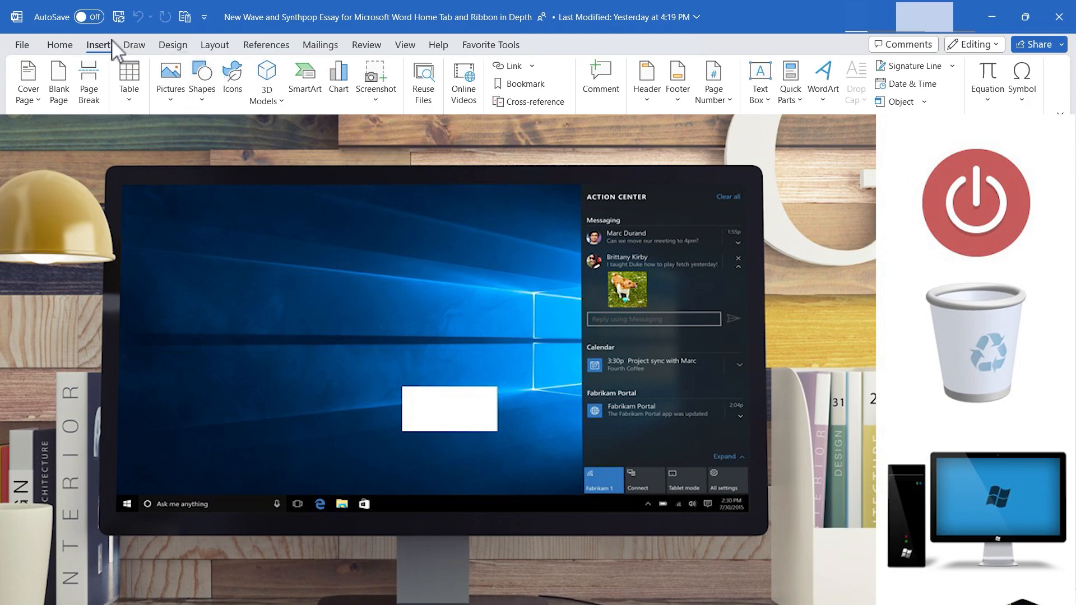
- Browse the built-in cover page designs and insert the Filigree cover page
{"action": "left_click", "coordinate": [60, 46]}
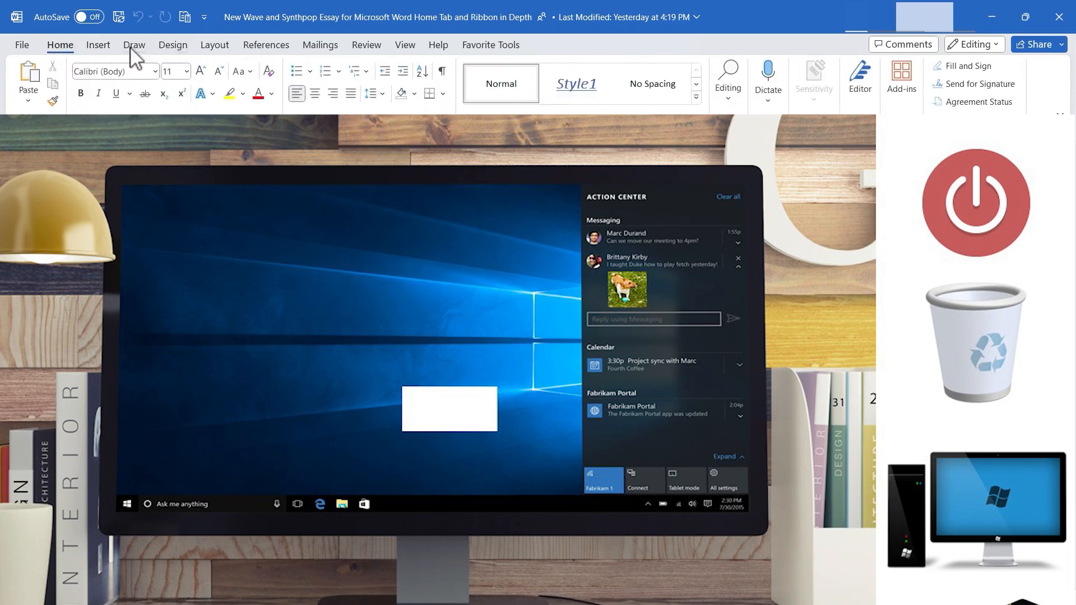
{"action": "left_click", "coordinate": [87, 45]}
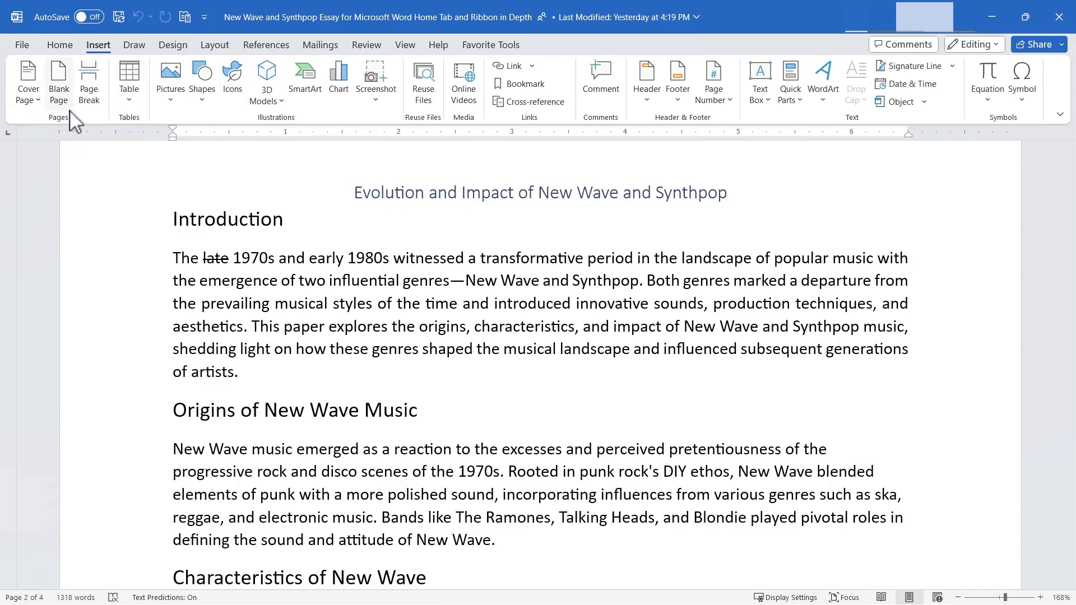
{"action": "left_click", "coordinate": [26, 94]}
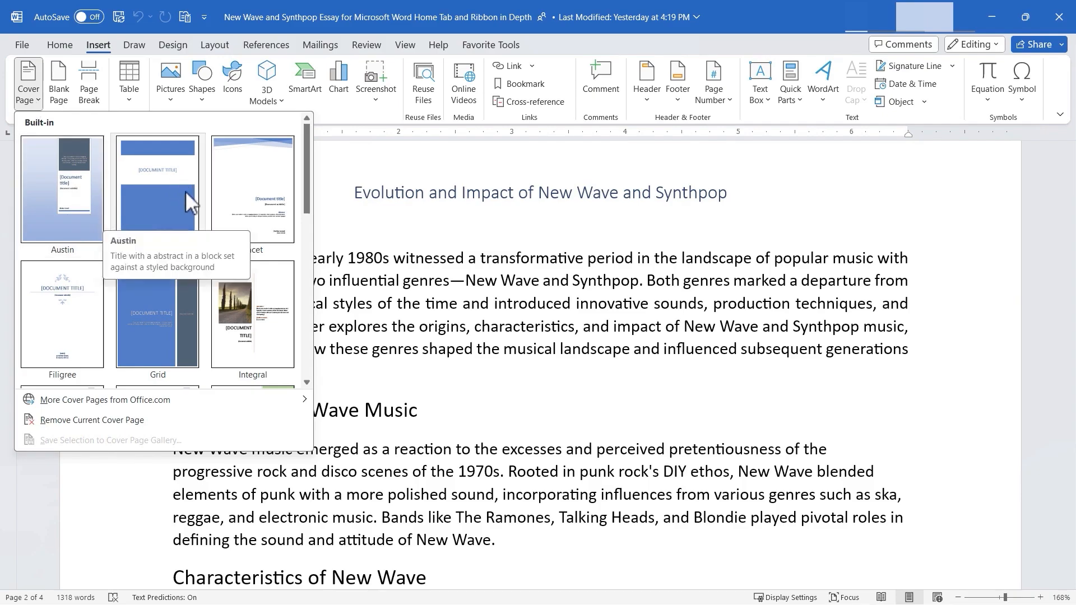
{"action": "scroll", "coordinate": [255, 230], "scroll_direction": "down", "scroll_amount": 5}
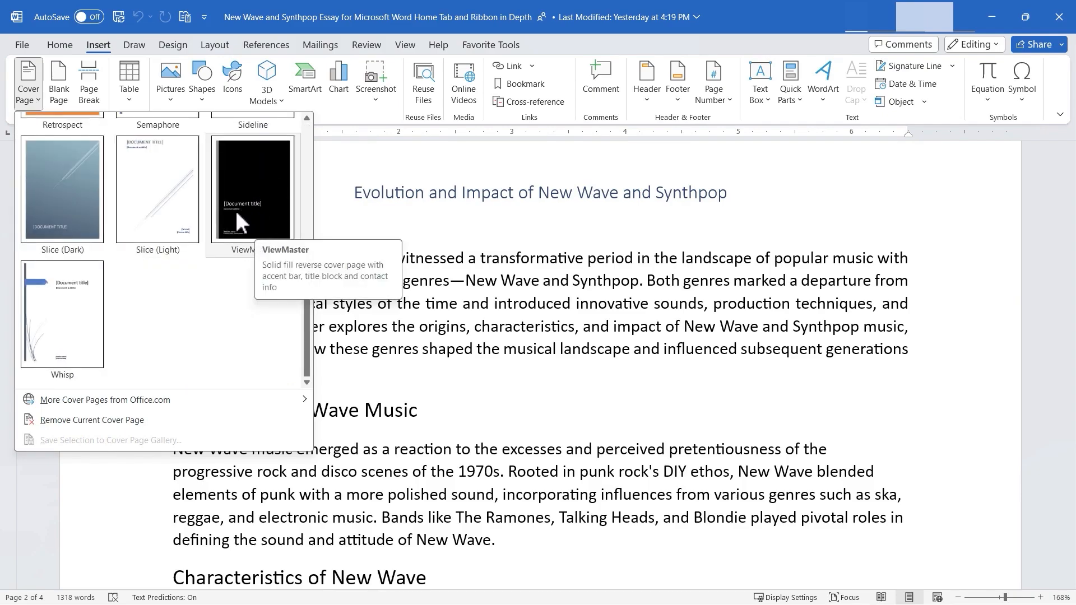
{"action": "scroll", "coordinate": [235, 210], "scroll_direction": "up", "scroll_amount": 5}
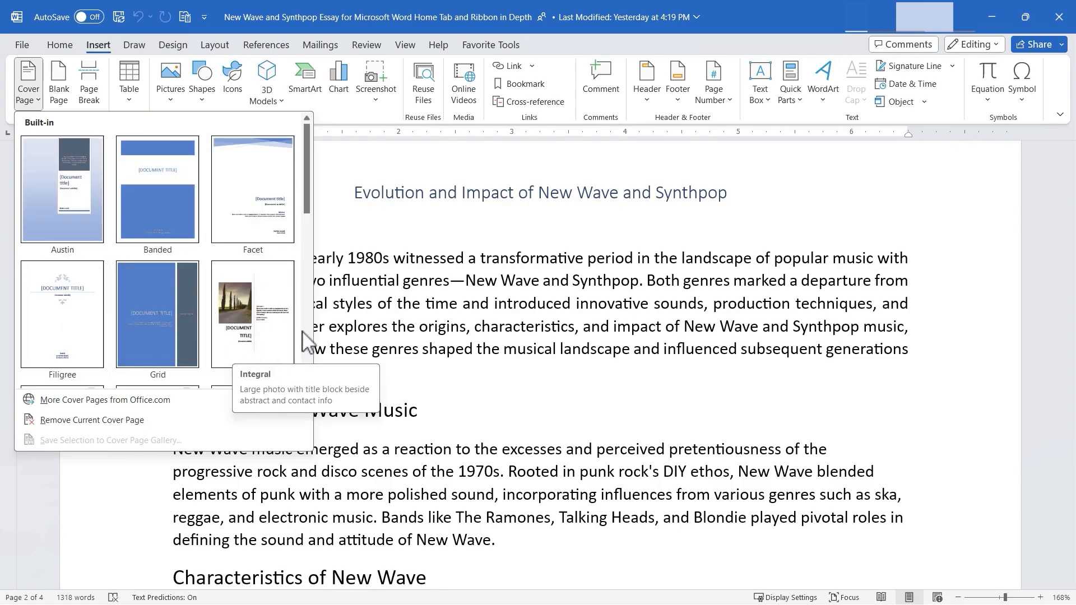
{"action": "scroll", "coordinate": [224, 328], "scroll_direction": "down", "scroll_amount": 5}
{"action": "scroll", "coordinate": [224, 328], "scroll_direction": "up", "scroll_amount": 5}
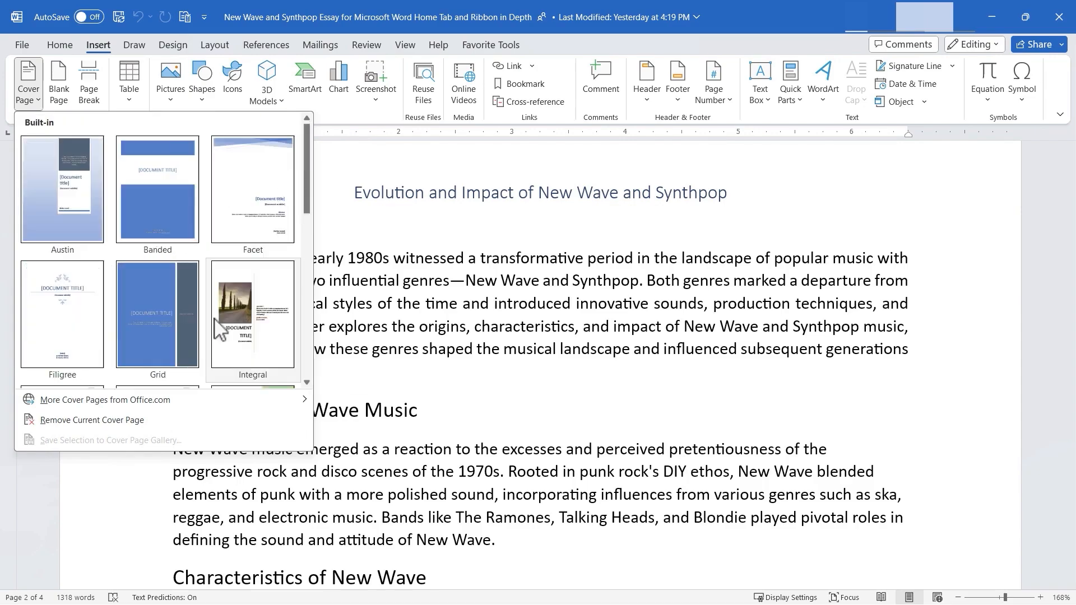
{"action": "scroll", "coordinate": [216, 335], "scroll_direction": "down", "scroll_amount": 5}
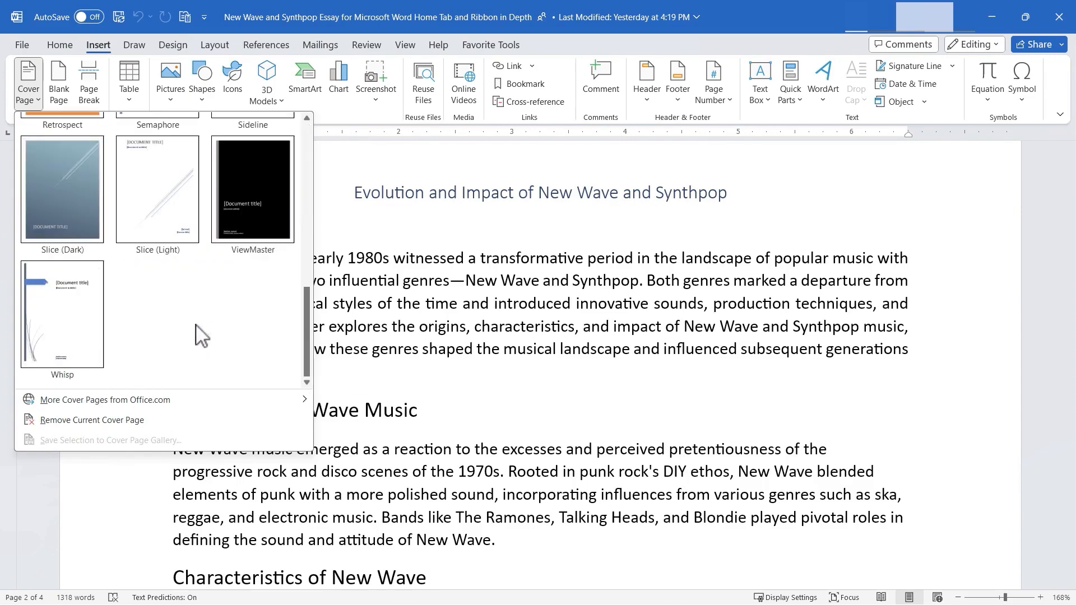
{"action": "mouse_move", "coordinate": [81, 402]}
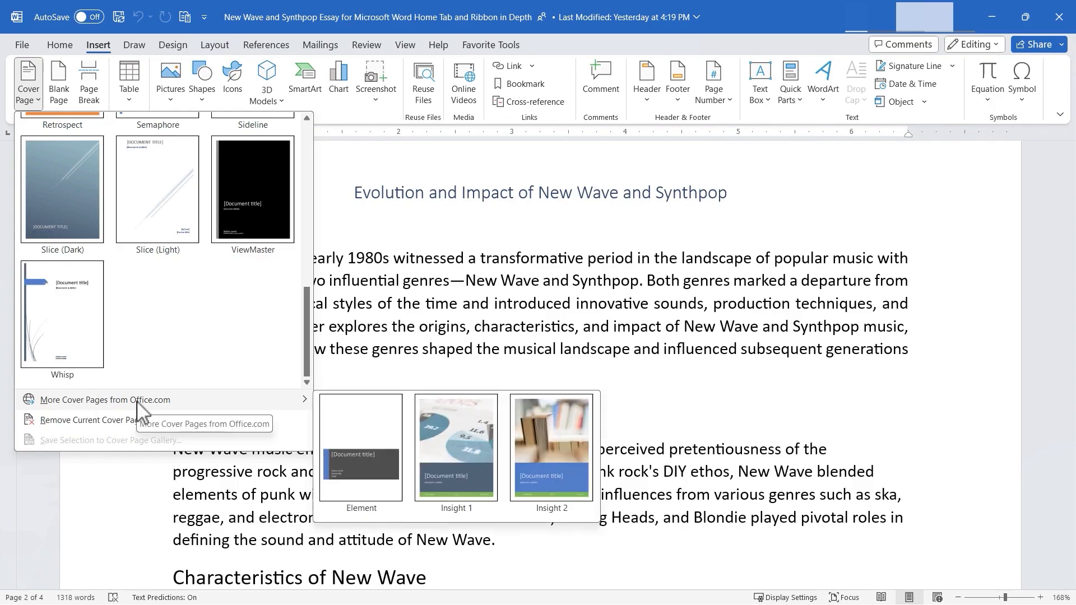
{"action": "scroll", "coordinate": [219, 301], "scroll_direction": "up", "scroll_amount": 5}
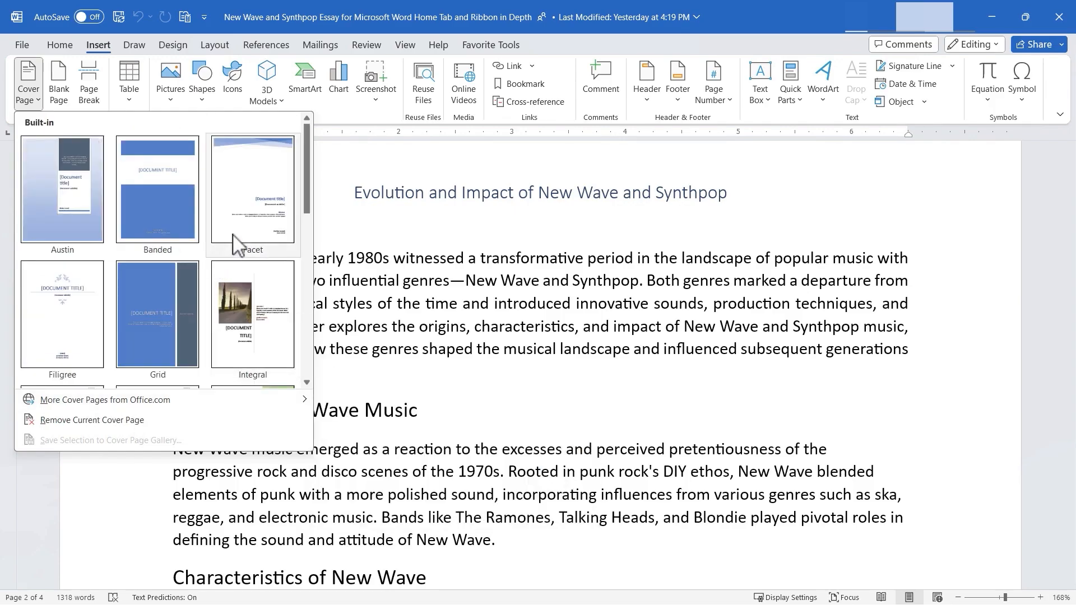
{"action": "scroll", "coordinate": [234, 242], "scroll_direction": "down", "scroll_amount": 8}
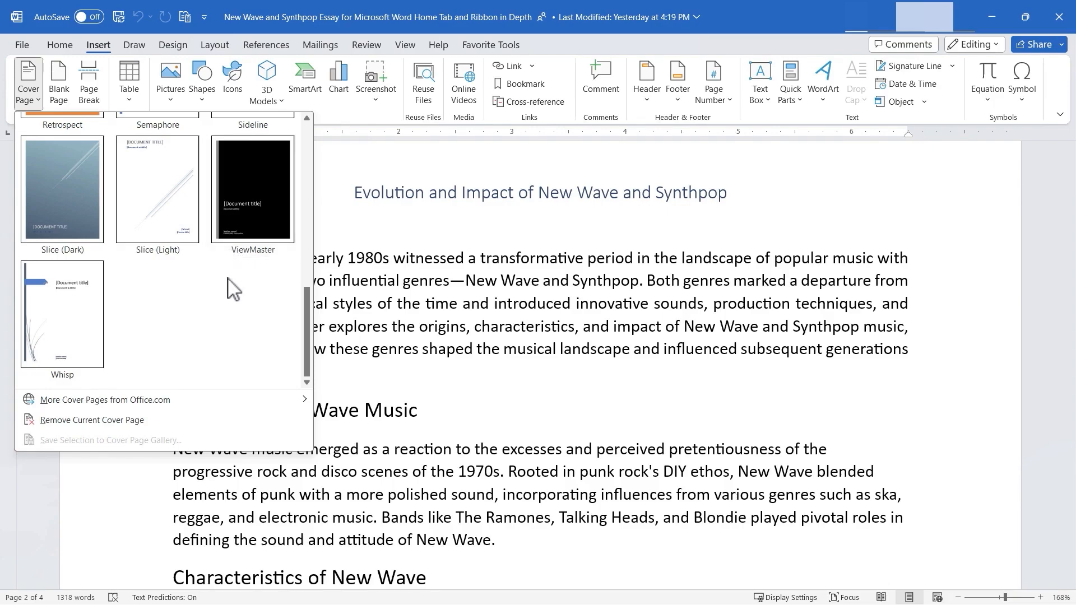
{"action": "scroll", "coordinate": [213, 341], "scroll_direction": "up", "scroll_amount": 6}
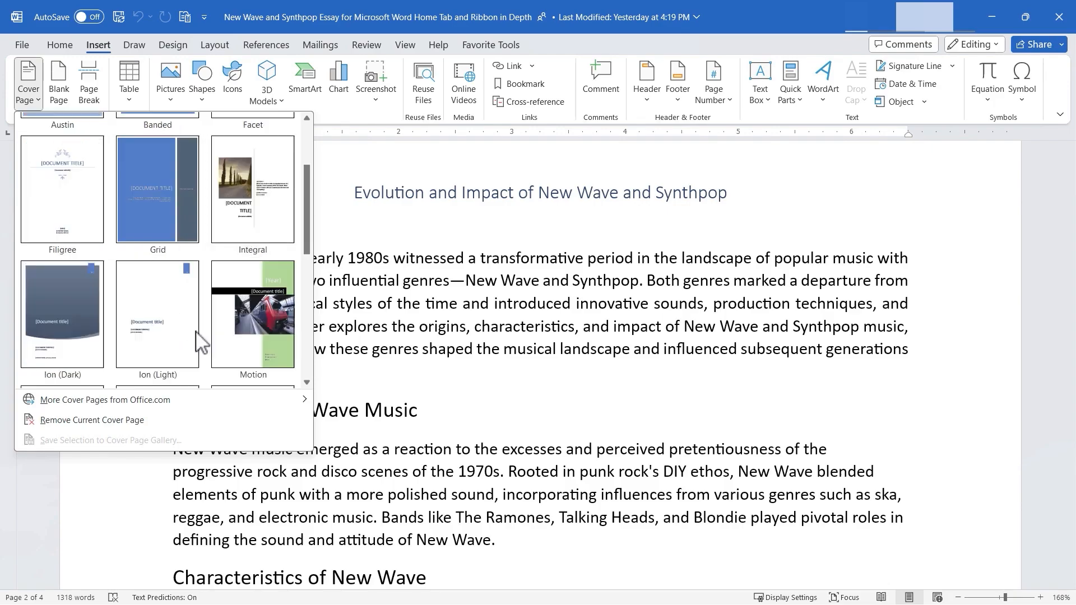
{"action": "scroll", "coordinate": [196, 336], "scroll_direction": "up", "scroll_amount": 2}
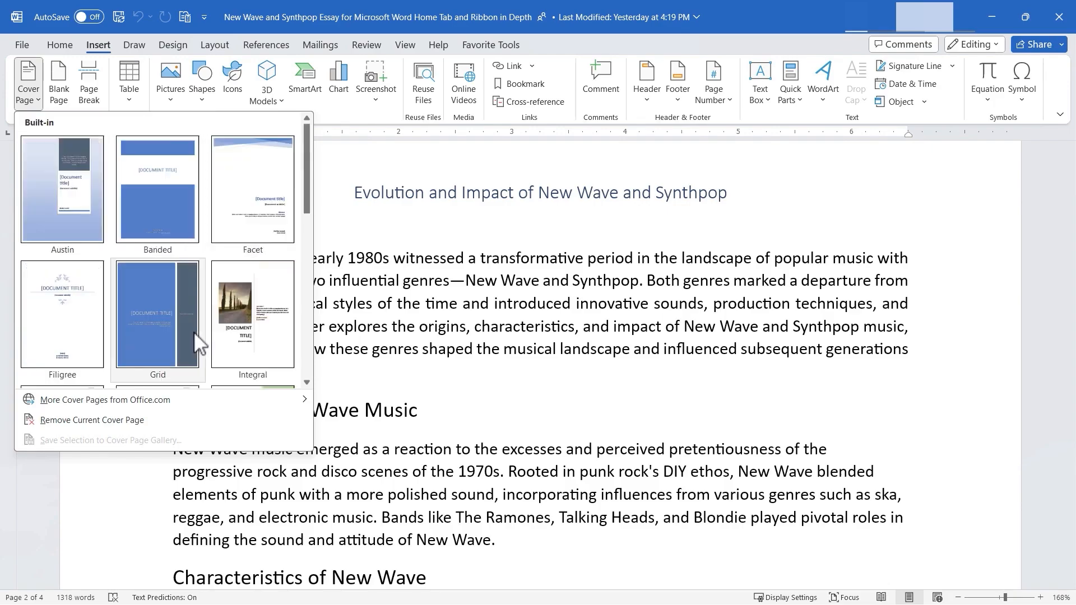
{"action": "left_click", "coordinate": [65, 339]}
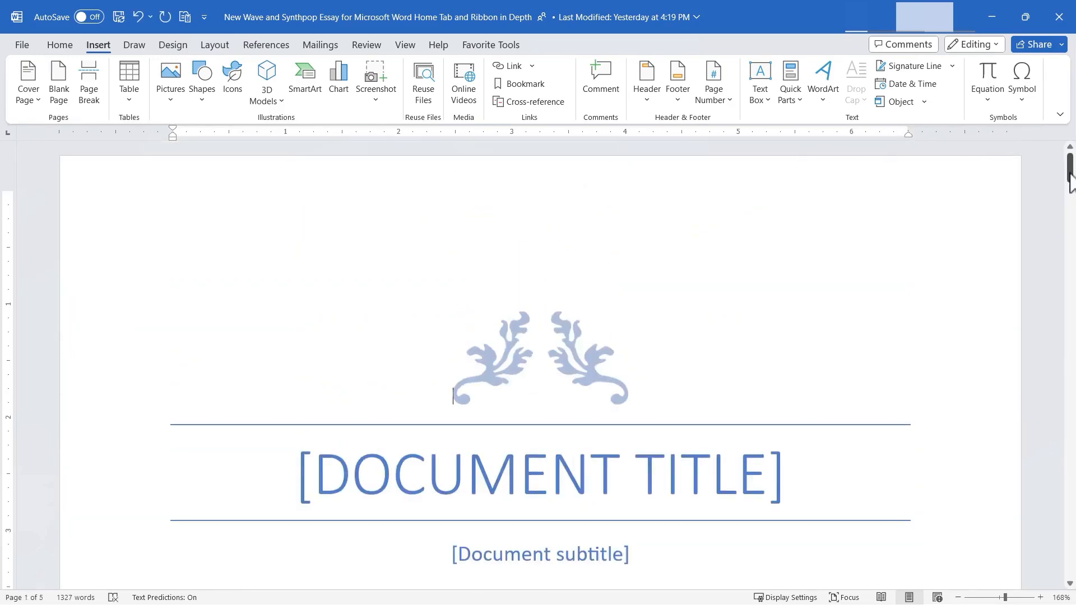
- Replace the cover page's document title placeholder with "New Wave & Synthpop Music"
{"action": "left_click_drag", "start_coordinate": [1071, 182], "coordinate": [1046, 177]}
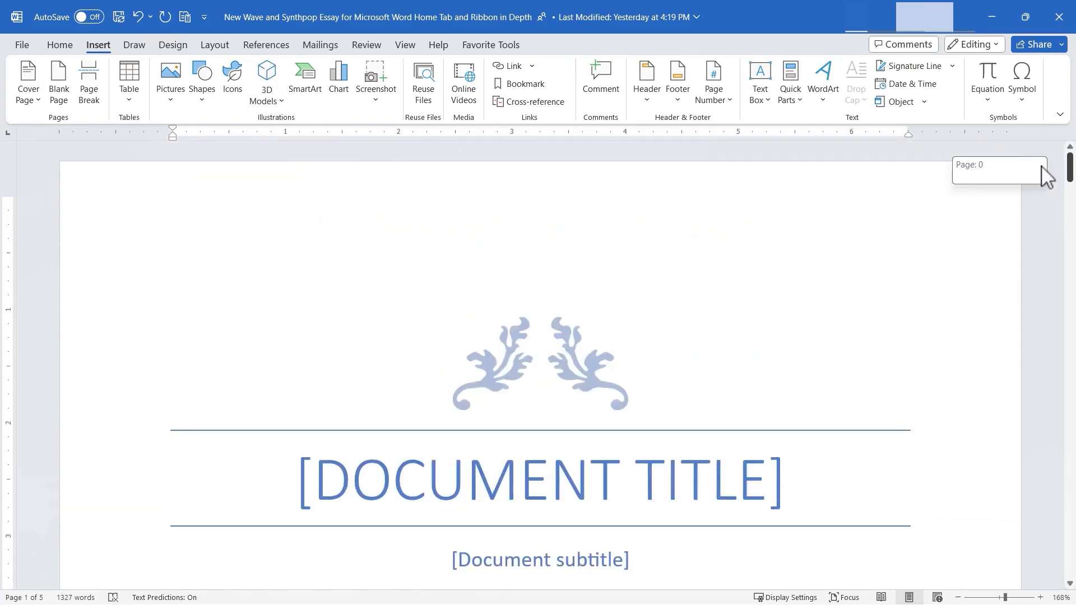
{"action": "left_click", "coordinate": [583, 485]}
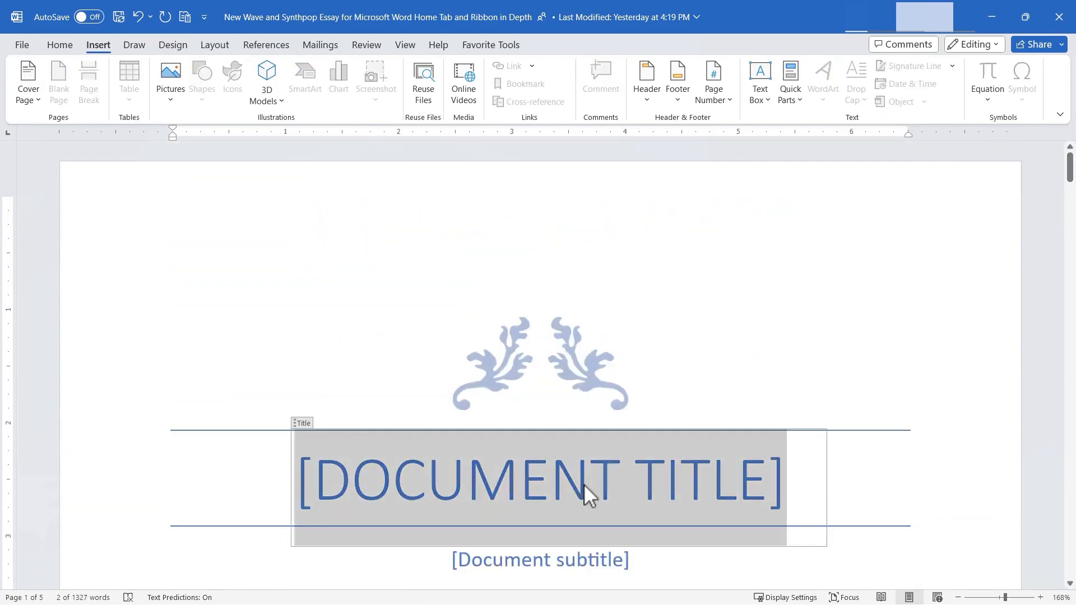
{"action": "type", "text": "NEW WAVE & SYNTHPOP MUSIC"}
- Select the entire document and decrease its font size so the cover title fits on one line
{"action": "key", "text": "ctrl+a"}
{"action": "left_click", "coordinate": [59, 44]}
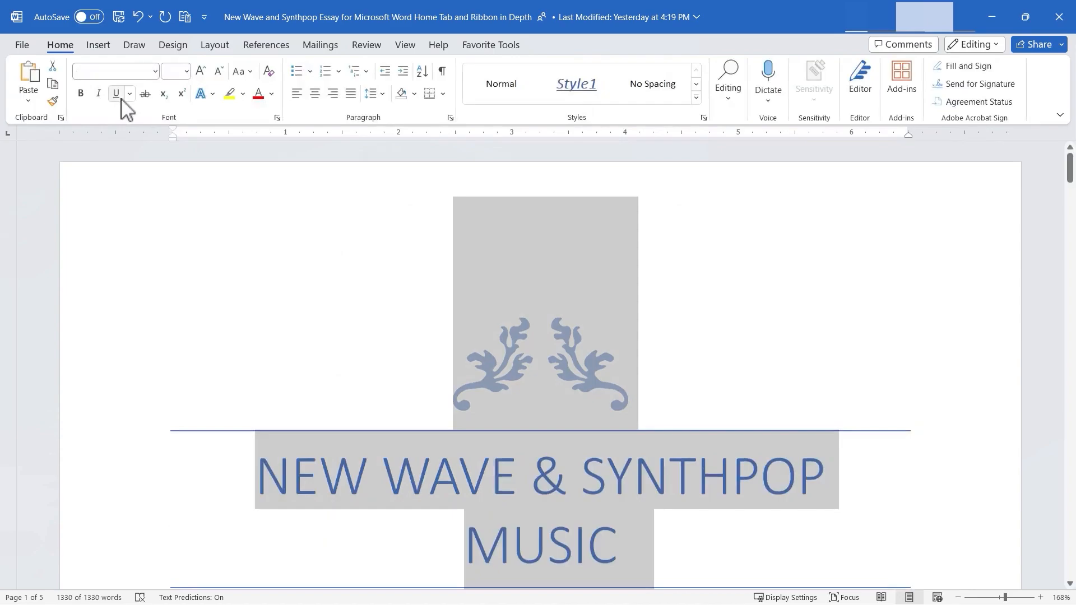
{"action": "left_click", "coordinate": [218, 71]}
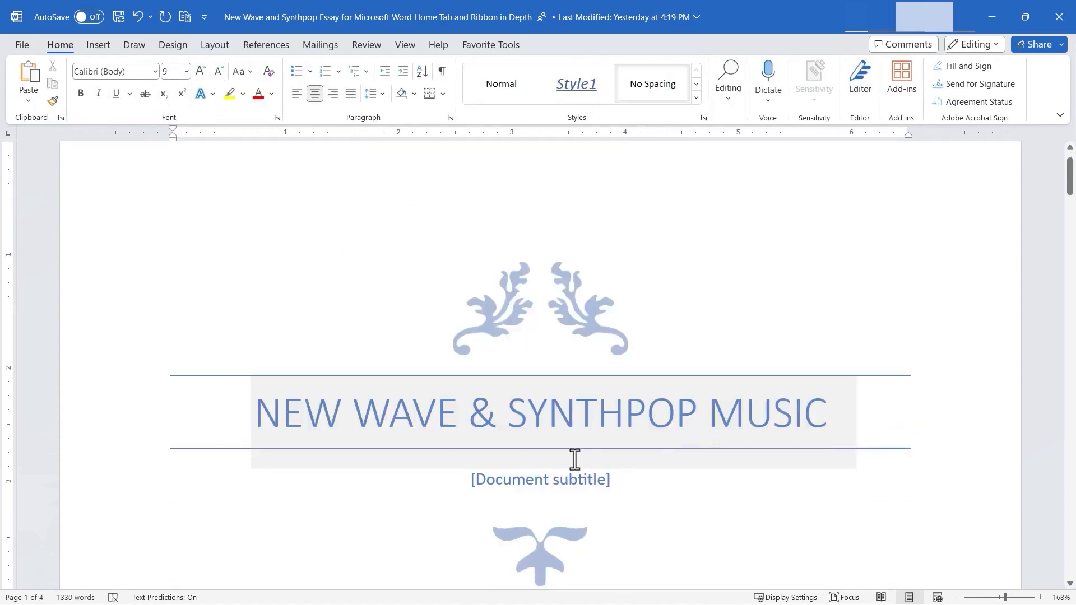
{"action": "mouse_move", "coordinate": [1069, 171]}
{"action": "left_mouse_down"}
{"action": "mouse_move", "coordinate": [1069, 210]}
{"action": "mouse_move", "coordinate": [1060, 177]}
{"action": "left_mouse_up"}
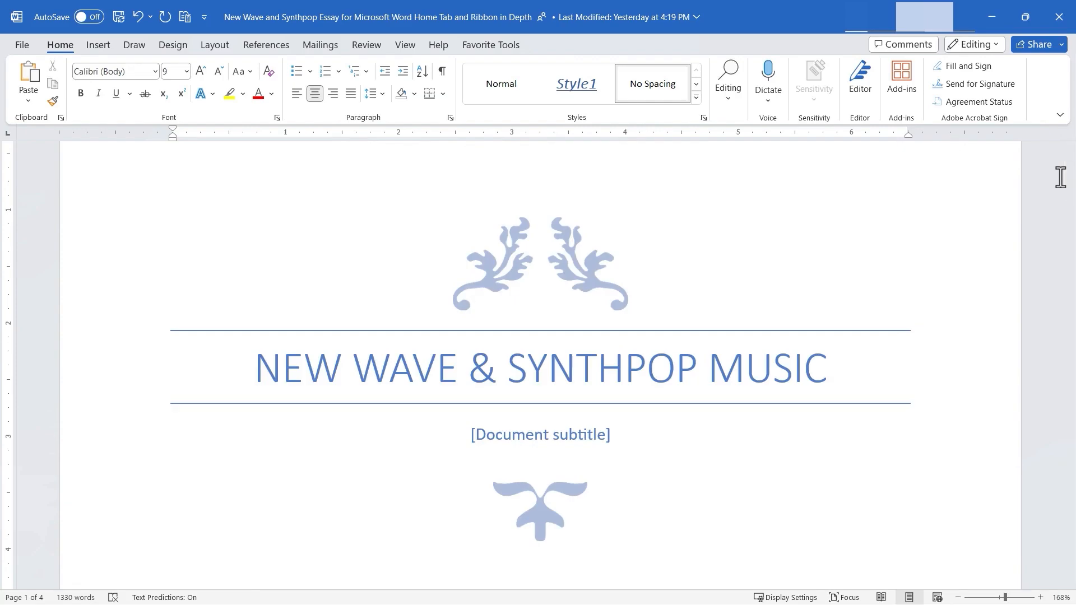
{"action": "left_click_drag", "start_coordinate": [1070, 178], "coordinate": [1070, 193]}
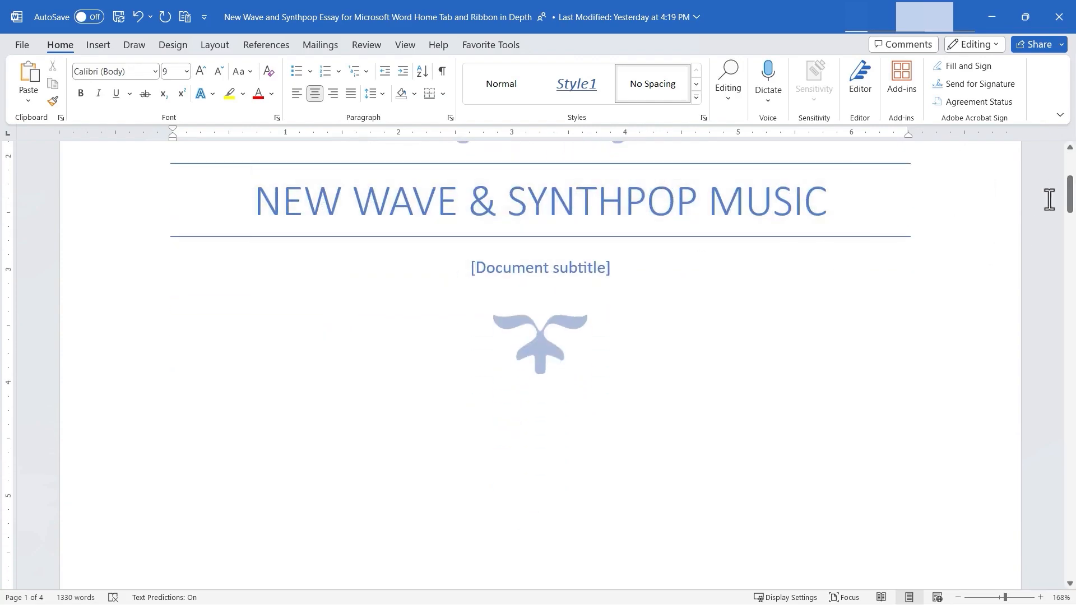
{"action": "left_click_drag", "start_coordinate": [1071, 196], "coordinate": [1066, 375]}
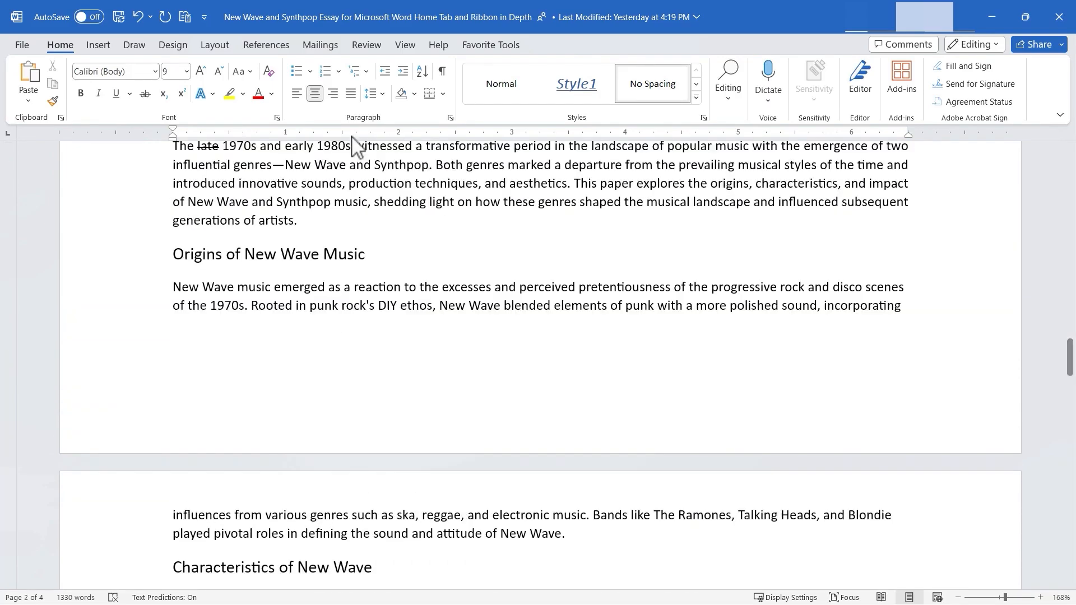
{"action": "left_click", "coordinate": [99, 46]}
{"action": "left_click", "coordinate": [28, 97]}
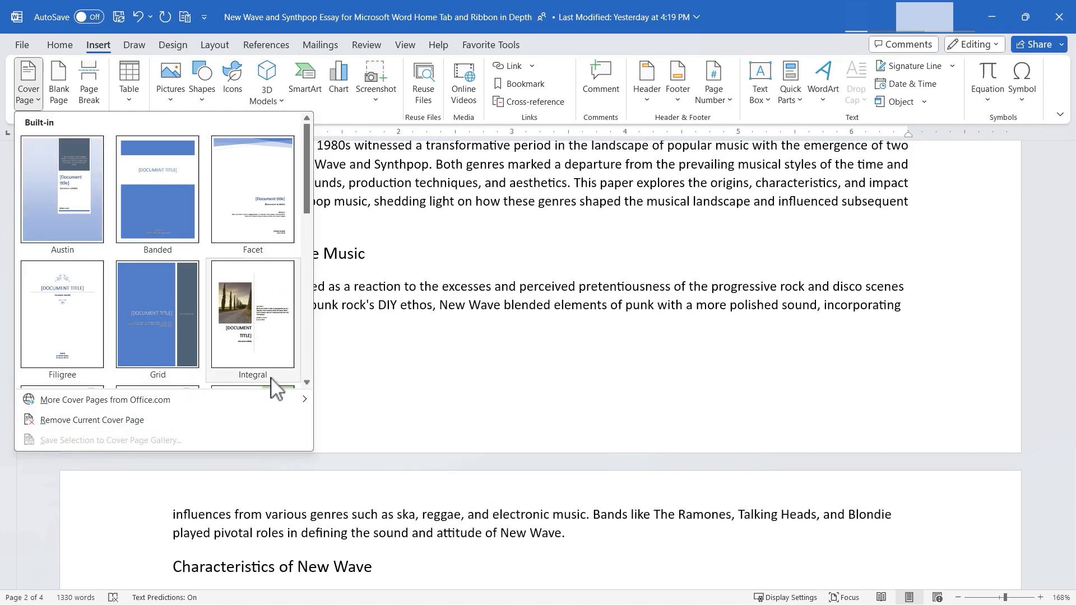
{"action": "left_click", "coordinate": [403, 363]}
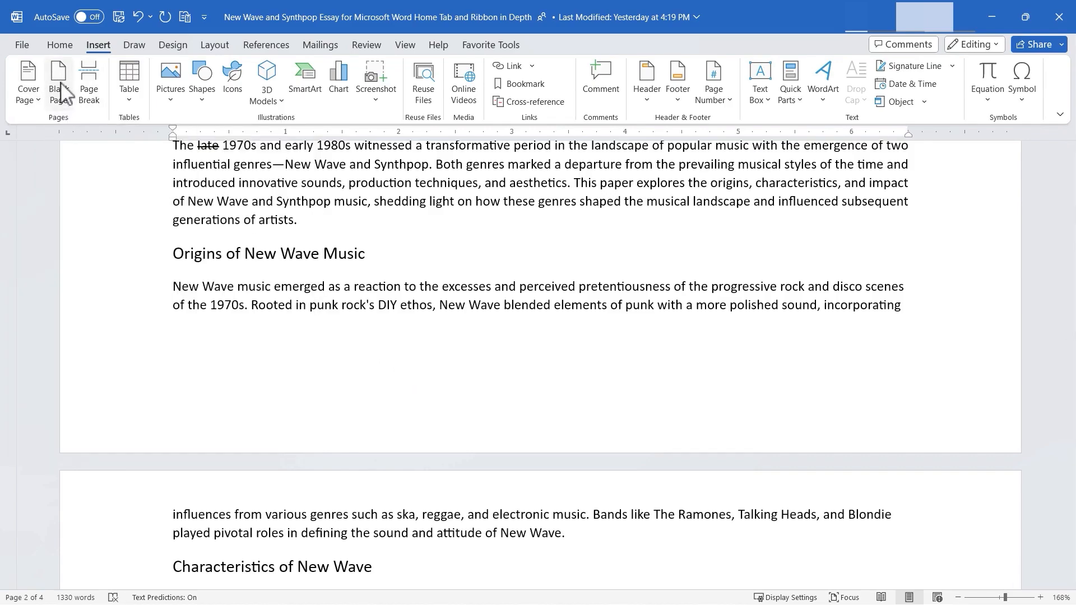
- Insert a blank page after the paragraph ending "appeal and influence.", before the heading "Synthpop's Evolution and Diversity"
{"action": "left_click_drag", "start_coordinate": [1069, 392], "coordinate": [1069, 472]}
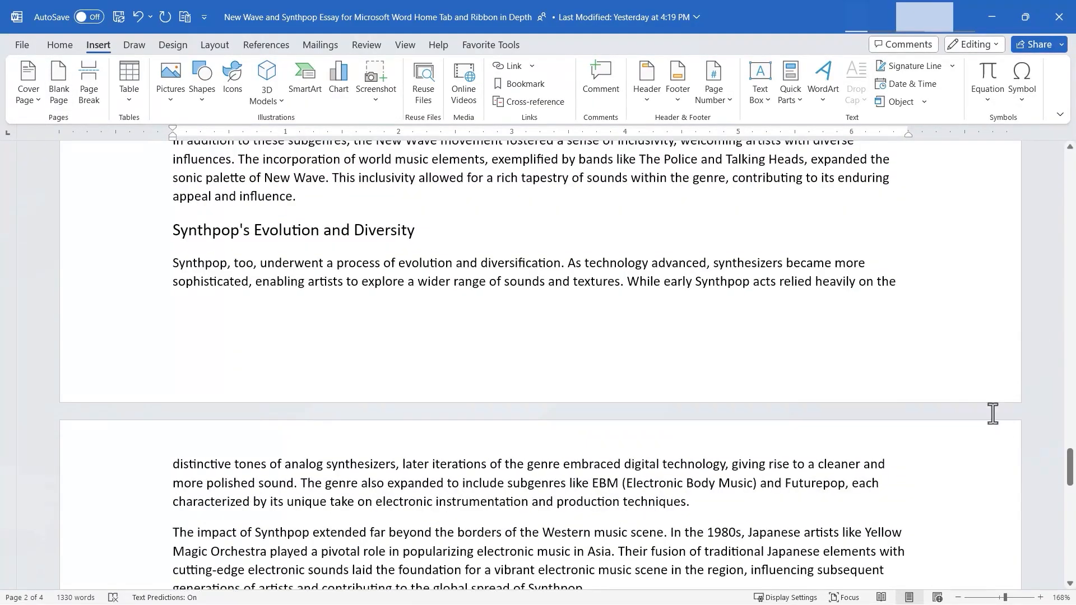
{"action": "left_click", "coordinate": [311, 197]}
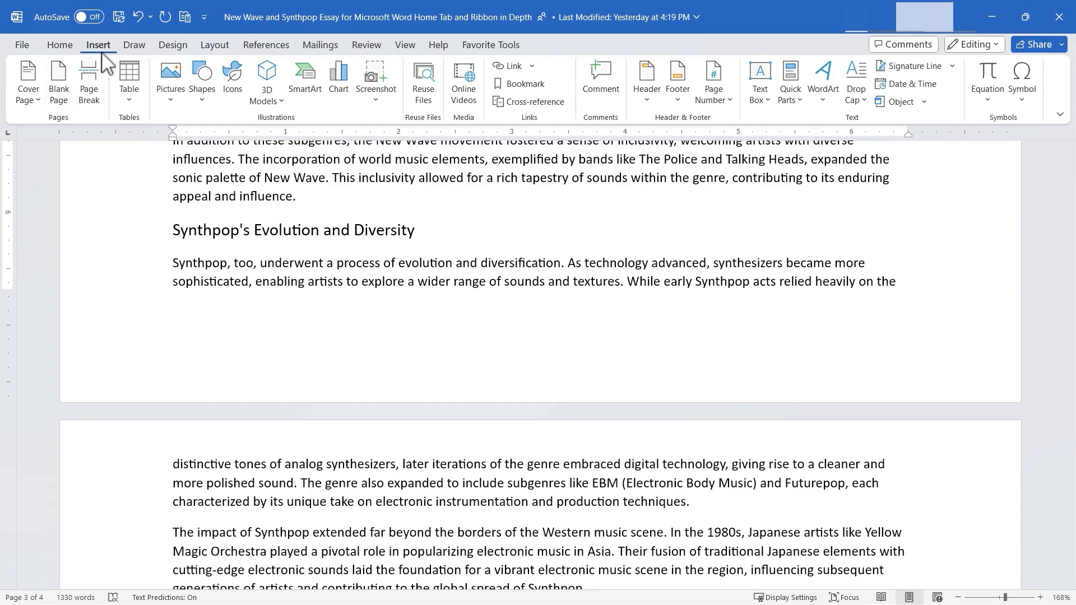
{"action": "left_click", "coordinate": [64, 95]}
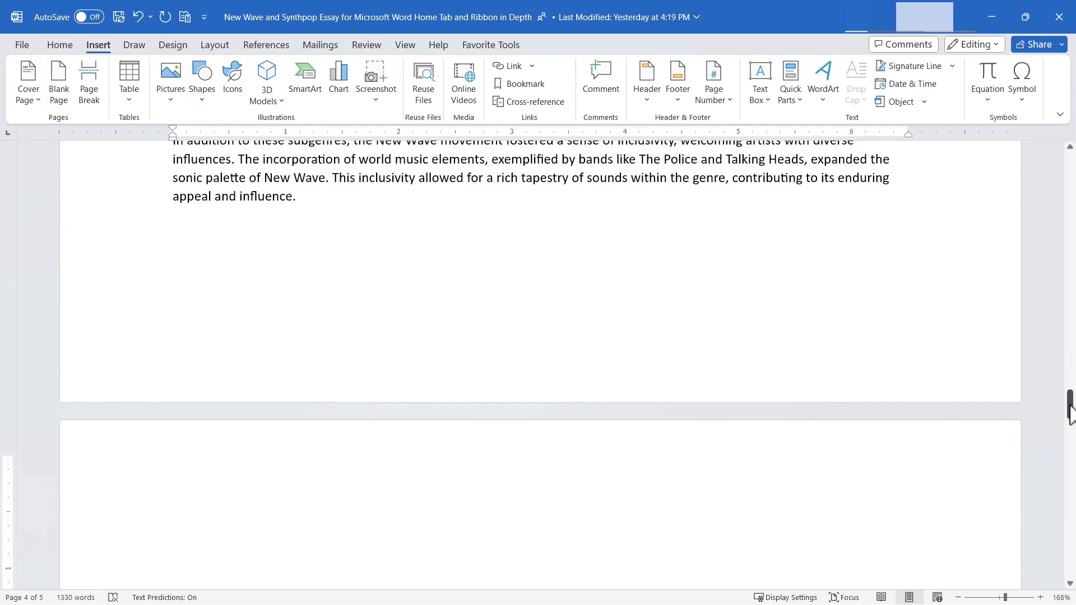
- Try entering the sample text "asdfsadfasdf" on the new blank page and undo it
{"action": "mouse_move", "coordinate": [1070, 414]}
{"action": "left_mouse_down"}
{"action": "mouse_move", "coordinate": [1069, 487]}
{"action": "mouse_move", "coordinate": [1069, 401]}
{"action": "mouse_move", "coordinate": [1071, 509]}
{"action": "mouse_move", "coordinate": [1071, 416]}
{"action": "left_mouse_up"}
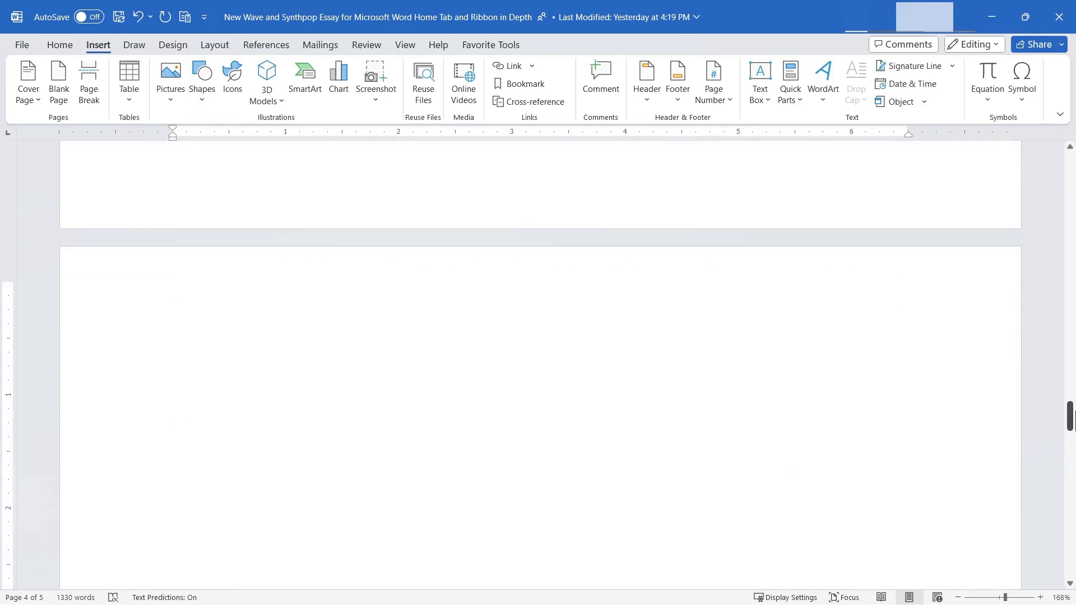
{"action": "left_click", "coordinate": [262, 364]}
{"action": "type", "text": "asdfsadfasdf"}
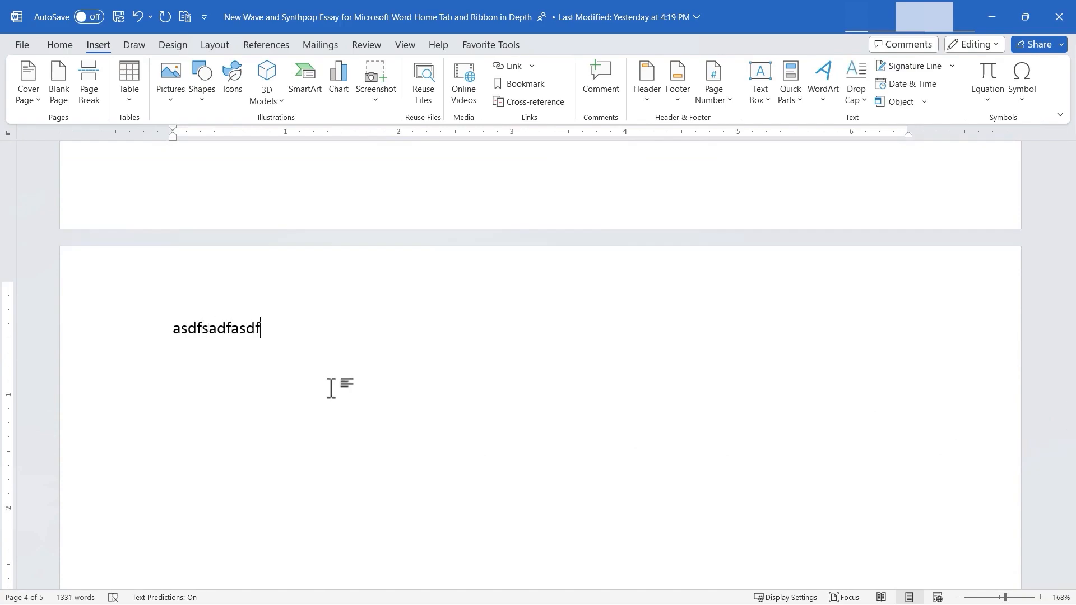
{"action": "key", "text": "ctrl+z"}
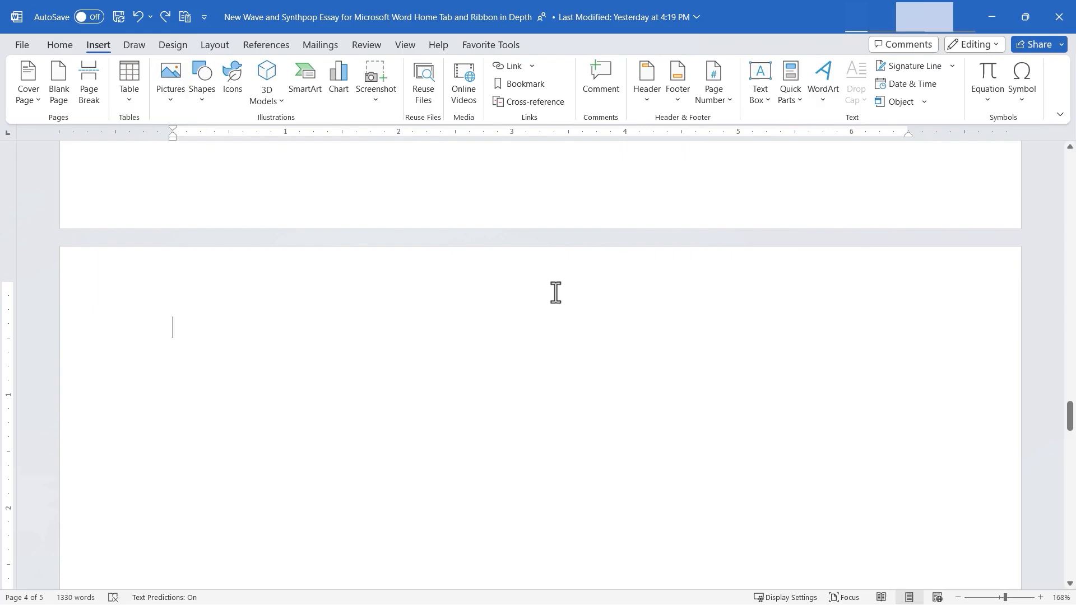
- Insert a page break at the end of the "The Enduring Influence in the 21st Century" section's paragraph, before "Impact on Popular Culture"
{"action": "left_click_drag", "start_coordinate": [1069, 418], "coordinate": [1071, 527]}
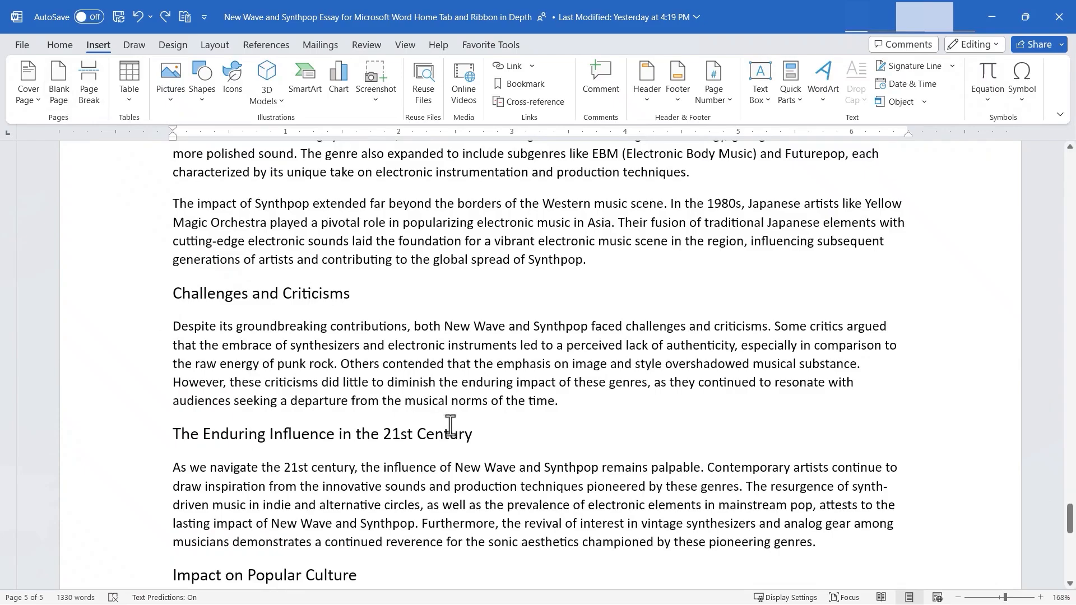
{"action": "scroll", "coordinate": [450, 426], "scroll_direction": "down", "scroll_amount": 6}
{"action": "scroll", "coordinate": [288, 254], "scroll_direction": "up", "scroll_amount": 2}
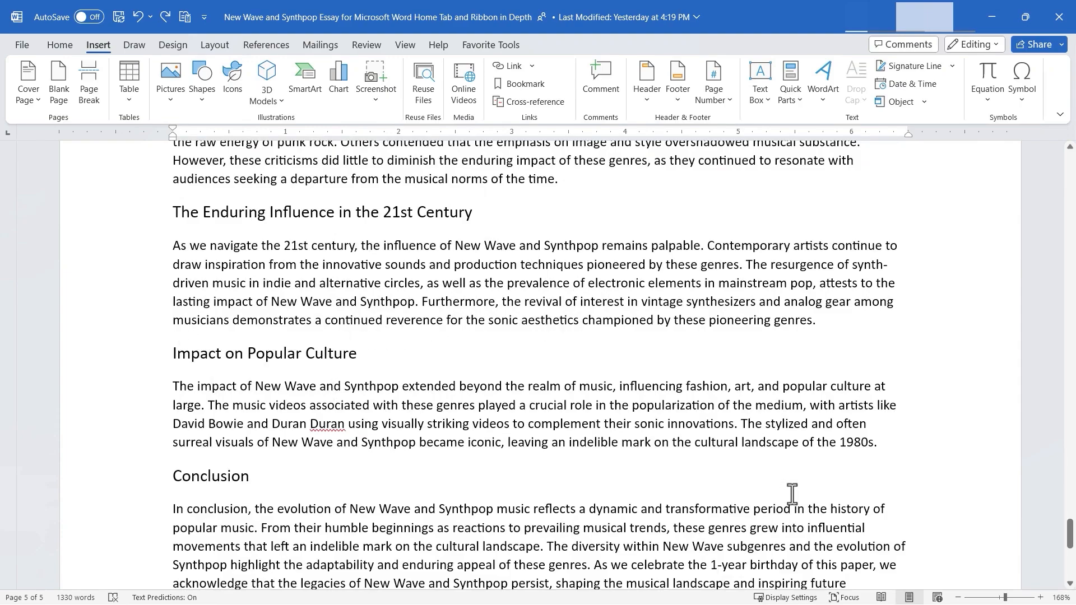
{"action": "left_click", "coordinate": [834, 327]}
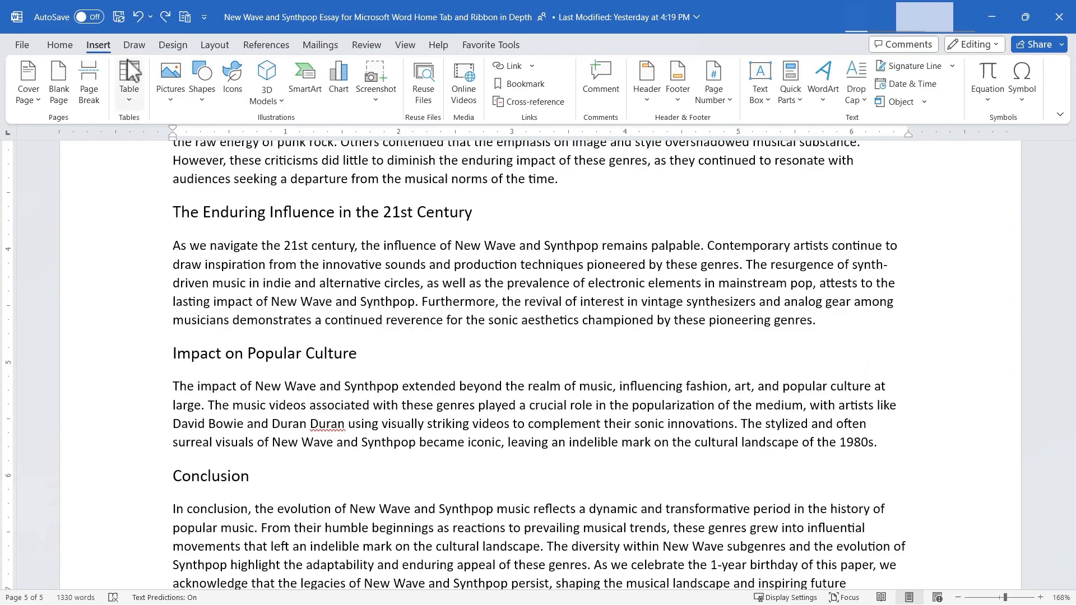
{"action": "left_click", "coordinate": [88, 84]}
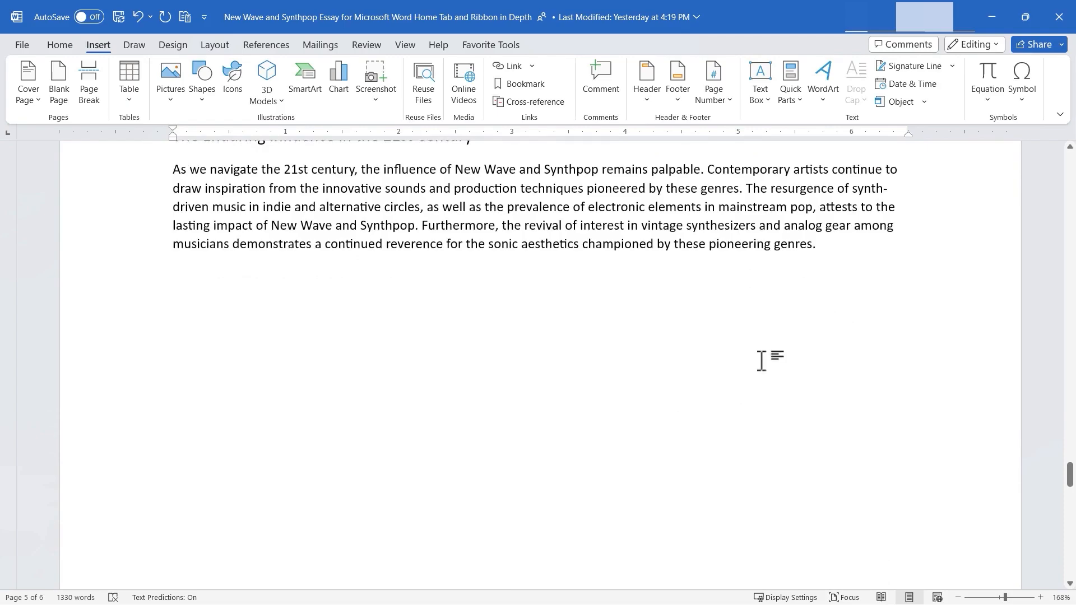
{"action": "scroll", "coordinate": [720, 327], "scroll_direction": "down", "scroll_amount": 3}
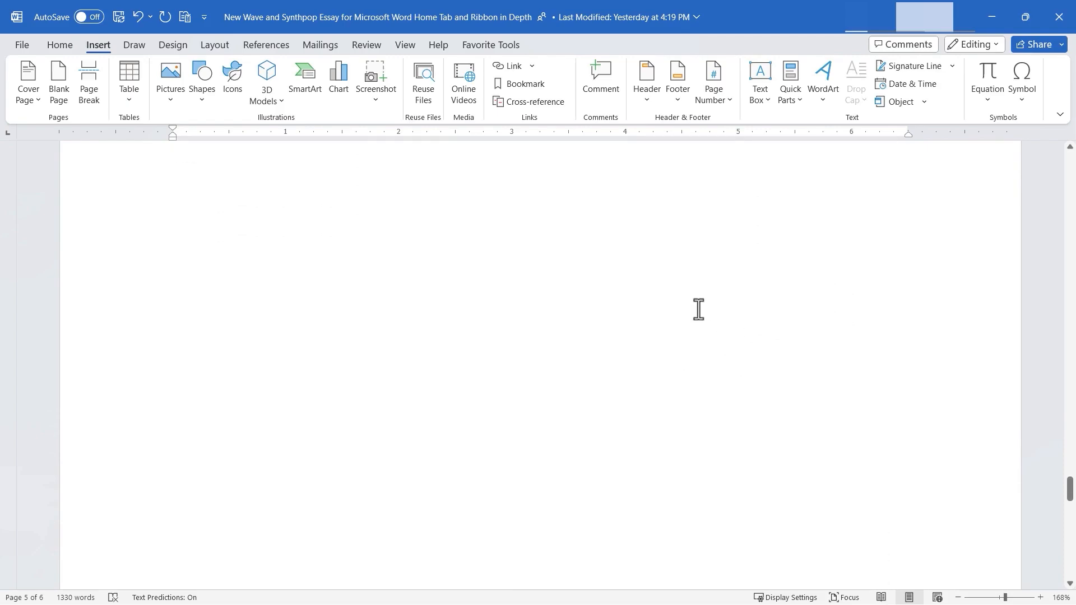
{"action": "scroll", "coordinate": [695, 320], "scroll_direction": "down", "scroll_amount": 3}
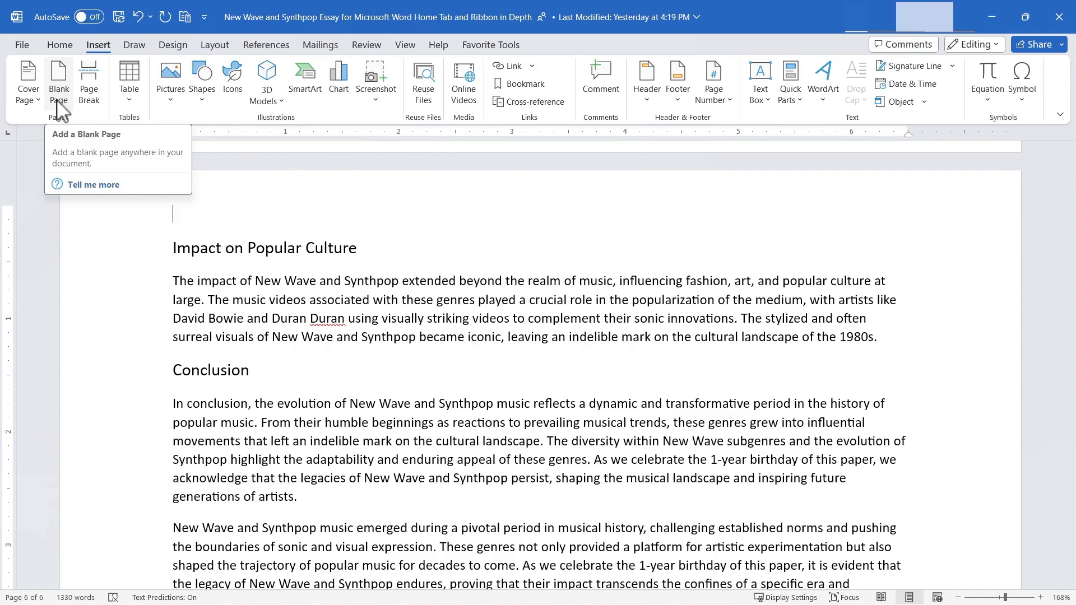
{"action": "scroll", "coordinate": [525, 340], "scroll_direction": "up", "scroll_amount": 8}
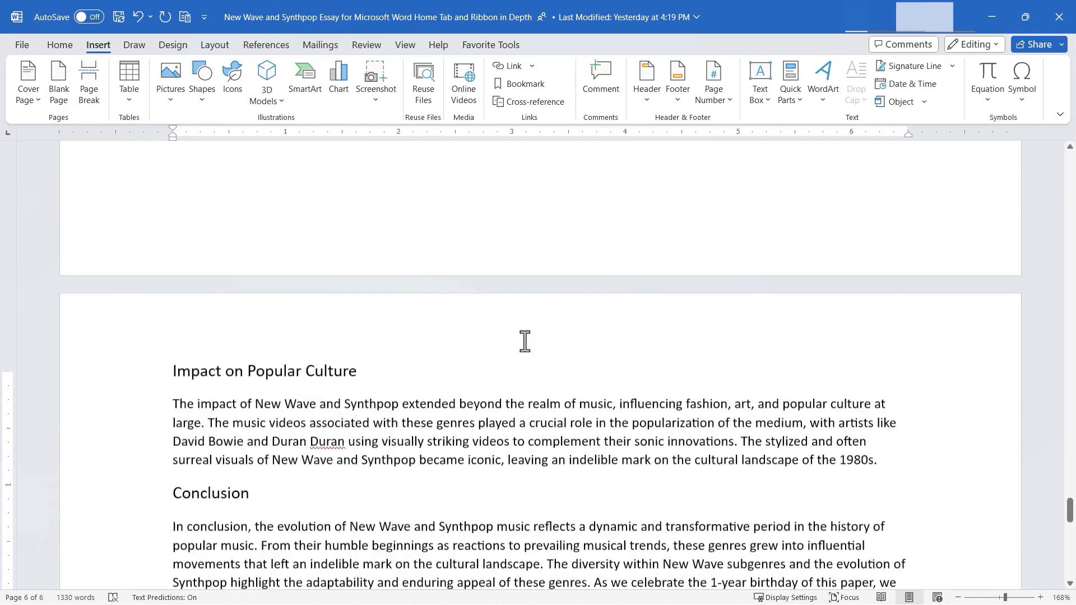
- Examine how the page break separates "The Enduring Influence in the 21st Century" section from "Impact on Popular Culture"
{"action": "scroll", "coordinate": [525, 345], "scroll_direction": "up", "scroll_amount": 5}
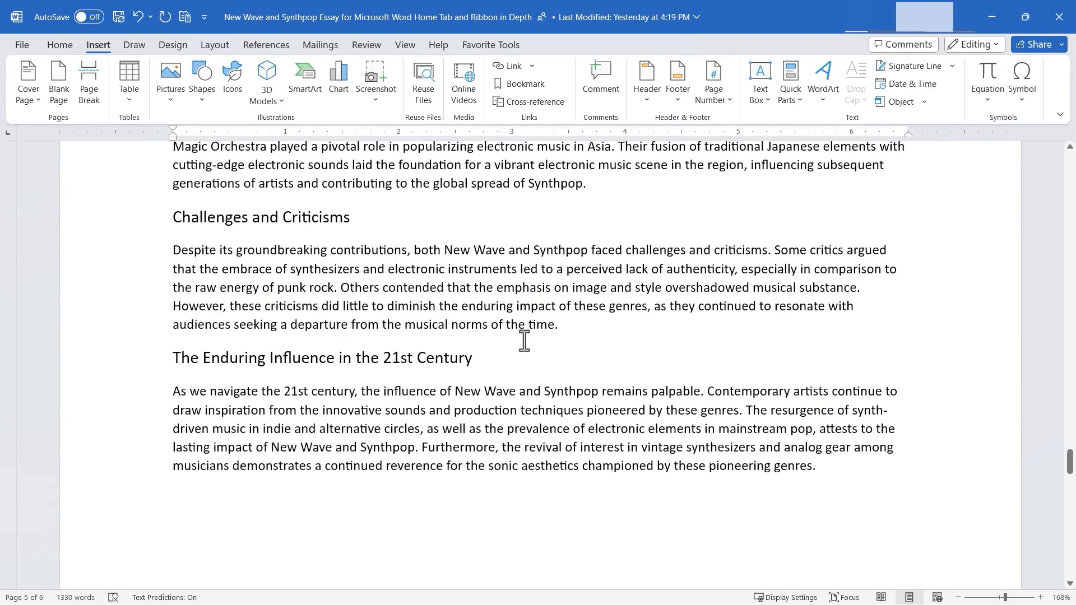
{"action": "scroll", "coordinate": [523, 340], "scroll_direction": "down", "scroll_amount": 2}
{"action": "scroll", "coordinate": [524, 340], "scroll_direction": "down", "scroll_amount": 2}
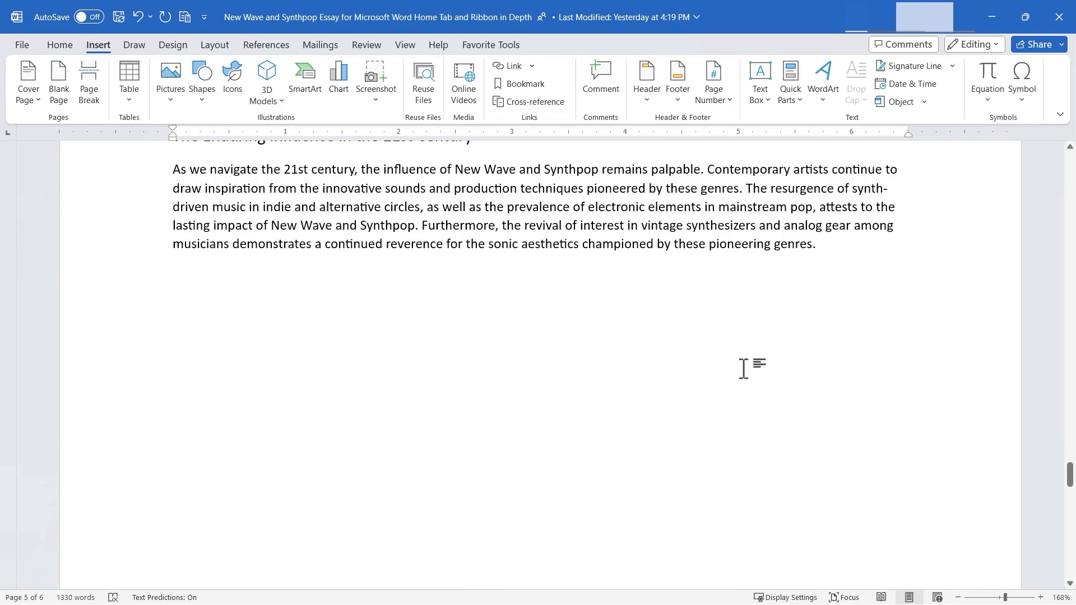
{"action": "scroll", "coordinate": [720, 389], "scroll_direction": "down", "scroll_amount": 5}
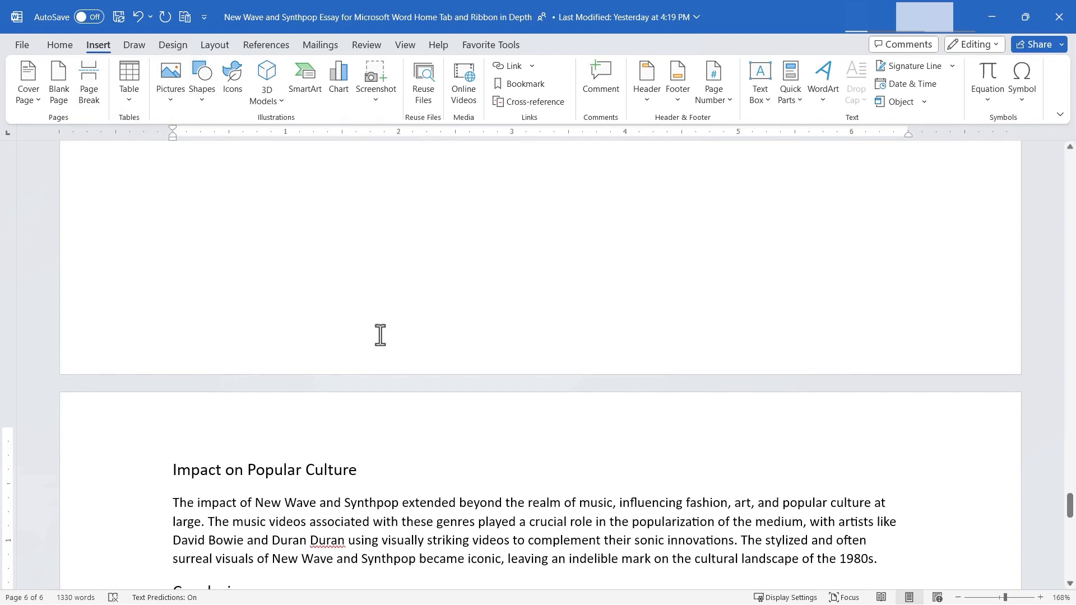
{"action": "scroll", "coordinate": [392, 335], "scroll_direction": "up", "scroll_amount": 5}
{"action": "scroll", "coordinate": [392, 335], "scroll_direction": "up", "scroll_amount": 3}
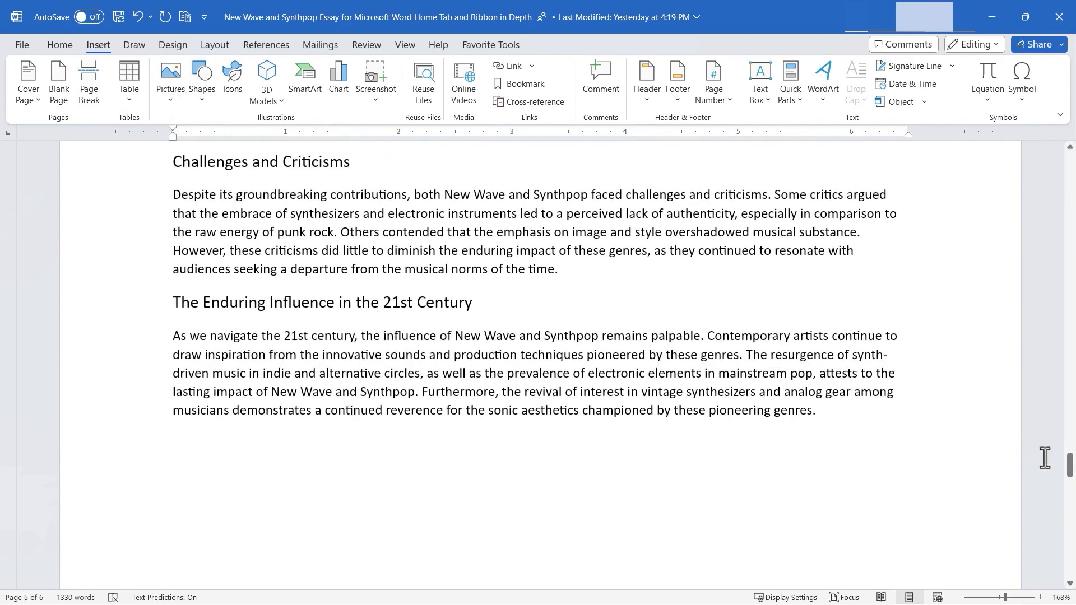
- Insert a table with 3 columns and 5 rows on the blank page before "Synthpop's Evolution and Diversity"
{"action": "left_click_drag", "start_coordinate": [1071, 466], "coordinate": [1055, 380]}
{"action": "left_click", "coordinate": [243, 242]}
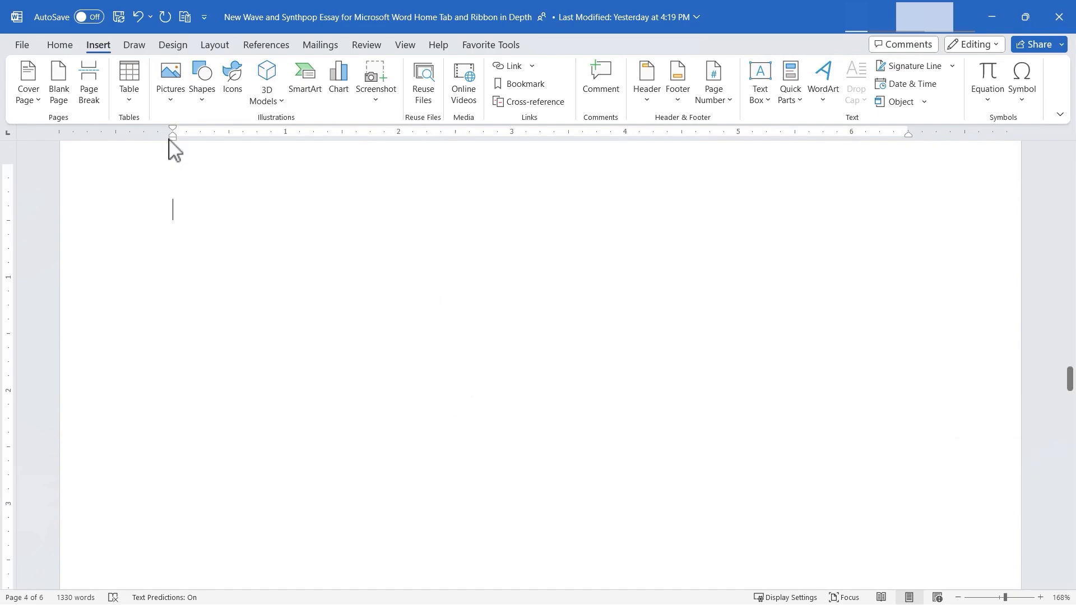
{"action": "left_click", "coordinate": [133, 103]}
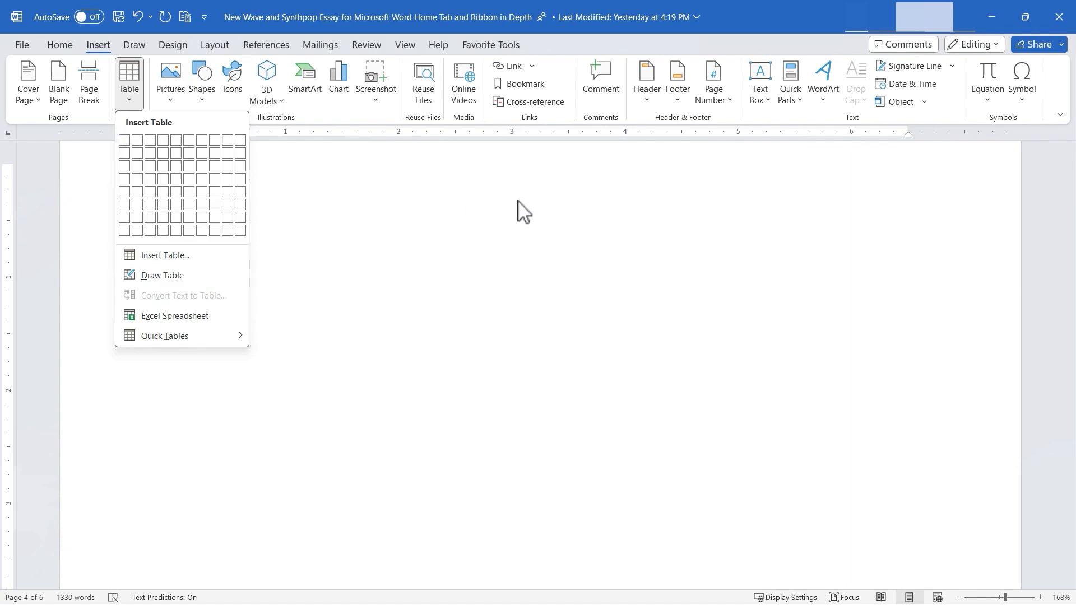
{"action": "left_click", "coordinate": [154, 191]}
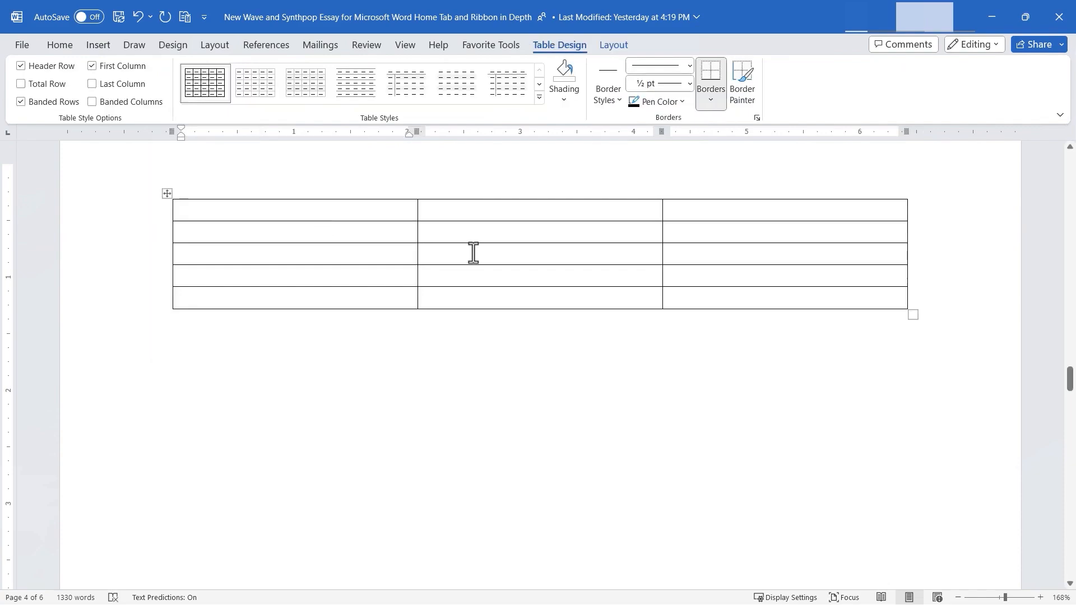
- Enter the column headings "Band", "Best Album" and "Year Produced" in the table's first row
{"action": "type", "text": "Band"}
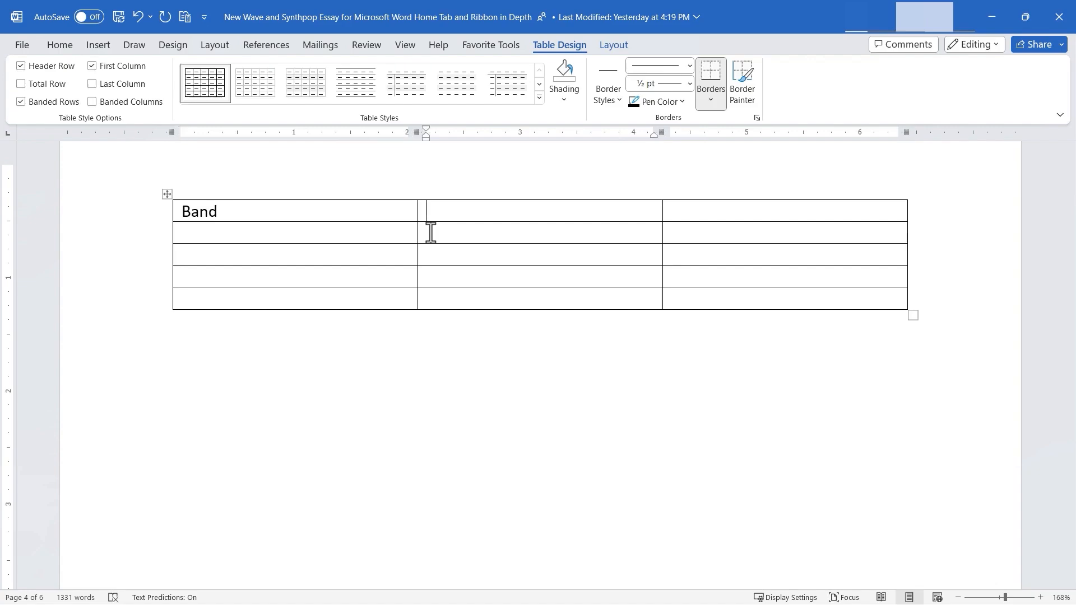
{"action": "type", "text": "Best Album"}
{"action": "key", "text": "Tab"}
{"action": "type", "text": "Year Produced"}
{"action": "left_click", "coordinate": [525, 302]}
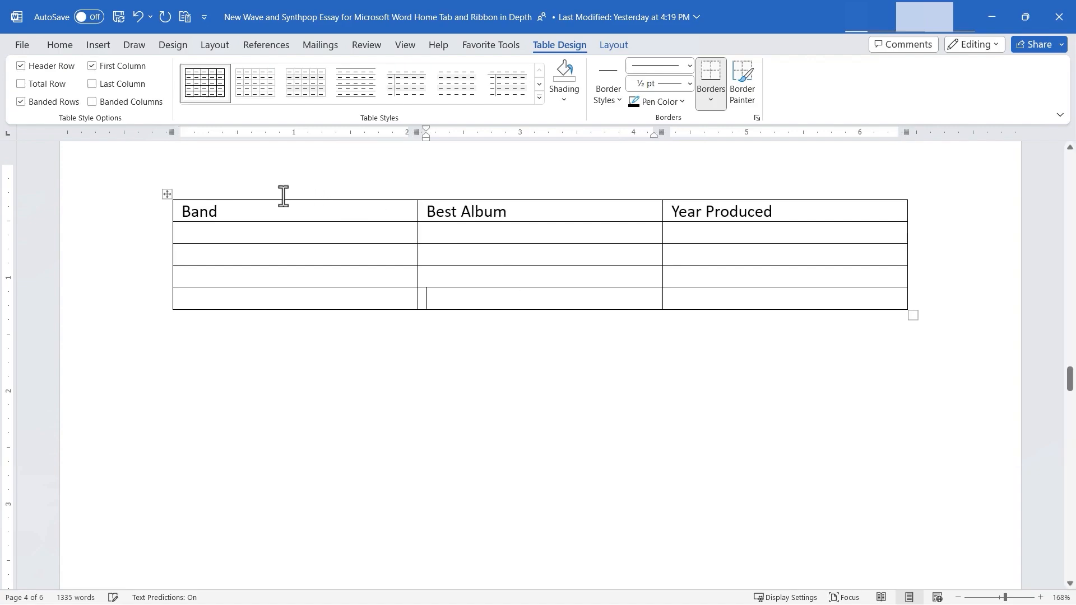
- Center the text of the table's heading row
{"action": "left_click_drag", "start_coordinate": [360, 211], "coordinate": [738, 203]}
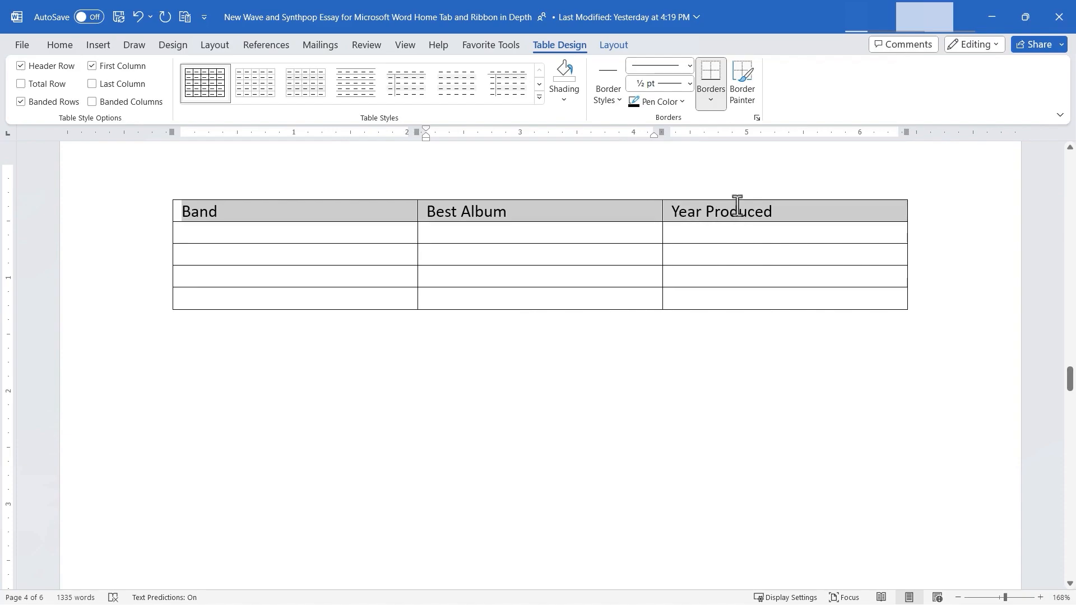
{"action": "left_click", "coordinate": [61, 46]}
{"action": "left_click", "coordinate": [314, 94]}
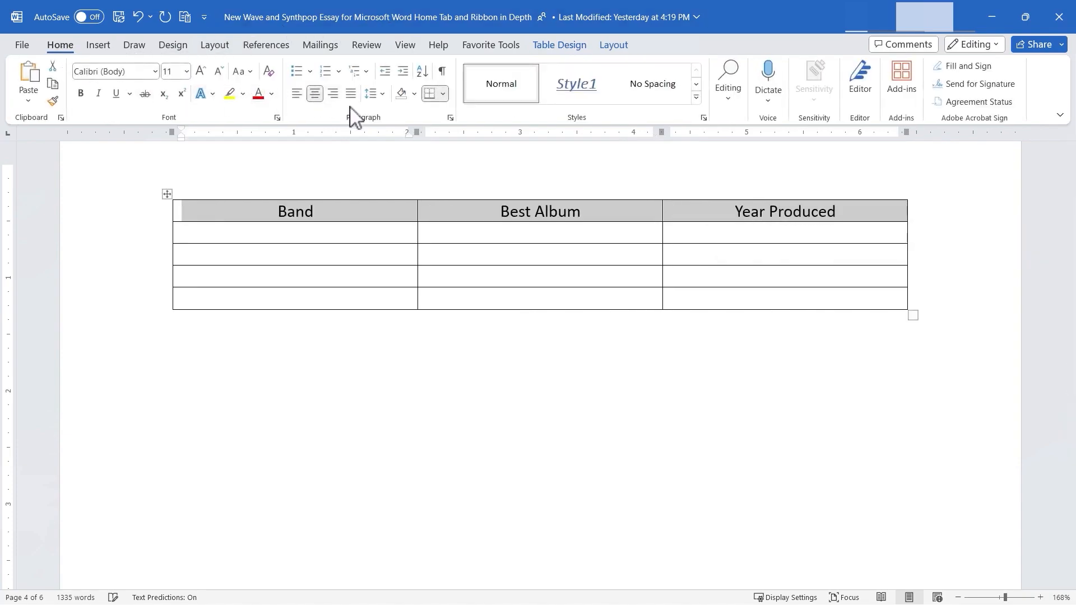
- Fill in OMD with "Architecture and Morality" and Depeche Mode with "Violator" under the band and album headings
{"action": "left_click", "coordinate": [381, 234]}
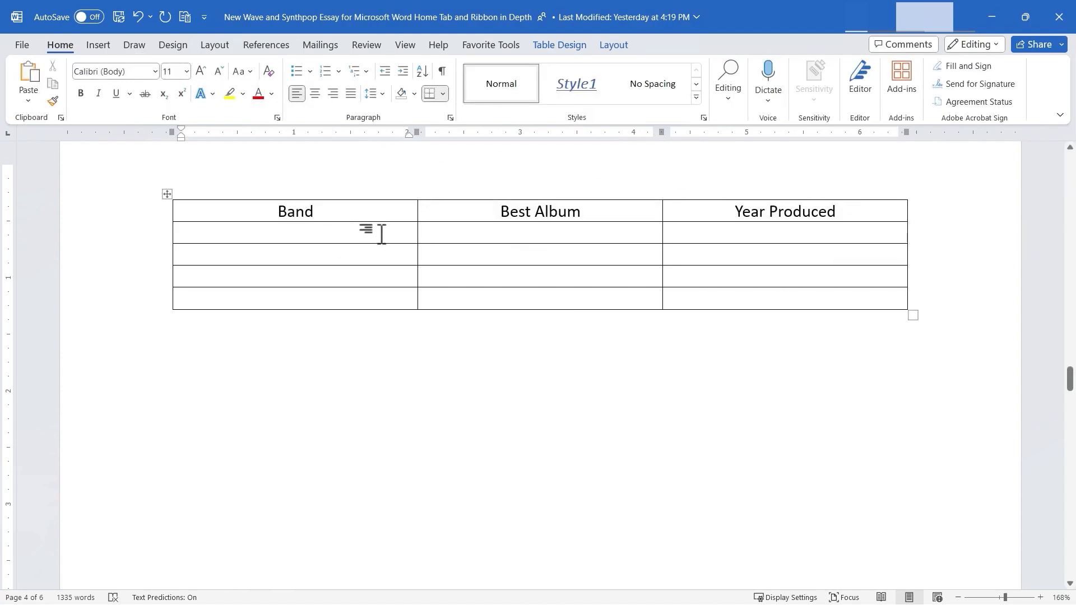
{"action": "type", "text": "OMD"}
{"action": "key", "text": "Tab"}
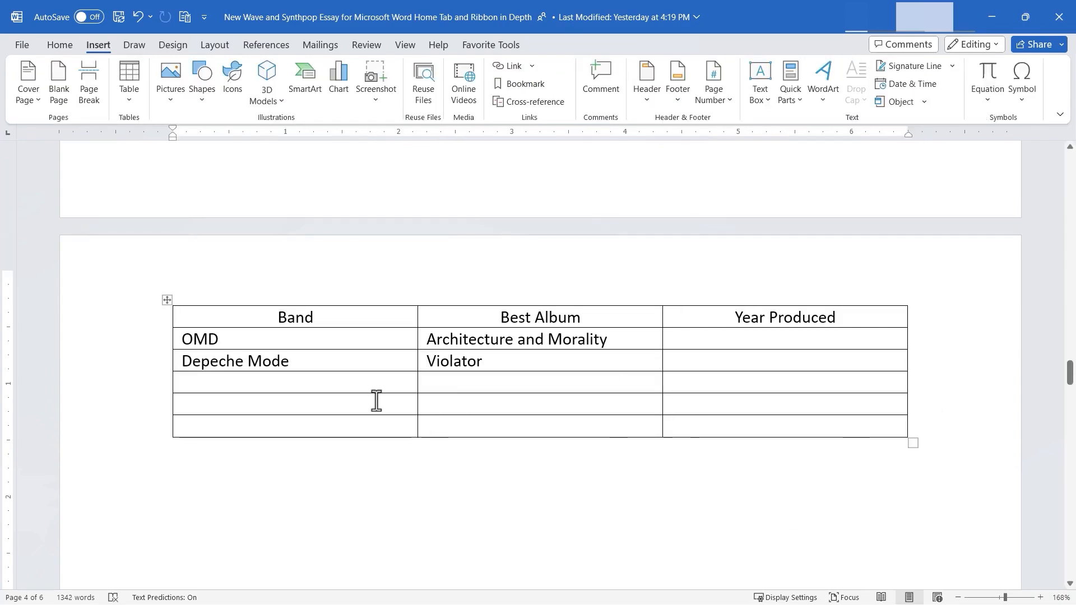
- Insert a second table with 5 columns, 3 rows and a fixed column width of Auto after the band table
{"action": "left_click", "coordinate": [128, 104]}
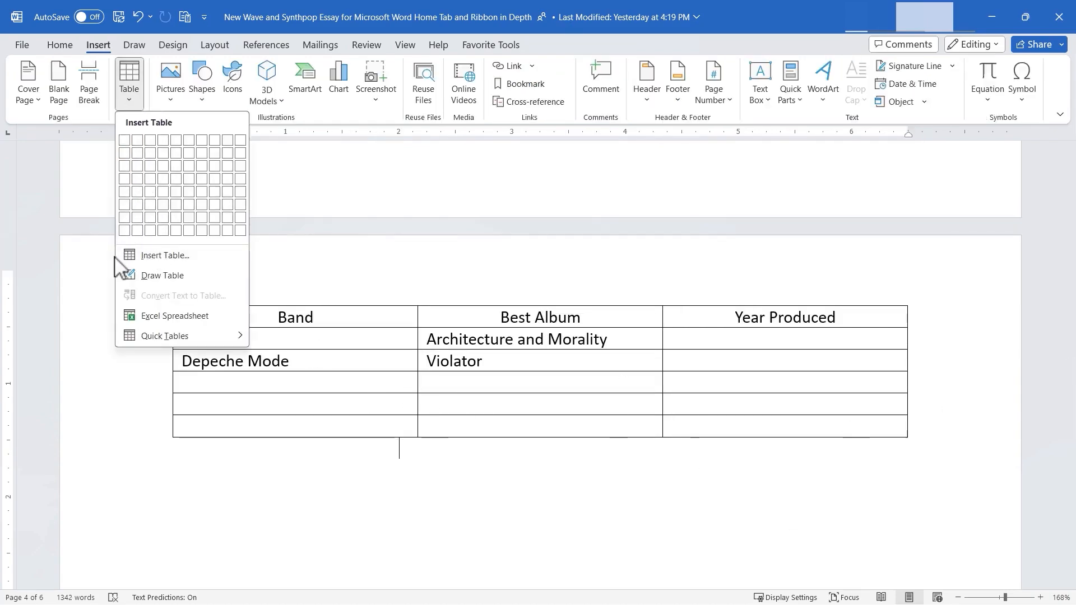
{"action": "left_click", "coordinate": [167, 257]}
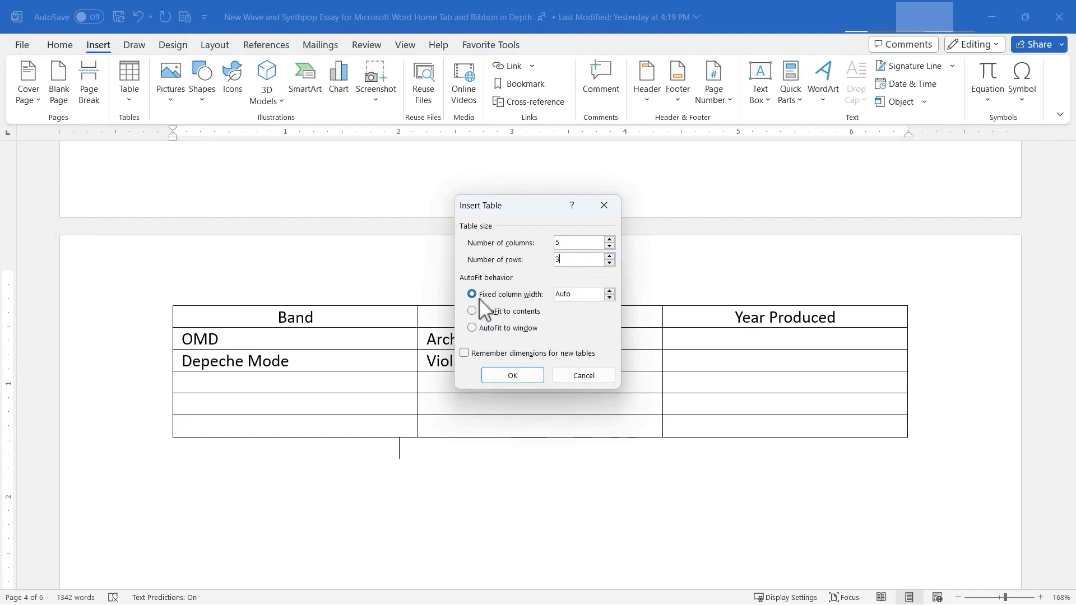
{"action": "left_click", "coordinate": [609, 297]}
{"action": "left_click", "coordinate": [610, 291]}
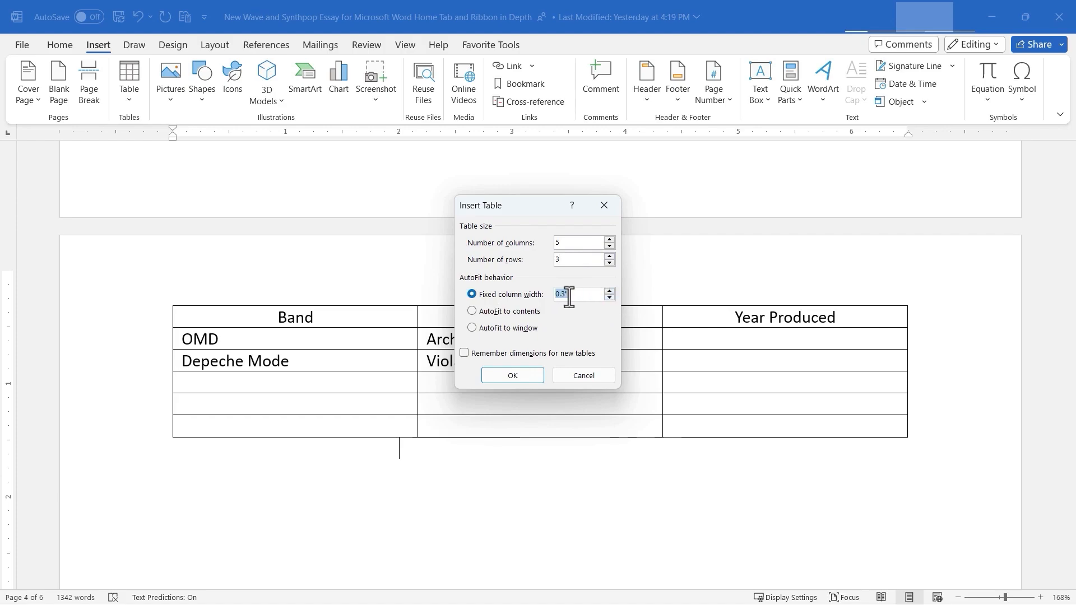
{"action": "left_click", "coordinate": [610, 296]}
{"action": "left_click", "coordinate": [529, 375]}
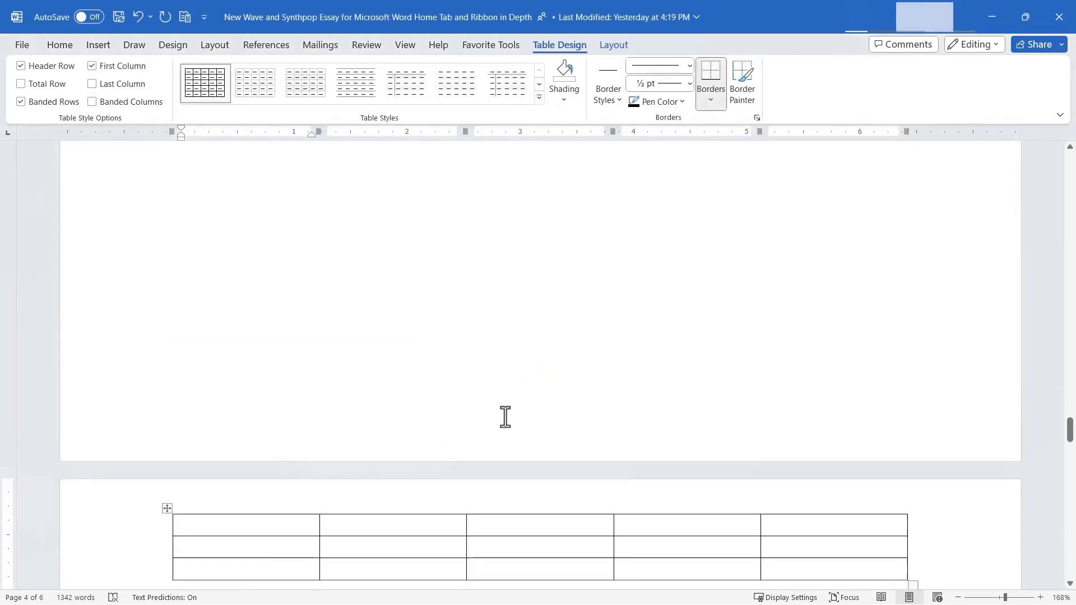
{"action": "scroll", "coordinate": [504, 418], "scroll_direction": "down", "scroll_amount": 5}
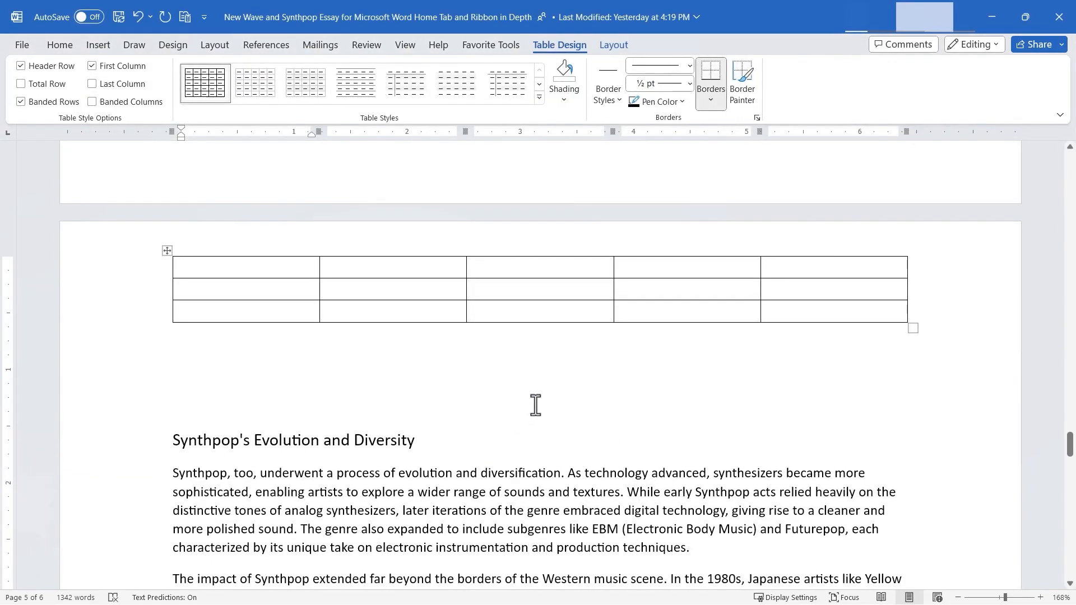
{"action": "left_click", "coordinate": [98, 45]}
{"action": "left_click", "coordinate": [129, 82]}
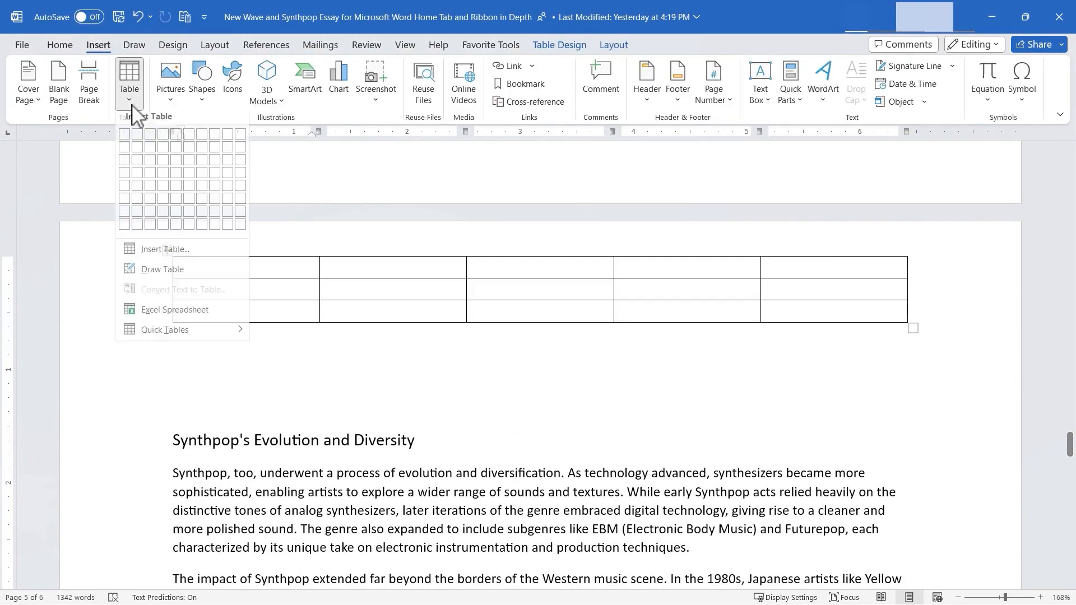
{"action": "left_click", "coordinate": [167, 278]}
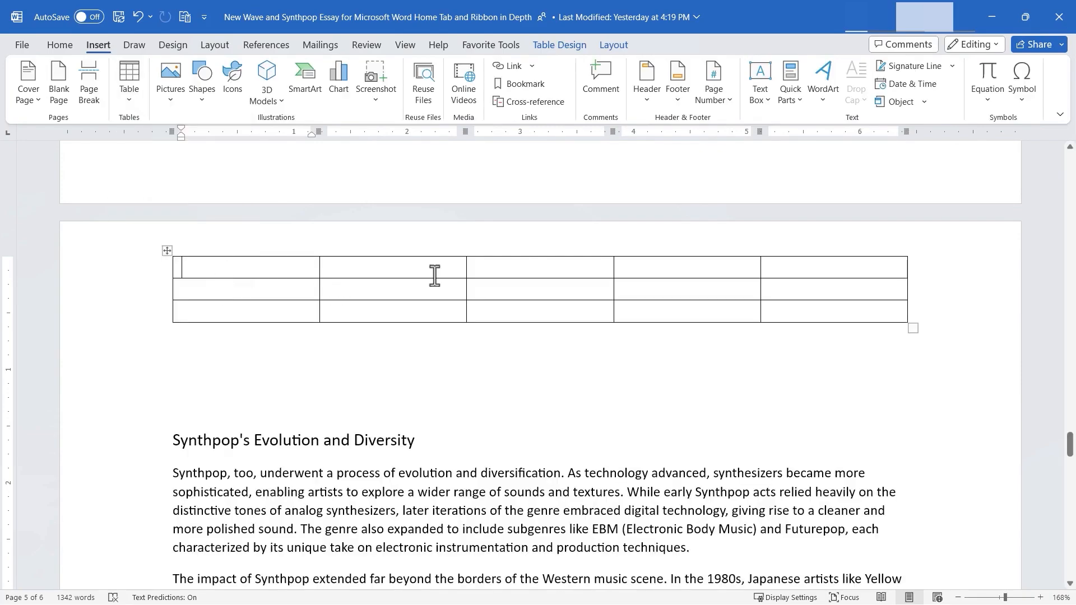
- Draw a table frame about 4.55" wide and 0.37" high below the five-column table
{"action": "left_click", "coordinate": [498, 368]}
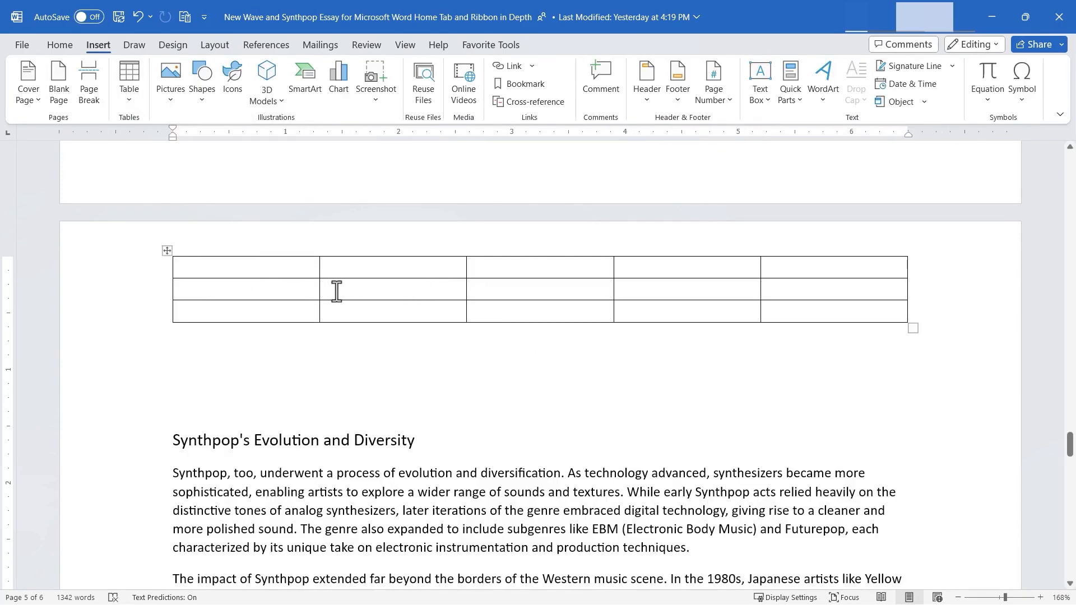
{"action": "left_click", "coordinate": [135, 100]}
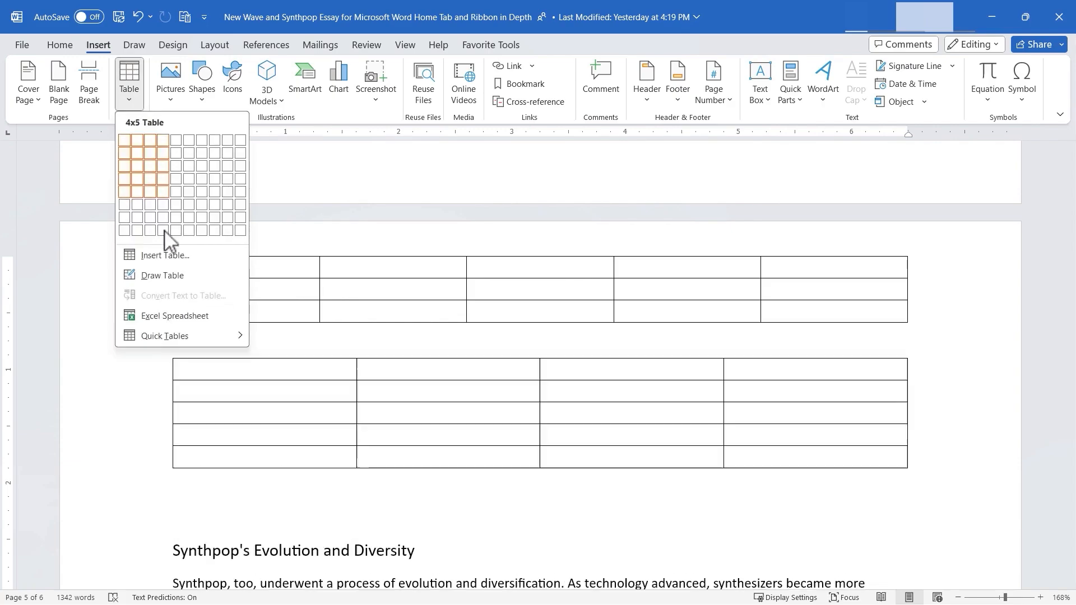
{"action": "left_click", "coordinate": [169, 273]}
{"action": "mouse_move", "coordinate": [195, 349]}
{"action": "left_mouse_down"}
{"action": "mouse_move", "coordinate": [362, 388]}
{"action": "mouse_move", "coordinate": [710, 401]}
{"action": "left_mouse_up"}
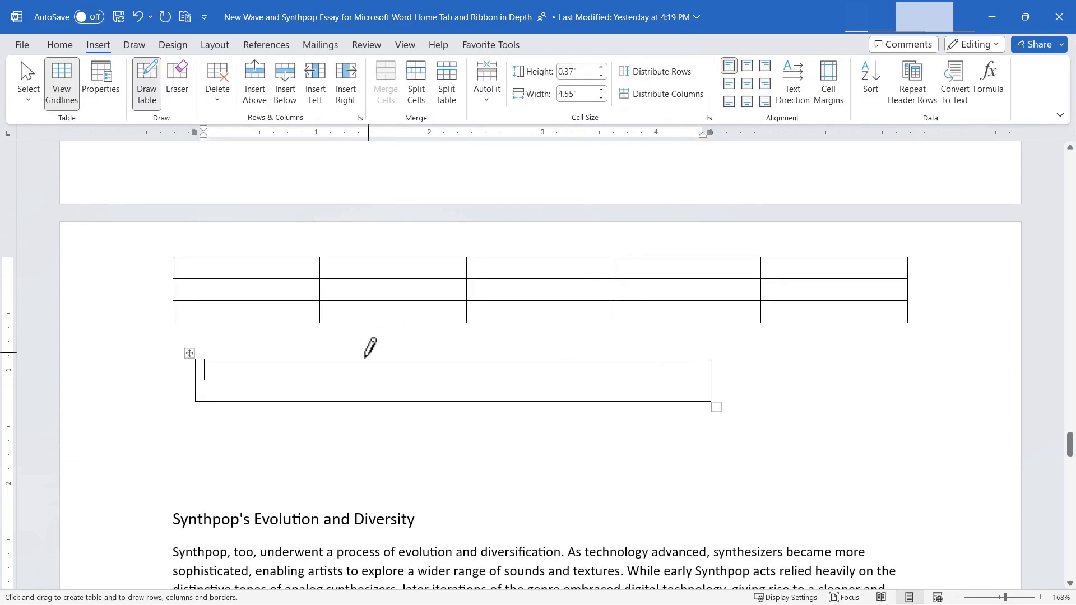
- Divide the hand-drawn table with column and row lines and add a small nested box in its leftmost cell
{"action": "mouse_move", "coordinate": [316, 359]}
{"action": "left_mouse_down"}
{"action": "mouse_move", "coordinate": [365, 400]}
{"action": "mouse_move", "coordinate": [508, 409]}
{"action": "left_mouse_up"}
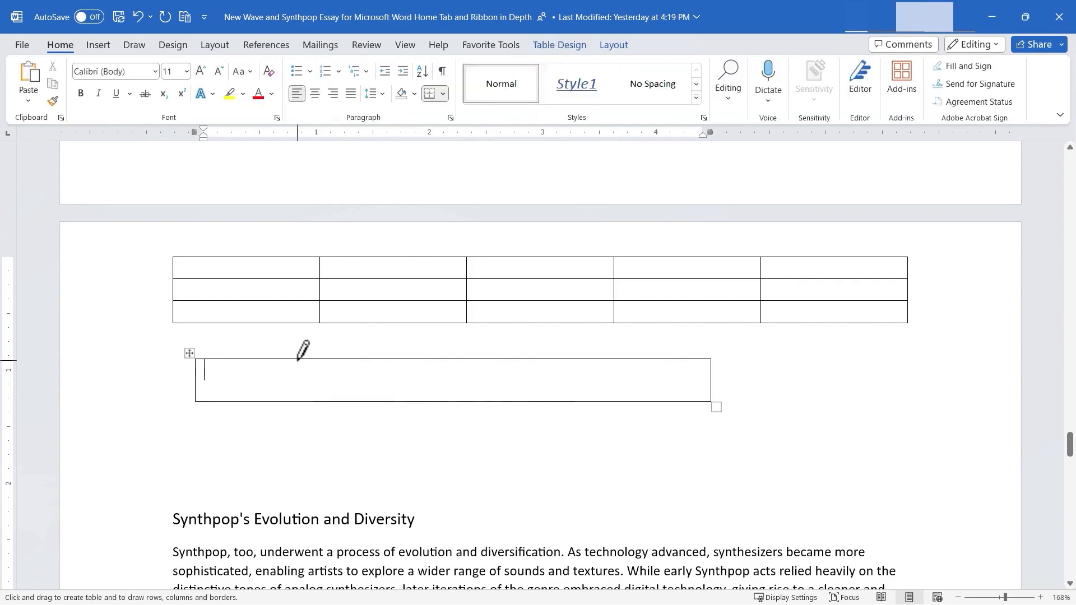
{"action": "mouse_move", "coordinate": [297, 359]}
{"action": "left_mouse_down"}
{"action": "mouse_move", "coordinate": [318, 394]}
{"action": "mouse_move", "coordinate": [360, 397]}
{"action": "mouse_move", "coordinate": [347, 418]}
{"action": "mouse_move", "coordinate": [342, 401]}
{"action": "left_mouse_up"}
{"action": "left_click_drag", "start_coordinate": [710, 383], "coordinate": [710, 393]}
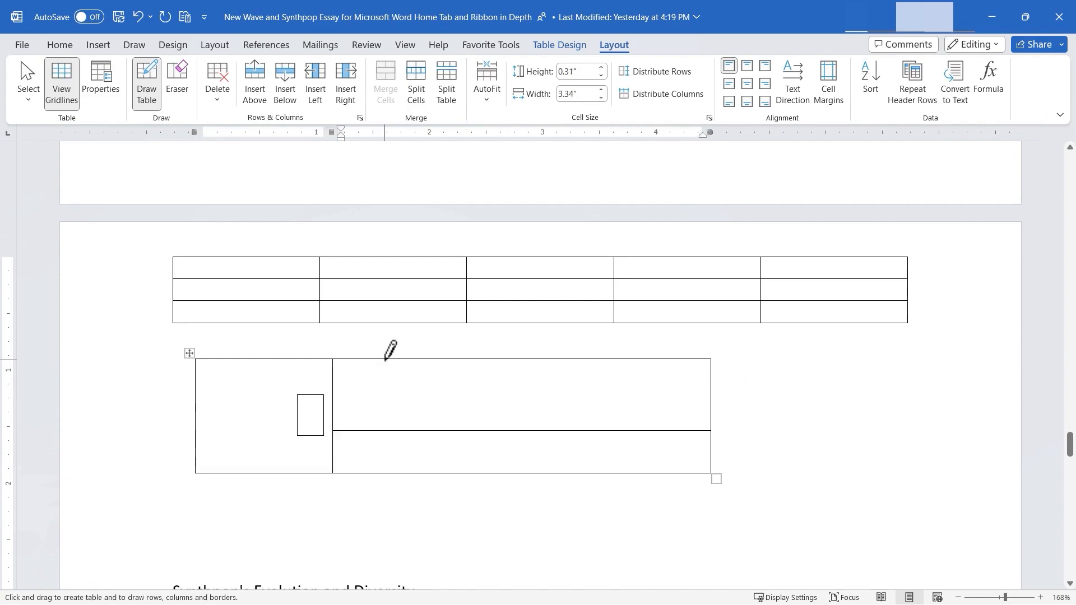
{"action": "left_click_drag", "start_coordinate": [385, 359], "coordinate": [384, 430]}
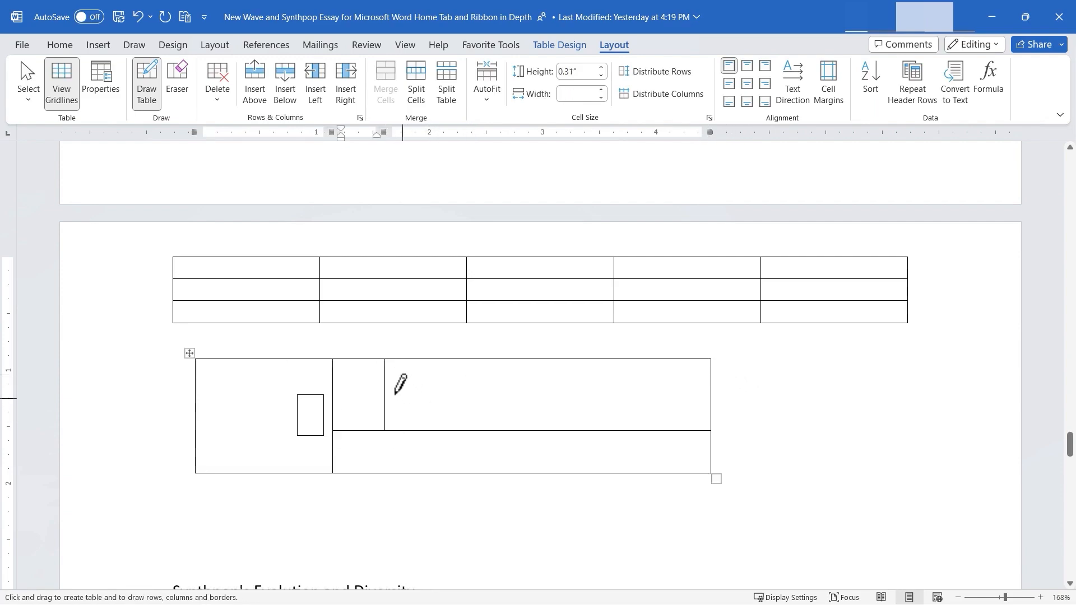
{"action": "left_click_drag", "start_coordinate": [388, 390], "coordinate": [678, 391]}
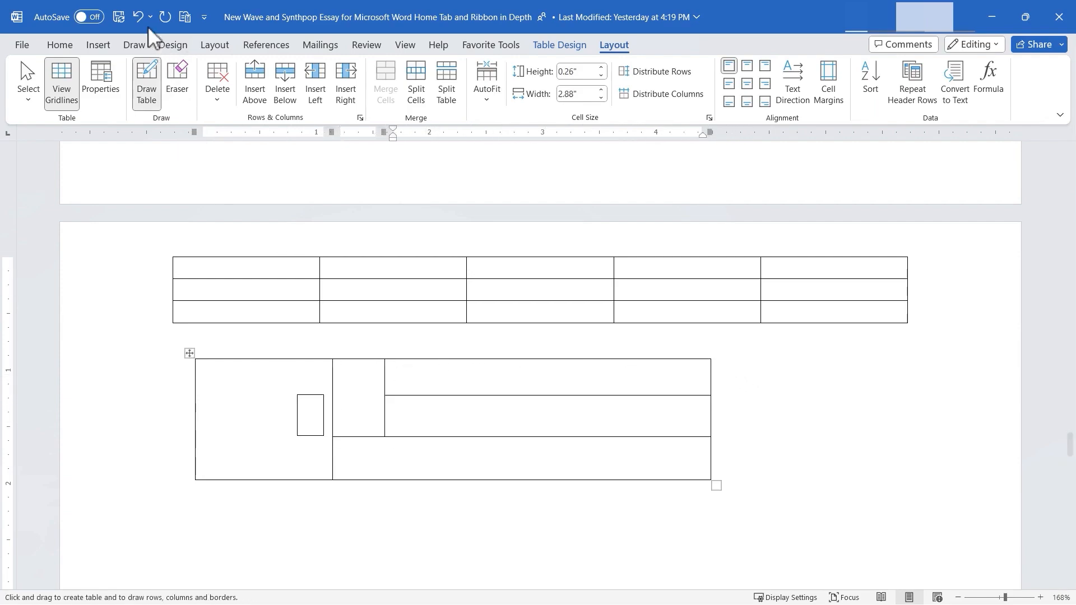
- Insert an Excel spreadsheet into the upper-right cell of the hand-drawn table
{"action": "left_click", "coordinate": [98, 44]}
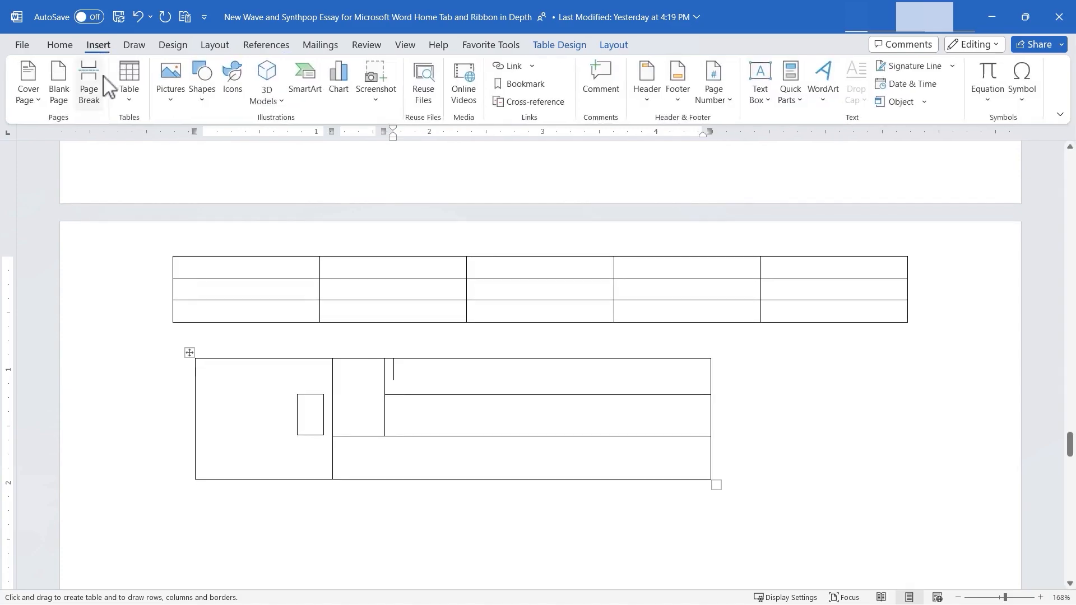
{"action": "left_click", "coordinate": [129, 110]}
{"action": "left_click", "coordinate": [131, 111]}
{"action": "left_click", "coordinate": [131, 111]}
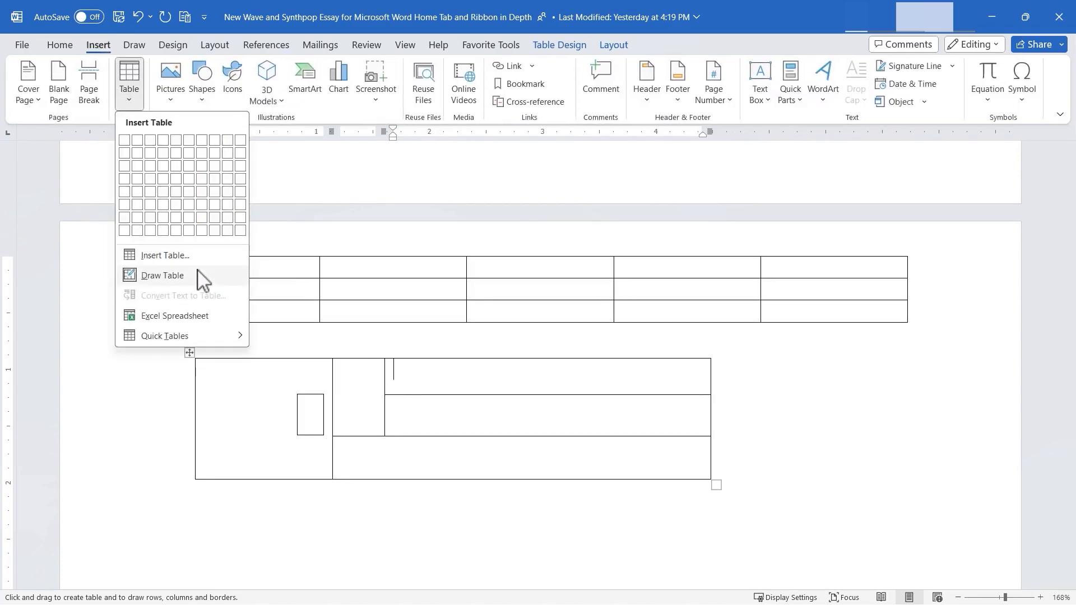
{"action": "left_click", "coordinate": [174, 318]}
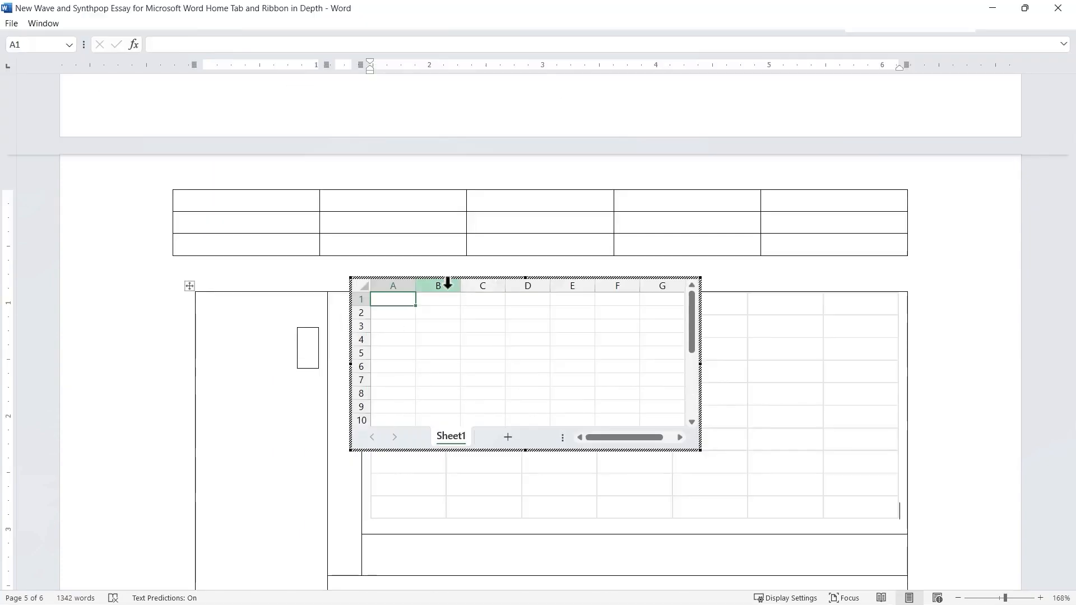
- Try selecting column B and cells A2 and A1 in the embedded spreadsheet, then undo the spreadsheet insertion
{"action": "left_click", "coordinate": [447, 283]}
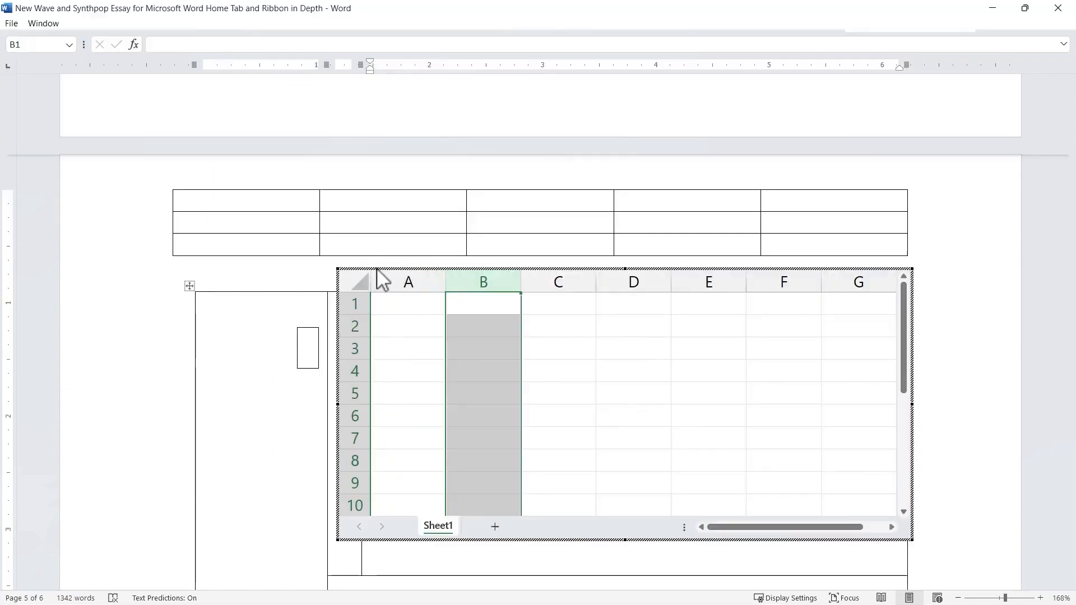
{"action": "left_click", "coordinate": [259, 451]}
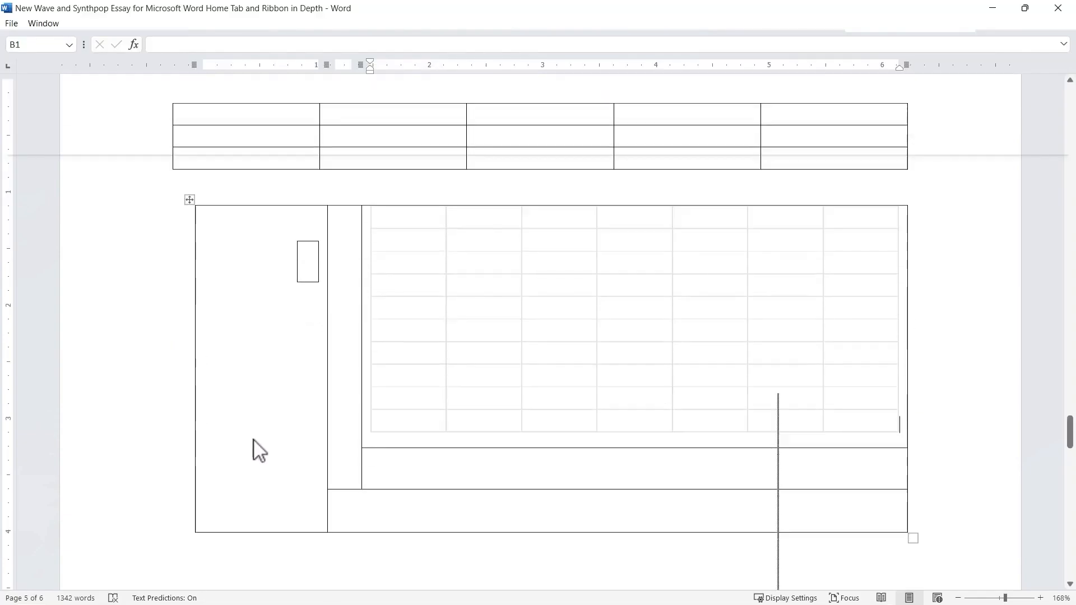
{"action": "left_click", "coordinate": [308, 177]}
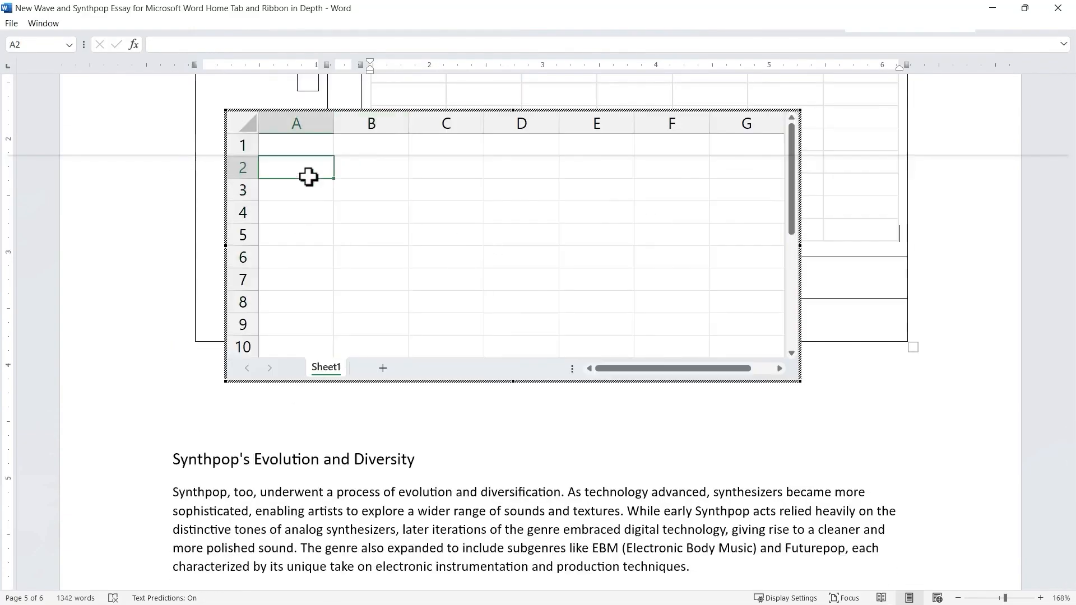
{"action": "left_click", "coordinate": [308, 147]}
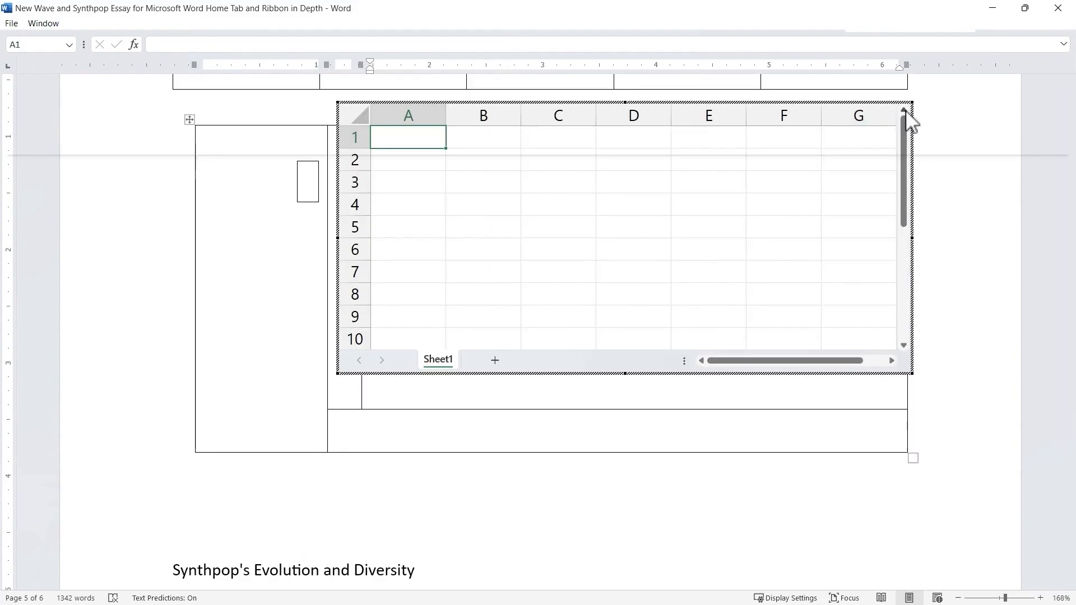
{"action": "left_click", "coordinate": [946, 358]}
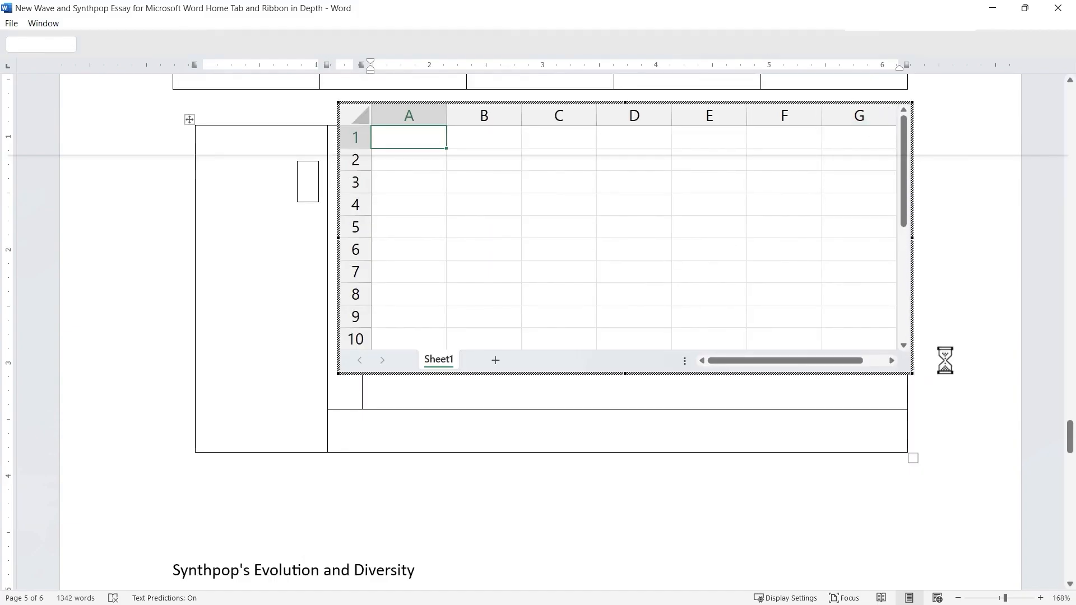
{"action": "key", "text": "ctrl+z"}
- Insert the built-in Calendar 2 quick table into the upper-right cell of the hand-drawn table
{"action": "left_click", "coordinate": [130, 90]}
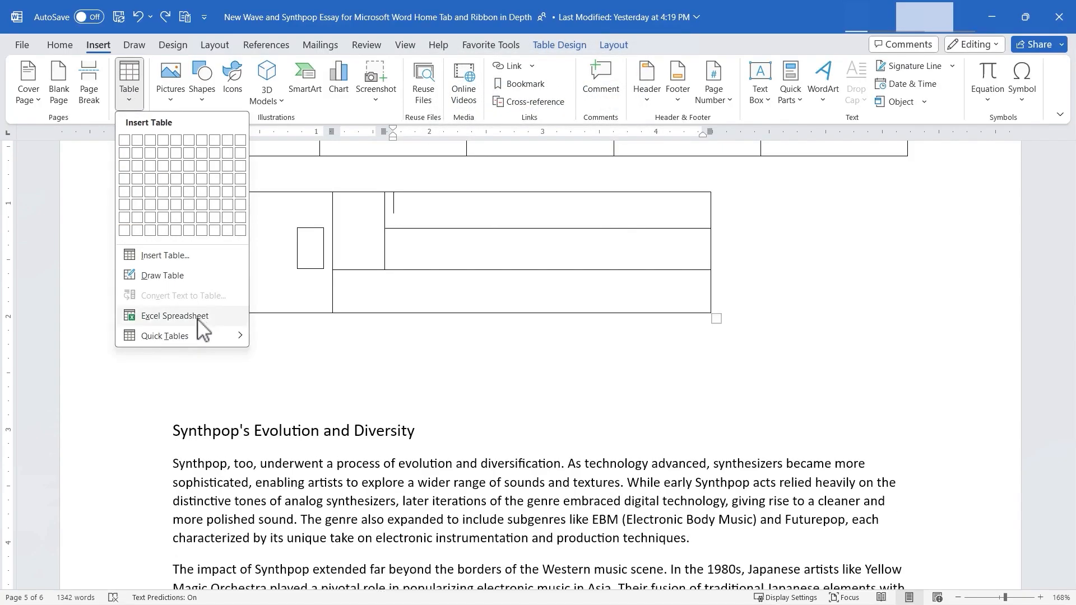
{"action": "mouse_move", "coordinate": [181, 339]}
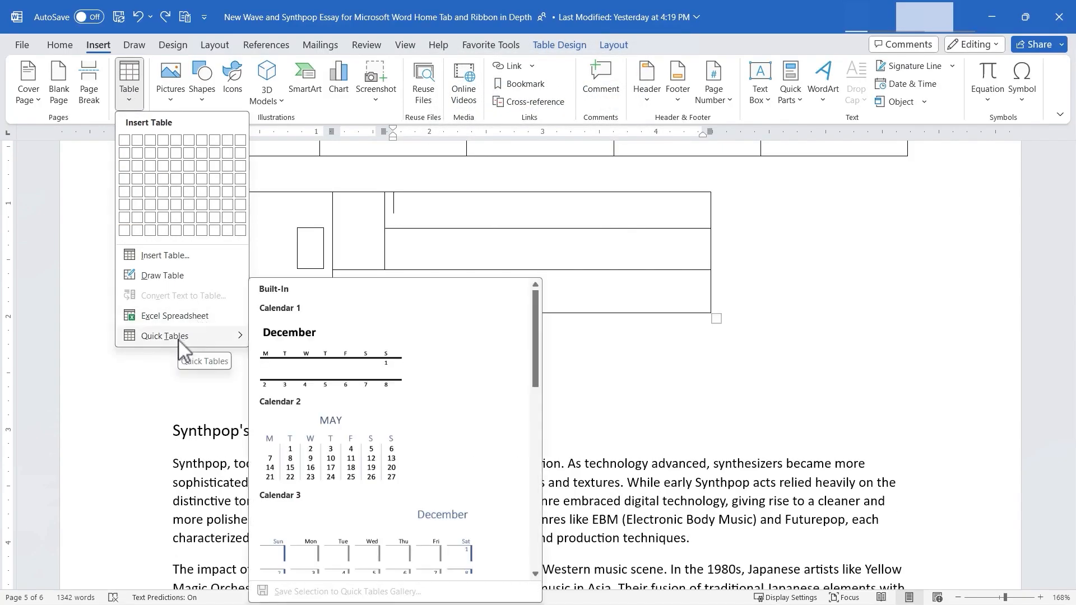
{"action": "left_click", "coordinate": [380, 459]}
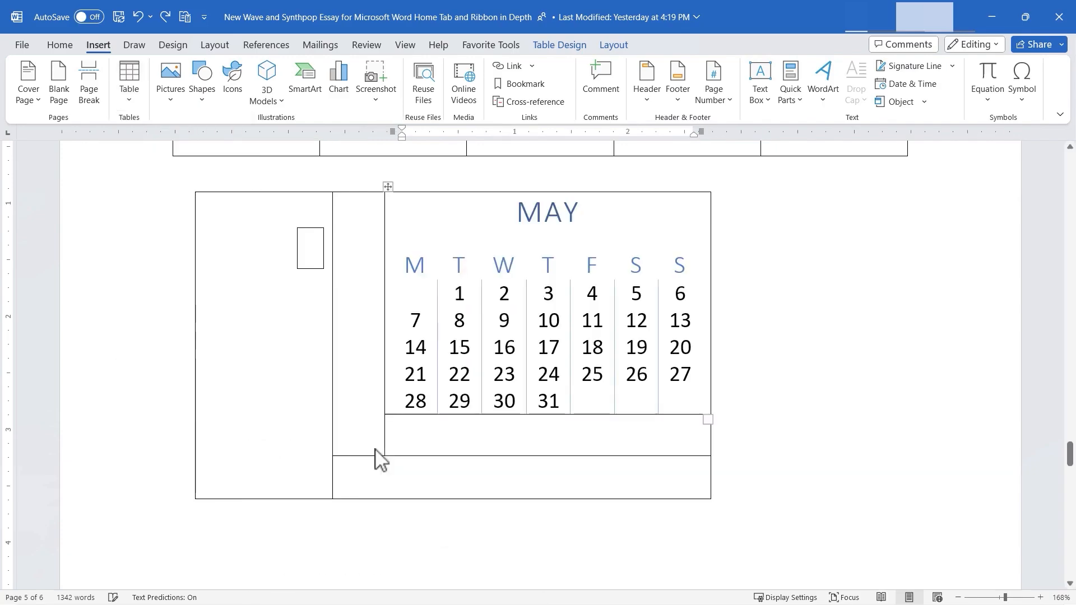
- Insert the built-in quick table for college enrollment with subheads below the hand-drawn table
{"action": "left_click", "coordinate": [129, 84]}
{"action": "mouse_move", "coordinate": [175, 339]}
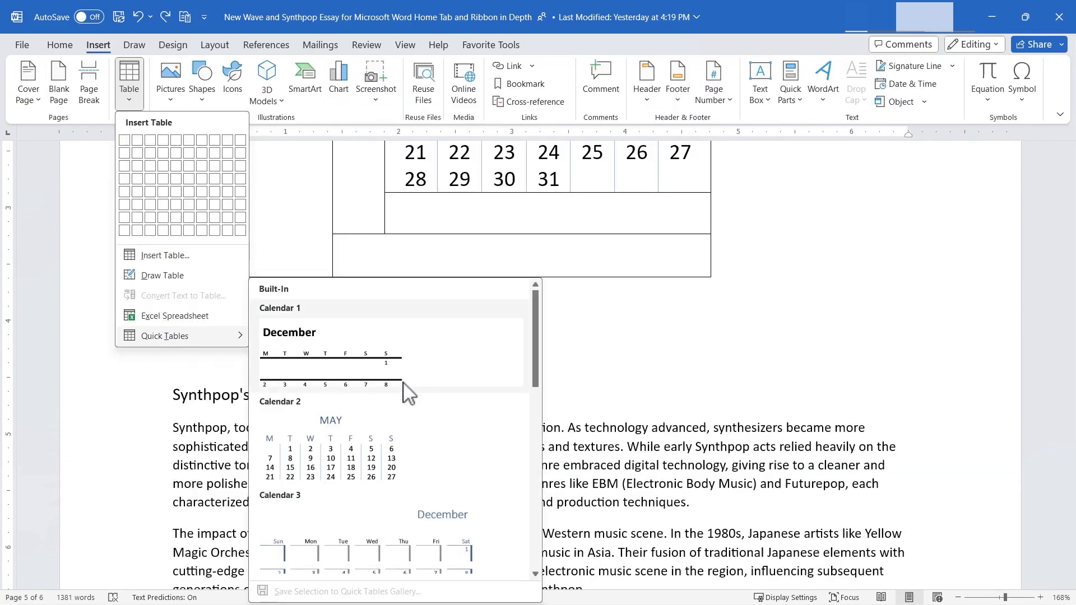
{"action": "scroll", "coordinate": [359, 393], "scroll_direction": "down", "scroll_amount": 5}
{"action": "left_click", "coordinate": [374, 552]}
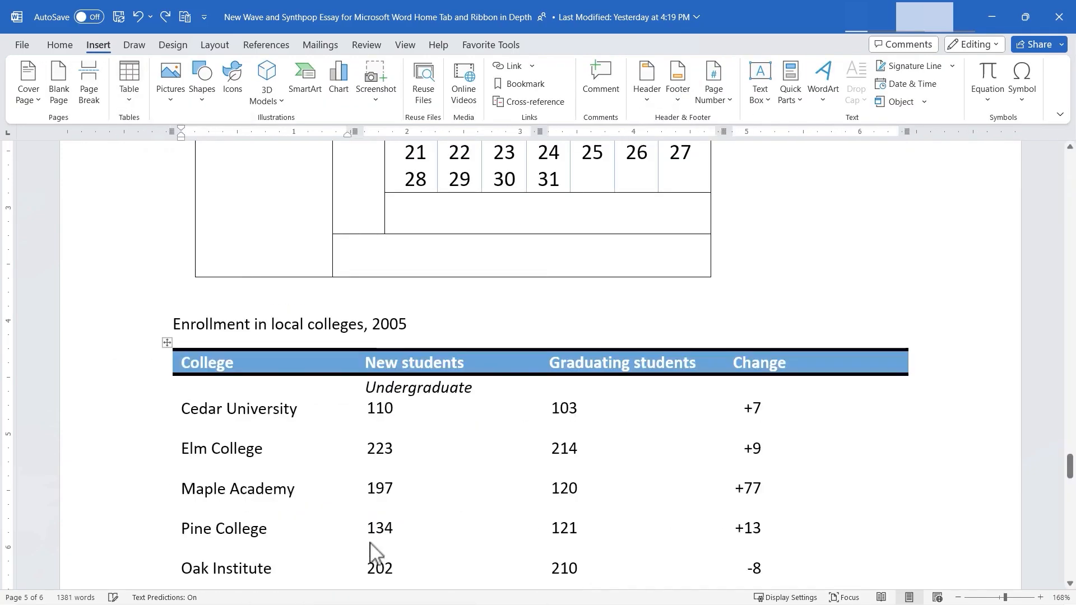
{"action": "double_click", "coordinate": [270, 409]}
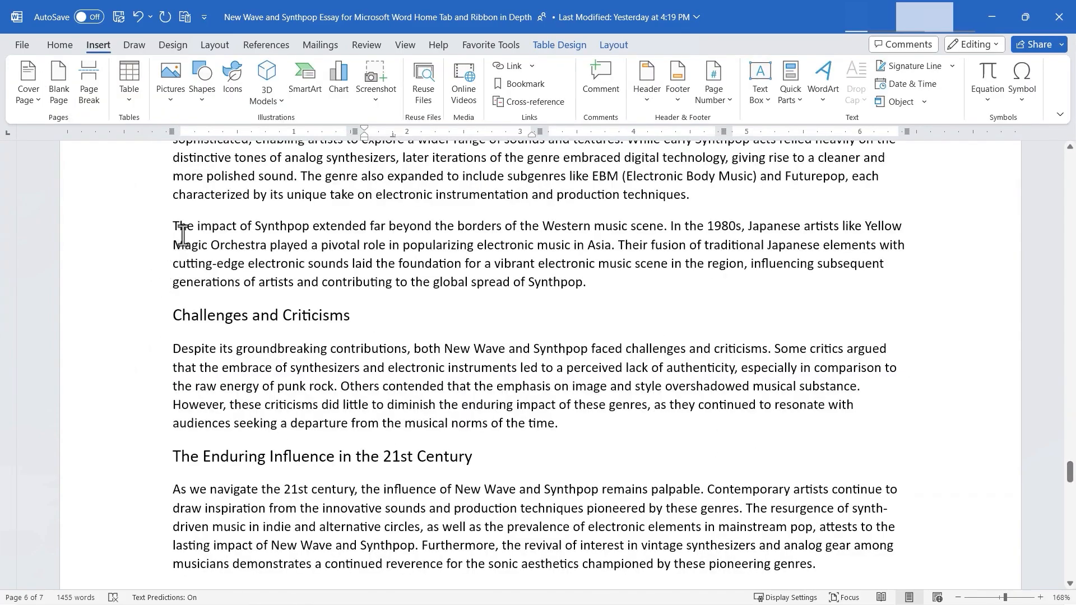
- Try converting the "The impact of Synthpop" paragraph through the Challenges and Criticisms section to a one-column table split at paragraphs, then undo it
{"action": "left_click_drag", "start_coordinate": [173, 223], "coordinate": [622, 436]}
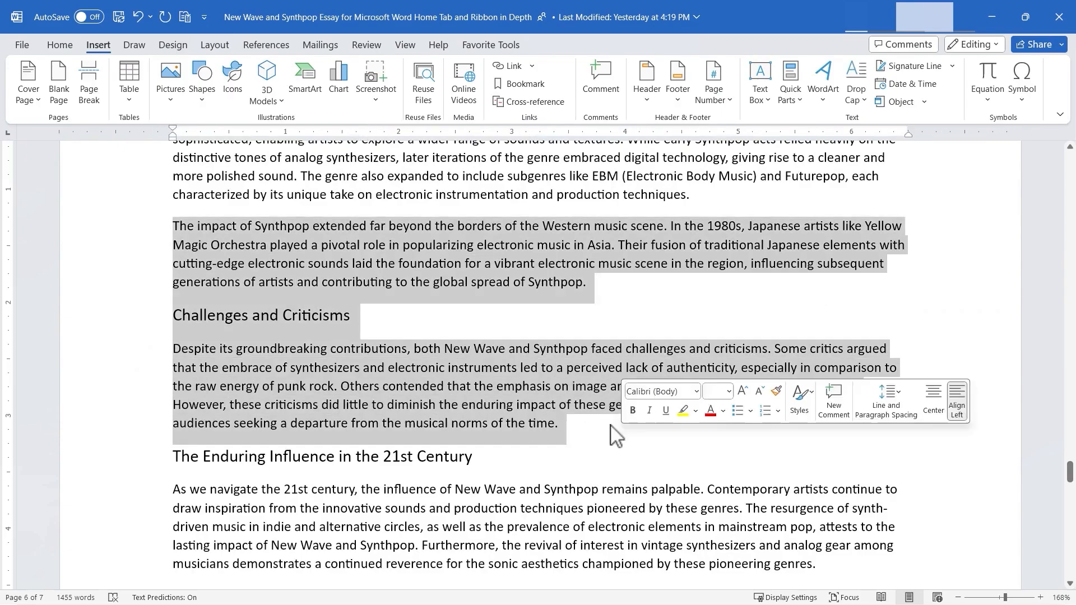
{"action": "left_click", "coordinate": [129, 81]}
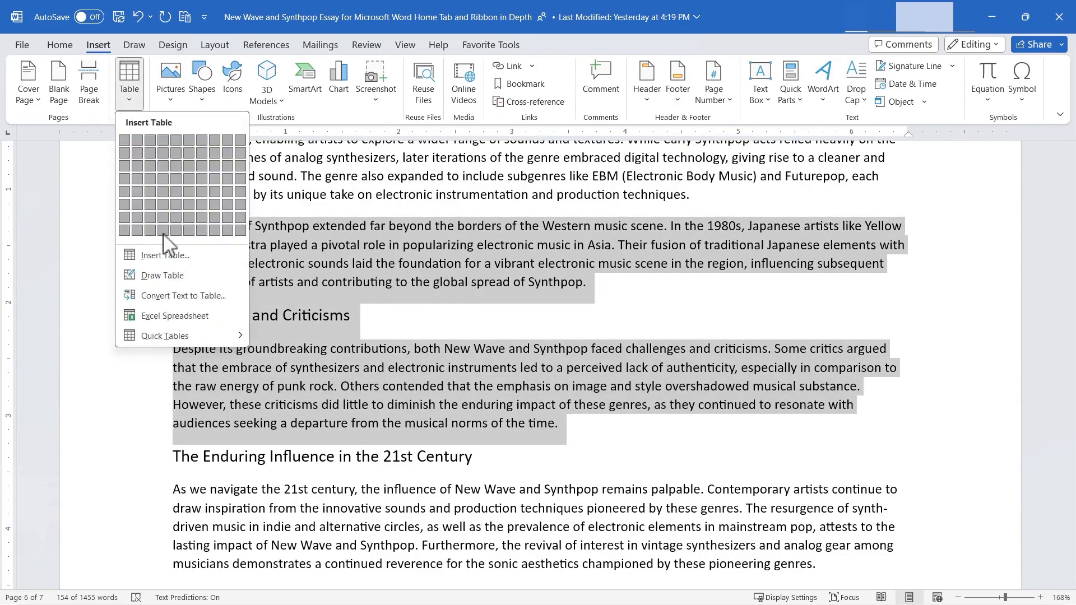
{"action": "left_click", "coordinate": [183, 296]}
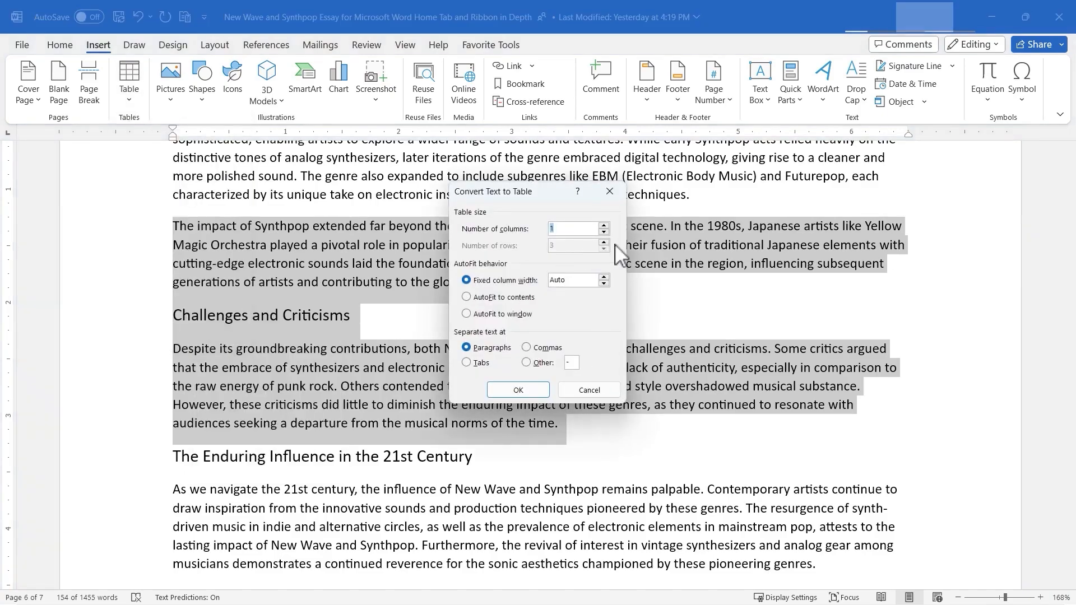
{"action": "left_click", "coordinate": [513, 391]}
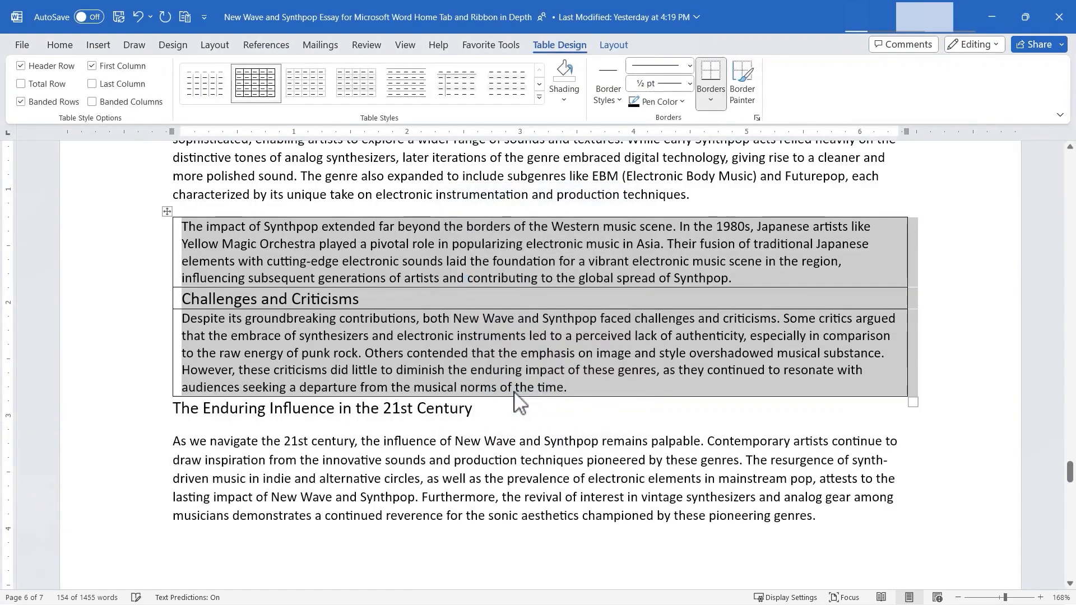
{"action": "left_click", "coordinate": [505, 405]}
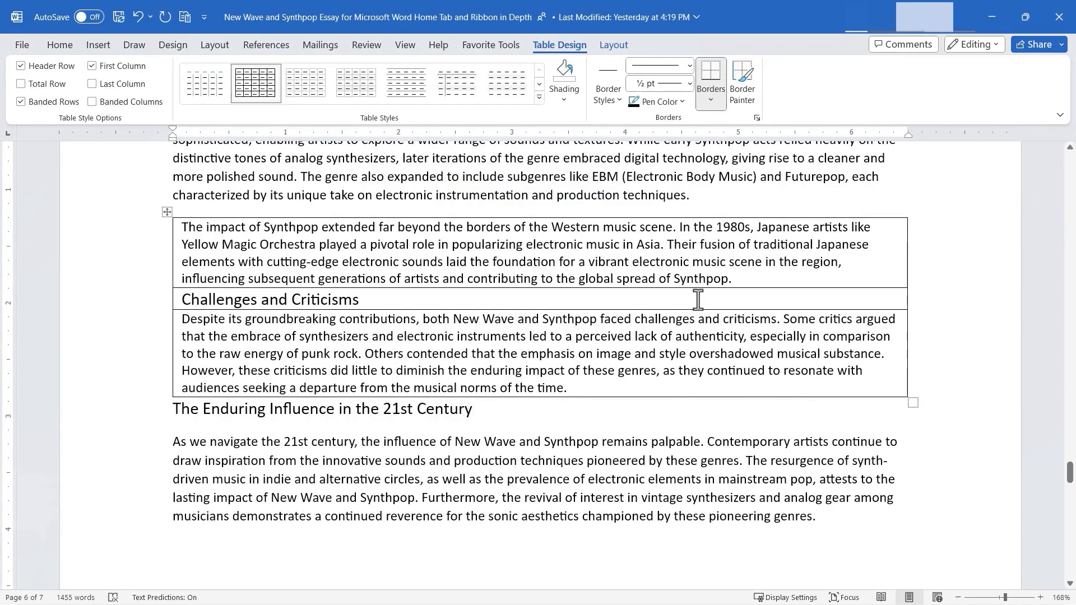
{"action": "key", "text": "ctrl+z"}
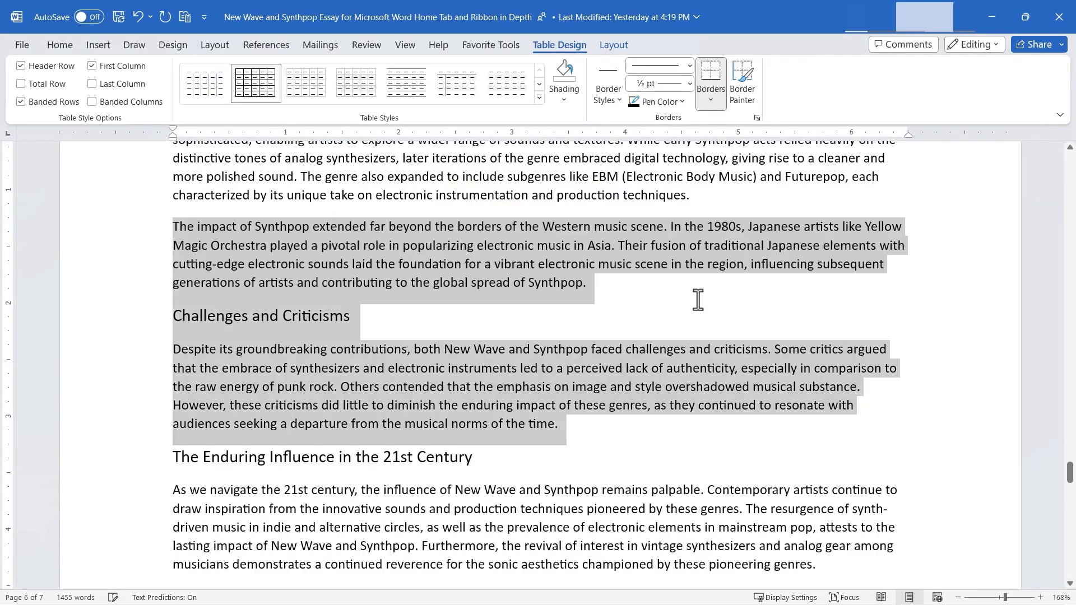
{"action": "left_click", "coordinate": [368, 186]}
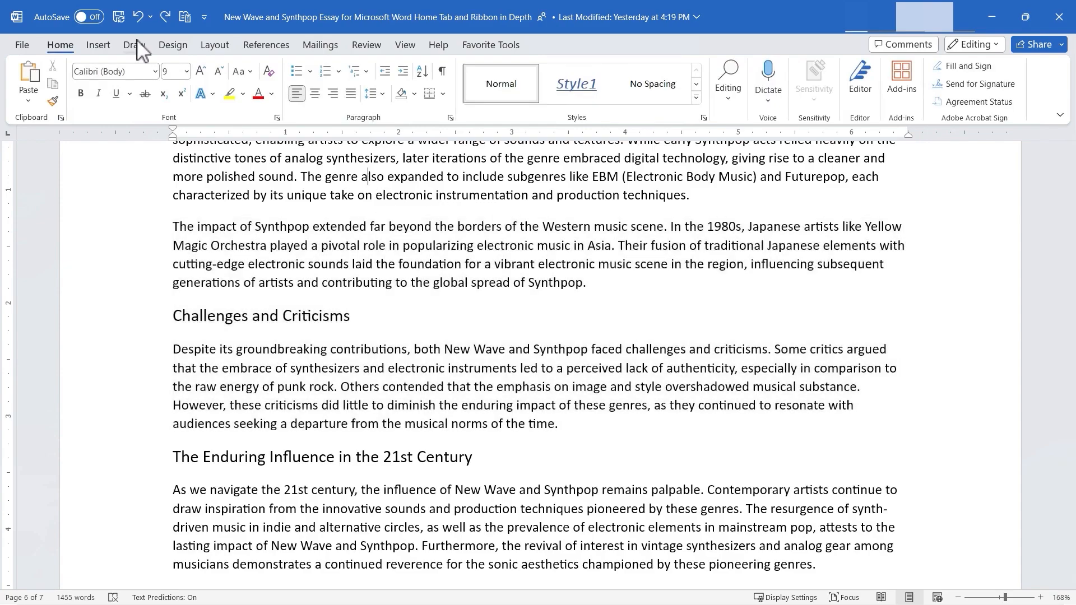
{"action": "left_click", "coordinate": [100, 45]}
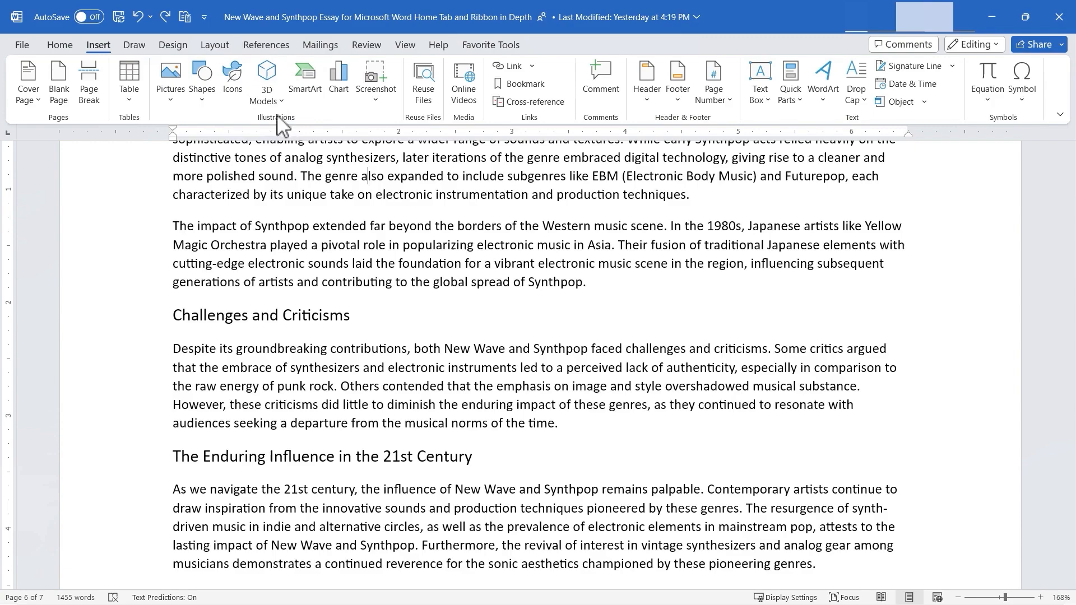
{"action": "left_click", "coordinate": [171, 100]}
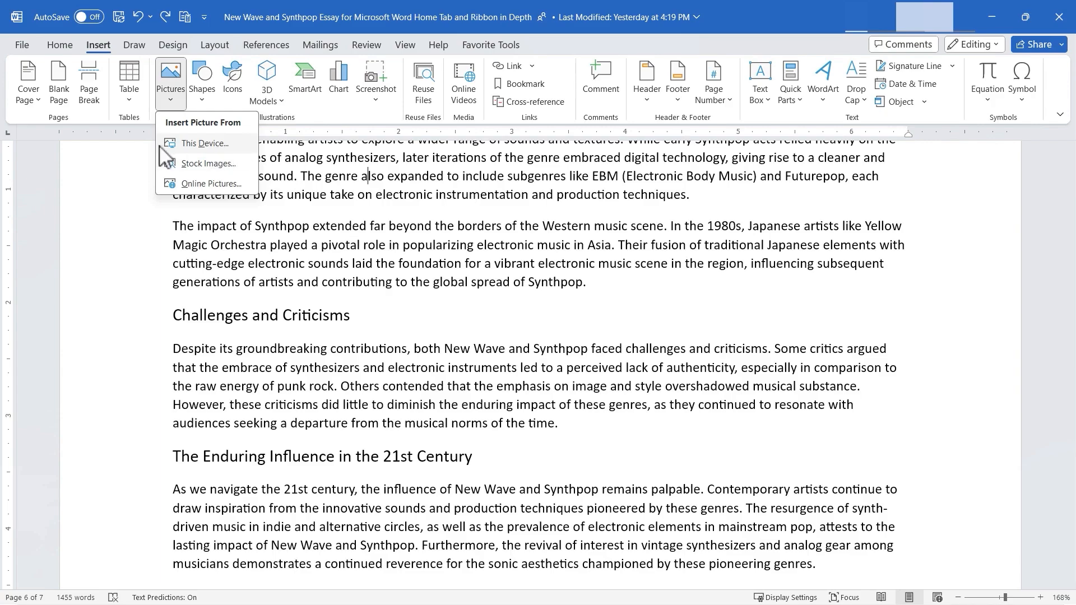
{"action": "left_click", "coordinate": [209, 149]}
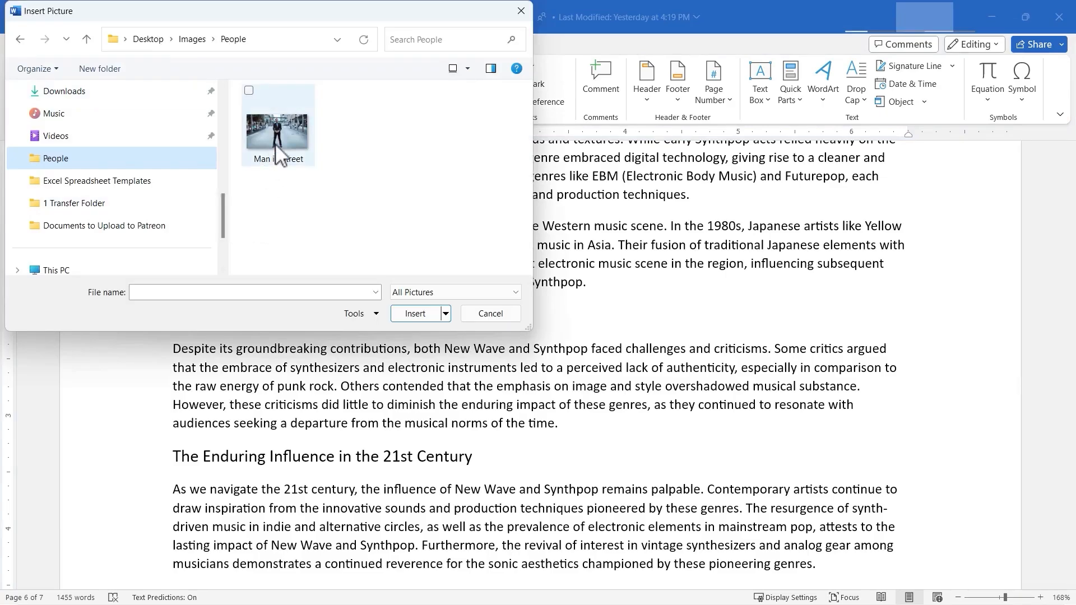
{"action": "left_click", "coordinate": [278, 150]}
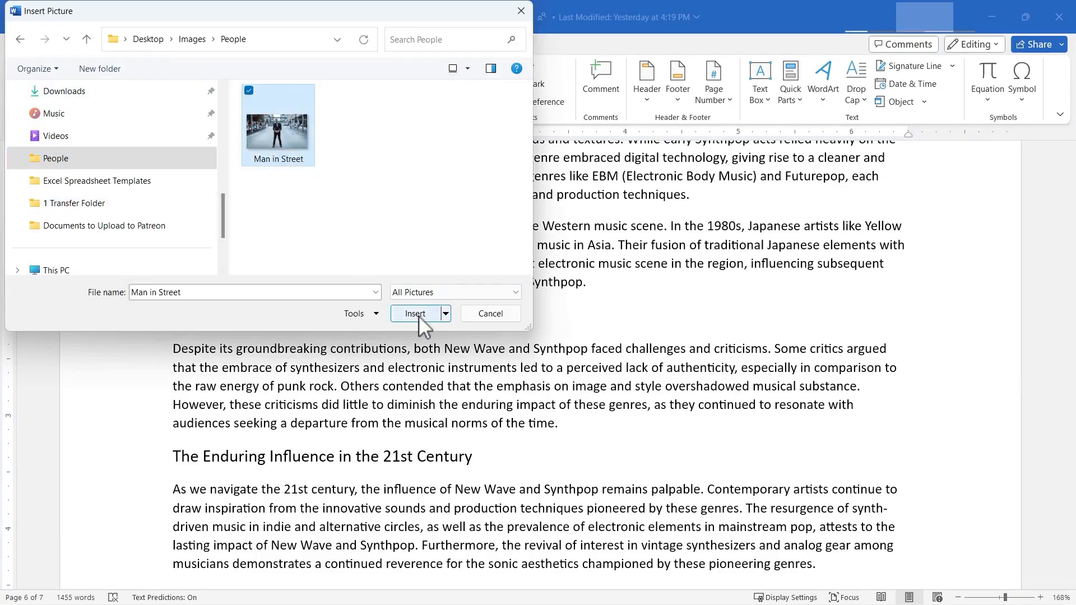
{"action": "left_click", "coordinate": [521, 11]}
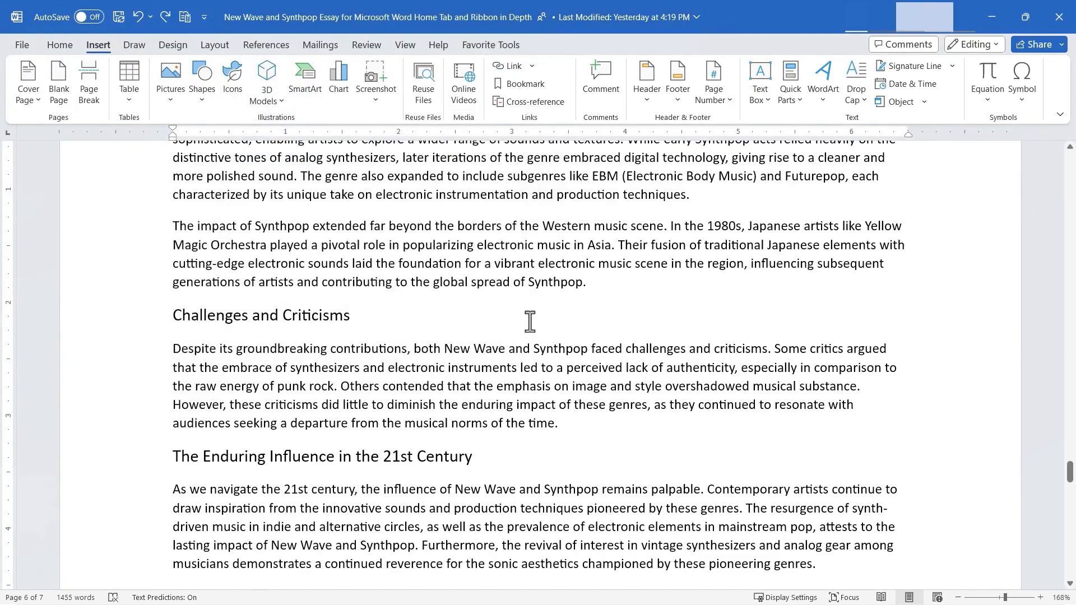
- Search online pictures for "synthesizer keyboard" and insert the Korg Poly-61 photo into the Synthpop evolution paragraph
{"action": "left_click", "coordinate": [170, 96]}
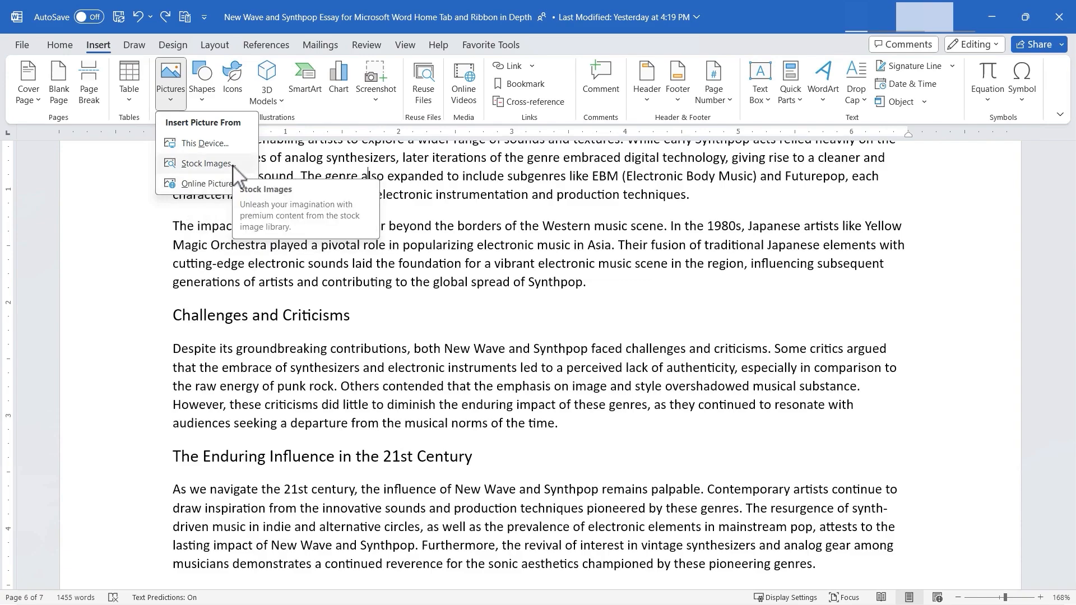
{"action": "left_click", "coordinate": [207, 184]}
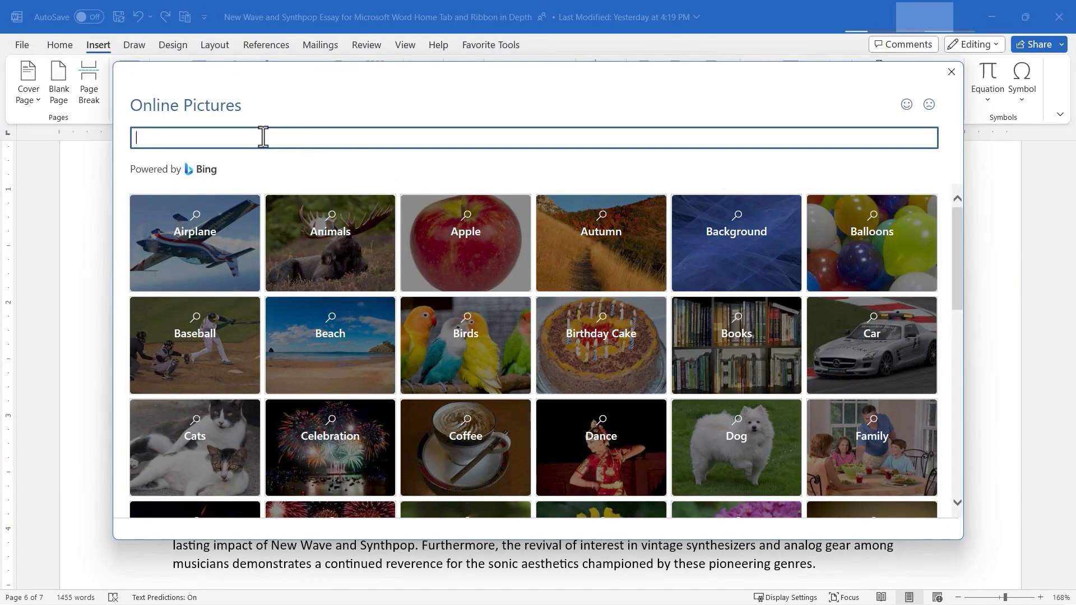
{"action": "type", "text": "synthesizer keyboard"}
{"action": "key", "text": "Return"}
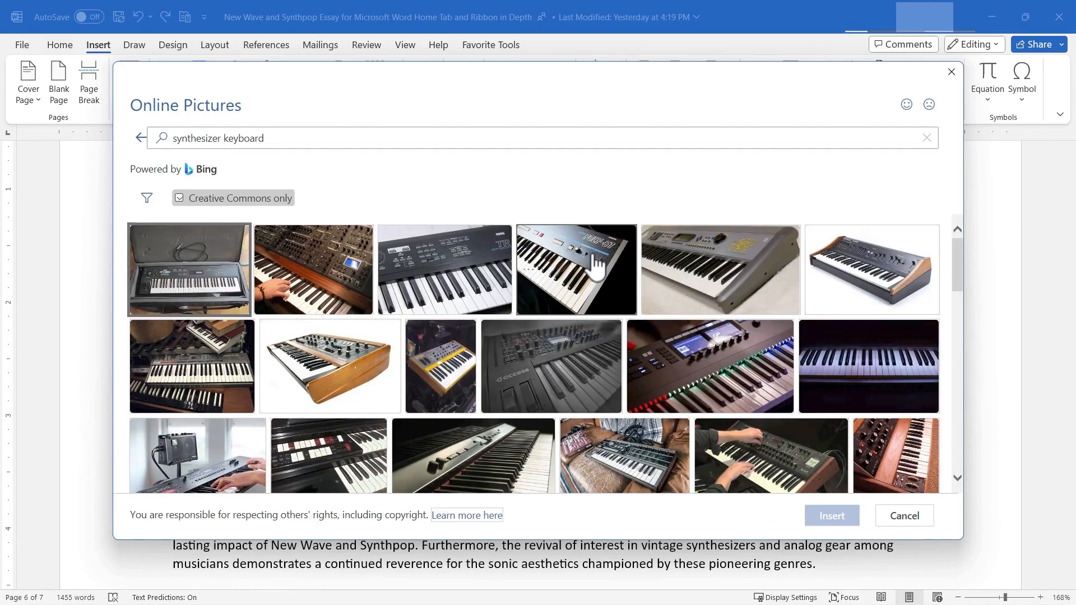
{"action": "left_click", "coordinate": [597, 266]}
{"action": "left_click", "coordinate": [816, 522]}
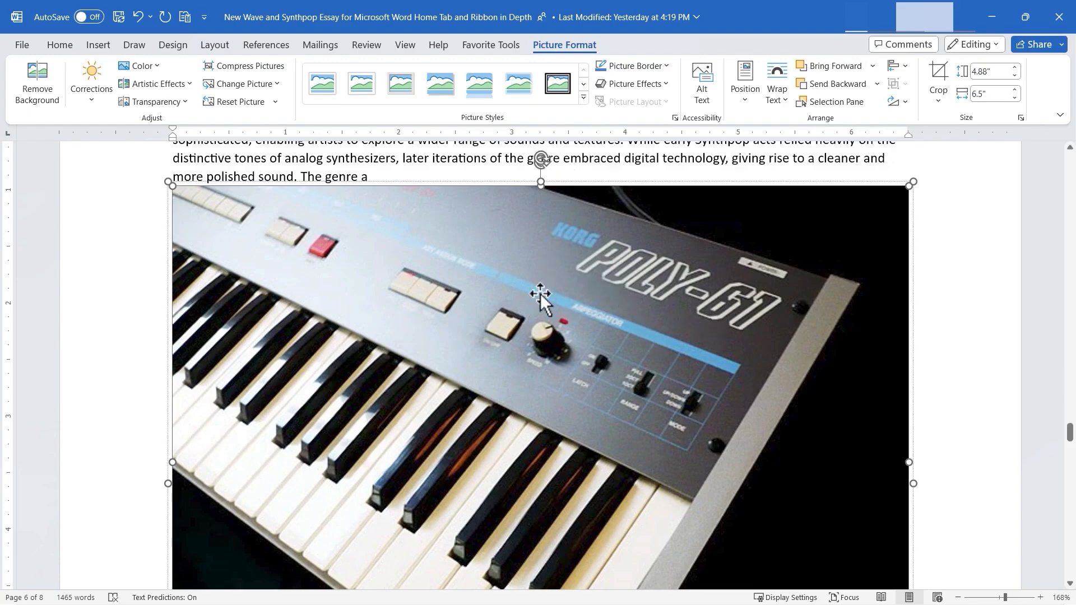
- Remove the keyboard photo's background, marking the control panel, keys and right edge as areas to keep, and keep the changes
{"action": "left_click", "coordinate": [37, 90]}
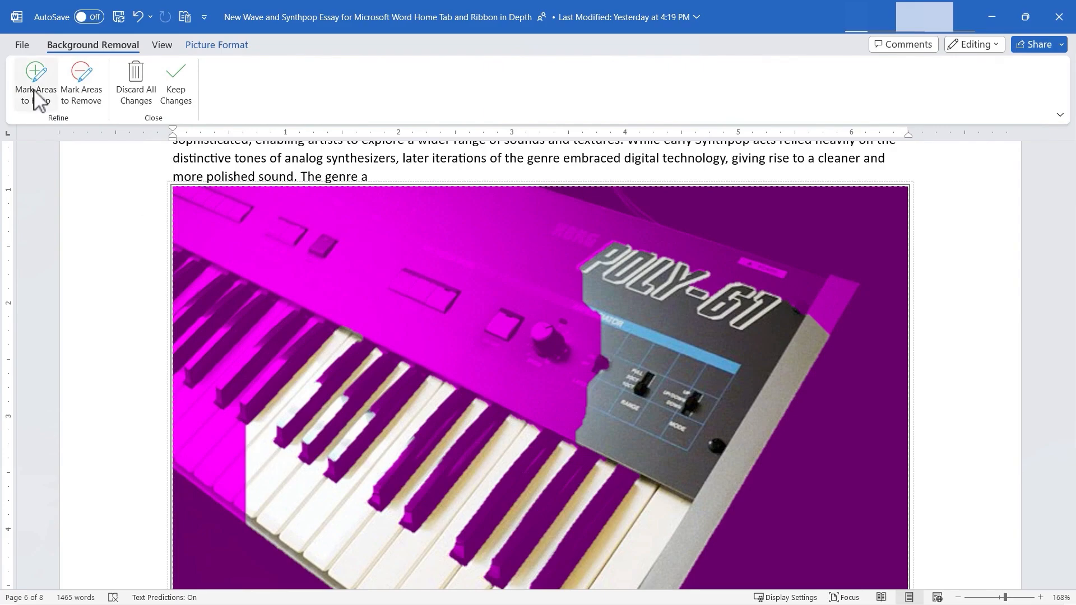
{"action": "left_click", "coordinate": [36, 90]}
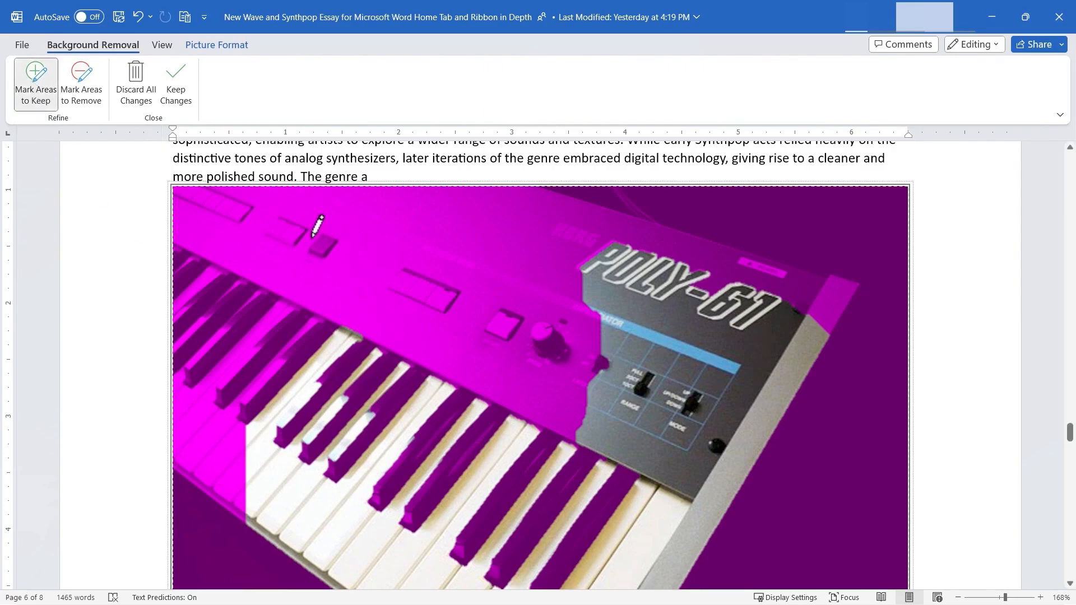
{"action": "left_click_drag", "start_coordinate": [370, 233], "coordinate": [591, 306]}
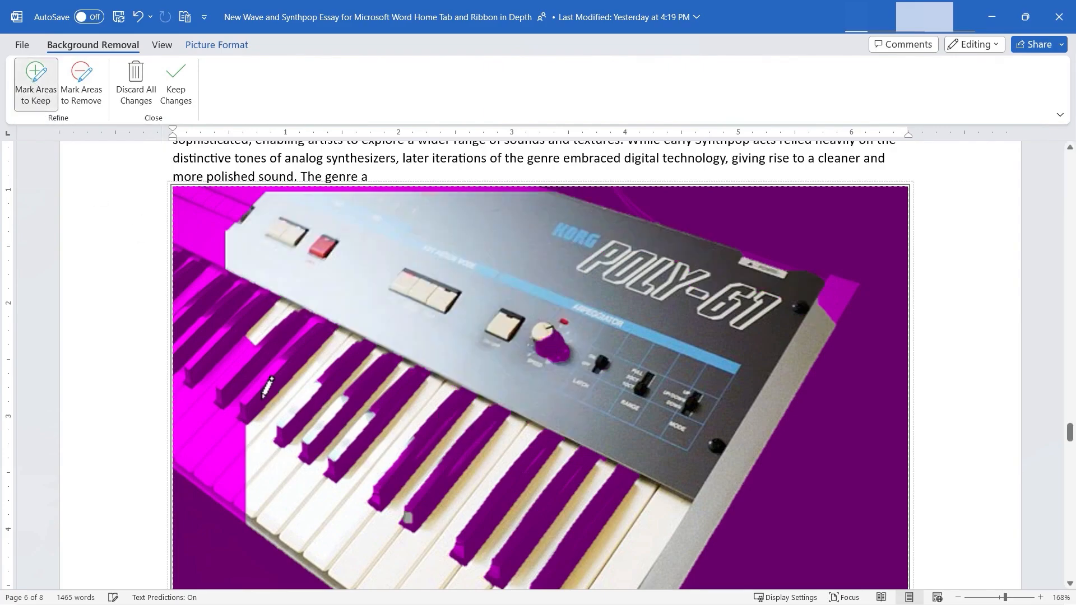
{"action": "left_click_drag", "start_coordinate": [197, 287], "coordinate": [235, 443]}
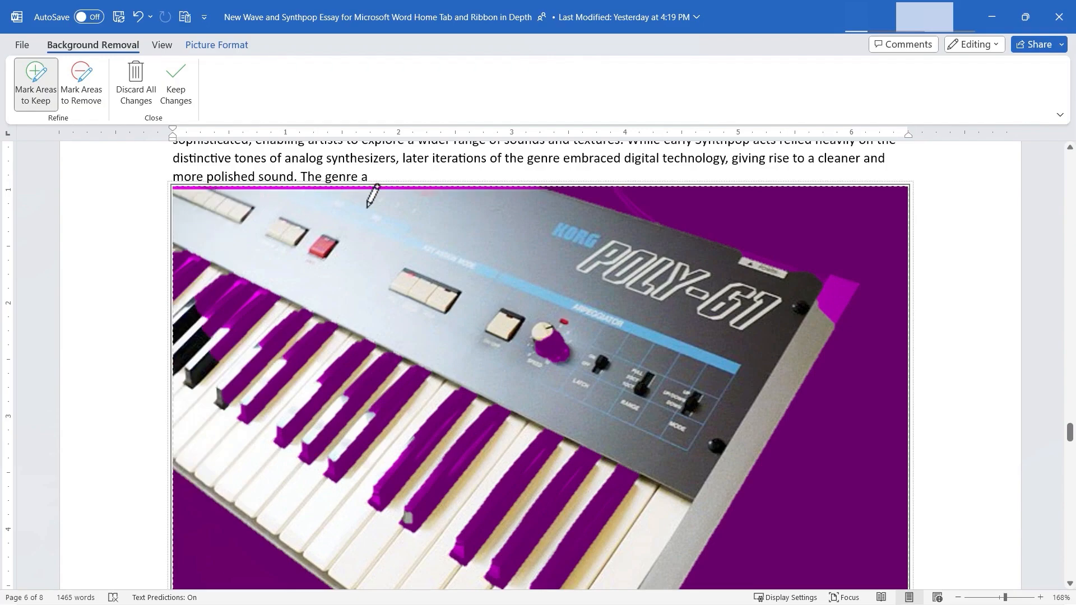
{"action": "left_click_drag", "start_coordinate": [849, 280], "coordinate": [815, 301]}
{"action": "mouse_move", "coordinate": [188, 274]}
{"action": "left_mouse_down"}
{"action": "mouse_move", "coordinate": [339, 398]}
{"action": "mouse_move", "coordinate": [580, 489]}
{"action": "left_mouse_up"}
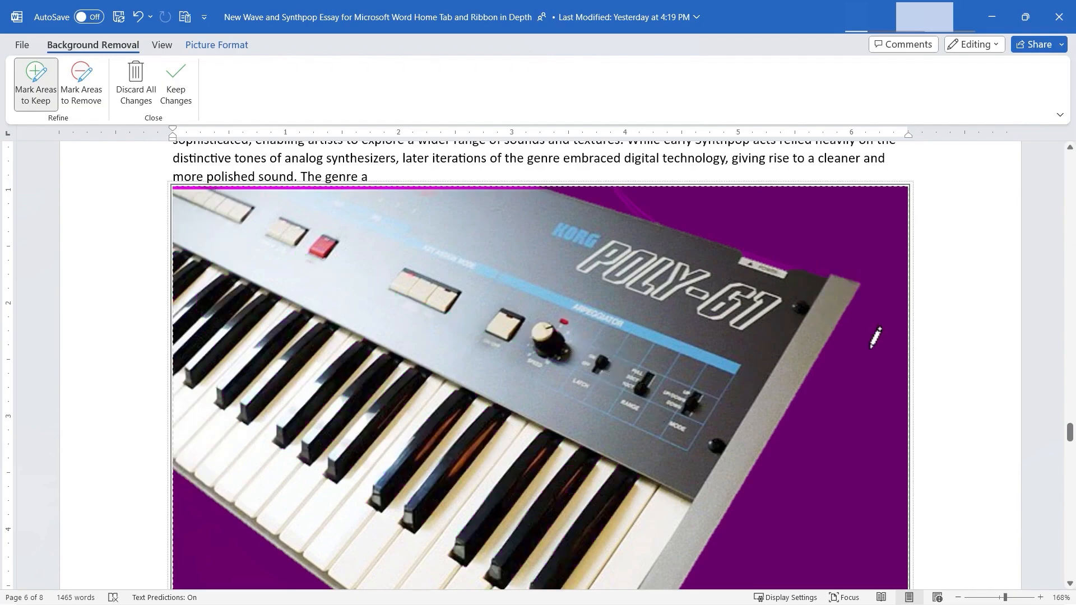
{"action": "left_click", "coordinate": [187, 89]}
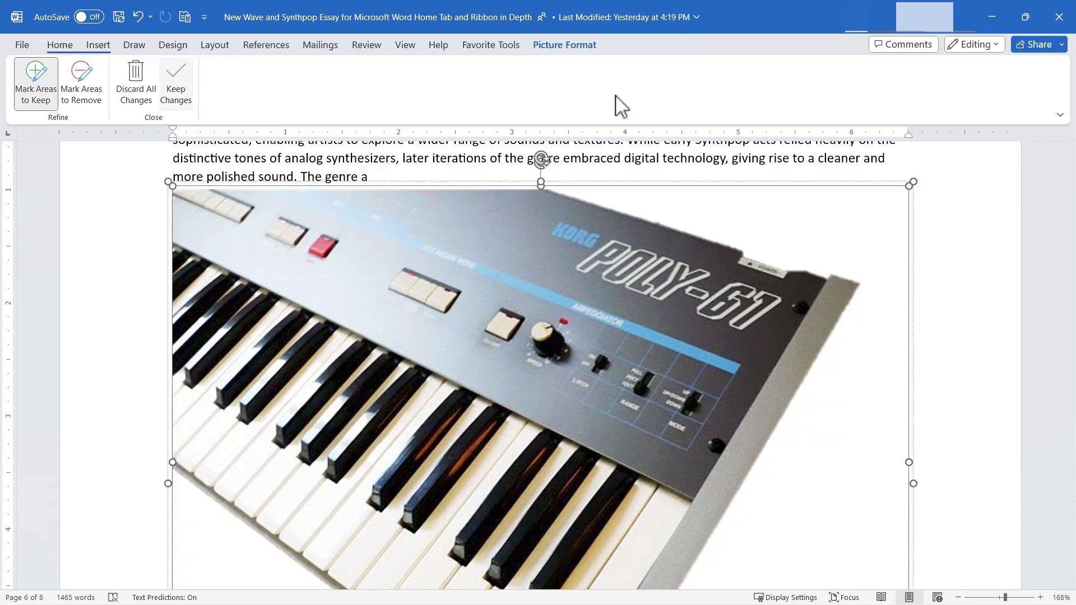
- Shrink the keyboard picture with its caption to about 1.77" wide and 1.43" high
{"action": "key", "text": "ctrl+z"}
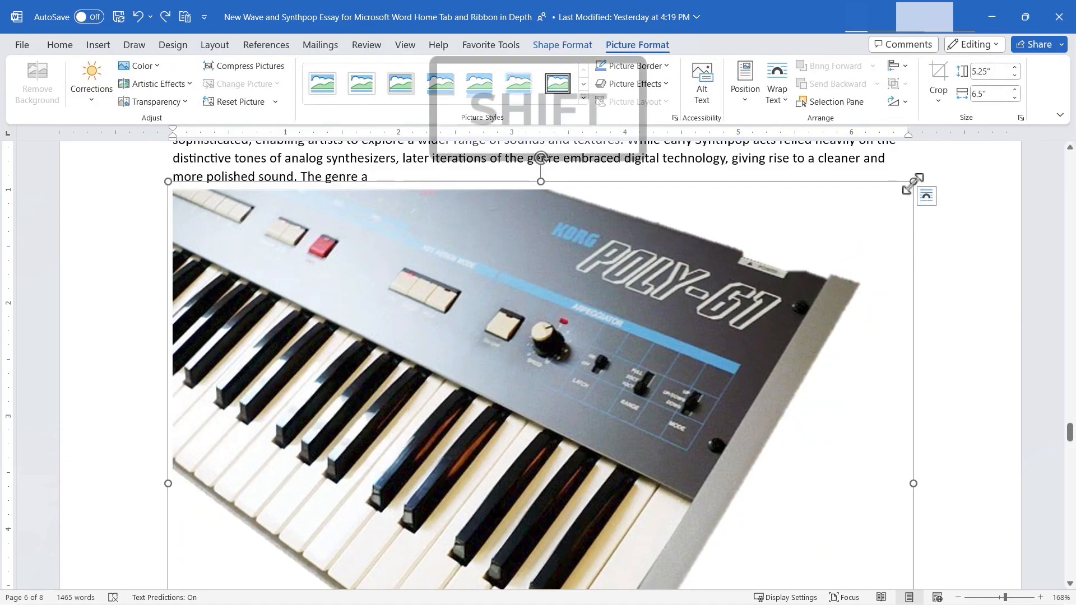
{"action": "left_click_drag", "start_coordinate": [913, 185], "coordinate": [208, 477]}
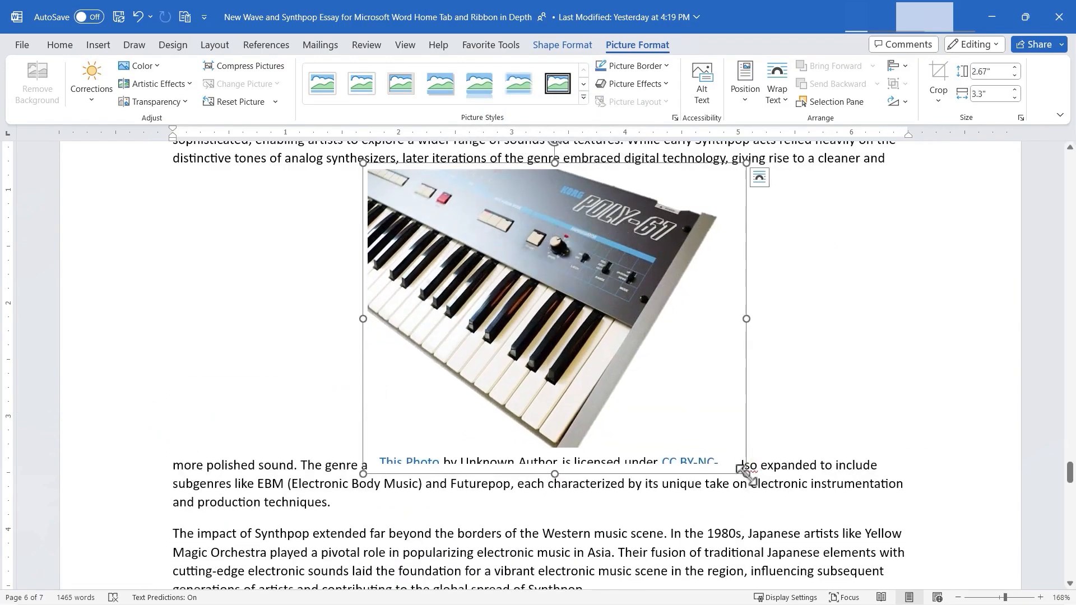
{"action": "left_click_drag", "start_coordinate": [746, 473], "coordinate": [710, 446]}
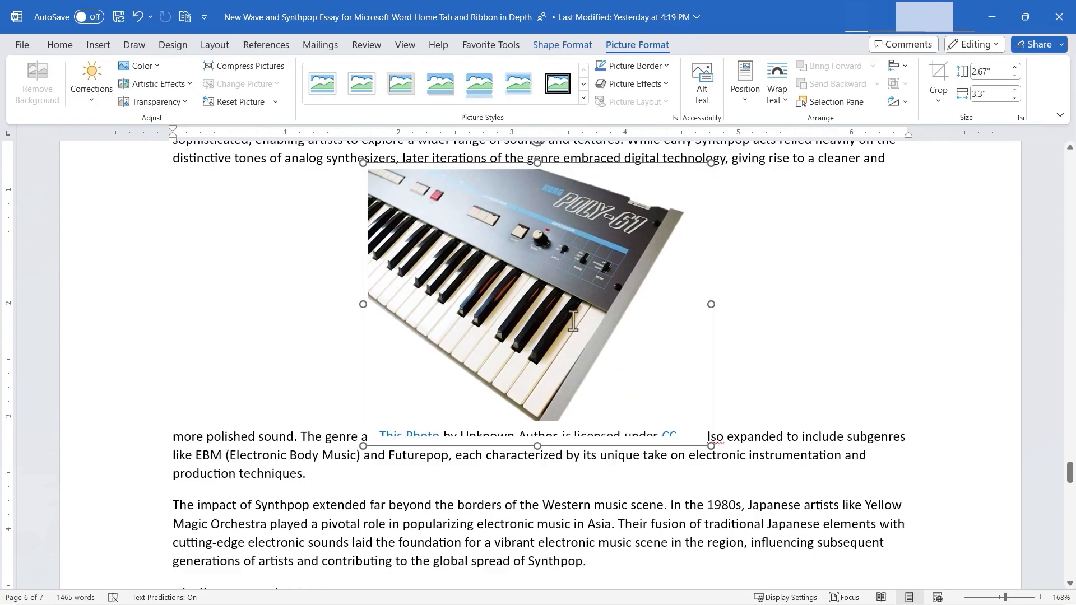
{"action": "left_click_drag", "start_coordinate": [573, 322], "coordinate": [573, 321]}
{"action": "scroll", "coordinate": [656, 302], "scroll_direction": "up", "scroll_amount": 3}
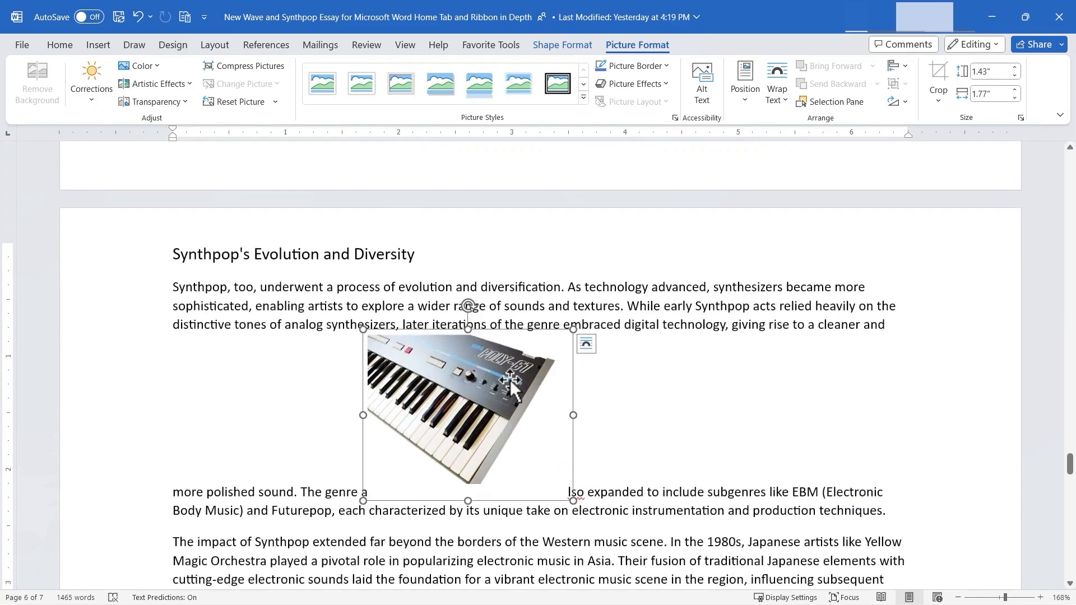
{"action": "left_click", "coordinate": [98, 45]}
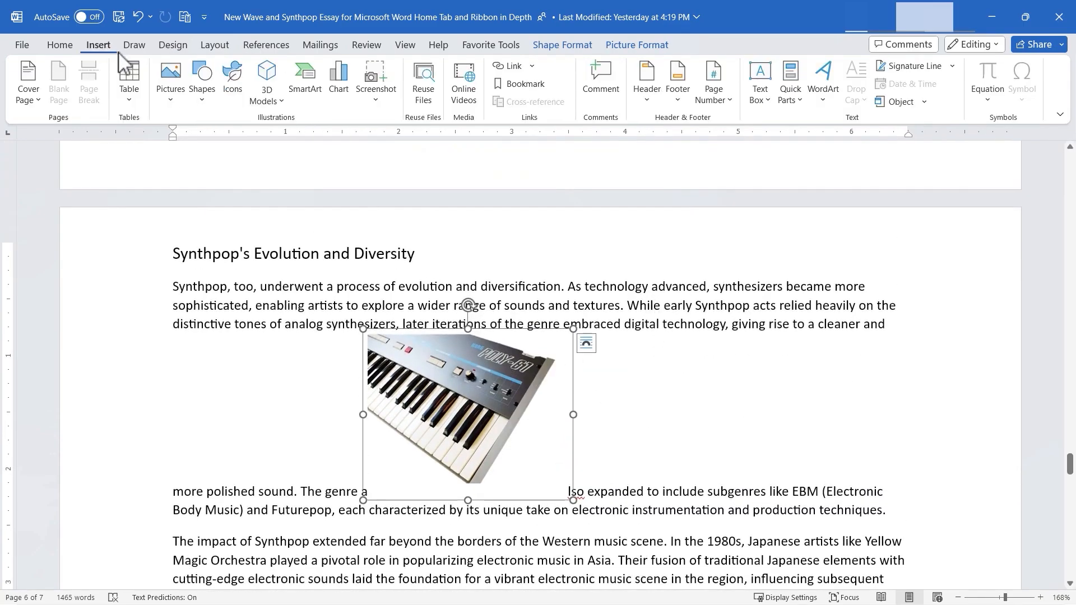
{"action": "left_click", "coordinate": [190, 86]}
{"action": "left_click", "coordinate": [172, 98]}
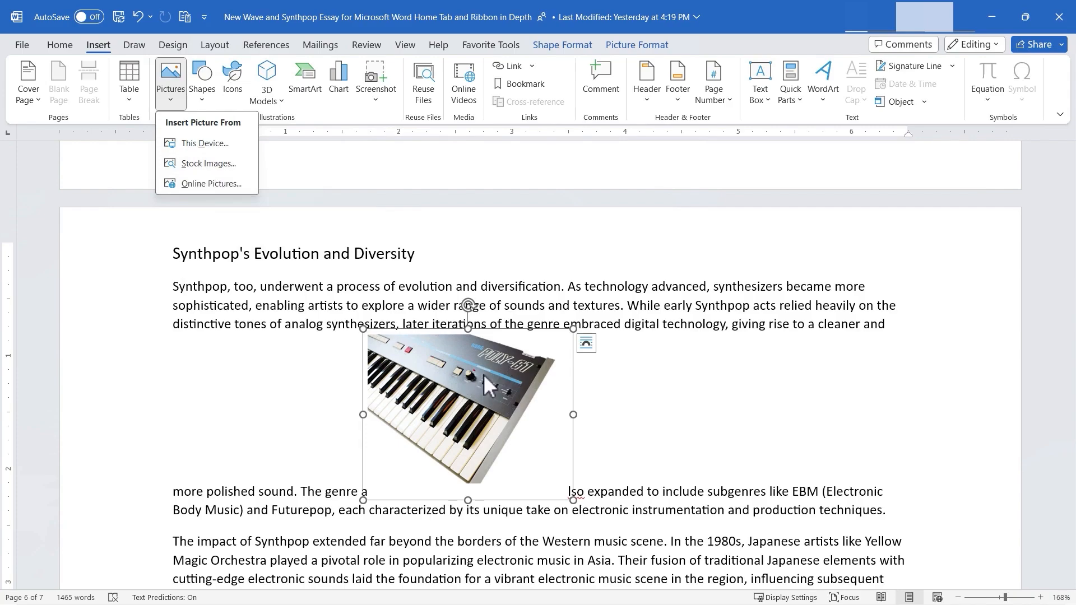
- Try Square, Tight and Behind Text wrapping on the synthesizer picture, and set its wrapping to In Front of Text
{"action": "left_click", "coordinate": [587, 346]}
{"action": "left_click", "coordinate": [587, 345]}
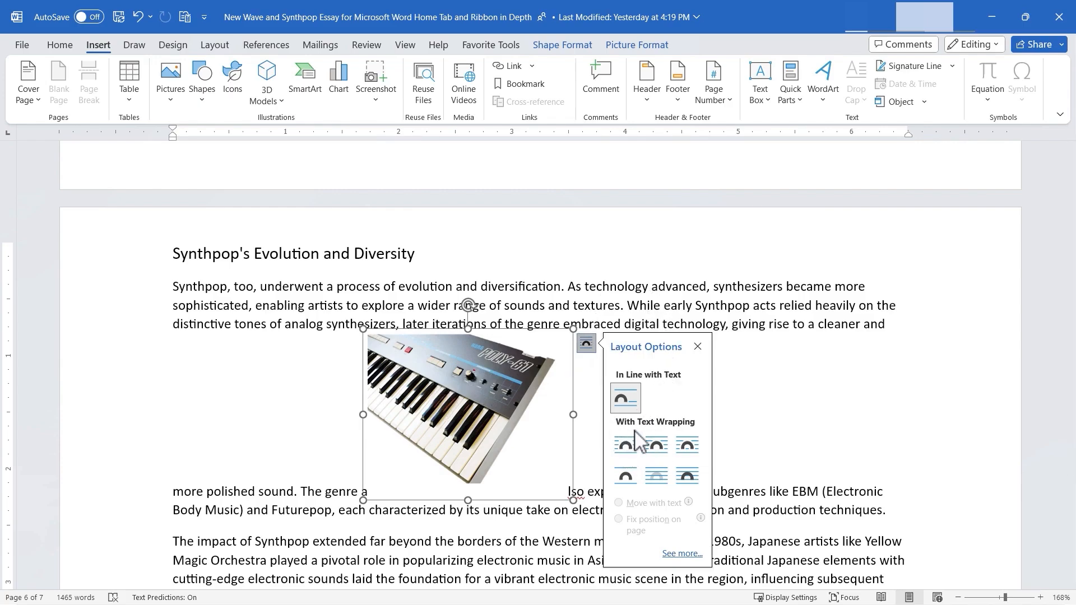
{"action": "left_click", "coordinate": [627, 447]}
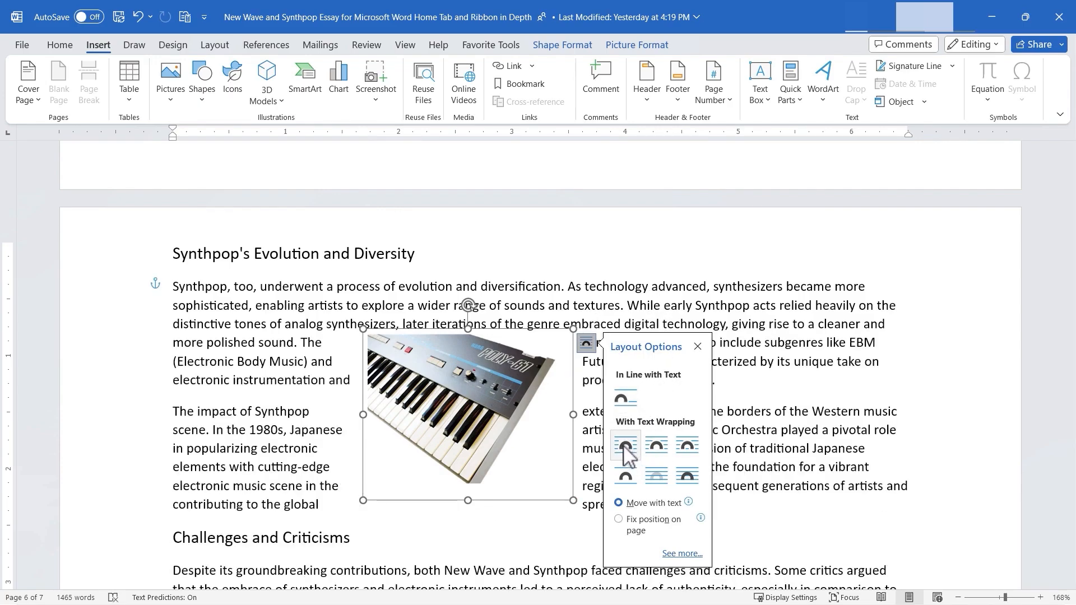
{"action": "left_click", "coordinate": [661, 451]}
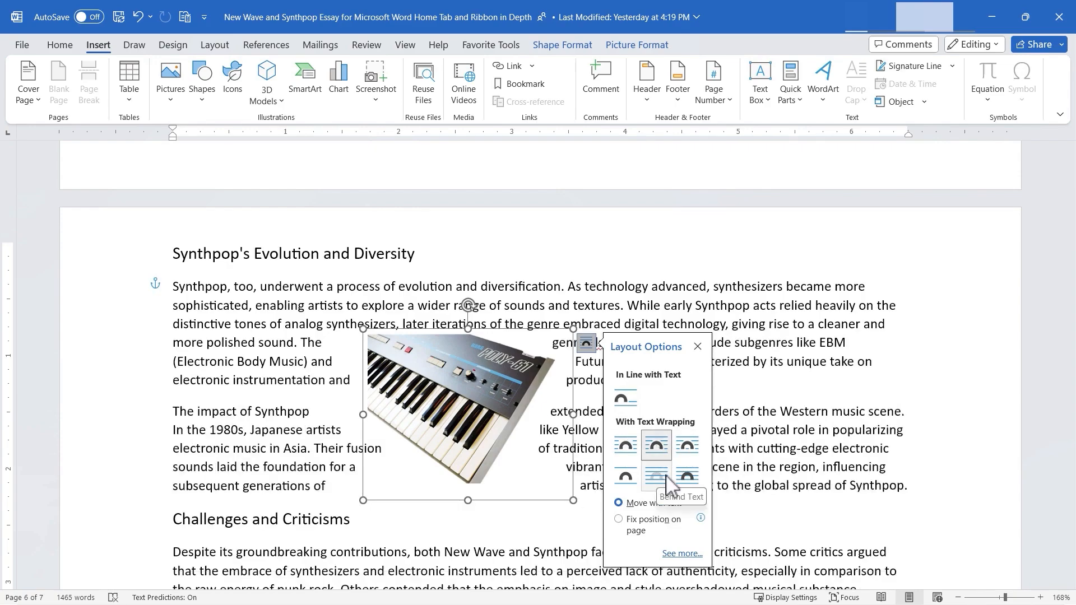
{"action": "left_click", "coordinate": [659, 477]}
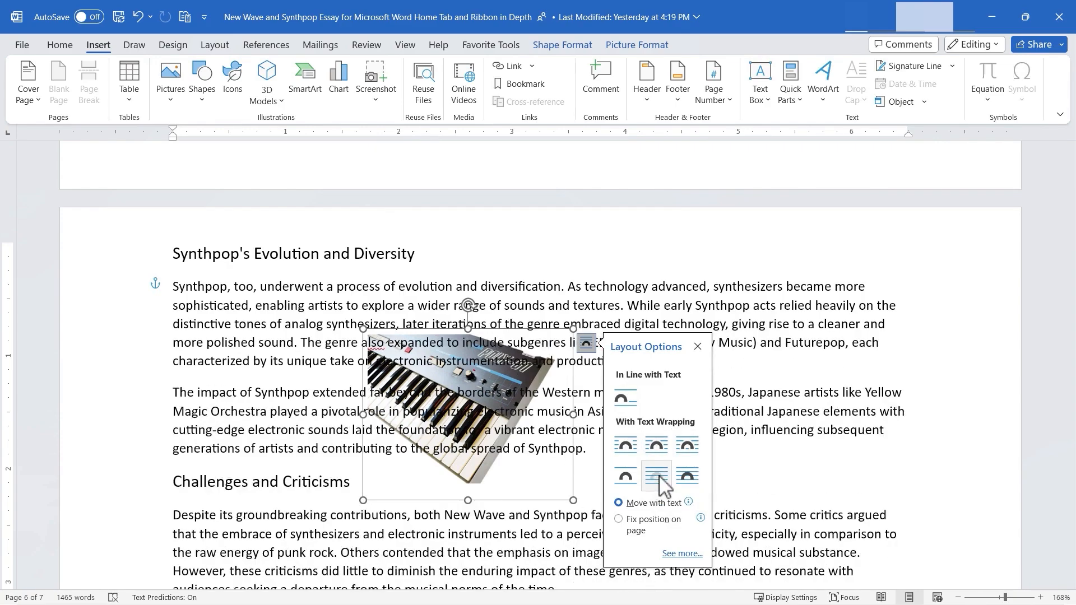
{"action": "left_click", "coordinate": [688, 479]}
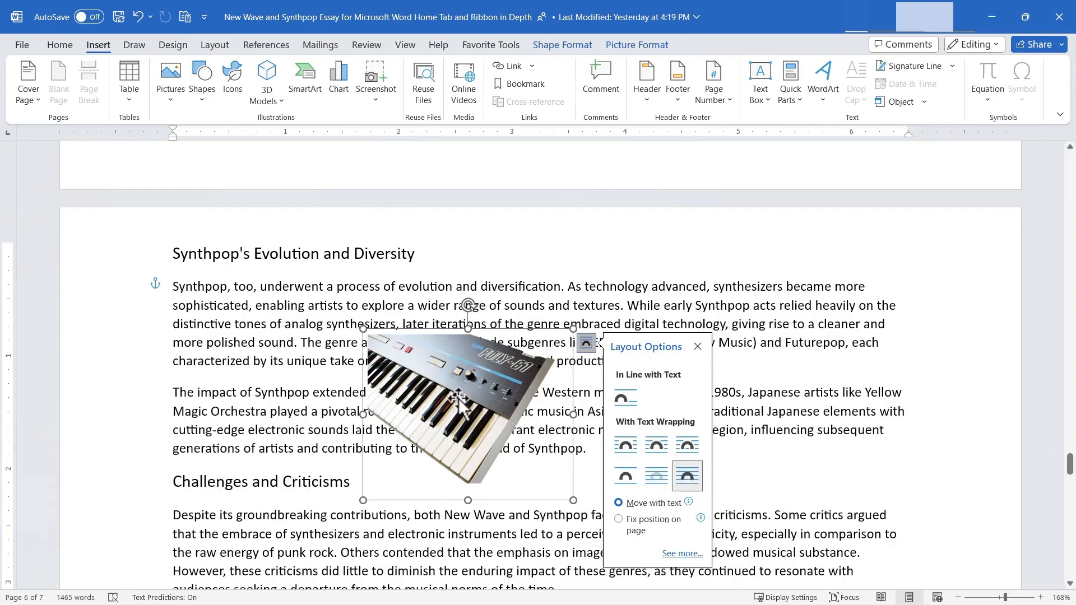
- Shrink the synthesizer picture to a small thumbnail and place it near the right margin beside the Challenges and Criticisms heading
{"action": "left_click_drag", "start_coordinate": [458, 399], "coordinate": [664, 355]}
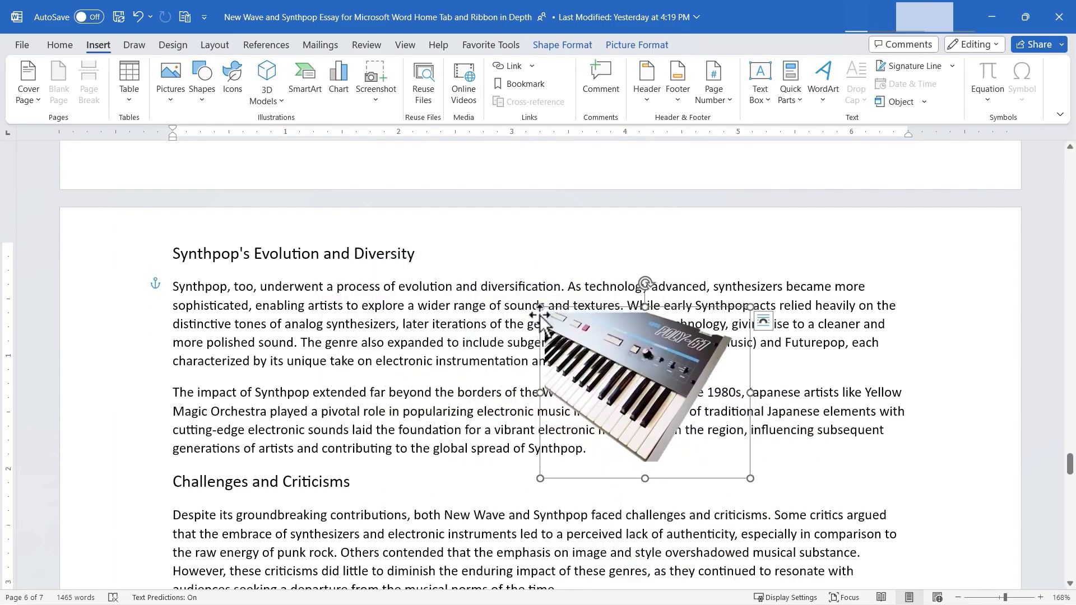
{"action": "left_click_drag", "start_coordinate": [540, 308], "coordinate": [656, 391]}
{"action": "left_click_drag", "start_coordinate": [703, 434], "coordinate": [874, 474]}
{"action": "left_click", "coordinate": [759, 473]}
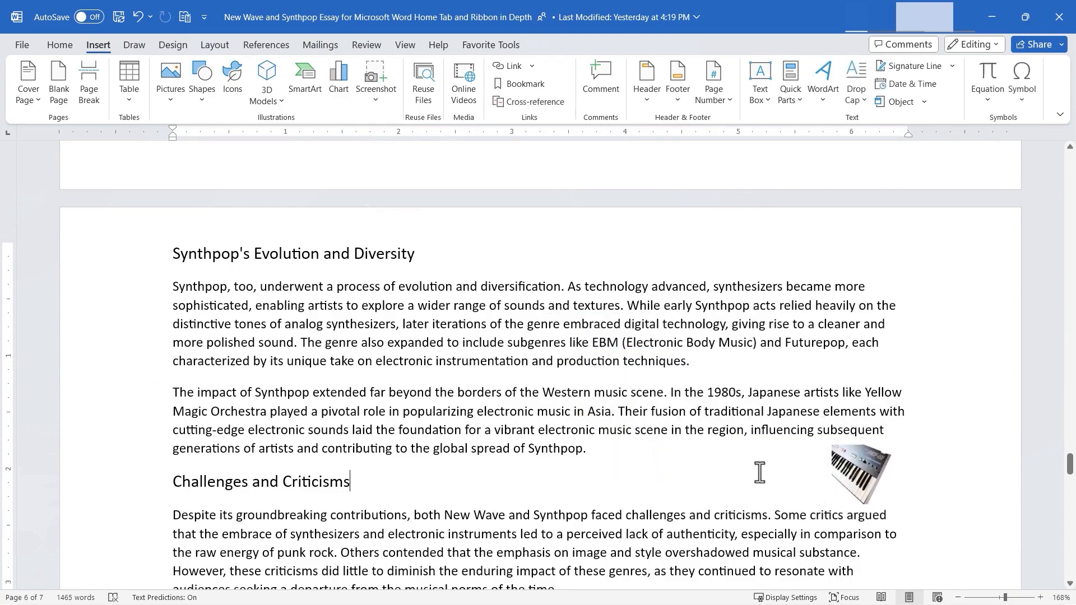
- Search the stock images for "keyboard" and insert the black-and-white piano keys photo after the Challenges and Criticisms heading
{"action": "left_click", "coordinate": [171, 78]}
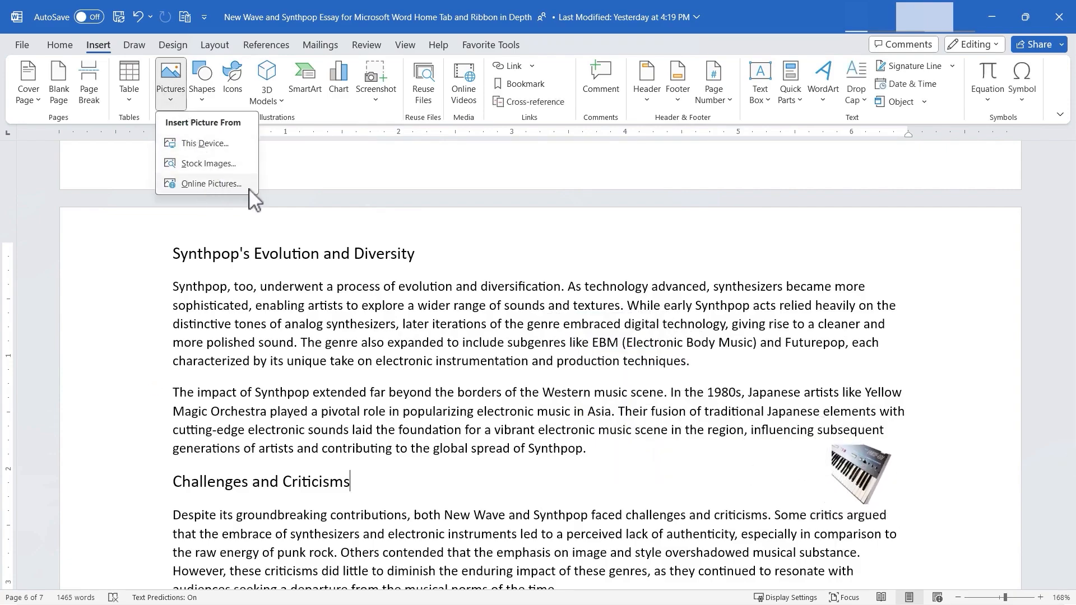
{"action": "left_click", "coordinate": [217, 164]}
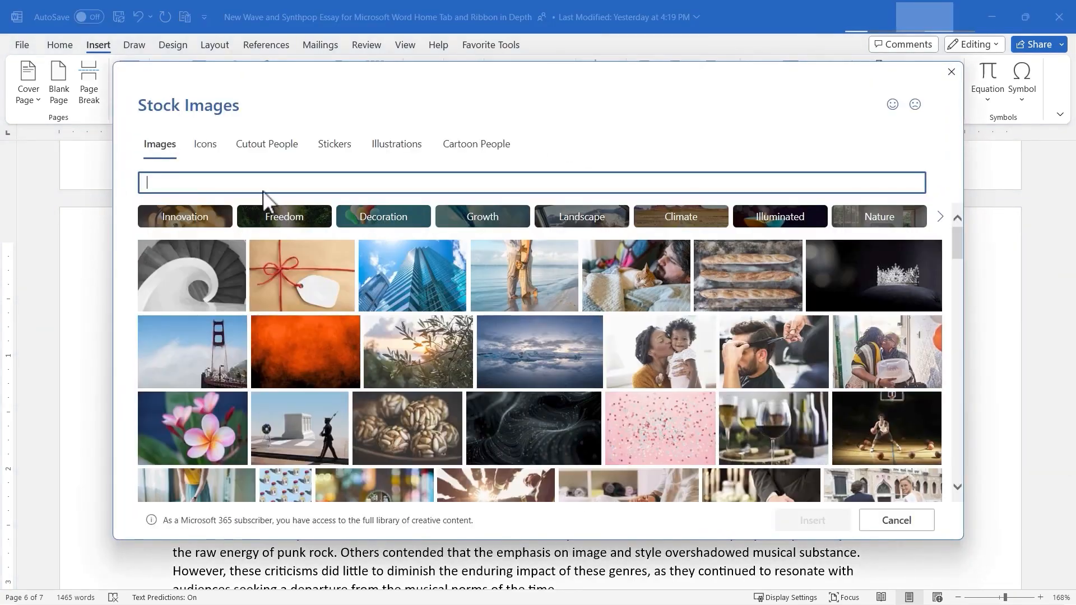
{"action": "type", "text": "keyboard"}
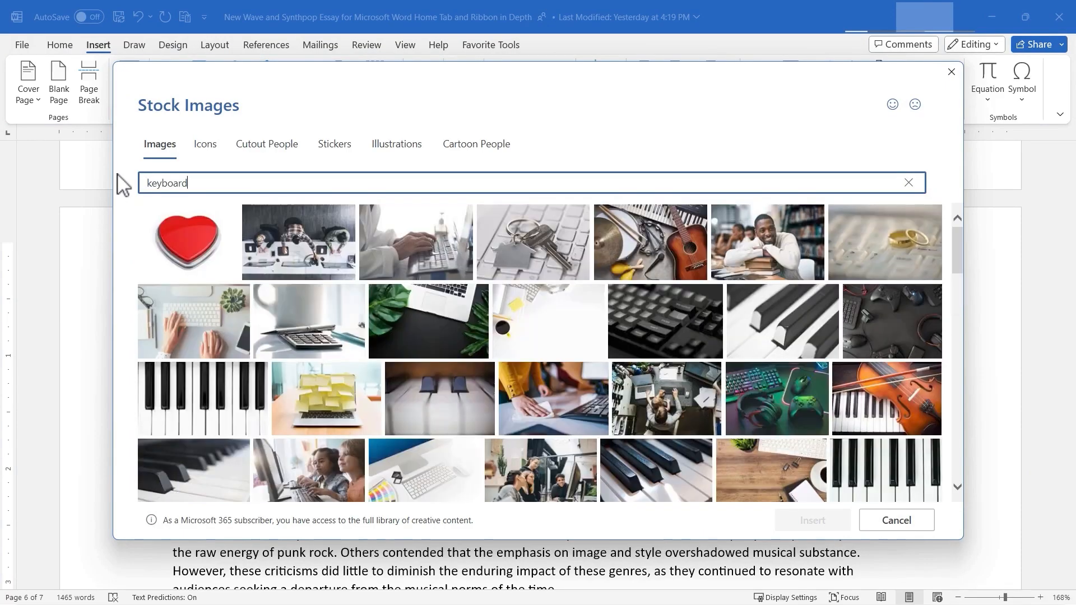
{"action": "left_click", "coordinate": [258, 372]}
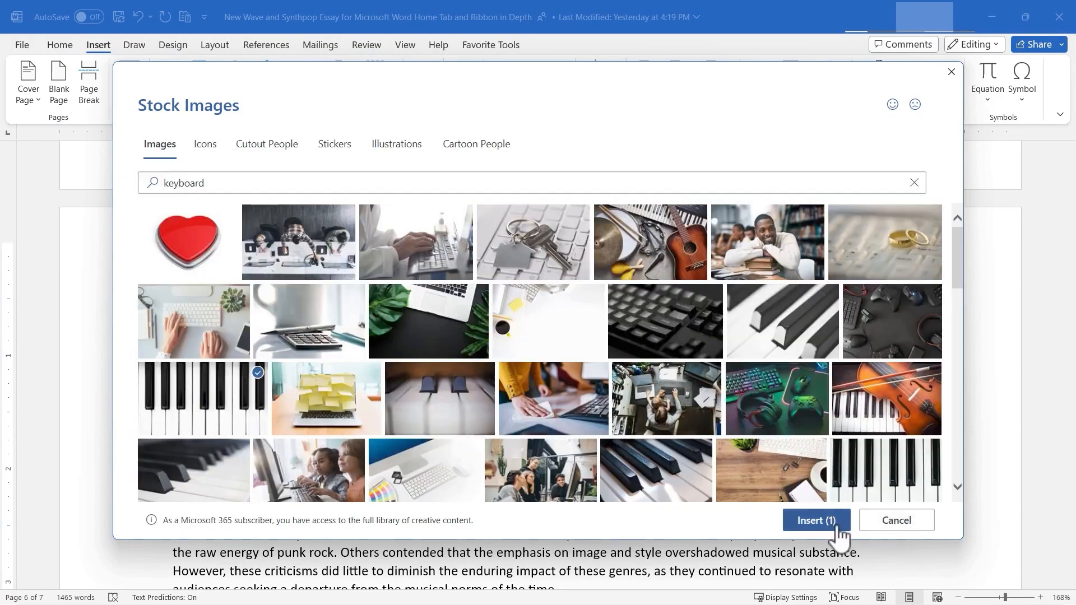
{"action": "left_click", "coordinate": [819, 518]}
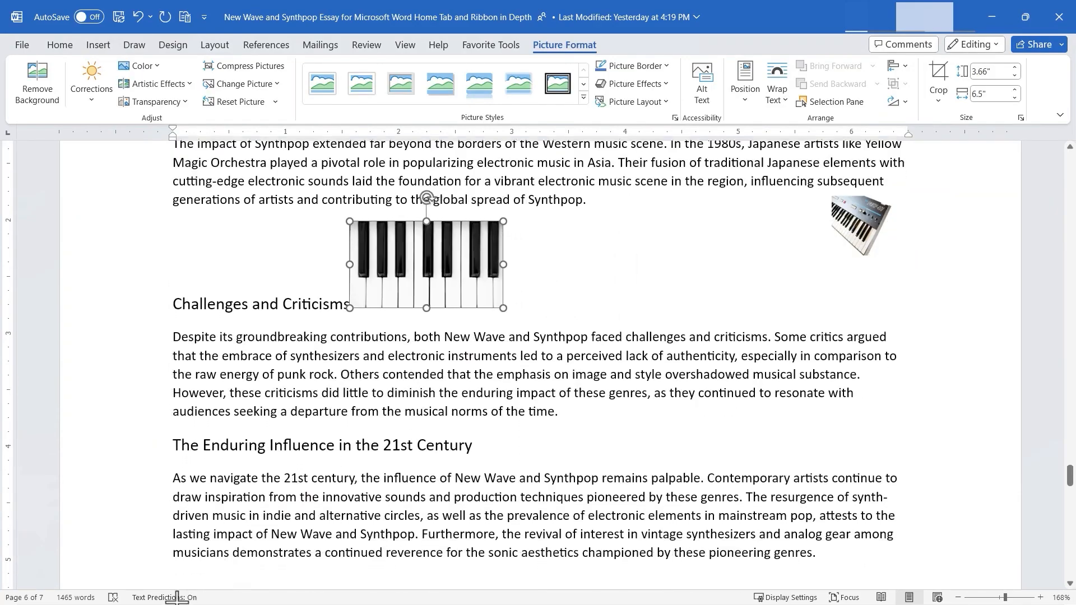
- Set the piano keys picture In Front of Text, shrink it to about 0.84" by 0.47", and place it beside the synthesizer picture
{"action": "left_click", "coordinate": [463, 231]}
{"action": "left_click", "coordinate": [565, 364]}
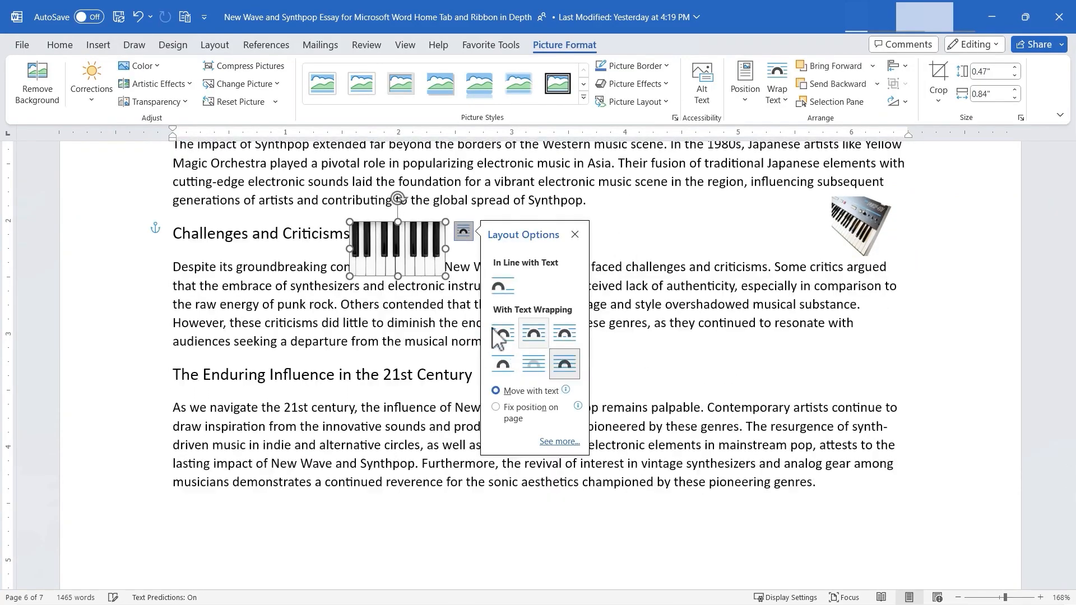
{"action": "left_click_drag", "start_coordinate": [412, 266], "coordinate": [775, 241]}
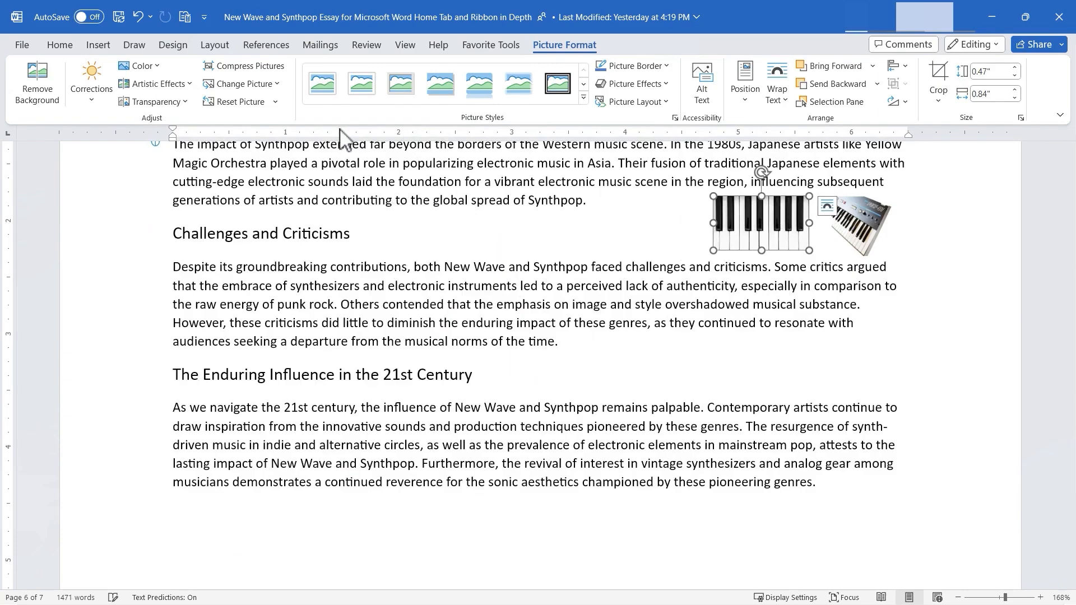
- Draw a horizontal line arrow about 0.92" long pointing at the piano keys picture
{"action": "left_click", "coordinate": [101, 48]}
{"action": "left_click", "coordinate": [165, 100]}
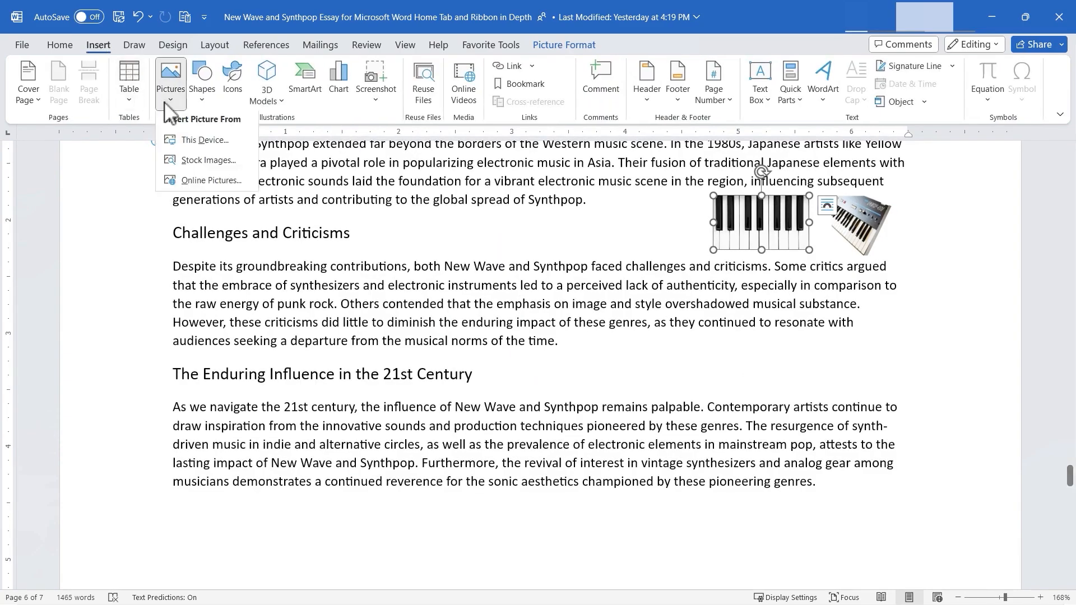
{"action": "left_click", "coordinate": [173, 100]}
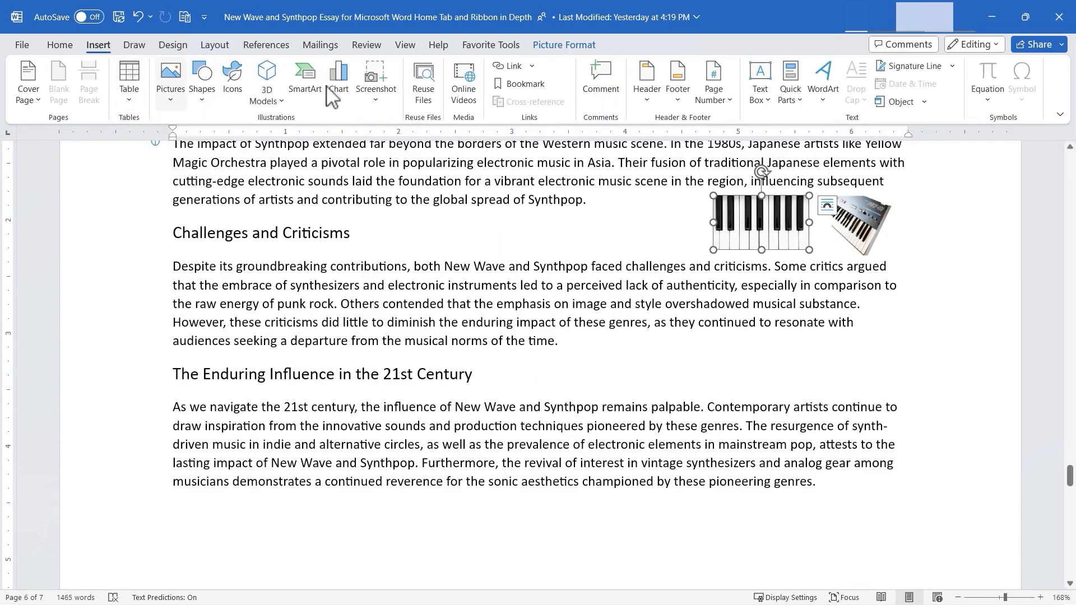
{"action": "left_click", "coordinate": [204, 104]}
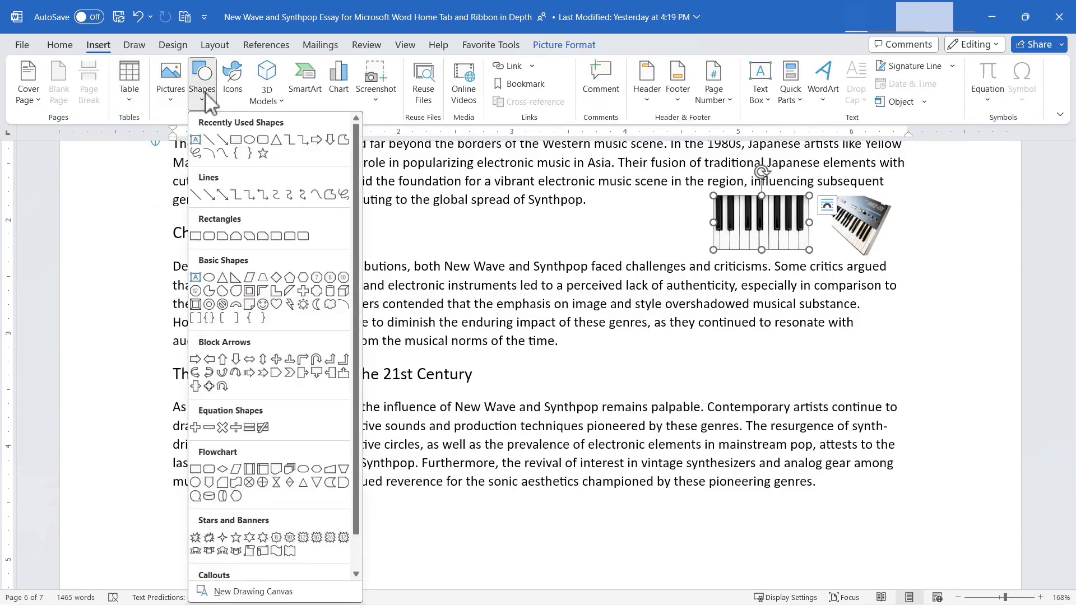
{"action": "left_click", "coordinate": [205, 102]}
{"action": "left_click", "coordinate": [207, 102]}
{"action": "left_click", "coordinate": [209, 195]}
{"action": "left_click_drag", "start_coordinate": [600, 218], "coordinate": [705, 218]}
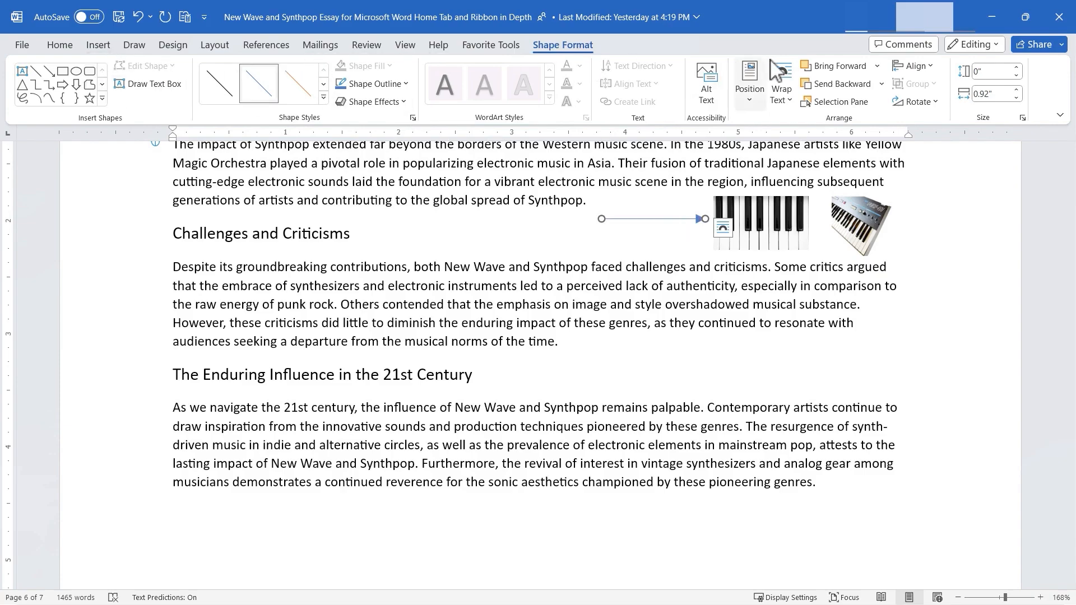
- Set the outline weight of the arrow to 3 pt
{"action": "left_click", "coordinate": [380, 103]}
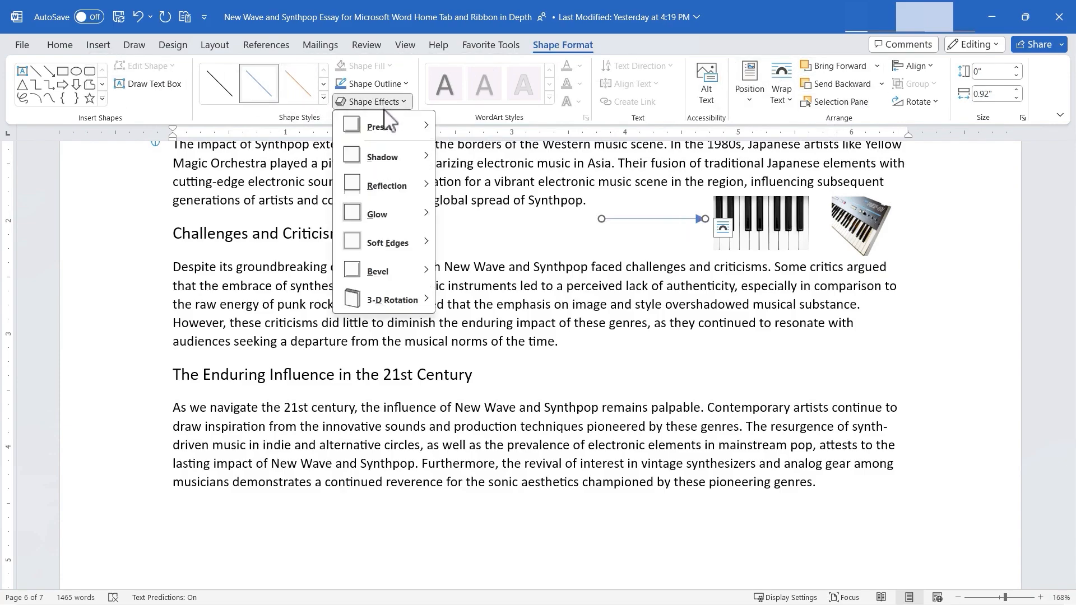
{"action": "left_click", "coordinate": [375, 84]}
{"action": "left_click", "coordinate": [375, 84]}
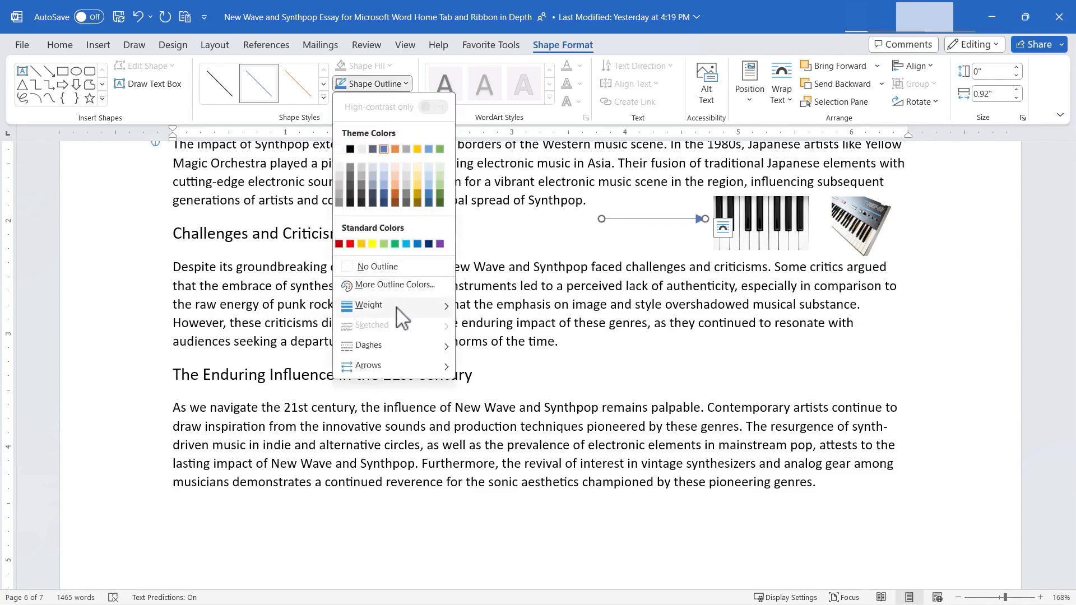
{"action": "mouse_move", "coordinate": [417, 308]}
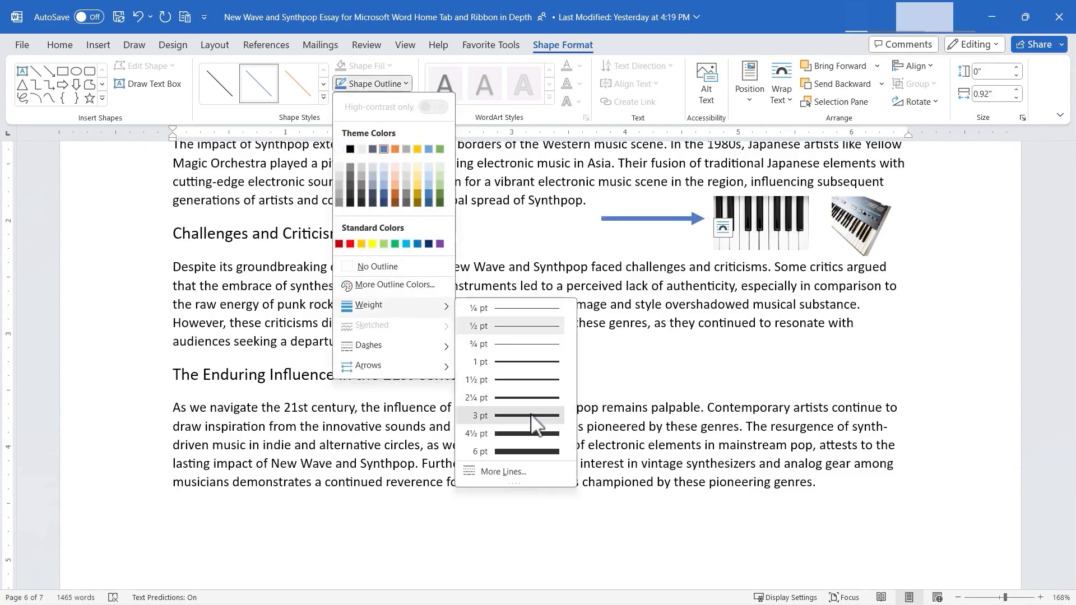
{"action": "left_click", "coordinate": [532, 416]}
{"action": "left_click", "coordinate": [639, 266]}
{"action": "left_click", "coordinate": [695, 219]}
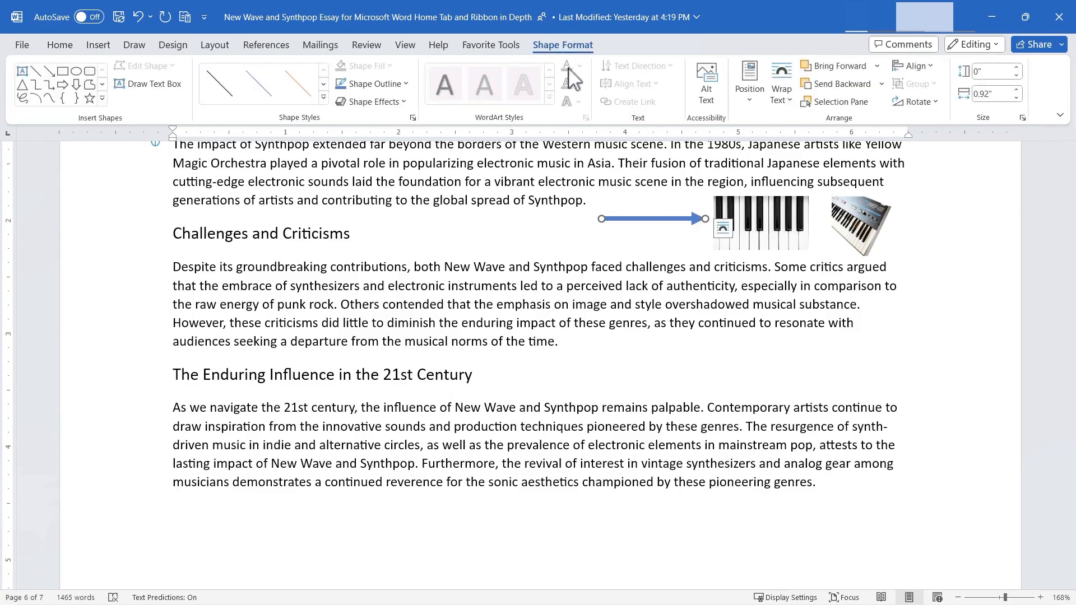
{"action": "left_click", "coordinate": [96, 46]}
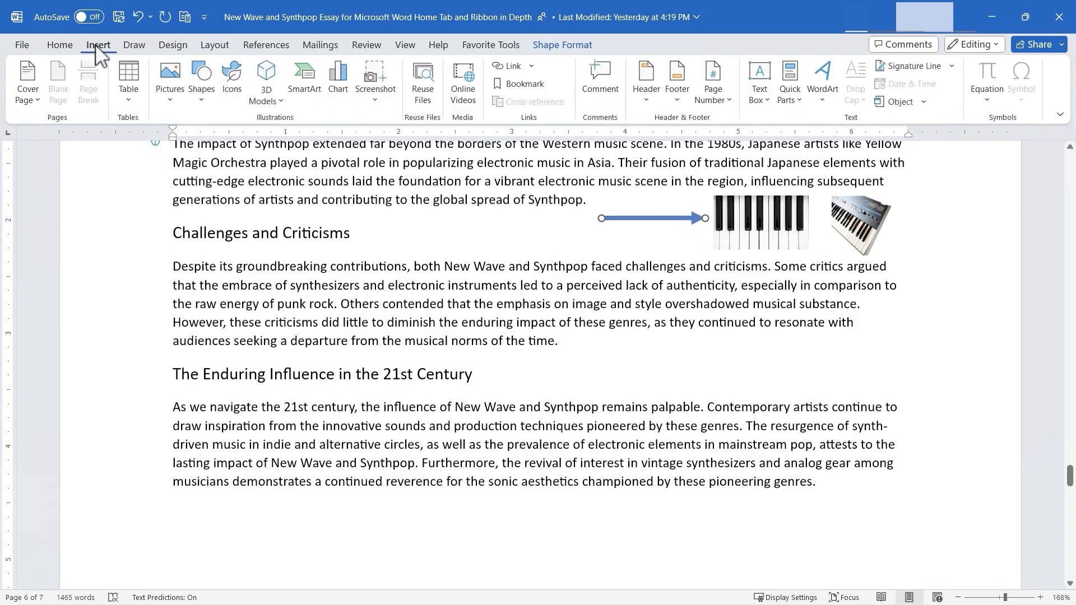
{"action": "left_click", "coordinate": [205, 101]}
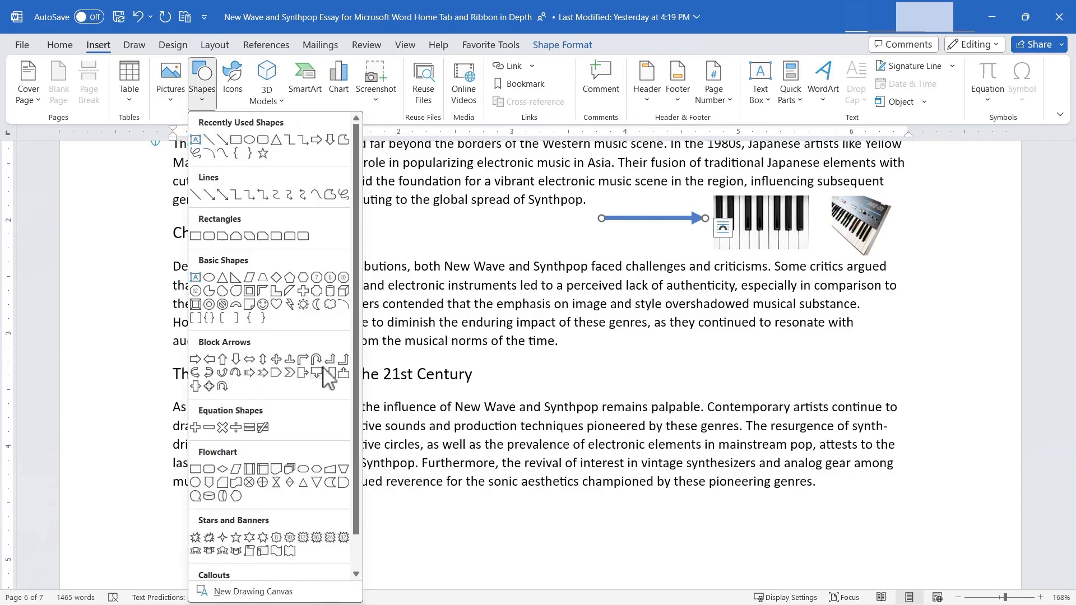
{"action": "scroll", "coordinate": [256, 385], "scroll_direction": "down", "scroll_amount": 1}
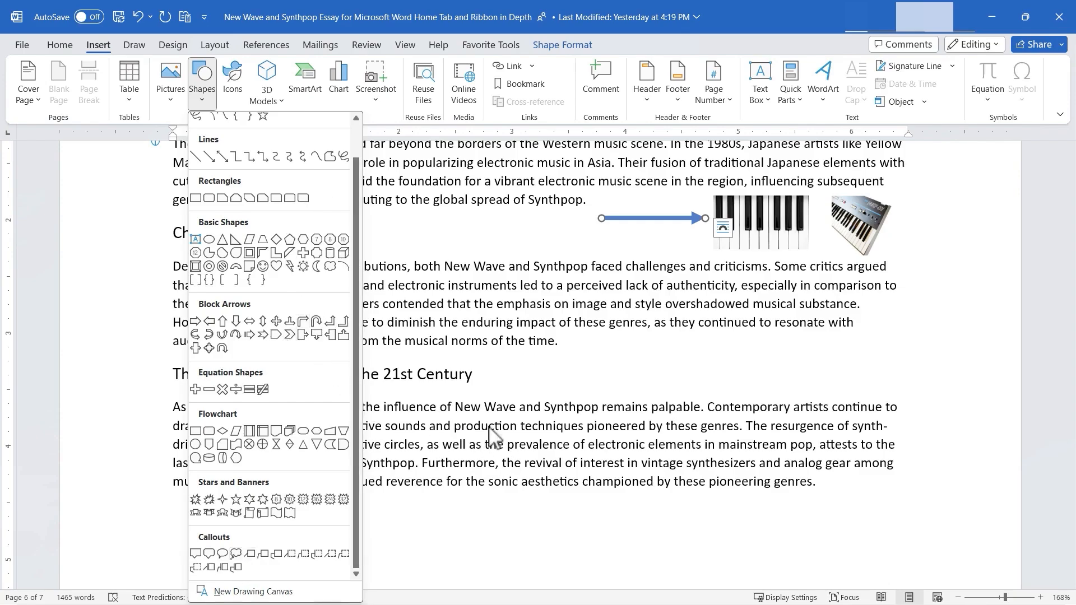
{"action": "left_click", "coordinate": [572, 429]}
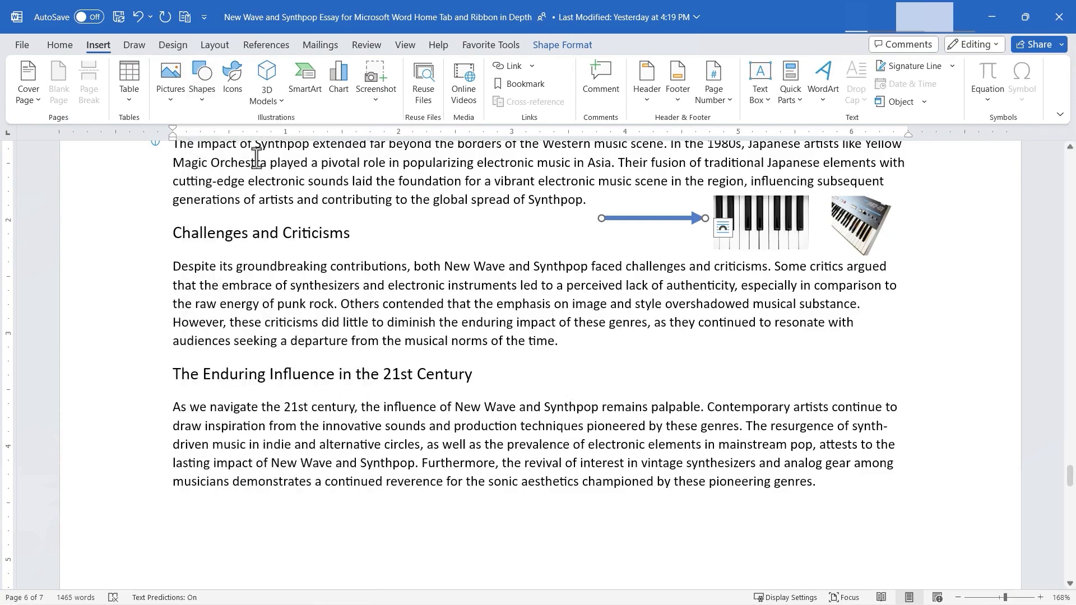
- Search the stock icons for "music" and insert the solid black headphones icon into the "The impact of Synthpop" paragraph
{"action": "scroll", "coordinate": [168, 162], "scroll_direction": "up", "scroll_amount": 1}
{"action": "left_click", "coordinate": [232, 84]}
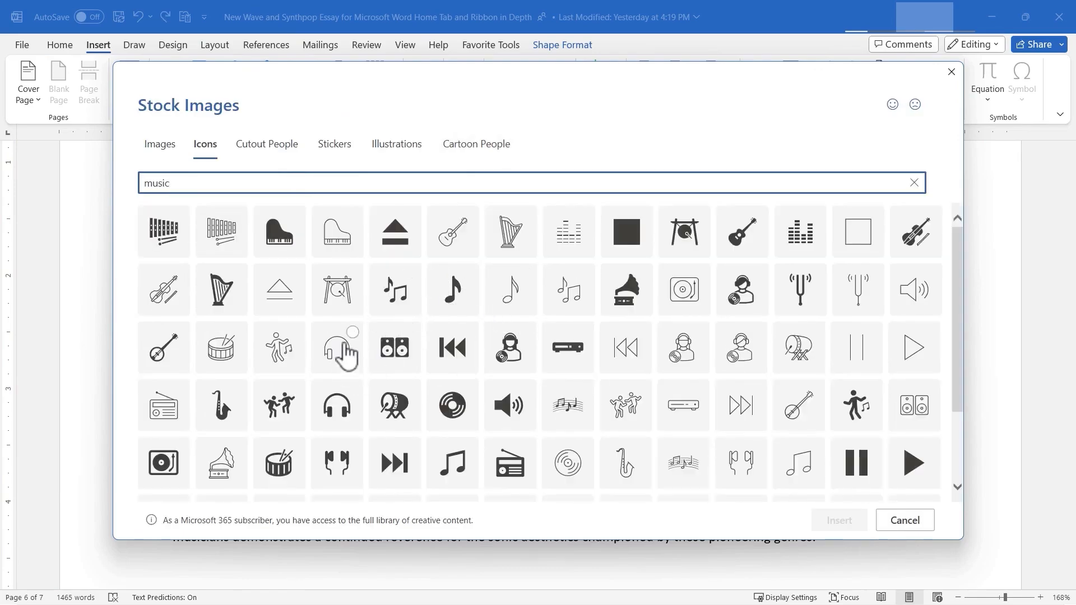
{"action": "left_click", "coordinate": [343, 348]}
{"action": "left_click", "coordinate": [348, 390]}
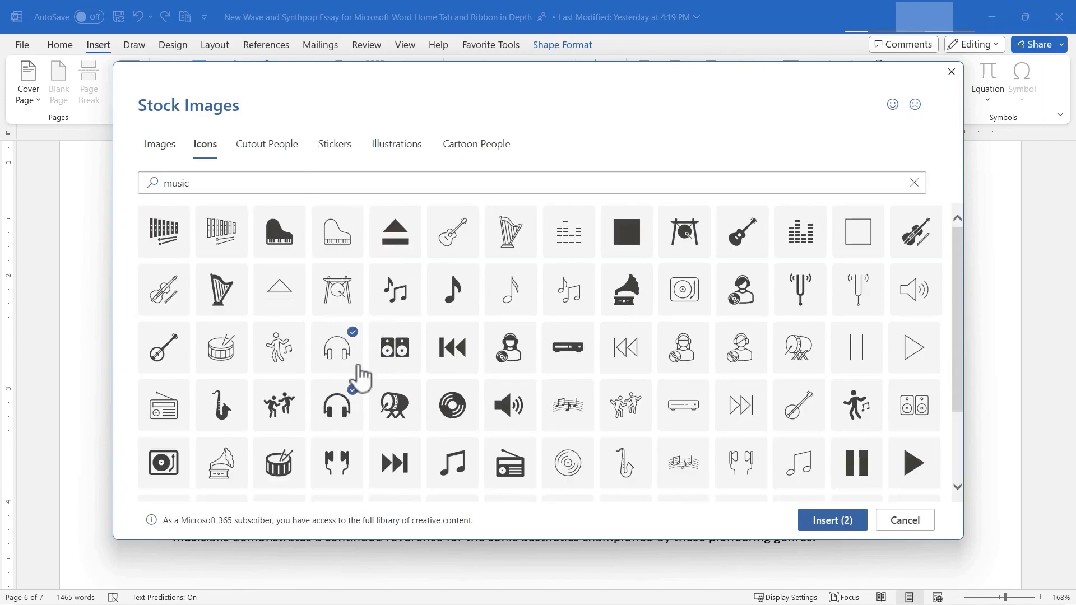
{"action": "left_click", "coordinate": [357, 344]}
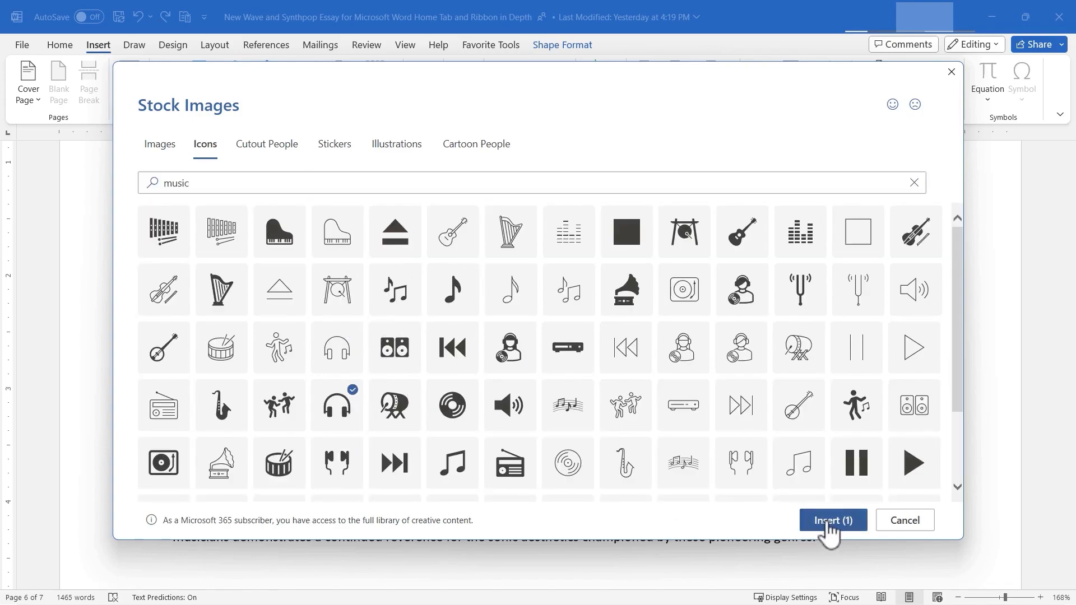
{"action": "left_click", "coordinate": [825, 523]}
- Shrink the headphones icon to about 0.51" square, set it In Front of Text, and place it beside the Challenges and Criticisms heading
{"action": "left_click_drag", "start_coordinate": [287, 303], "coordinate": [341, 247]}
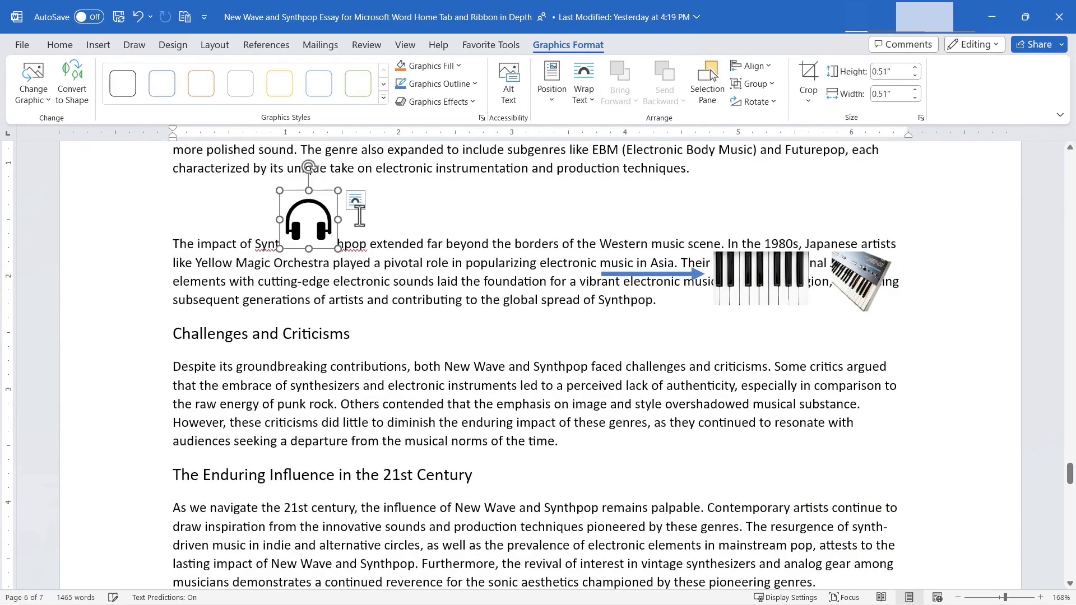
{"action": "left_click", "coordinate": [356, 203]}
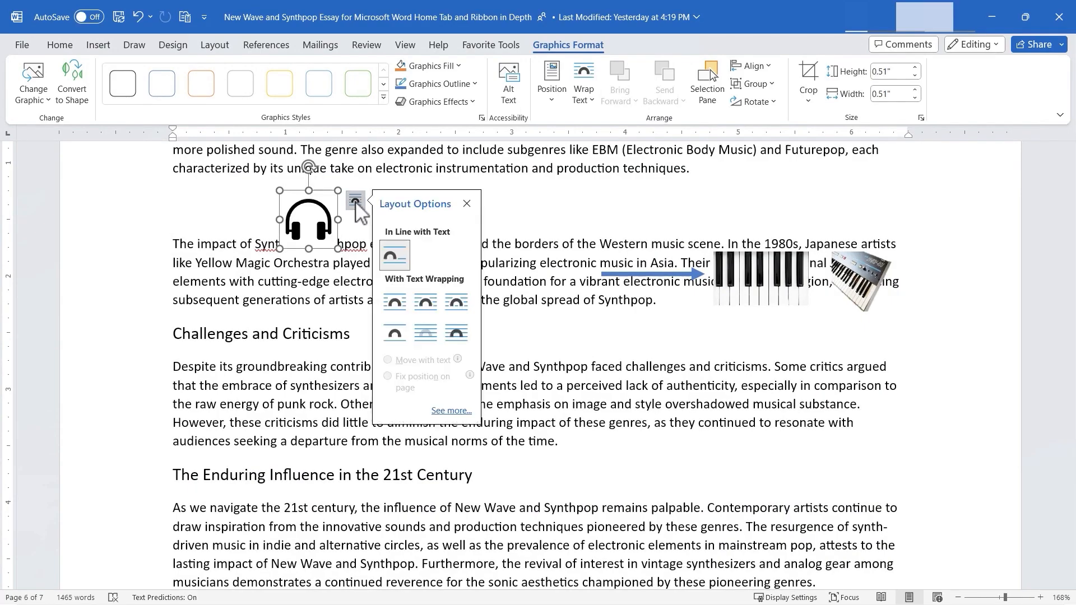
{"action": "left_click", "coordinate": [456, 334]}
{"action": "left_click", "coordinate": [308, 224]}
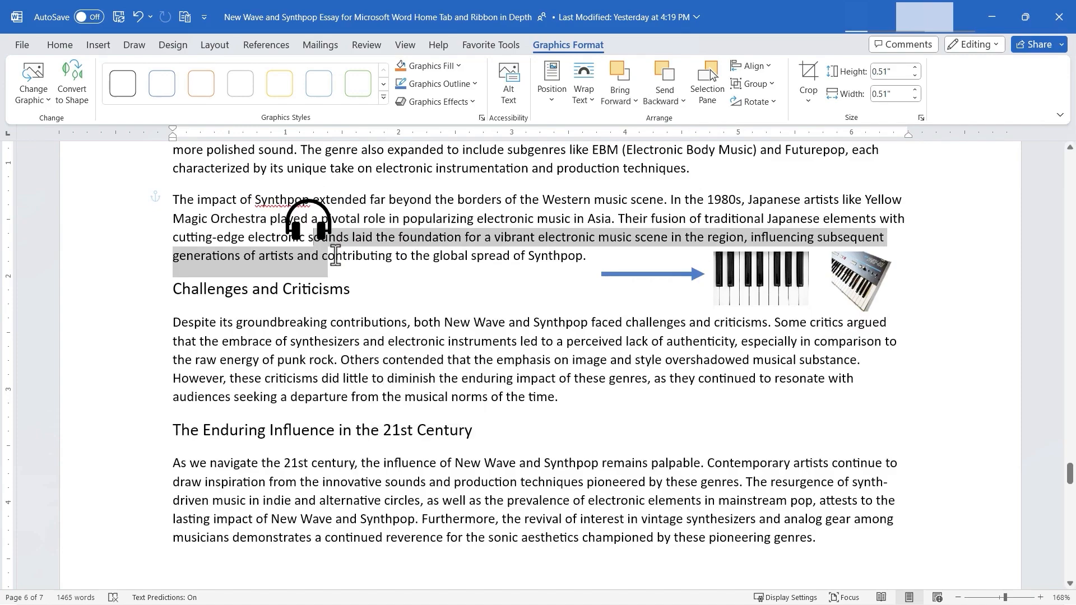
{"action": "left_click_drag", "start_coordinate": [325, 217], "coordinate": [425, 283]}
- Search the stock 3D models for "drums" and insert the brown drum kit with cymbals
{"action": "left_click", "coordinate": [98, 45]}
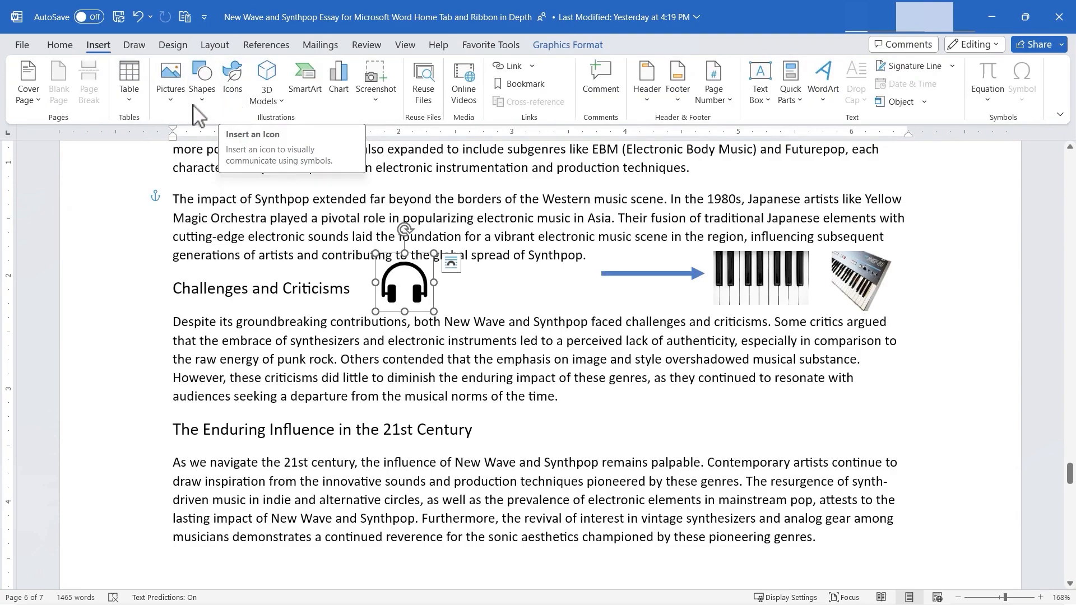
{"action": "left_click", "coordinate": [282, 105]}
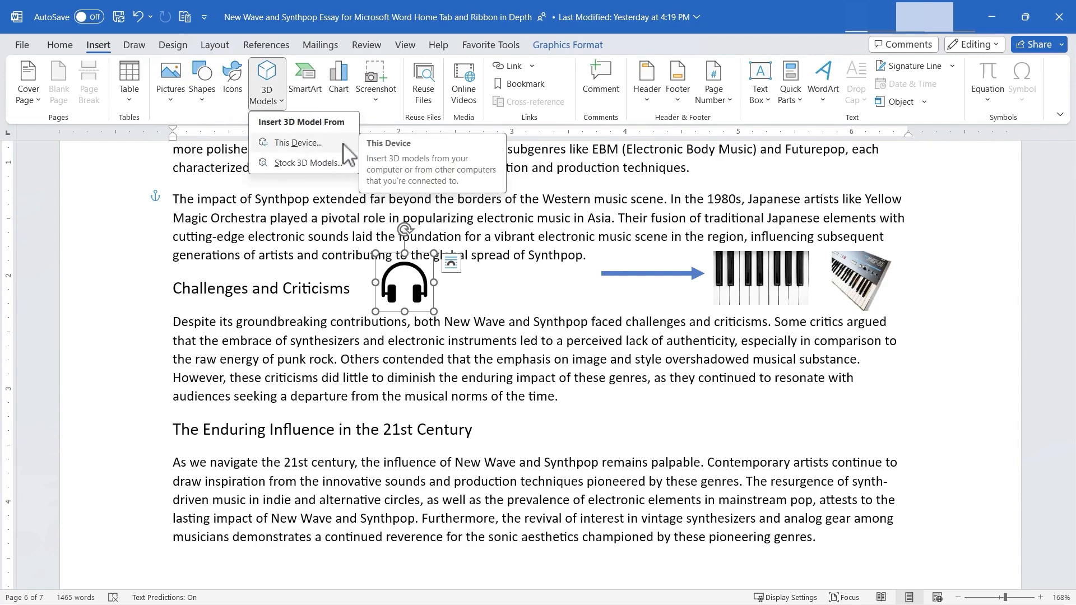
{"action": "left_click", "coordinate": [317, 164]}
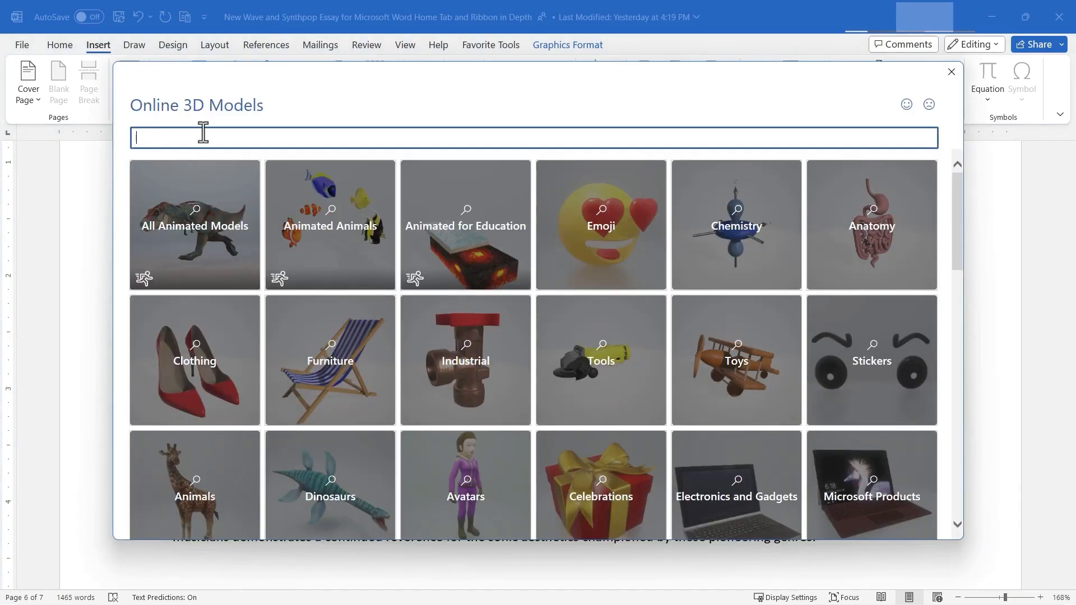
{"action": "type", "text": "drums"}
{"action": "key", "text": "Return"}
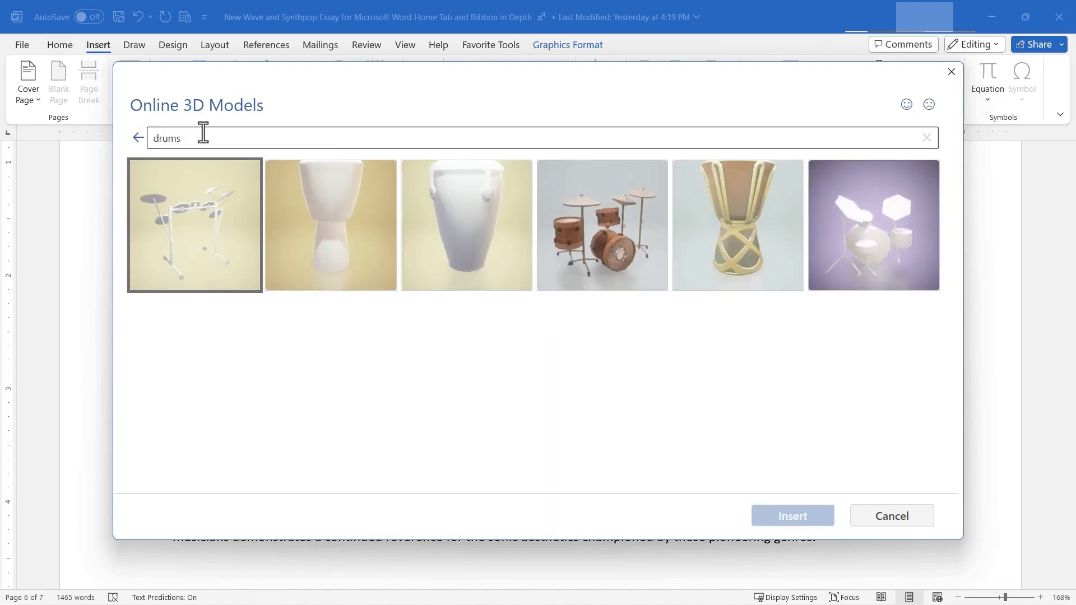
{"action": "left_click", "coordinate": [611, 253]}
{"action": "left_click", "coordinate": [795, 518]}
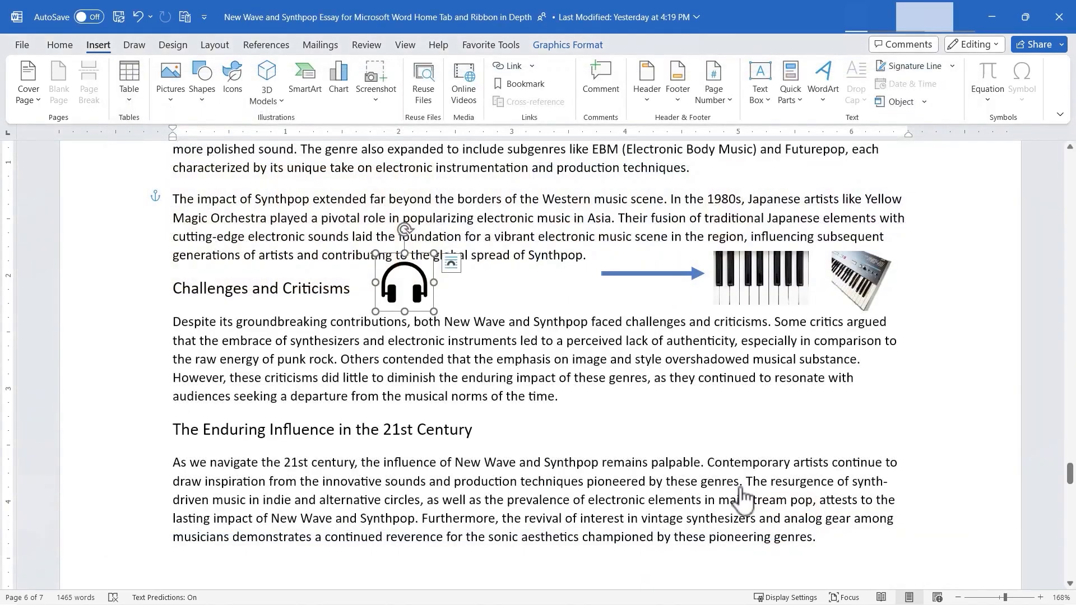
- Shrink the drum kit model and place it at the right margin, level with the end of the Challenges and Criticisms paragraph
{"action": "left_click_drag", "start_coordinate": [344, 374], "coordinate": [735, 473]}
{"action": "left_click_drag", "start_coordinate": [721, 487], "coordinate": [879, 426]}
{"action": "left_click_drag", "start_coordinate": [757, 285], "coordinate": [757, 294]}
{"action": "left_click", "coordinate": [732, 401]}
- Insert a Basic Cycle SmartArt graphic after the Challenges and Criticisms paragraph
{"action": "left_click", "coordinate": [98, 45]}
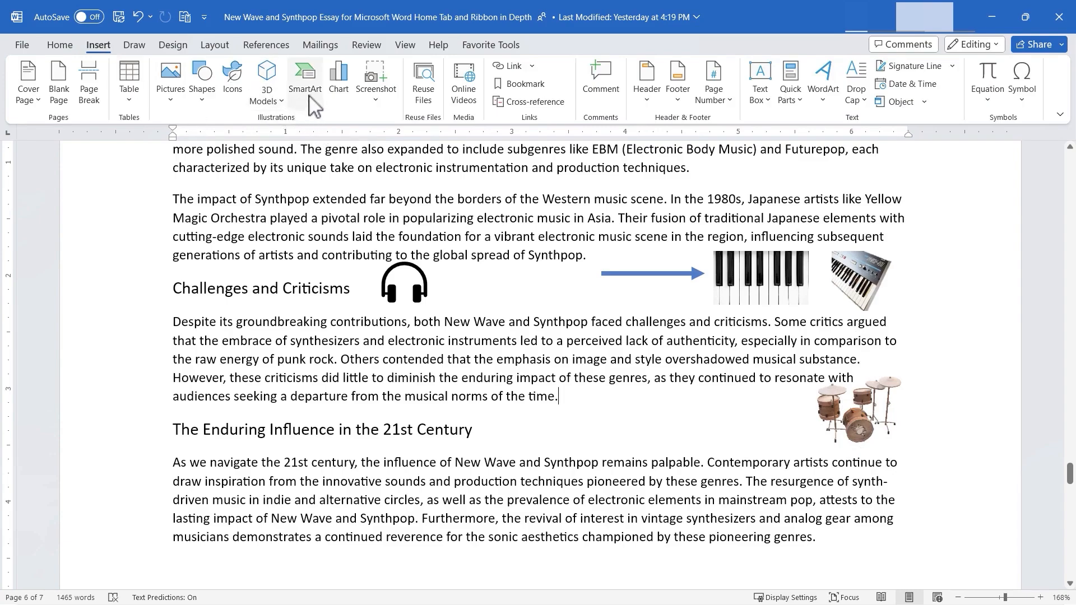
{"action": "left_click", "coordinate": [306, 81]}
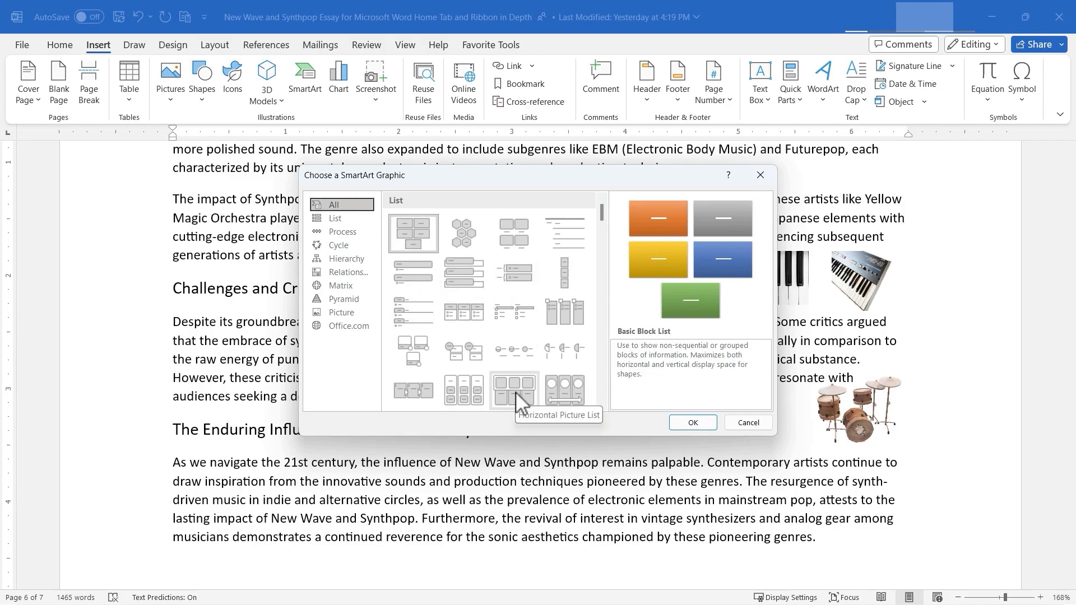
{"action": "left_click", "coordinate": [332, 245]}
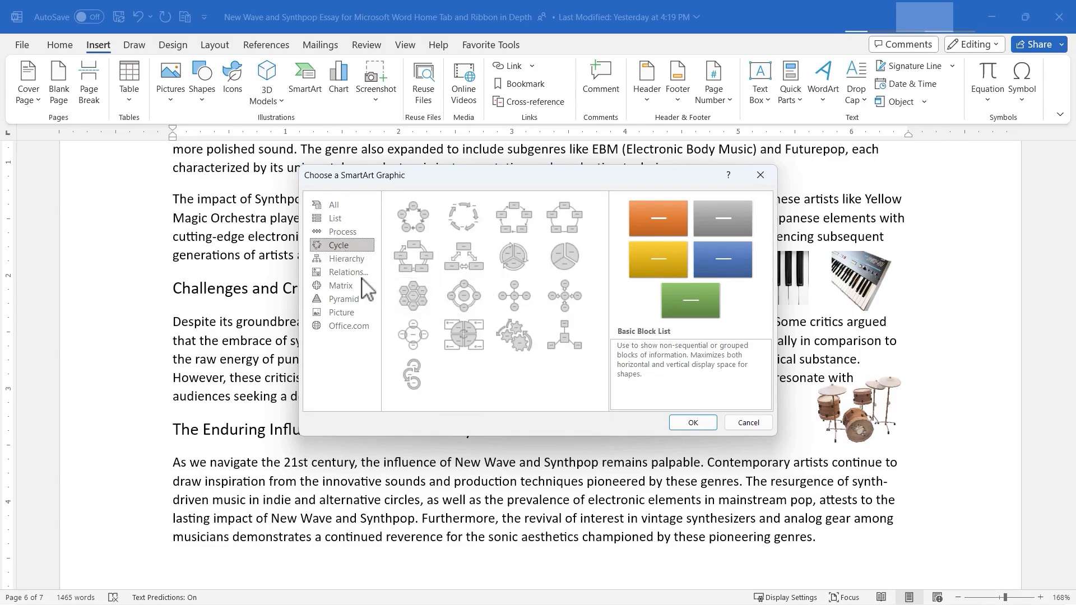
{"action": "left_click", "coordinate": [403, 216]}
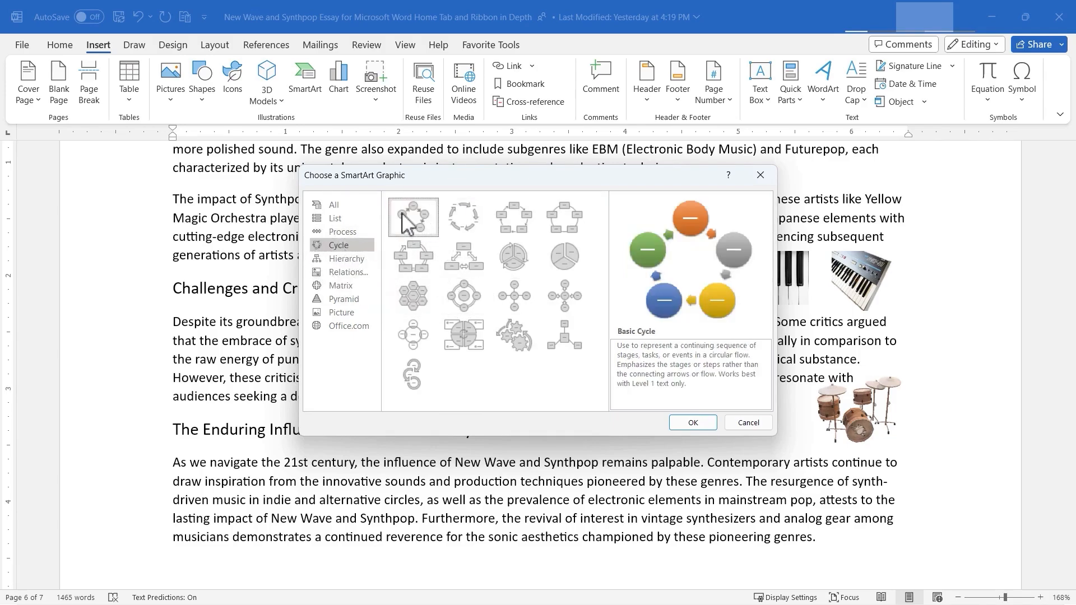
{"action": "left_click", "coordinate": [692, 424]}
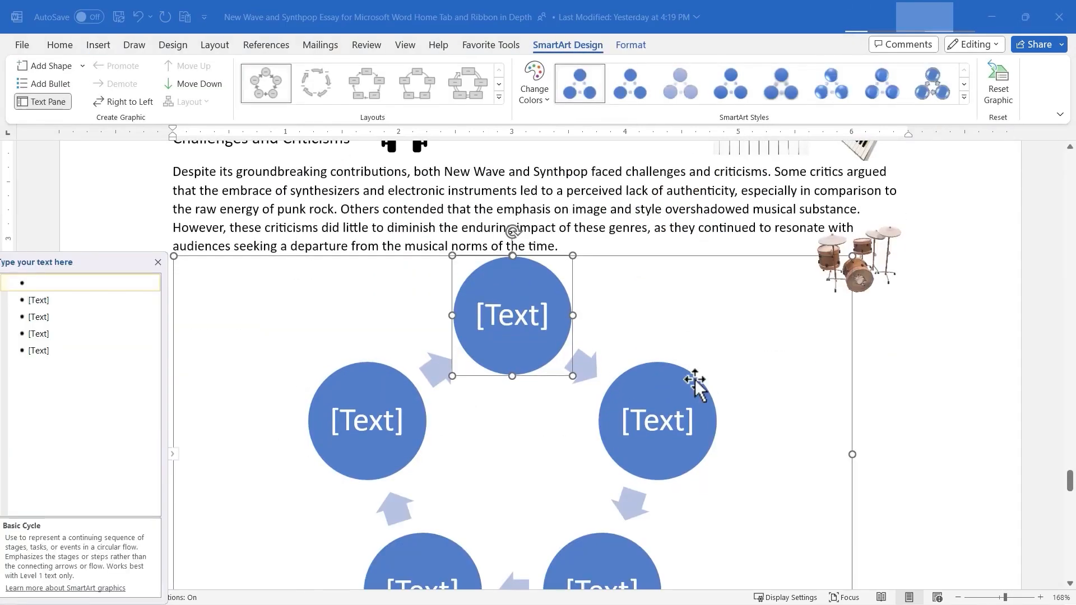
- Fill the first three circles of the cycle clockwise with "Form a Band", "Write Music" and "Rehearse"
{"action": "left_click", "coordinate": [521, 323]}
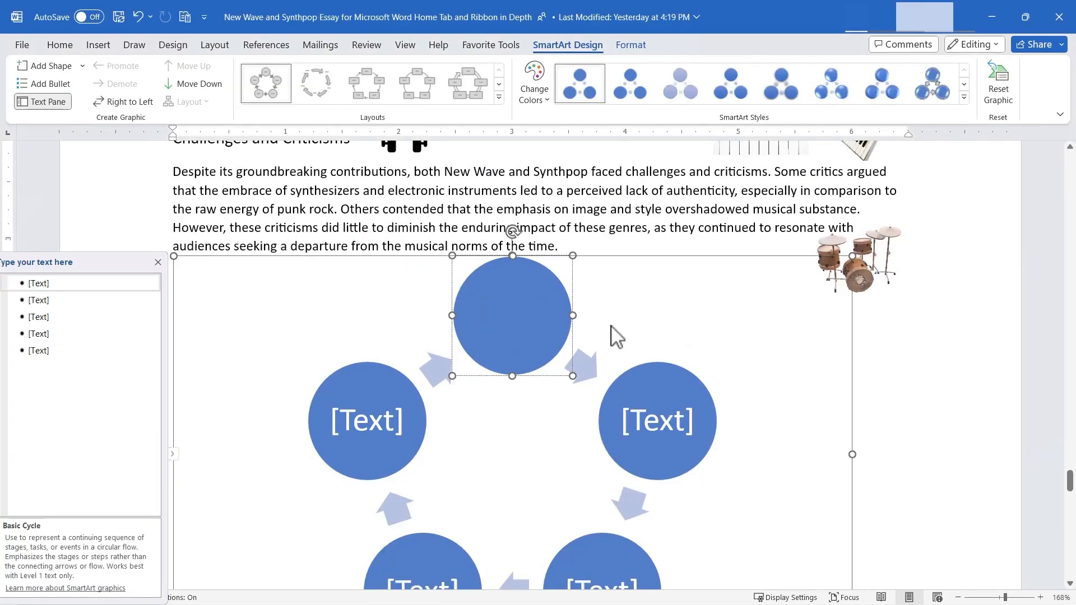
{"action": "type", "text": "Form a Band"}
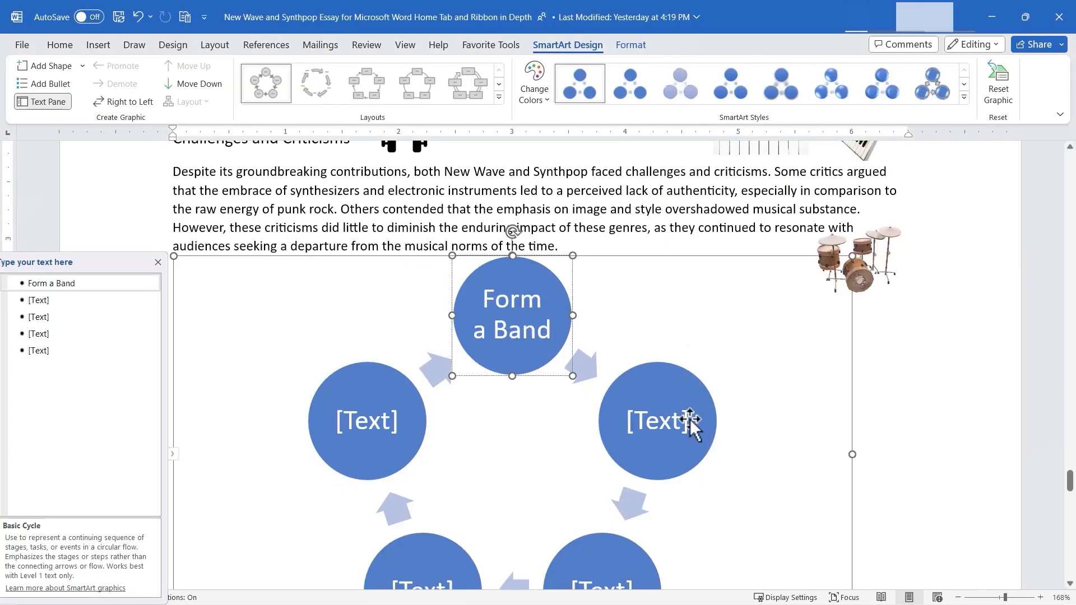
{"action": "left_click", "coordinate": [664, 419]}
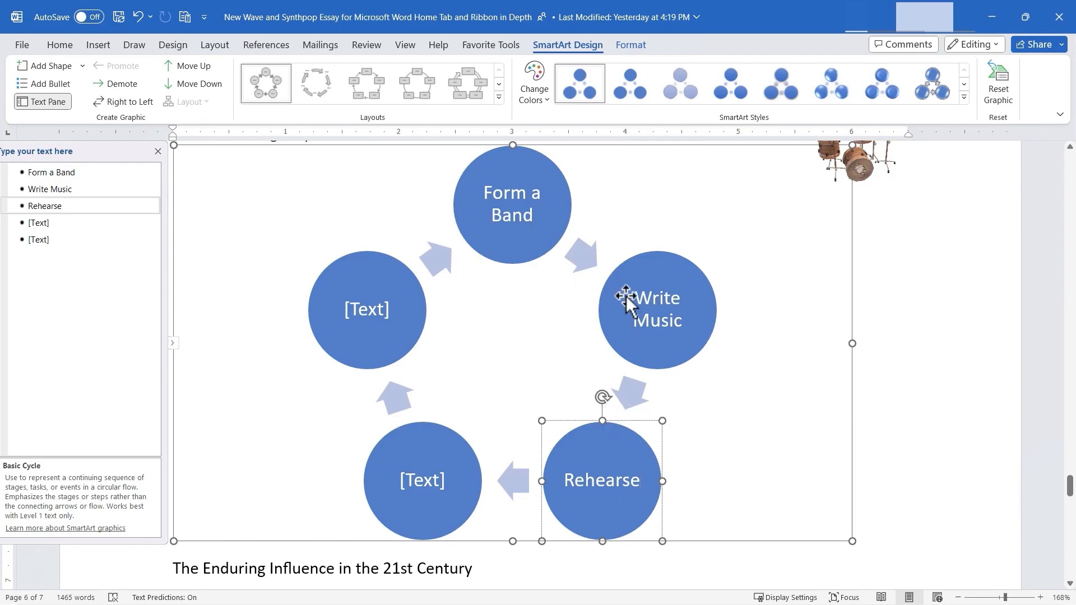
- Apply the glossy 3D SmartArt style to the cycle graphic and shrink the graphic to a small diagram
{"action": "left_click", "coordinate": [830, 89]}
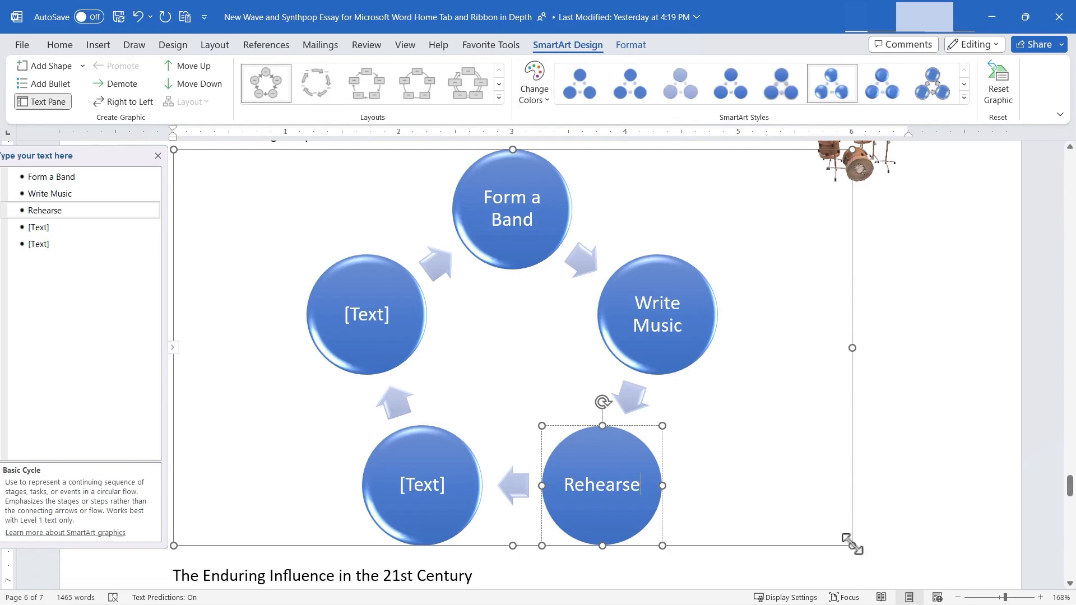
{"action": "left_click_drag", "start_coordinate": [852, 544], "coordinate": [504, 200]}
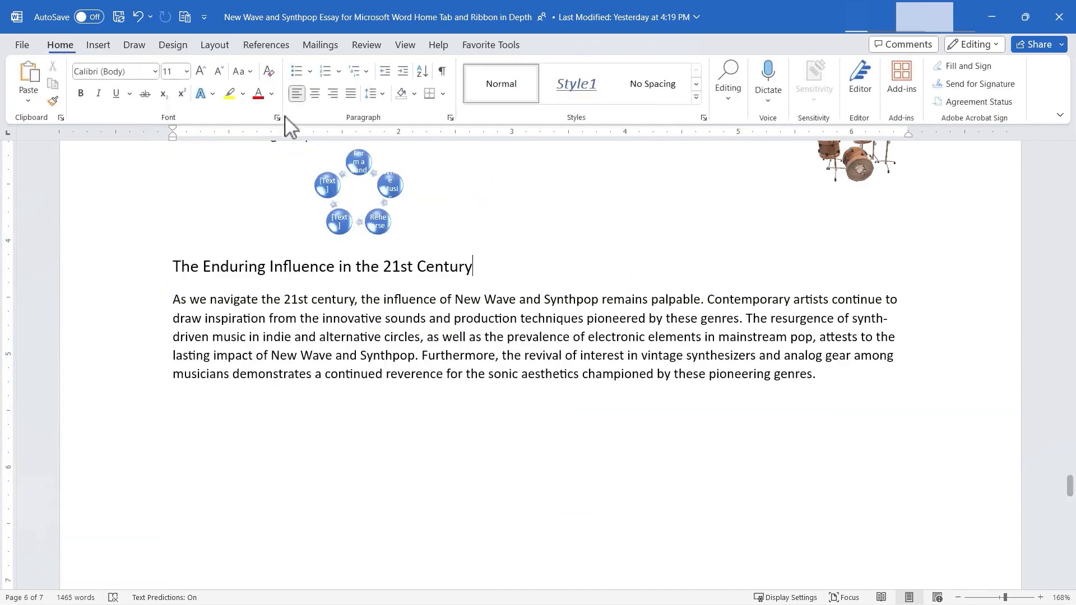
- Insert a standard 2D pie chart below the heading "The Enduring Influence in the 21st Century"
{"action": "left_click", "coordinate": [99, 44]}
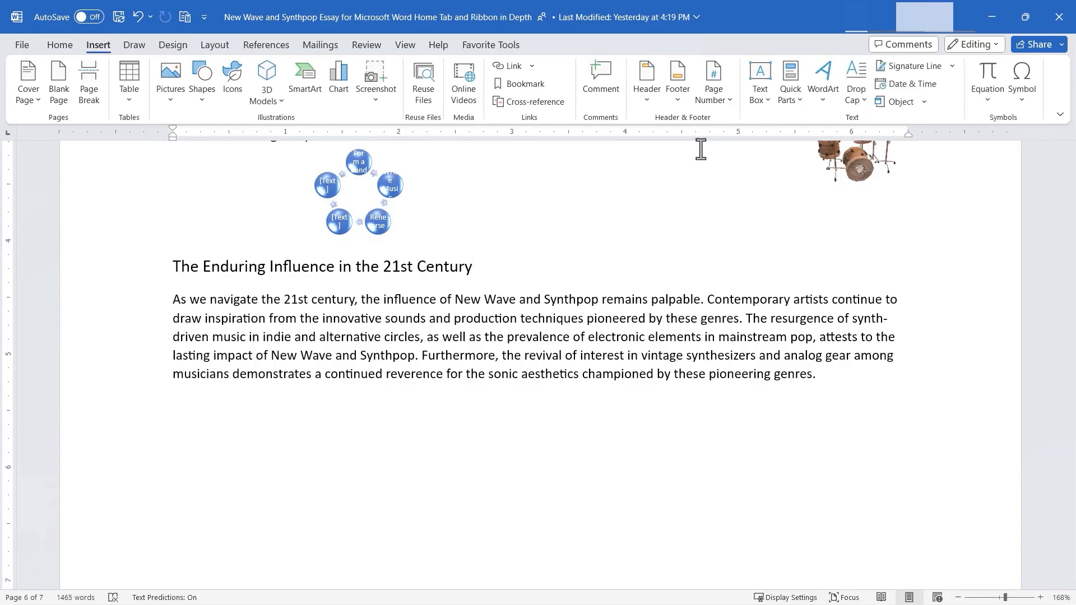
{"action": "left_click", "coordinate": [346, 101]}
{"action": "left_click", "coordinate": [348, 213]}
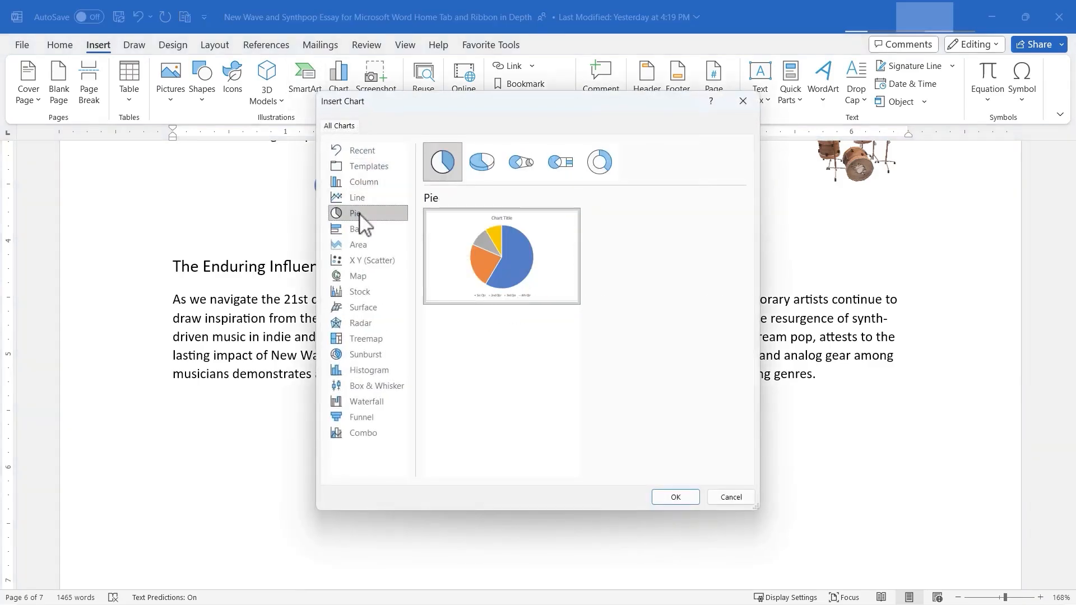
{"action": "mouse_move", "coordinate": [505, 270]}
{"action": "left_click", "coordinate": [674, 498]}
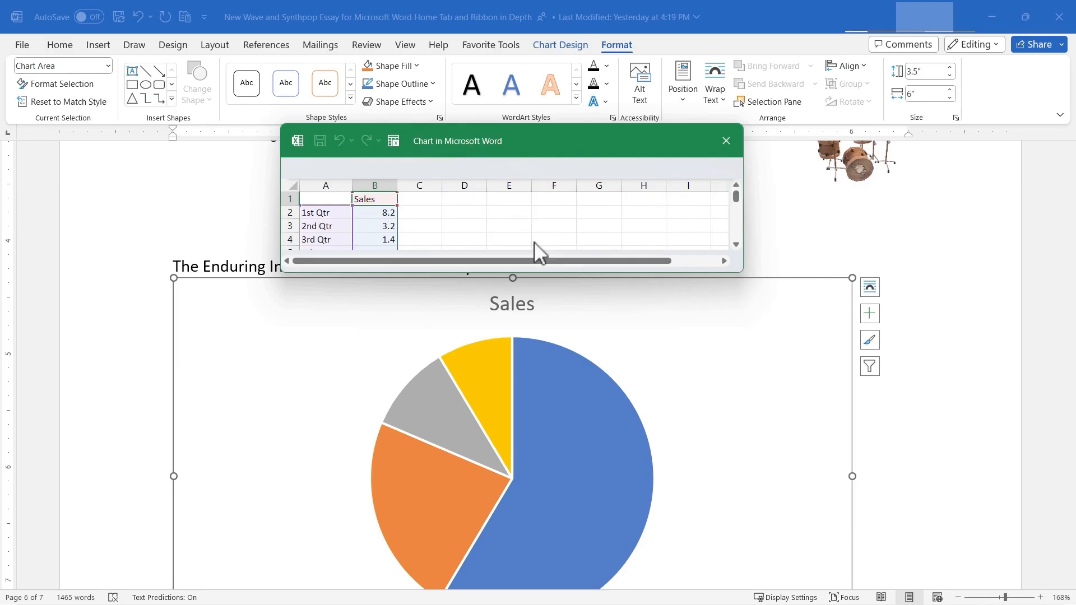
- Rename the data series in cell B1 of the chart data sheet to "Subgenres"
{"action": "double_click", "coordinate": [384, 201]}
{"action": "key", "text": "BackSpace"}
{"action": "key", "text": "BackSpace"}
{"action": "key", "text": "BackSpace"}
{"action": "key", "text": "BackSpace"}
{"action": "key", "text": "BackSpace"}
{"action": "type", "text": "Subgen"}
{"action": "key", "text": "Return"}
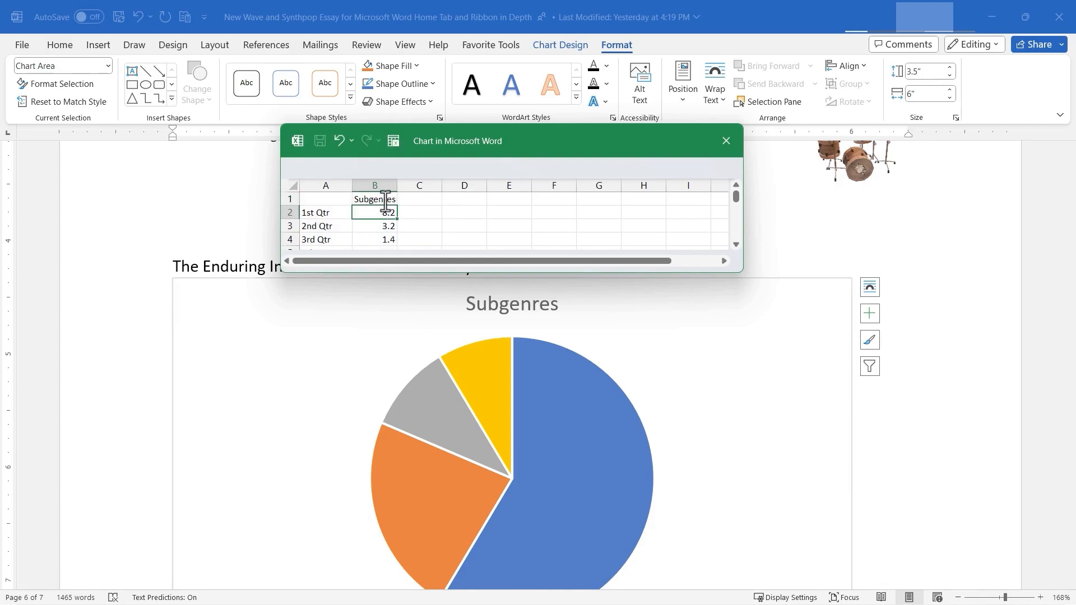
- Label the four chart categories in column A "New Wave Rock", "Synthpop", "Jangle Pop" and "Power Pop"
{"action": "left_click", "coordinate": [315, 215]}
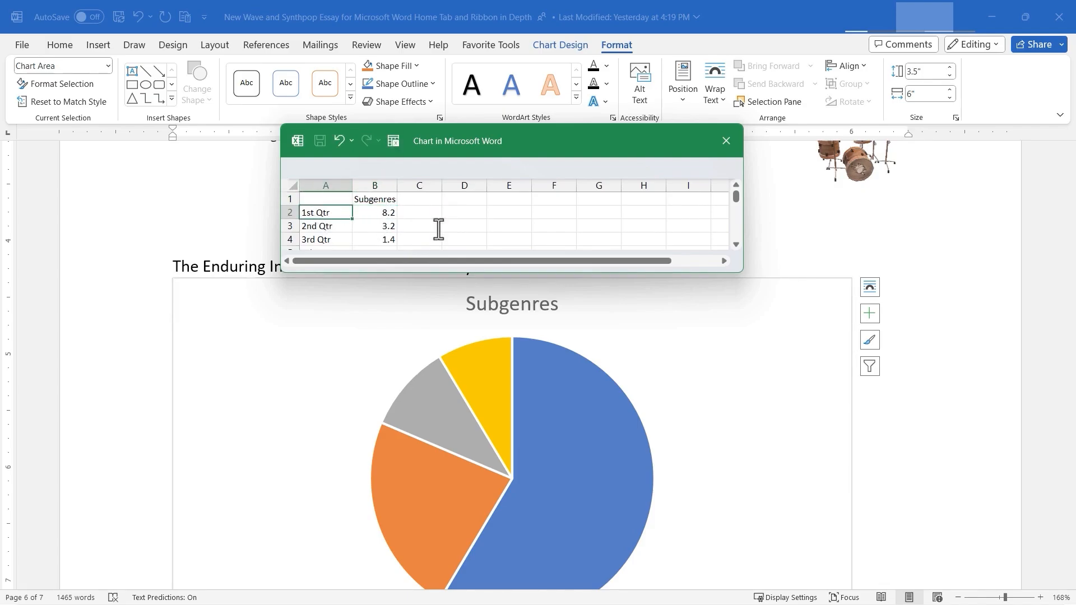
{"action": "type", "text": "New Wave"}
{"action": "key", "text": "Return"}
{"action": "type", "text": "Synthpop"}
{"action": "key", "text": "Return"}
{"action": "type", "text": "Jangle Pop"}
{"action": "key", "text": "Return"}
{"action": "type", "text": "Power Pop"}
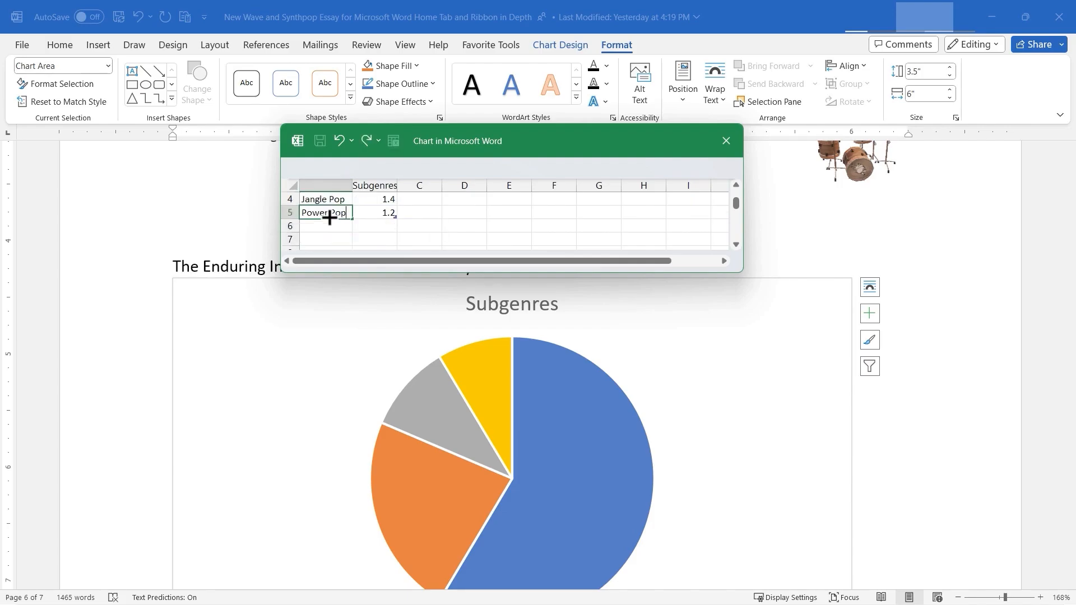
- Set the Synthpop value to 80 in the chart data and close the data sheet
{"action": "left_click", "coordinate": [394, 216]}
{"action": "scroll", "coordinate": [394, 218], "scroll_direction": "up", "scroll_amount": 1}
{"action": "left_click", "coordinate": [395, 222]}
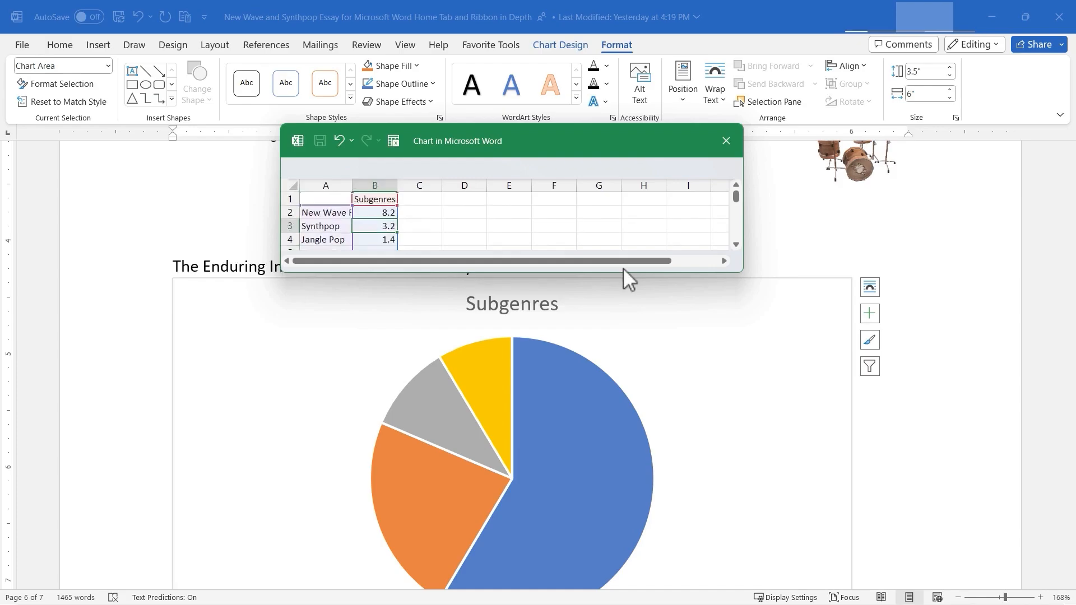
{"action": "type", "text": "8"}
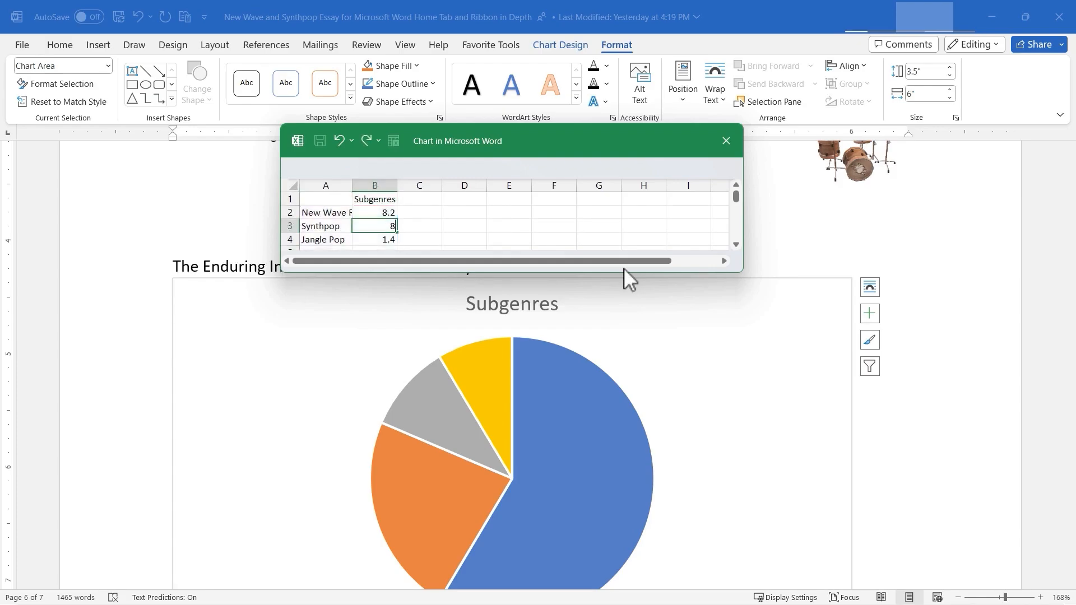
{"action": "type", "text": "0"}
{"action": "key", "text": "Return"}
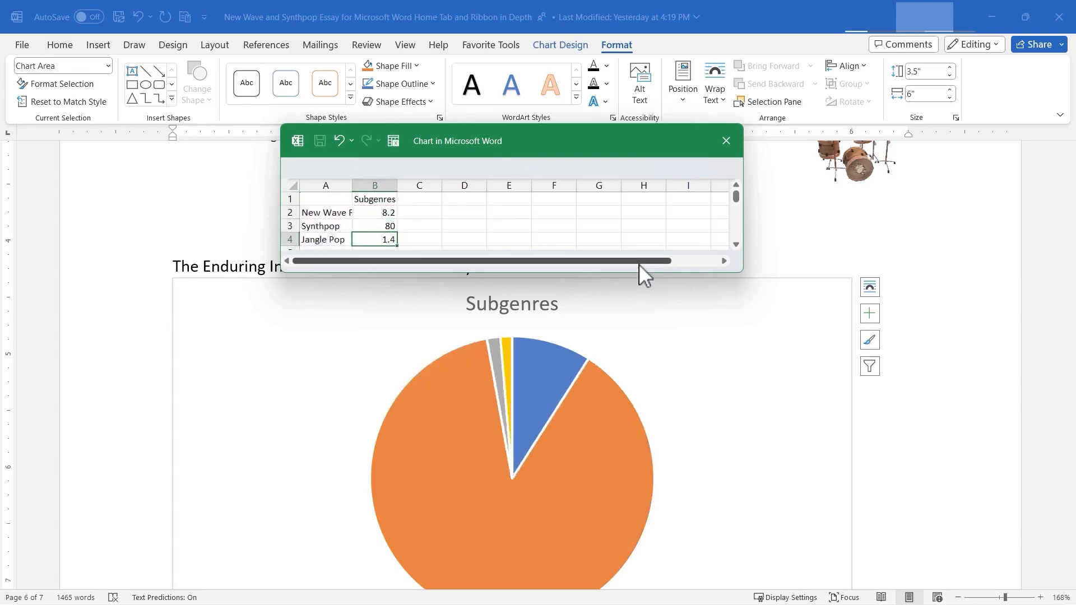
{"action": "type", "text": "1"}
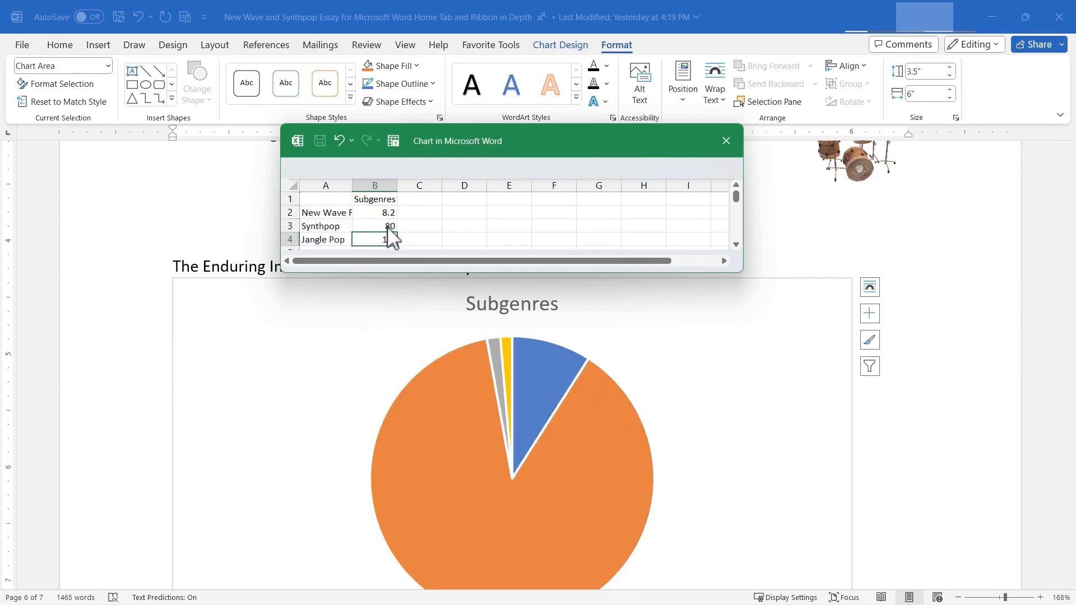
{"action": "left_click", "coordinate": [840, 279]}
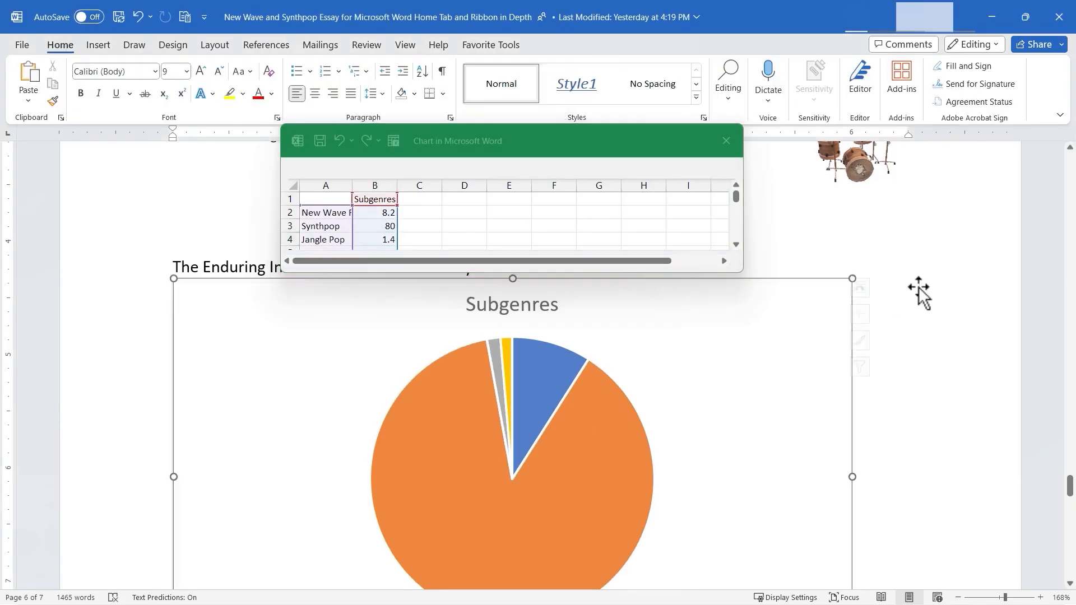
{"action": "left_click", "coordinate": [974, 262]}
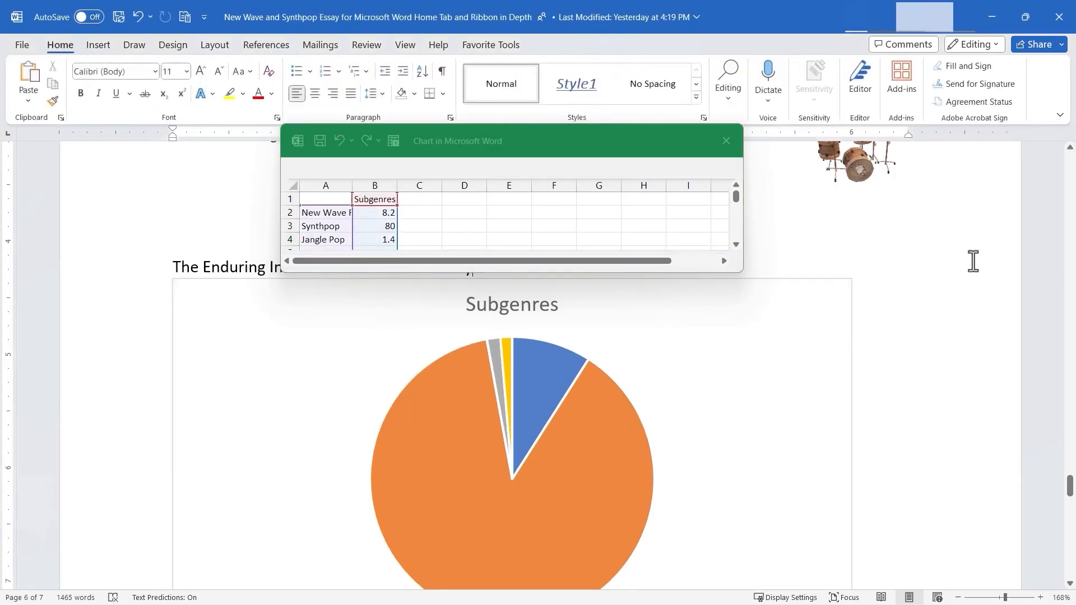
{"action": "left_click", "coordinate": [726, 141]}
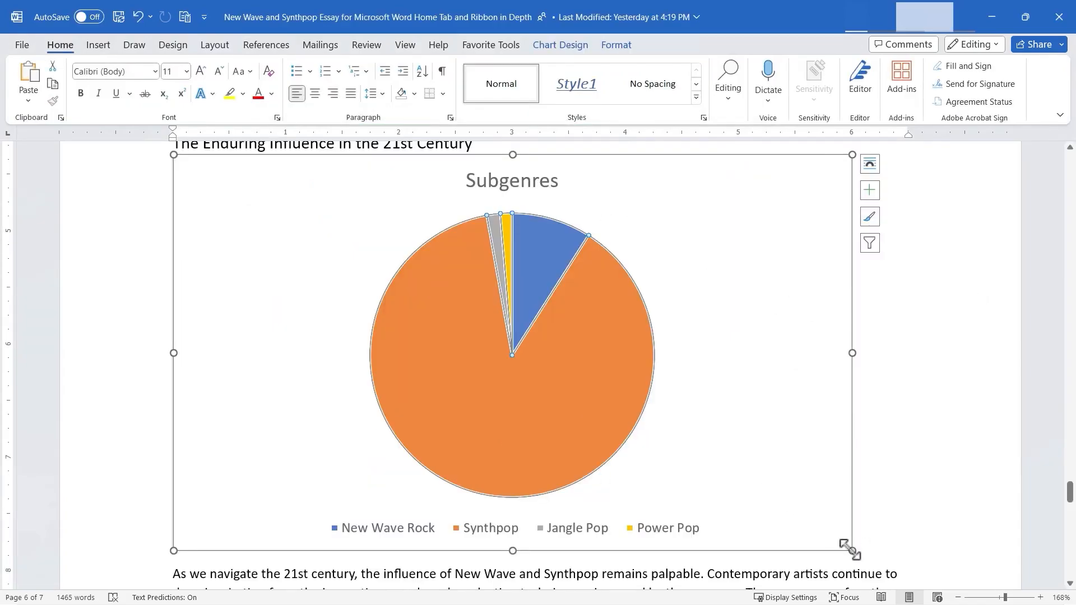
- Shrink the pie chart to about 3.9" wide, set it In Front of Text, and move it below the last paragraph toward the right margin
{"action": "left_click_drag", "start_coordinate": [849, 548], "coordinate": [610, 375]}
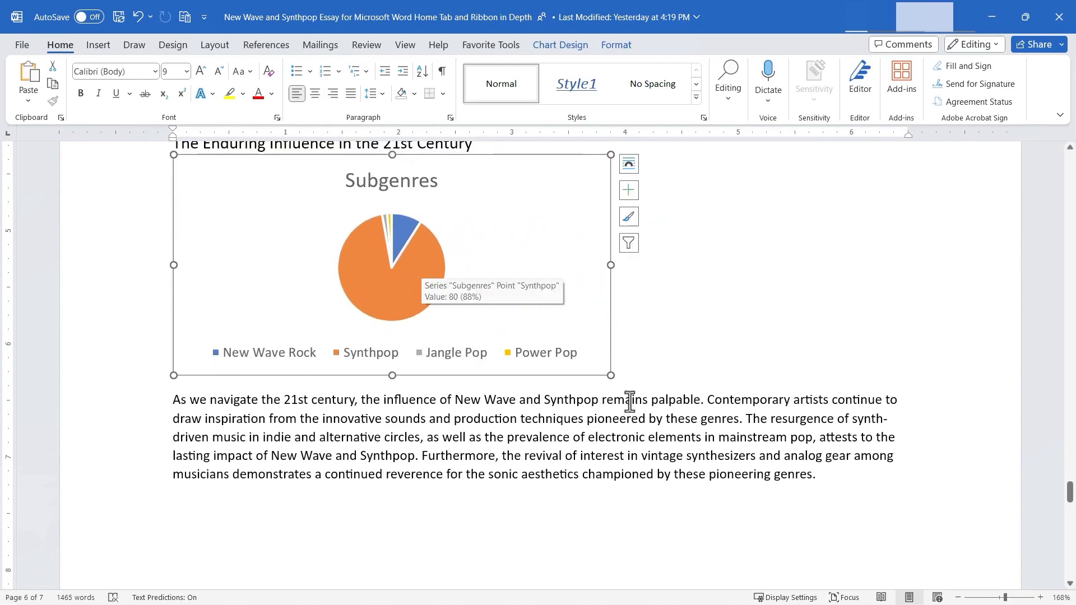
{"action": "left_click", "coordinate": [629, 163]}
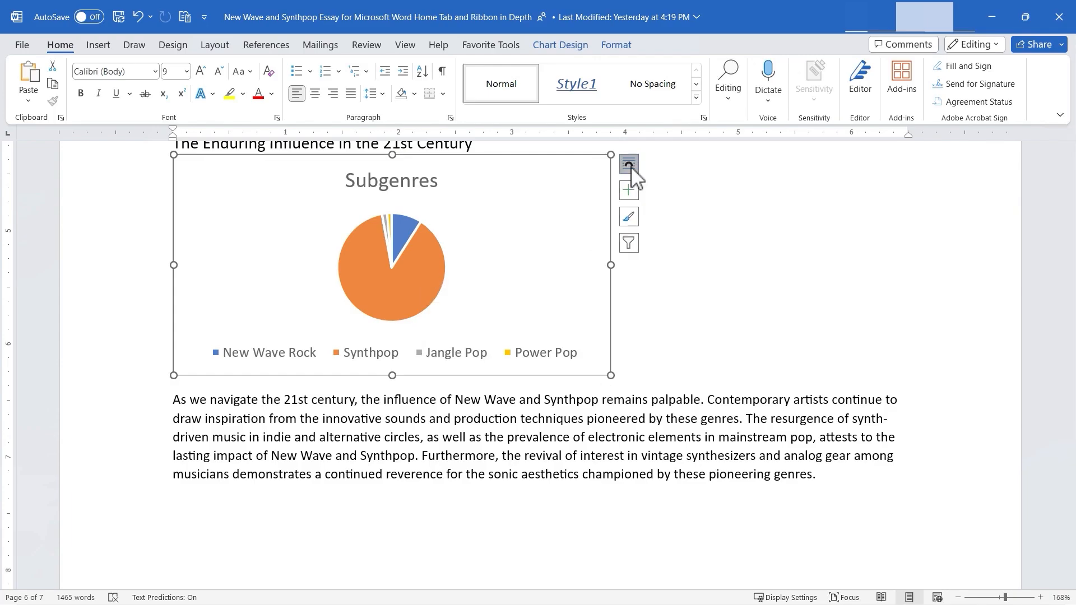
{"action": "left_click", "coordinate": [730, 297]}
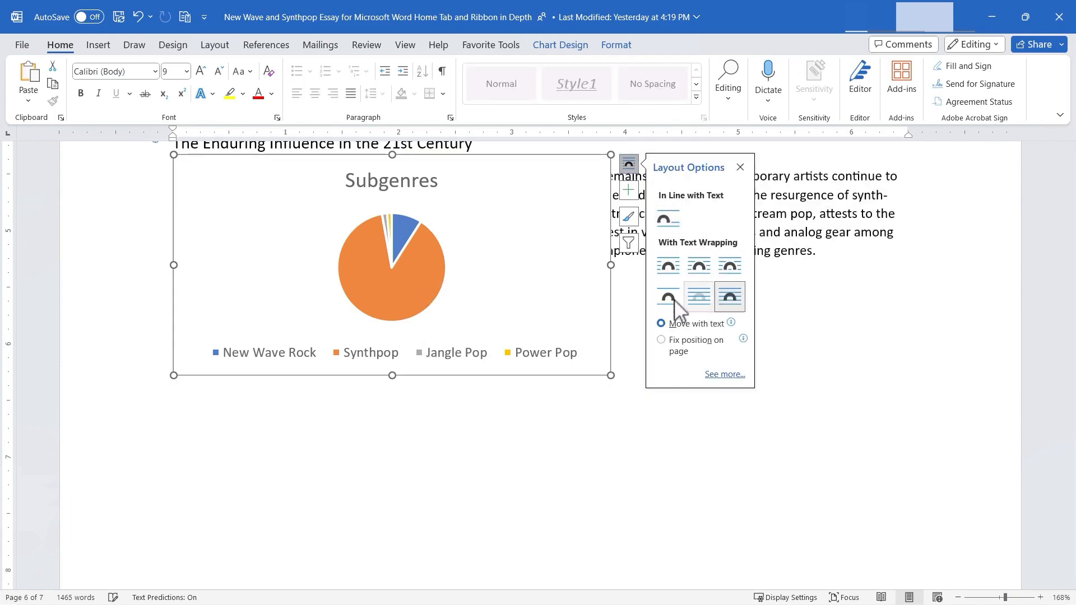
{"action": "left_click_drag", "start_coordinate": [458, 288], "coordinate": [872, 497]}
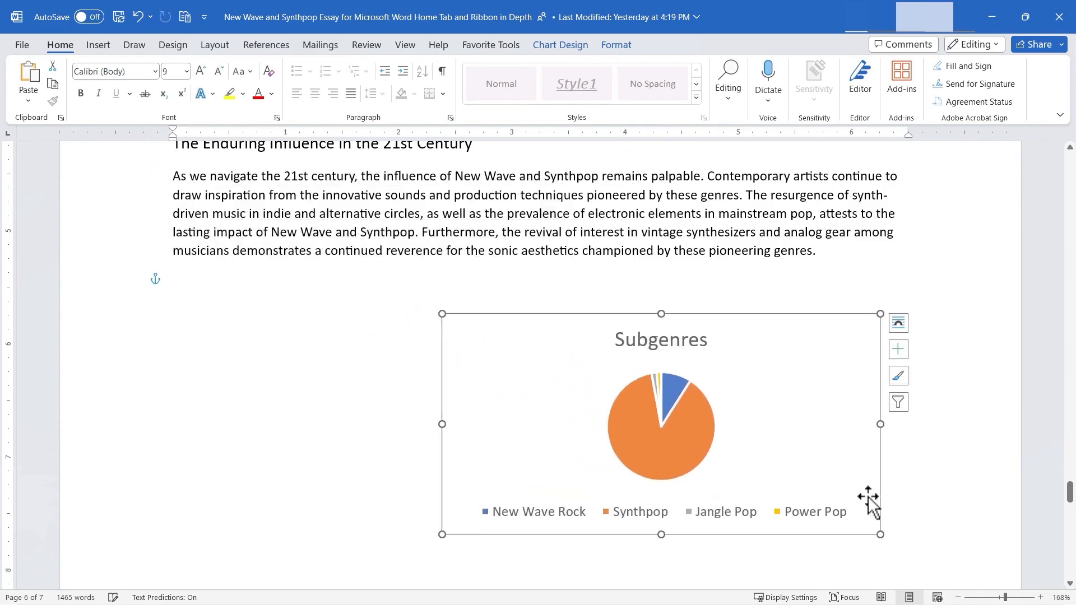
- Insert a screenshot of the open Microsoft Word web page window into the document
{"action": "left_click", "coordinate": [98, 45]}
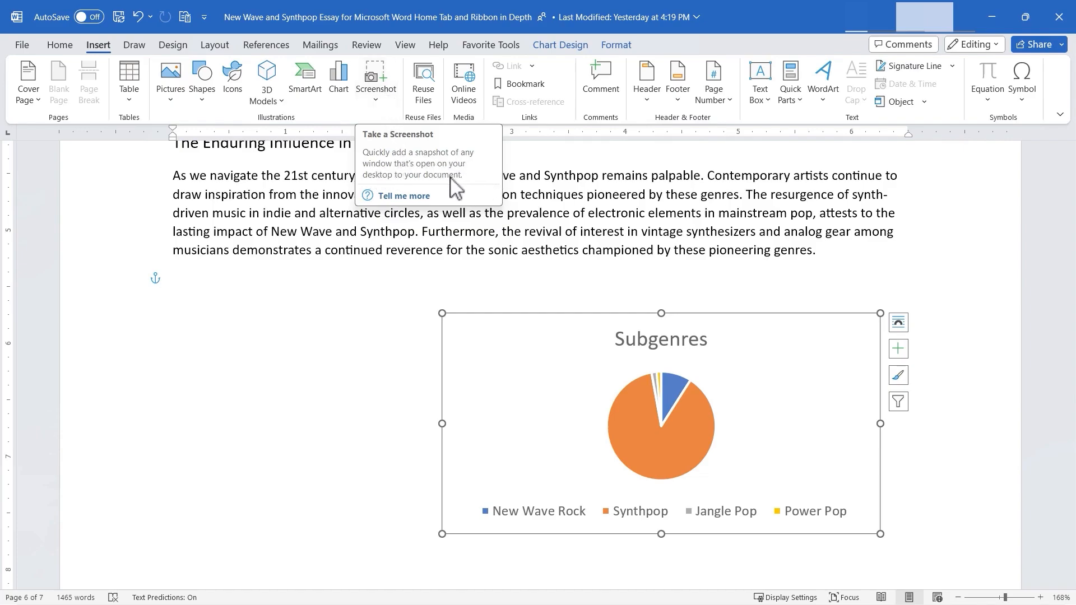
{"action": "left_click", "coordinate": [370, 85]}
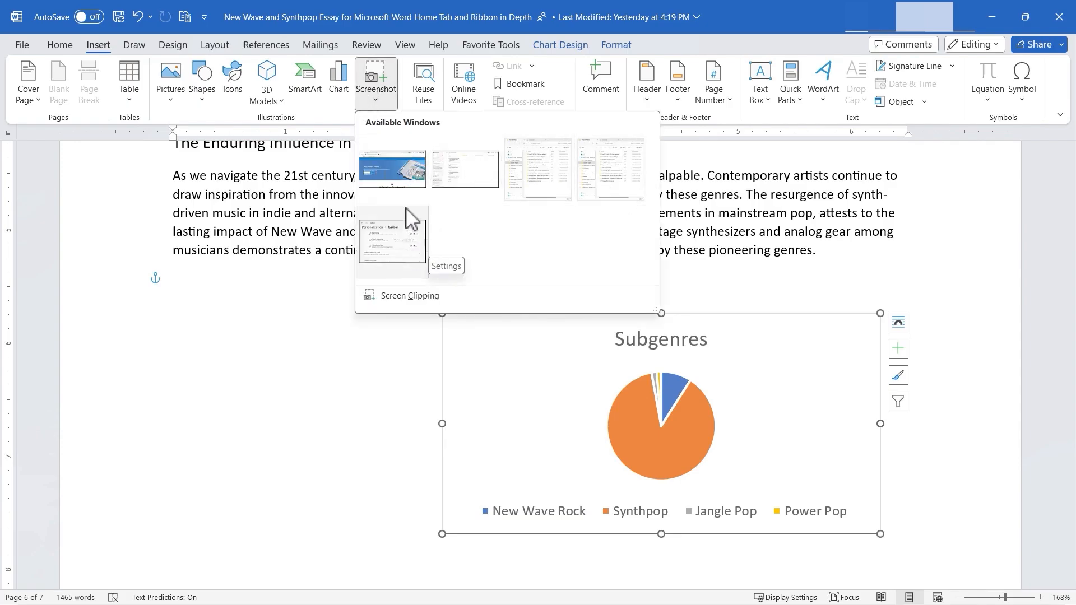
{"action": "left_click", "coordinate": [394, 166]}
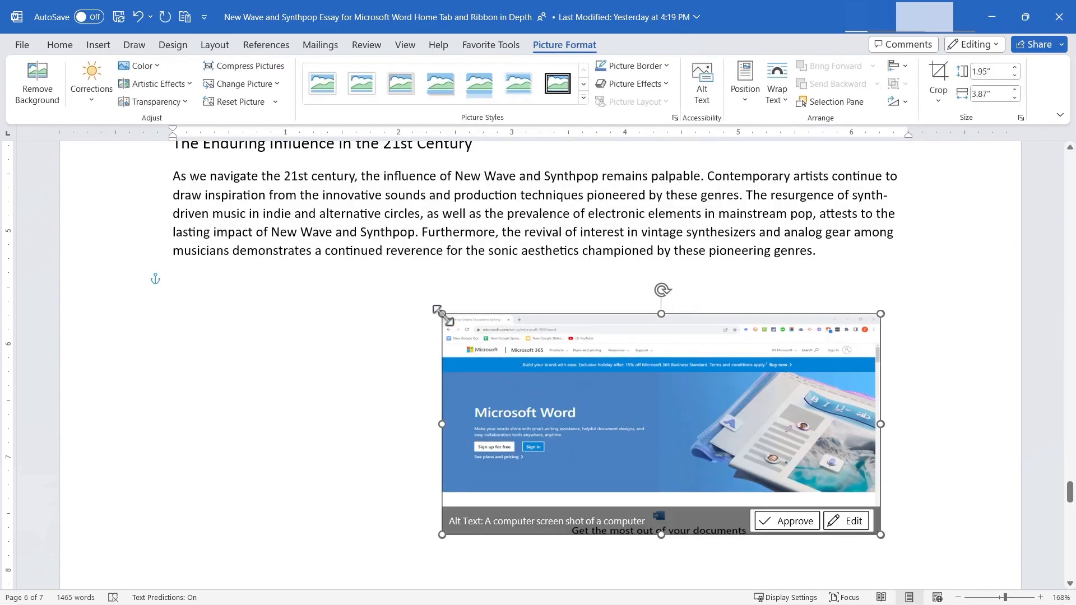
- Resize the inserted screenshot to about 3.7" wide below the last paragraph, using In Front of Text wrapping
{"action": "left_click_drag", "start_coordinate": [424, 297], "coordinate": [304, 190]}
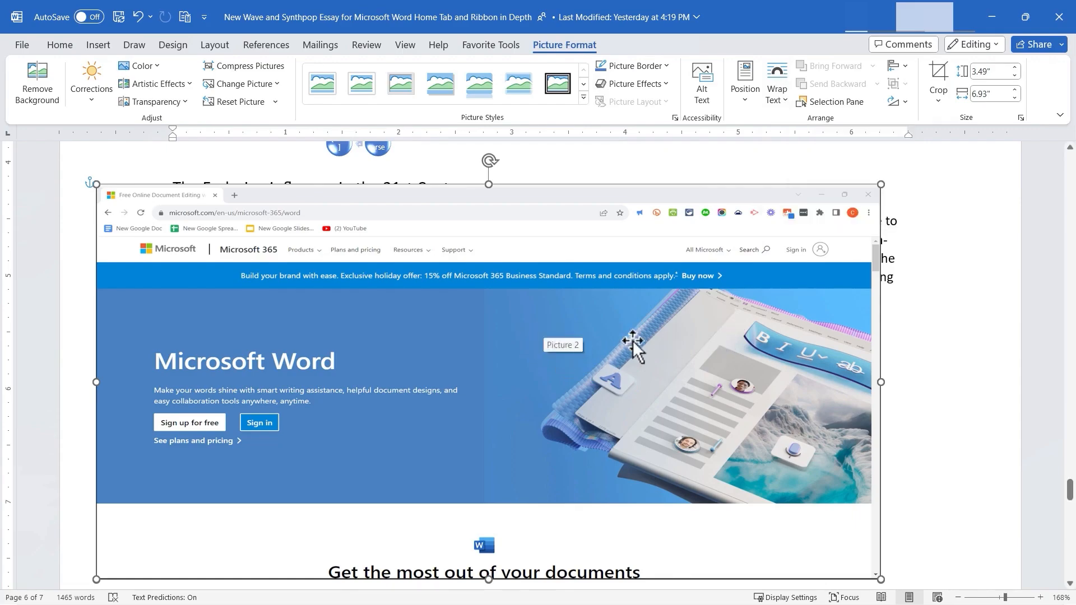
{"action": "left_click_drag", "start_coordinate": [881, 184], "coordinate": [513, 422]}
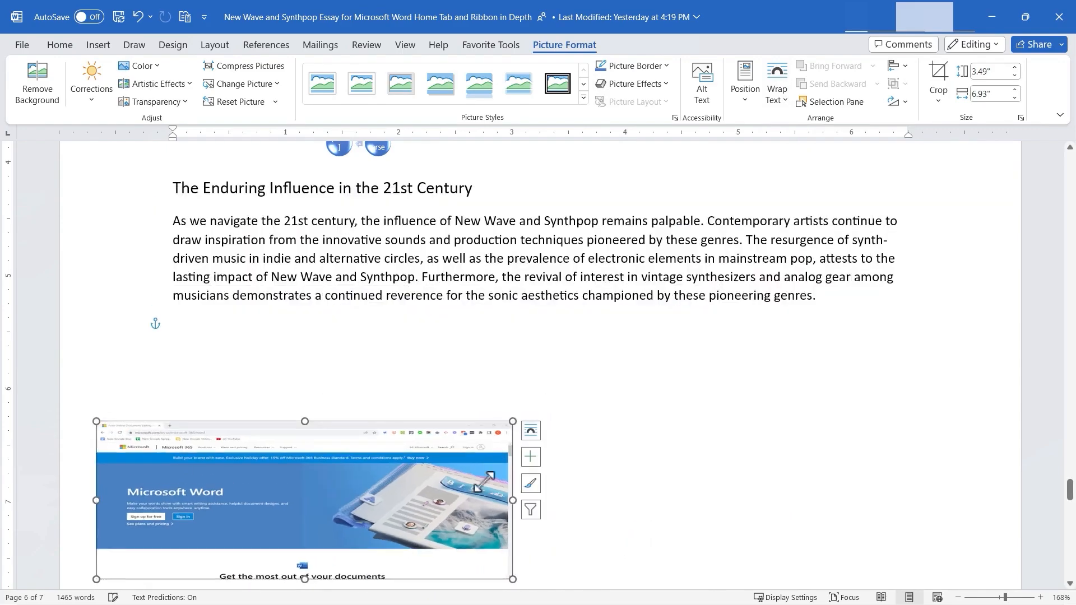
{"action": "left_click", "coordinate": [531, 433]}
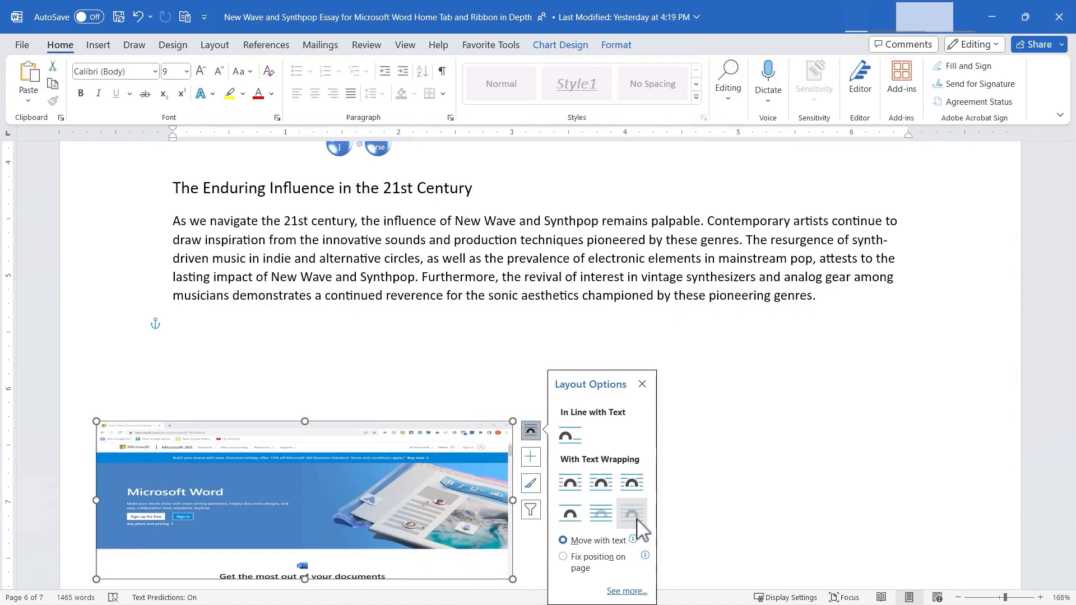
{"action": "left_click", "coordinate": [439, 469]}
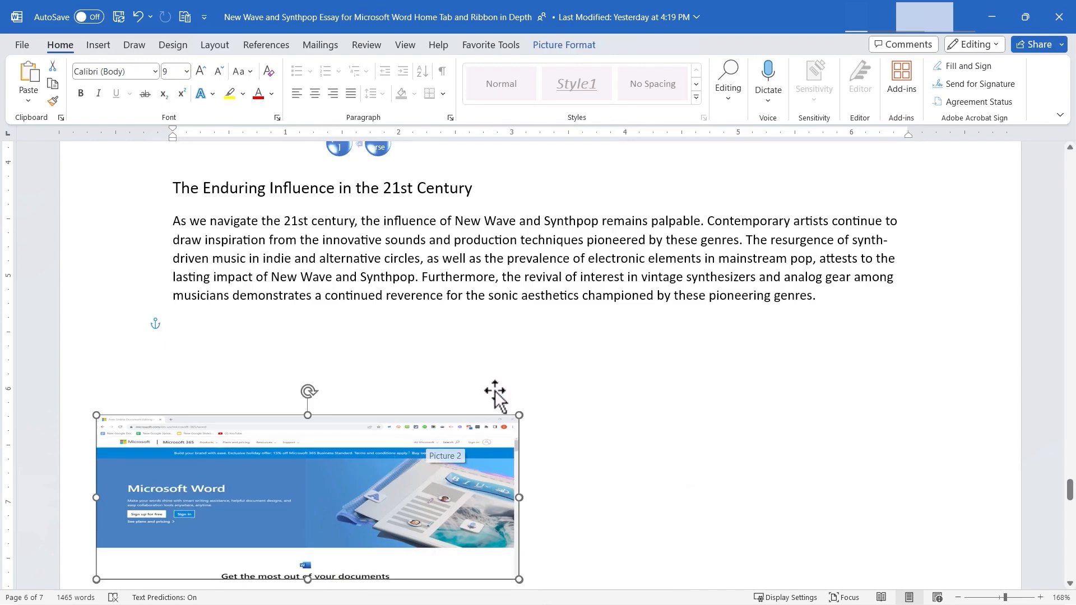
- Find the Don Quijote de la Mancha document among the reusable files and insert a link to it
{"action": "left_click", "coordinate": [99, 45]}
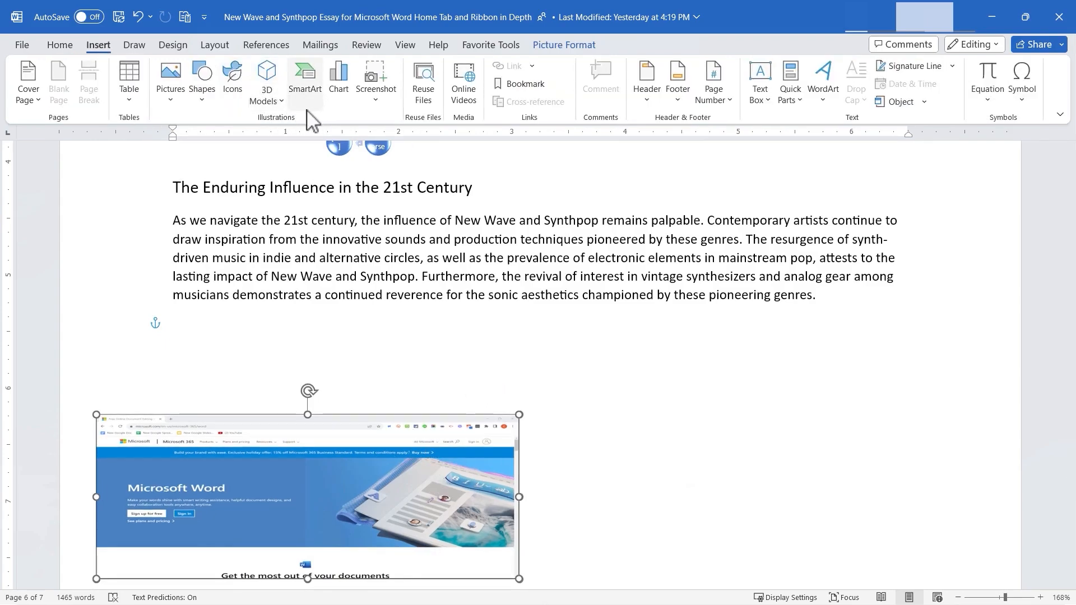
{"action": "left_click", "coordinate": [425, 105]}
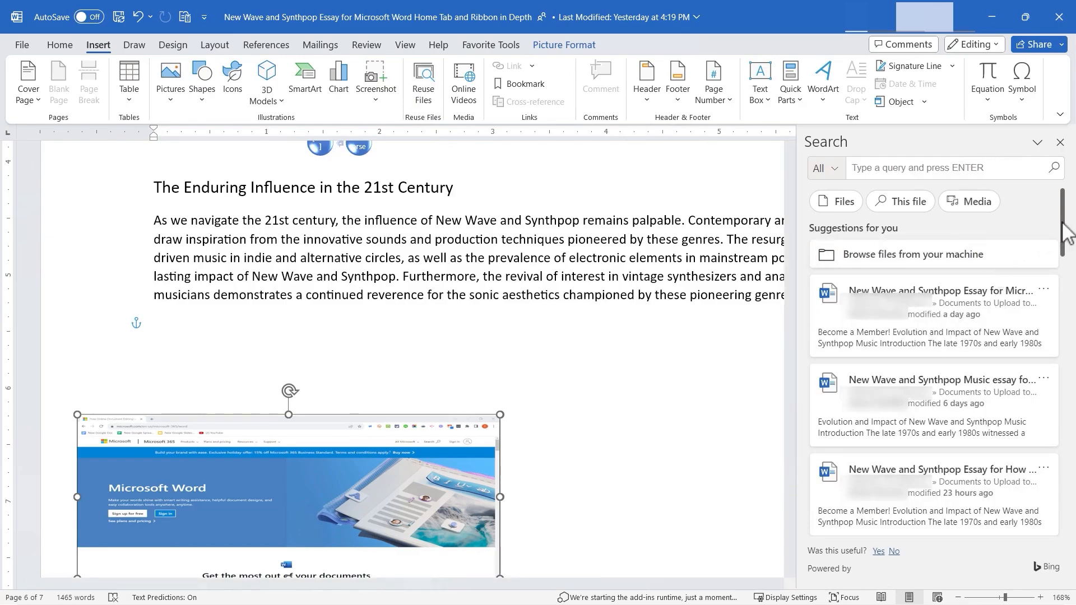
{"action": "scroll", "coordinate": [898, 390], "scroll_direction": "down", "scroll_amount": 15}
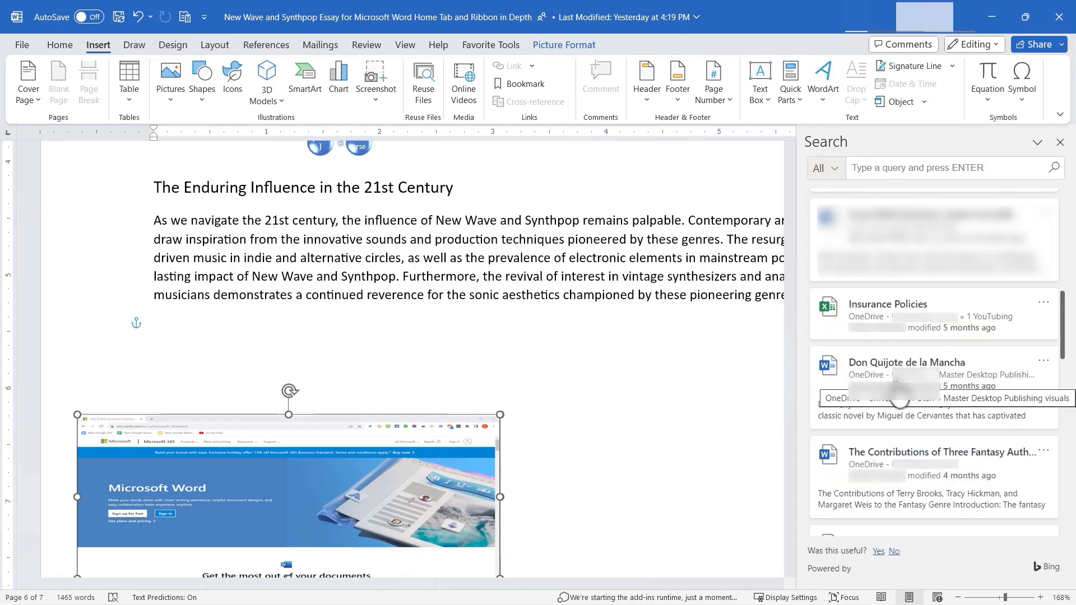
{"action": "left_click", "coordinate": [898, 391]}
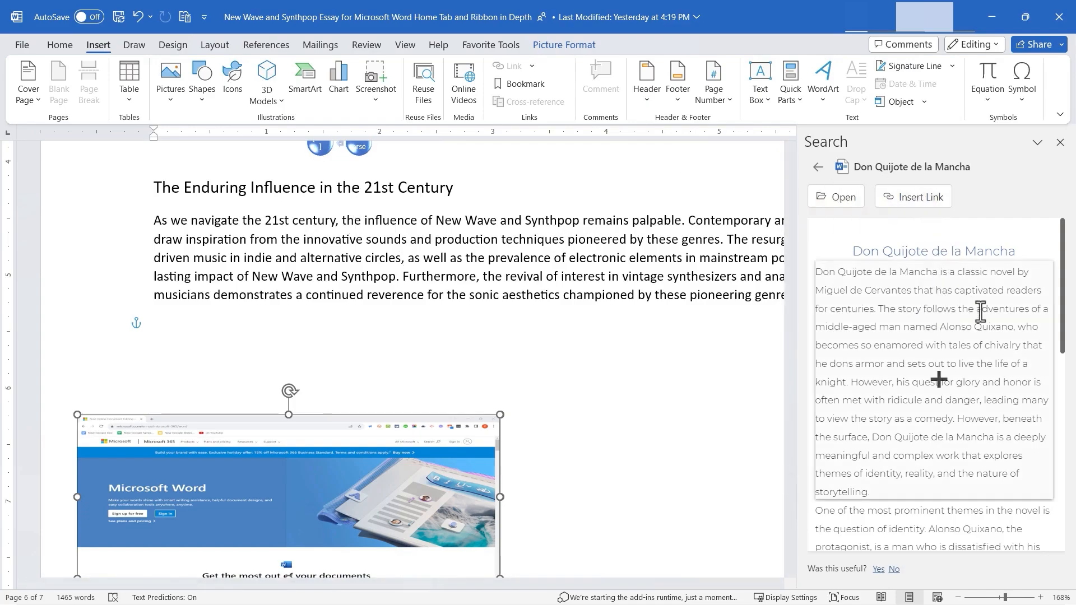
{"action": "left_click", "coordinate": [937, 208]}
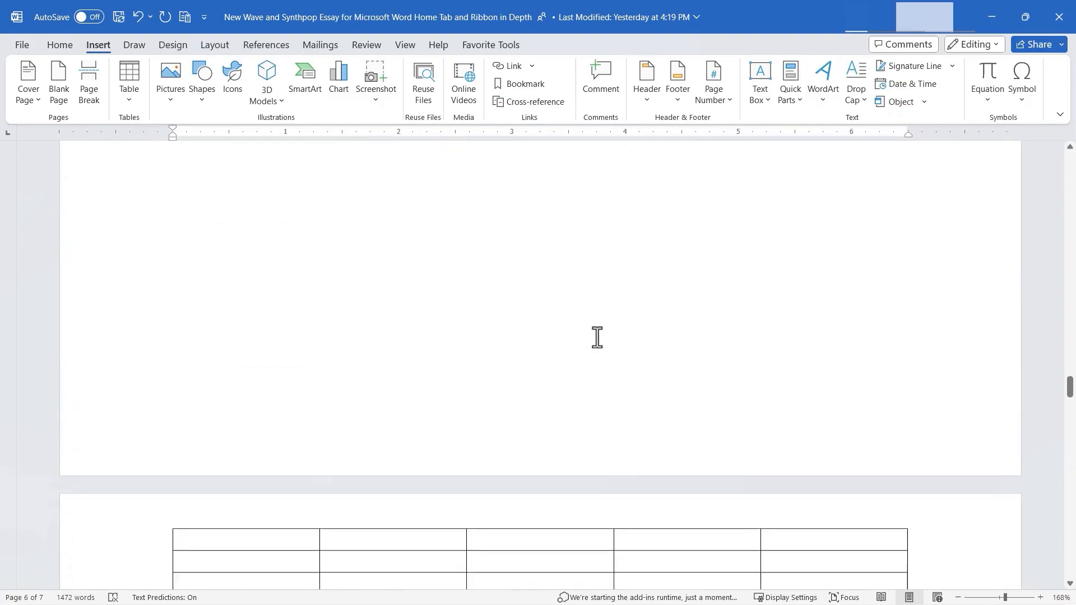
- Bookmark the whole Evolution of New Wave Subgenres section, heading and both paragraphs, as "EvolutionOfNewWave"
{"action": "scroll", "coordinate": [597, 325], "scroll_direction": "up", "scroll_amount": 10}
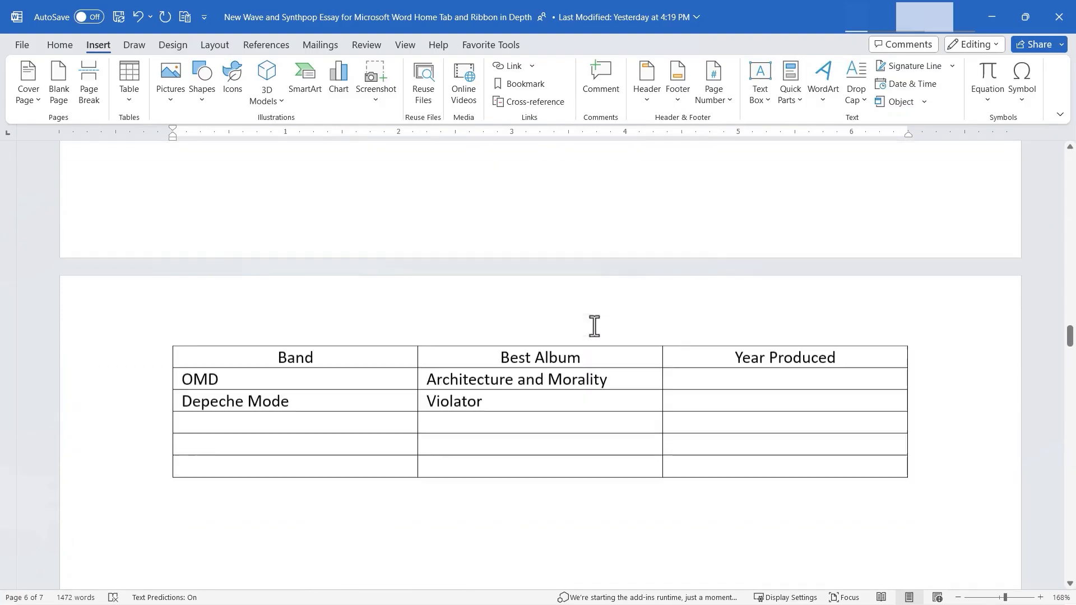
{"action": "scroll", "coordinate": [596, 325], "scroll_direction": "up", "scroll_amount": 6}
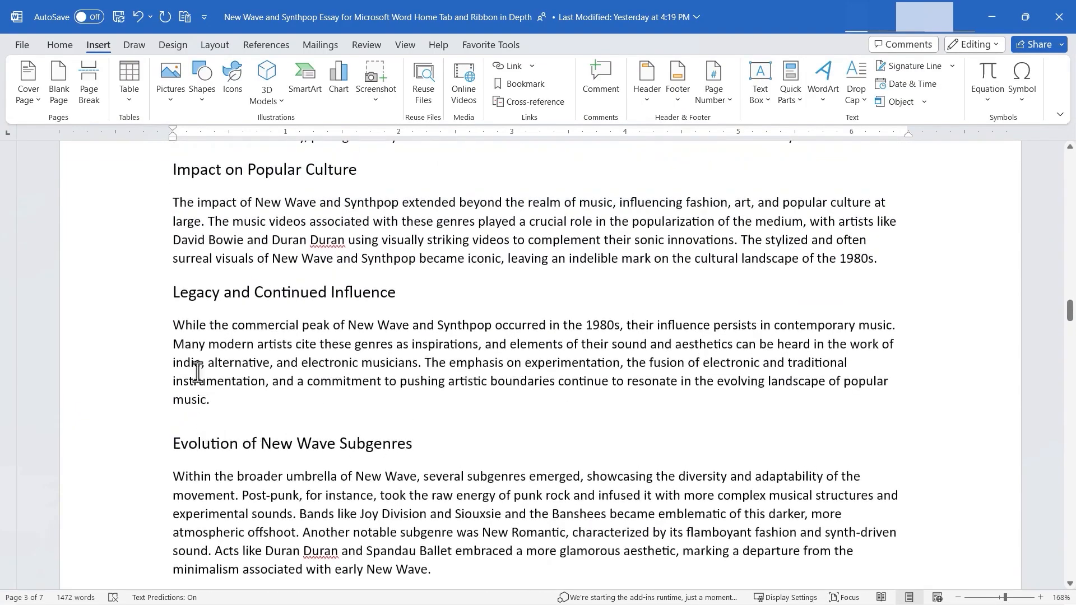
{"action": "scroll", "coordinate": [197, 372], "scroll_direction": "down", "scroll_amount": 4}
{"action": "left_click_drag", "start_coordinate": [166, 237], "coordinate": [323, 462]}
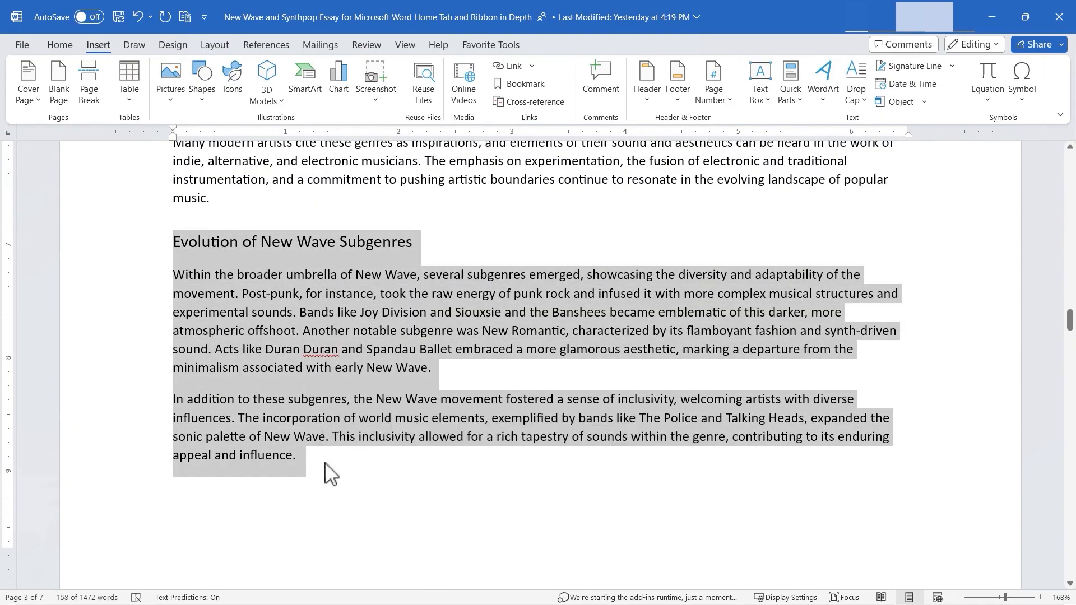
{"action": "left_click", "coordinate": [522, 87]}
{"action": "type", "text": "EvolutionOfNewWave"}
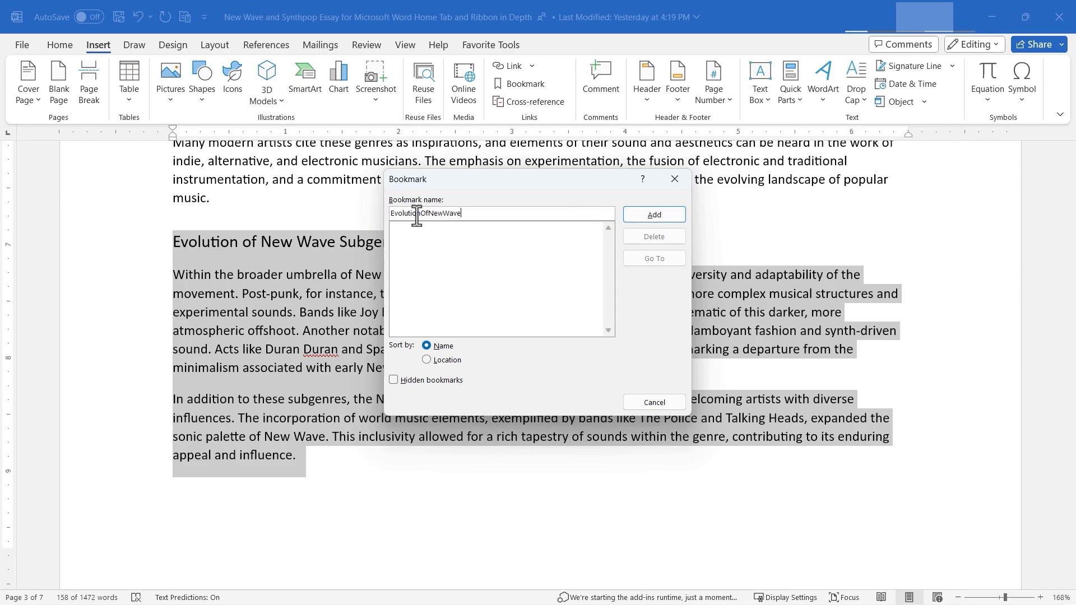
{"action": "left_click", "coordinate": [431, 362]}
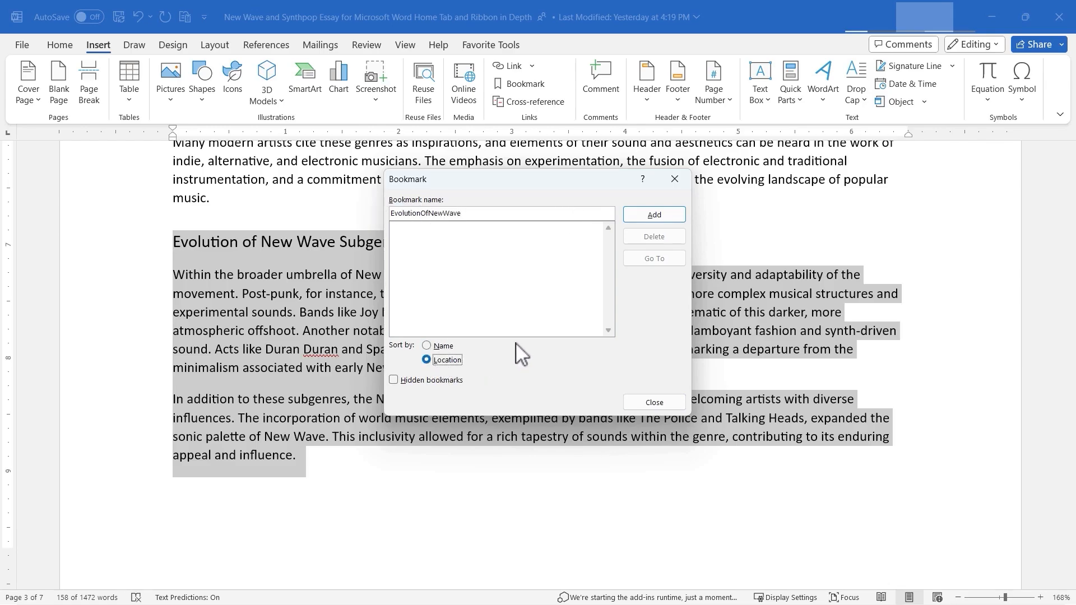
{"action": "left_click", "coordinate": [651, 217]}
{"action": "left_click", "coordinate": [573, 259]}
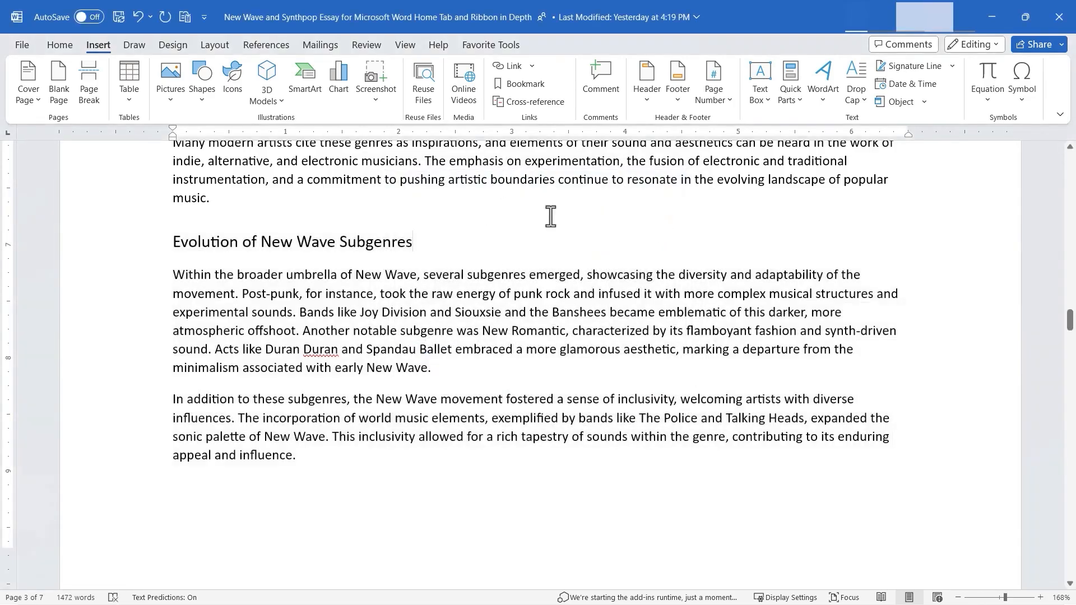
- Add the sentence "To learn more about how New Wave evolved, click here." at the end of the Introduction paragraph
{"action": "scroll", "coordinate": [521, 230], "scroll_direction": "up", "scroll_amount": 20}
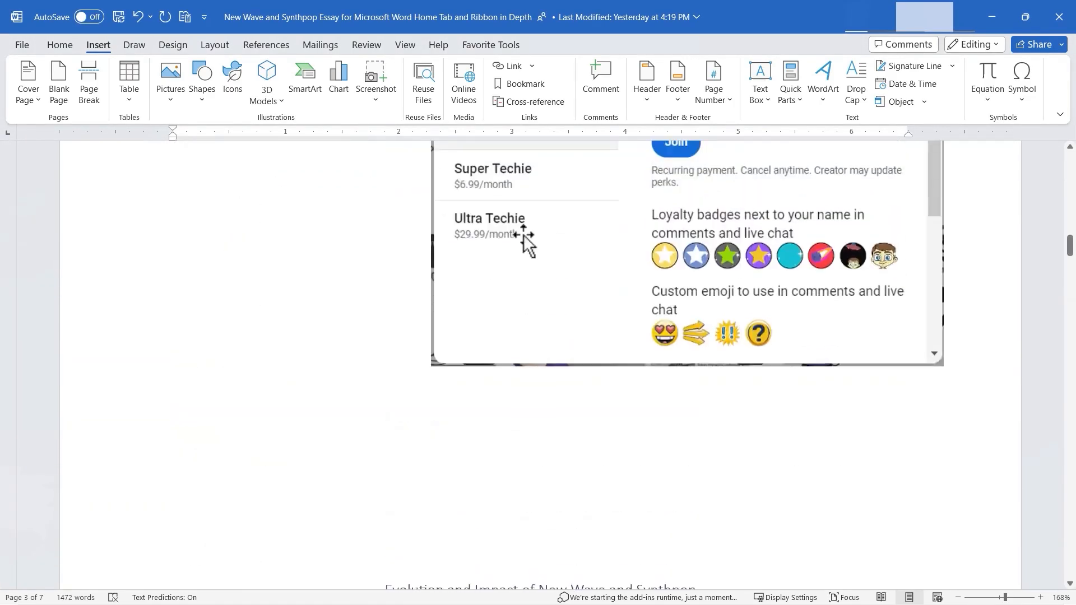
{"action": "scroll", "coordinate": [523, 240], "scroll_direction": "down", "scroll_amount": 3}
{"action": "scroll", "coordinate": [504, 242], "scroll_direction": "up", "scroll_amount": 1}
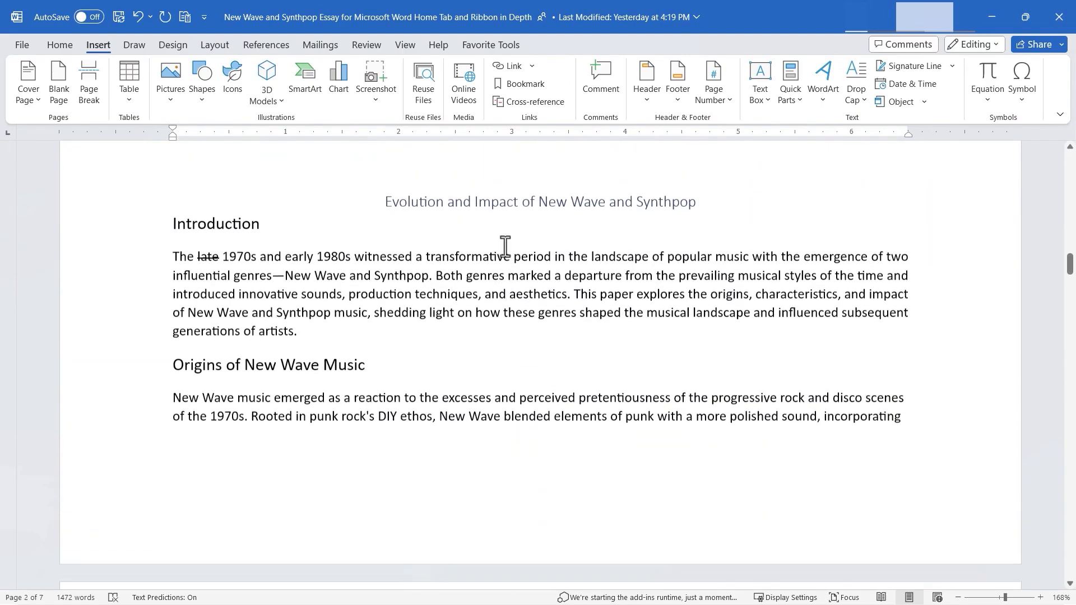
{"action": "scroll", "coordinate": [504, 241], "scroll_direction": "down", "scroll_amount": 1}
{"action": "left_click", "coordinate": [324, 282]}
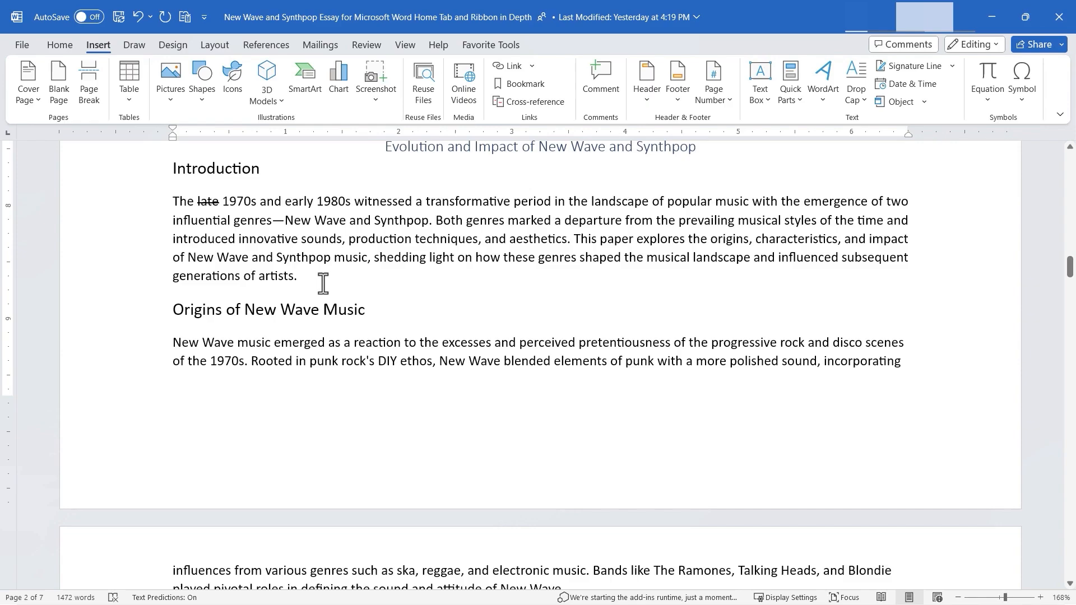
{"action": "type", "text": "To learn more about how New Wave"}
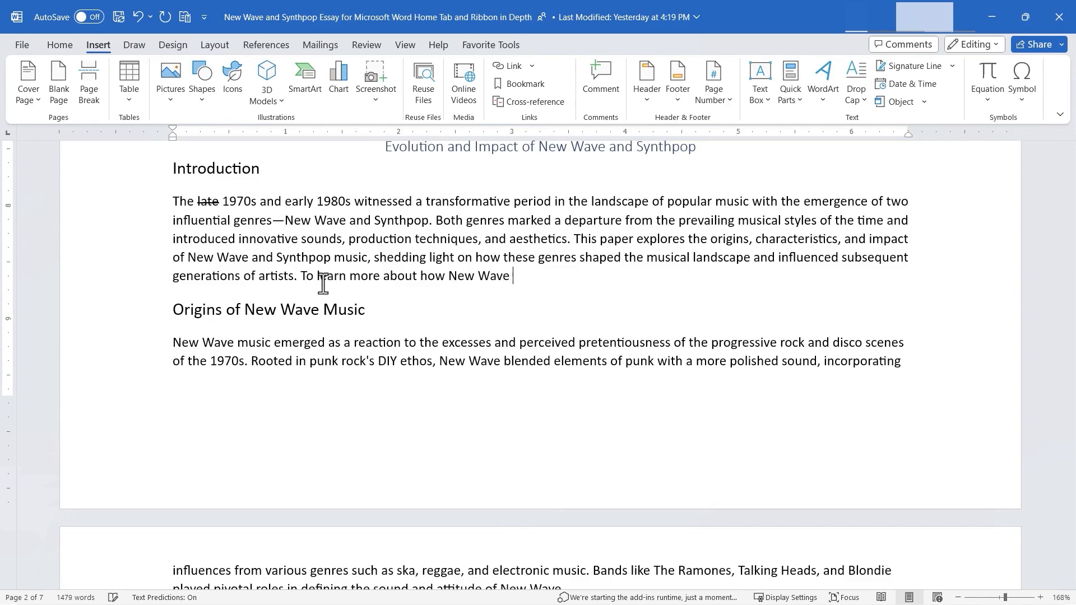
{"action": "type", "text": " evolved, click here."}
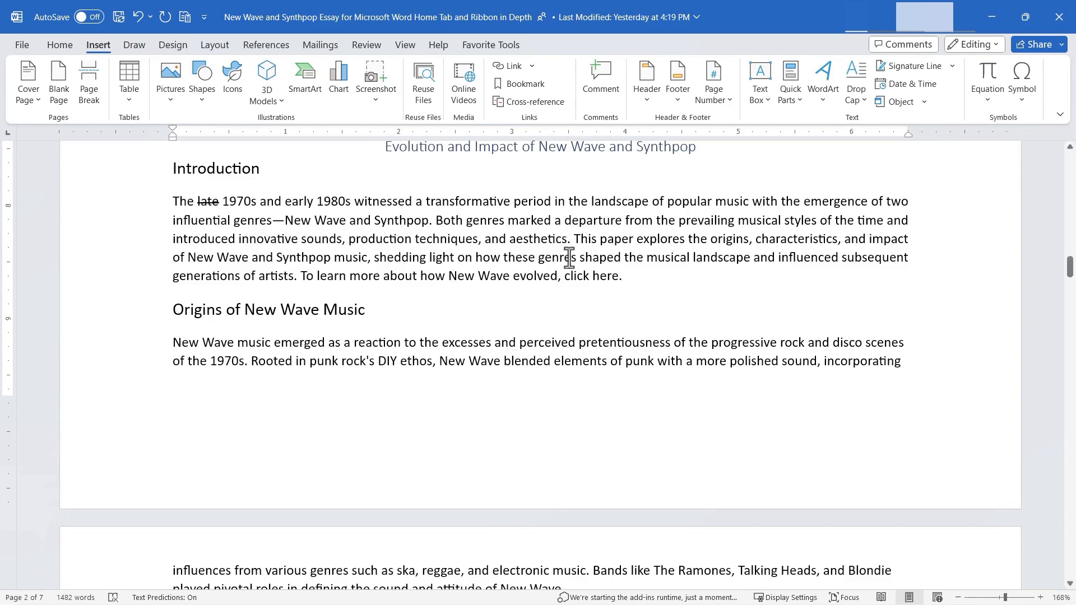
- Link the words "click here" in the Introduction to the EvolutionOfNewWave bookmark in this document
{"action": "left_click_drag", "start_coordinate": [575, 276], "coordinate": [618, 277]}
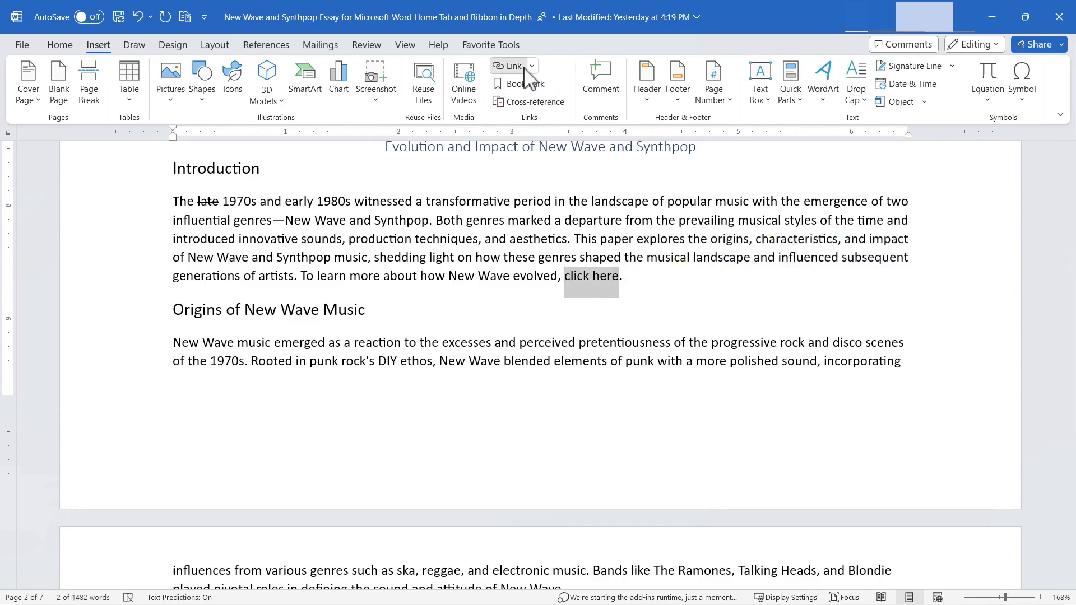
{"action": "left_click", "coordinate": [510, 66]}
{"action": "left_click", "coordinate": [334, 293]}
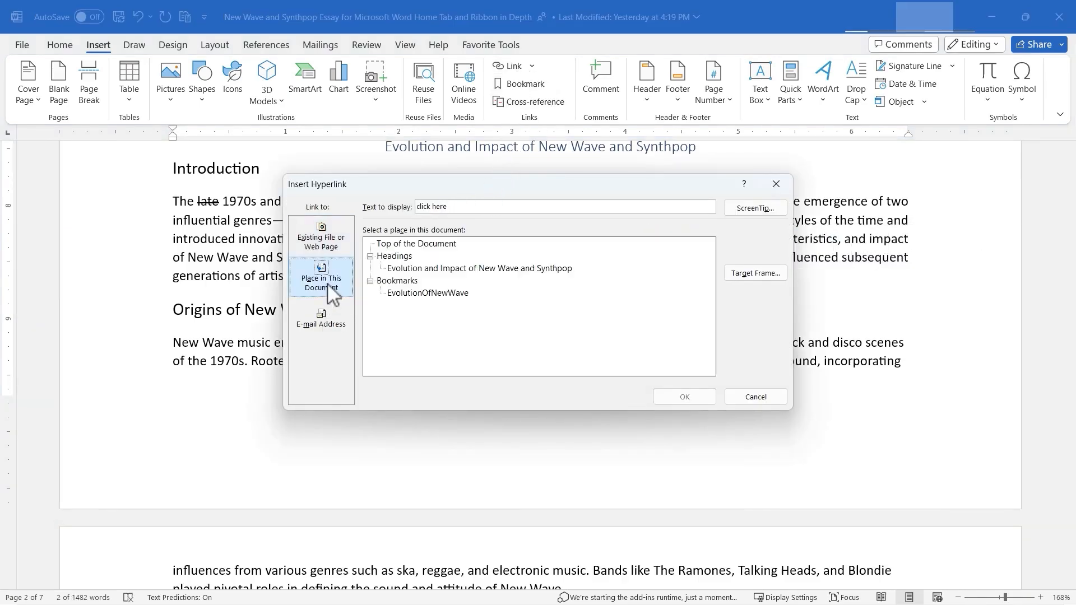
{"action": "left_click", "coordinate": [397, 280]}
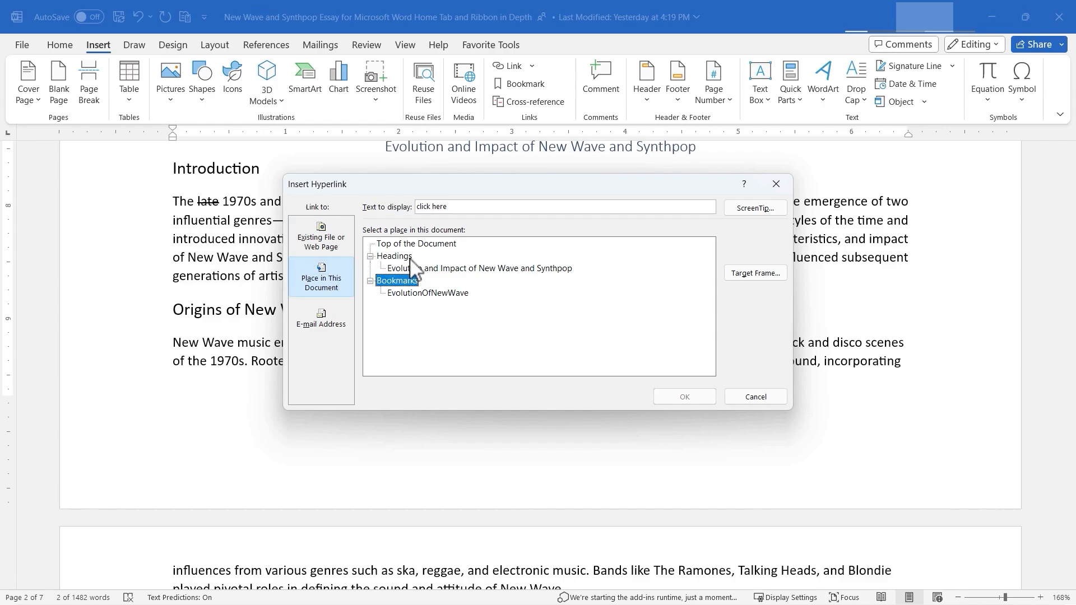
{"action": "left_click", "coordinate": [422, 294]}
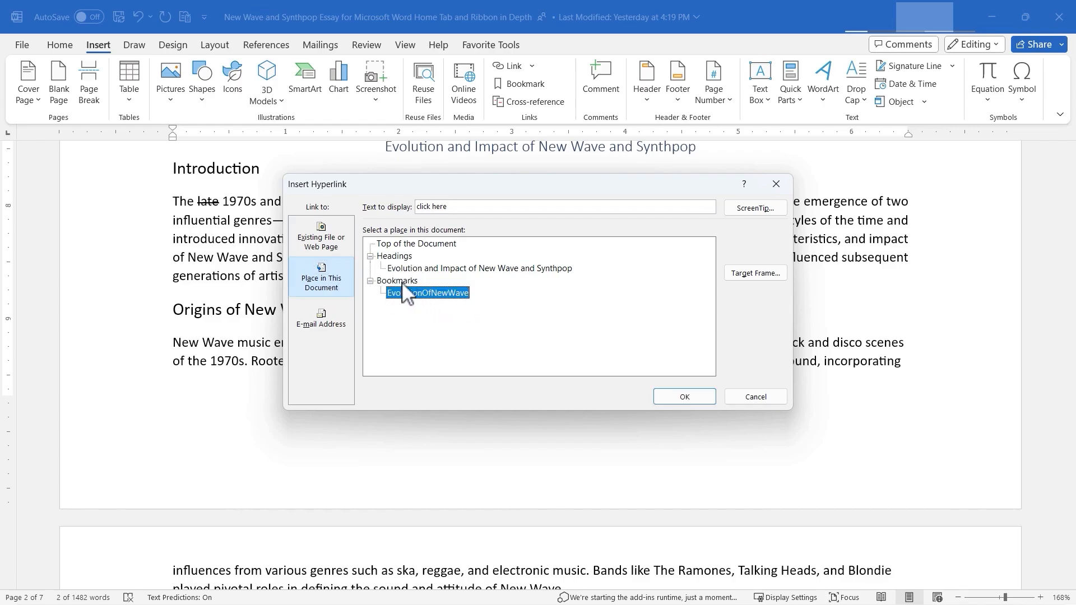
{"action": "left_click", "coordinate": [686, 398]}
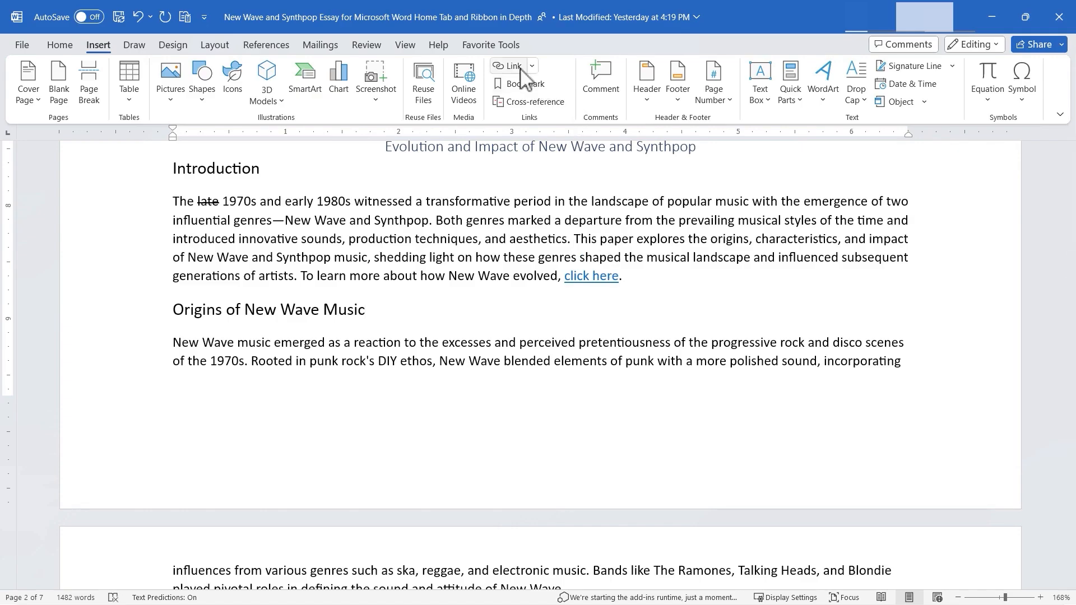
- Insert a hyperlinked paragraph-number cross-reference to the numbered item Simple Minds after "sound and attitude of New Wave."
{"action": "scroll", "coordinate": [583, 253], "scroll_direction": "down", "scroll_amount": 3}
{"action": "left_click", "coordinate": [567, 368]}
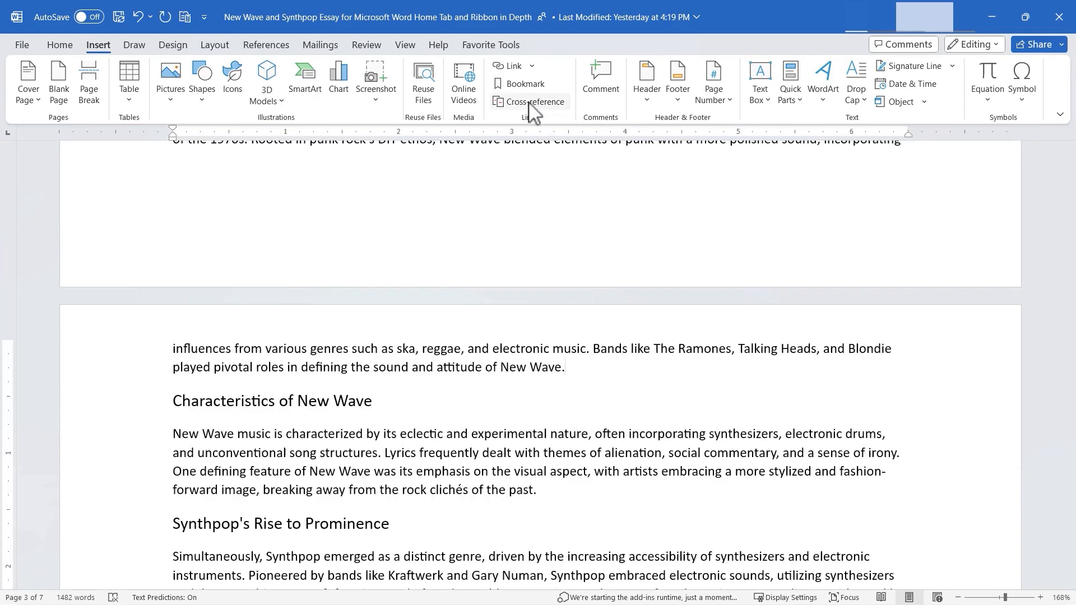
{"action": "scroll", "coordinate": [527, 171], "scroll_direction": "down", "scroll_amount": 3}
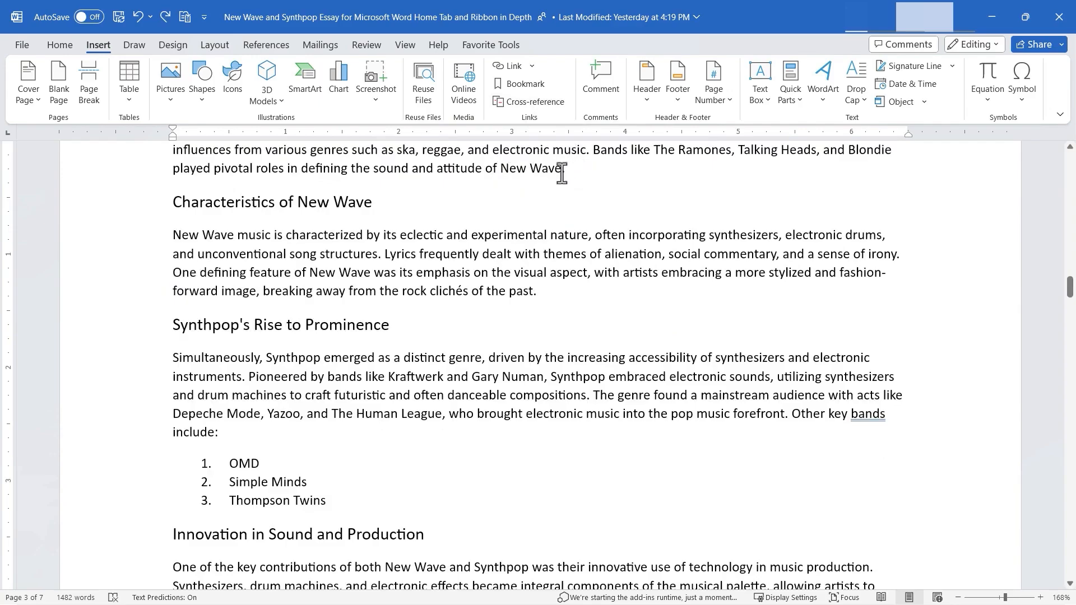
{"action": "left_click", "coordinate": [529, 102]}
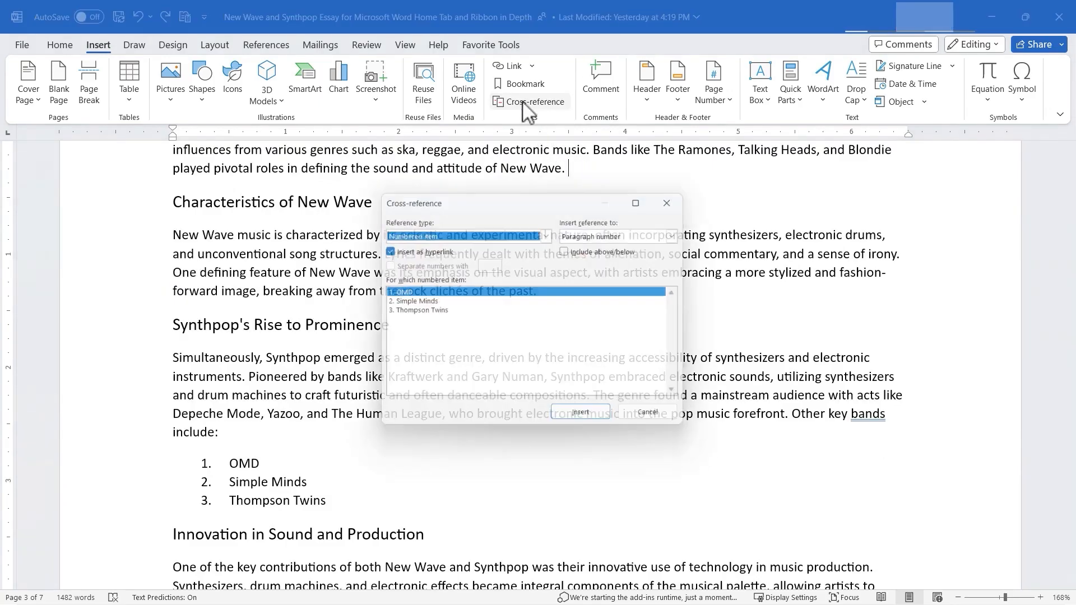
{"action": "left_click", "coordinate": [419, 303]}
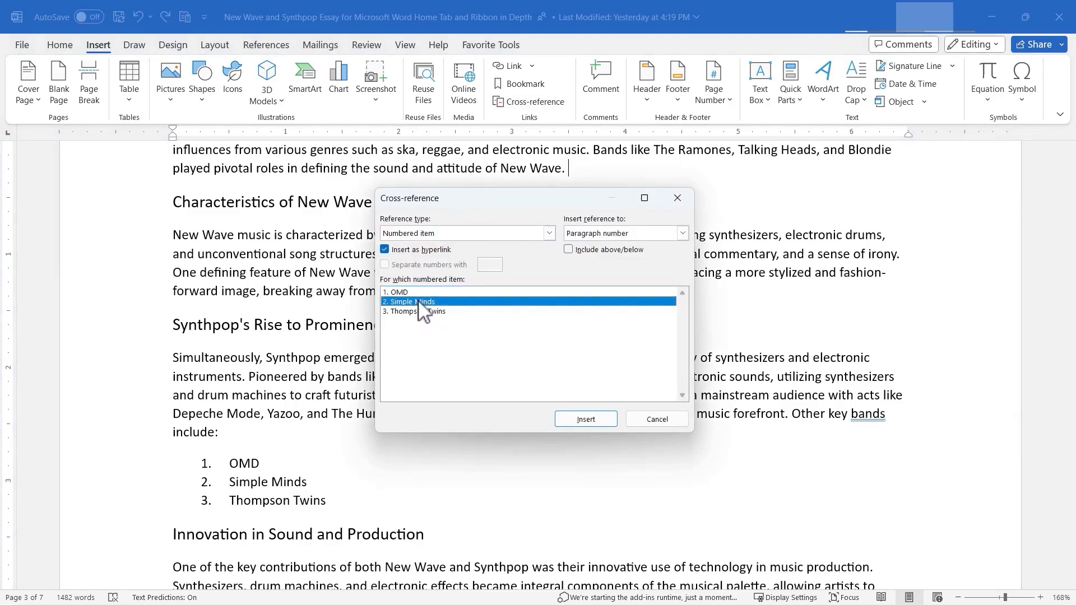
{"action": "left_click", "coordinate": [594, 418]}
{"action": "left_click", "coordinate": [656, 419]}
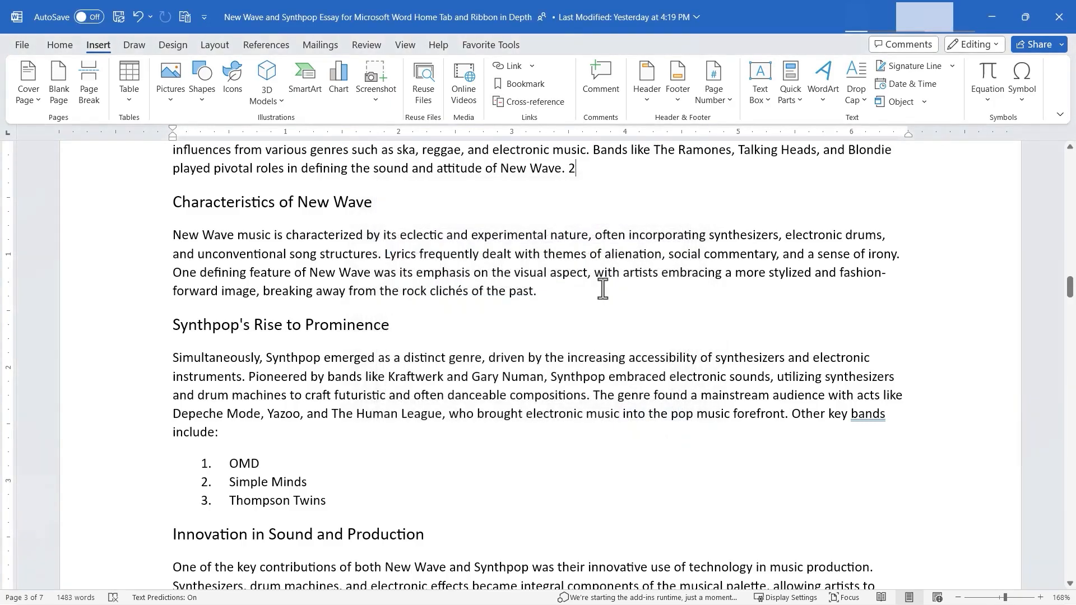
{"action": "left_click_drag", "start_coordinate": [1069, 287], "coordinate": [564, 236]}
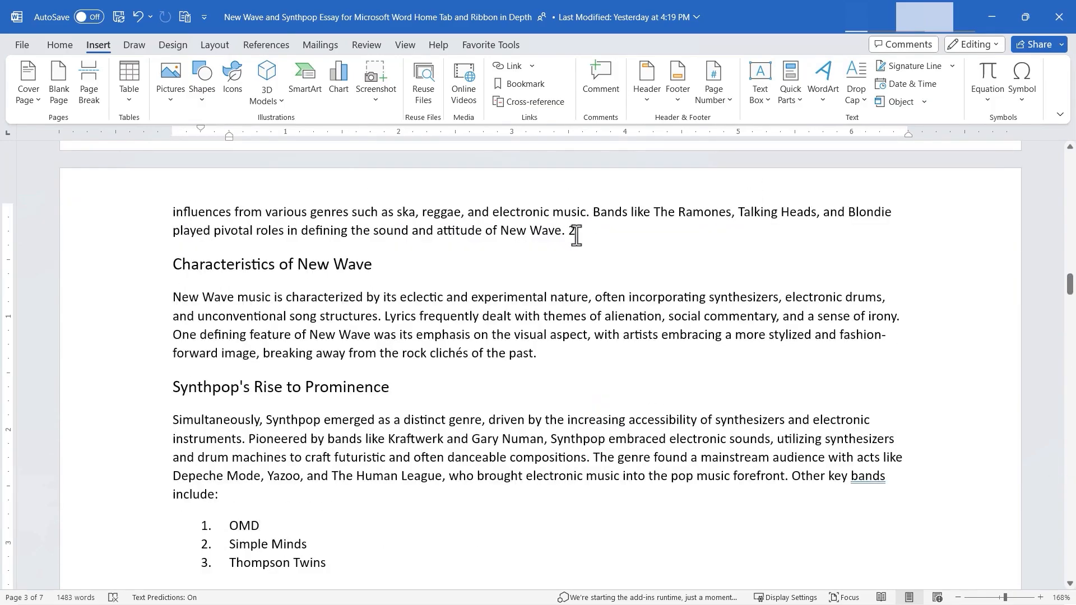
- Post the comment "This is my favorite paragraph!" on the heading Synthpop's Rise to Prominence
{"action": "left_click", "coordinate": [427, 378]}
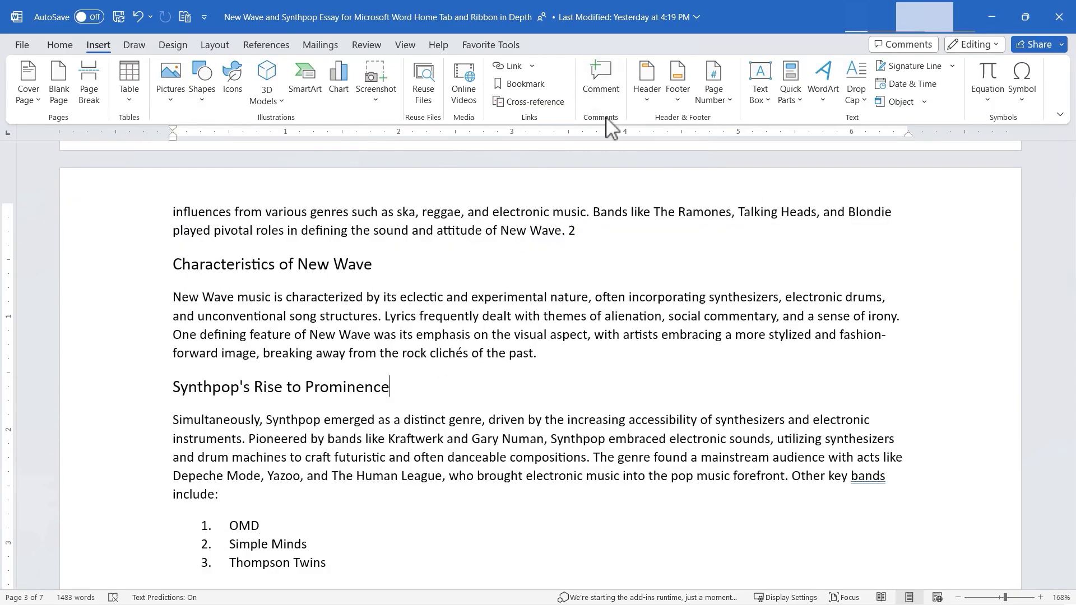
{"action": "left_click", "coordinate": [611, 98]}
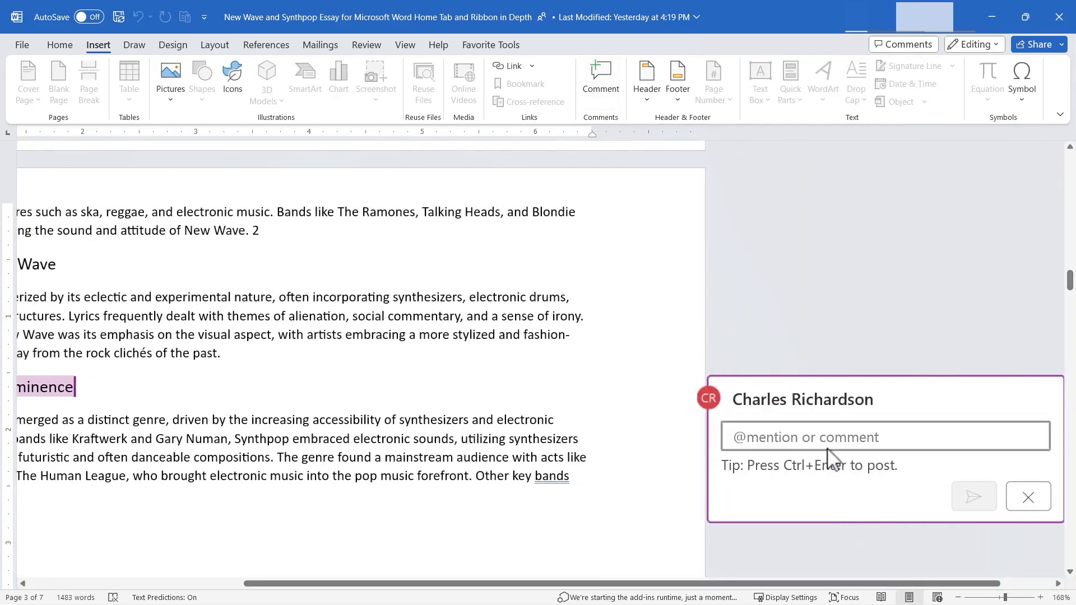
{"action": "type", "text": "This is my favorite paragraph!"}
{"action": "left_click", "coordinate": [970, 498]}
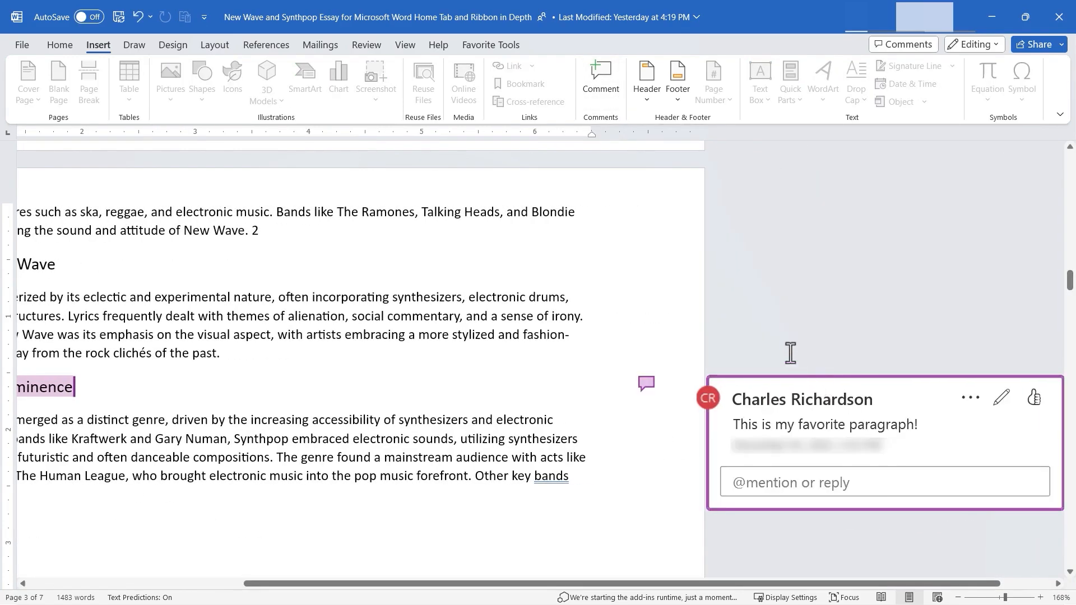
- Like the comment on the Synthpop's Rise to Prominence heading and delete its thread
{"action": "left_click", "coordinate": [693, 353]}
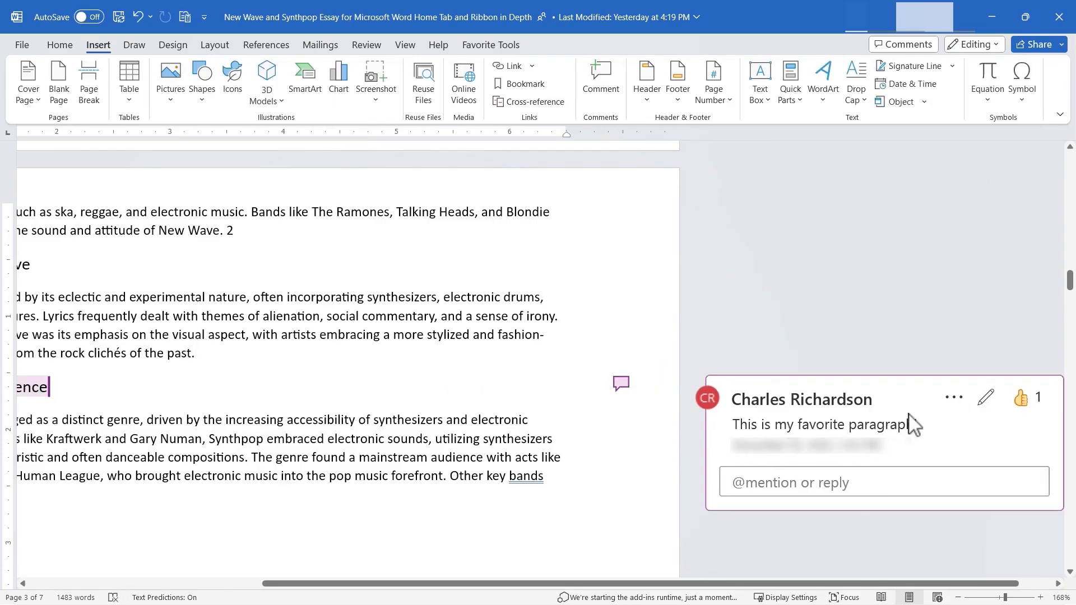
{"action": "left_click", "coordinate": [954, 397]}
{"action": "left_click", "coordinate": [964, 455]}
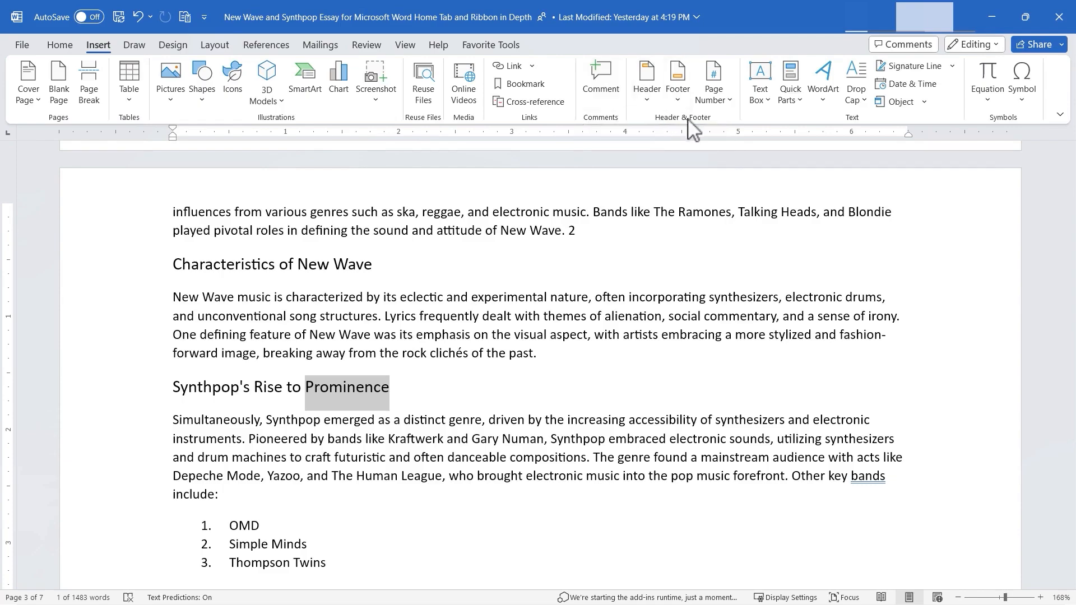
- Insert the built-in Whisp header and enter December 25 in its date field
{"action": "left_click", "coordinate": [644, 85]}
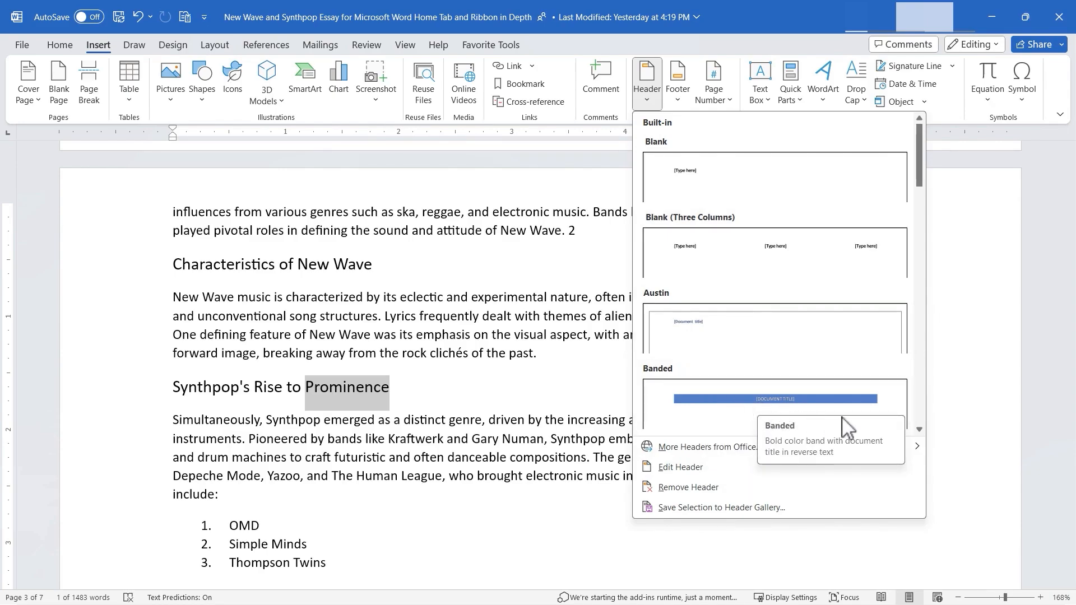
{"action": "scroll", "coordinate": [737, 420], "scroll_direction": "down", "scroll_amount": 5}
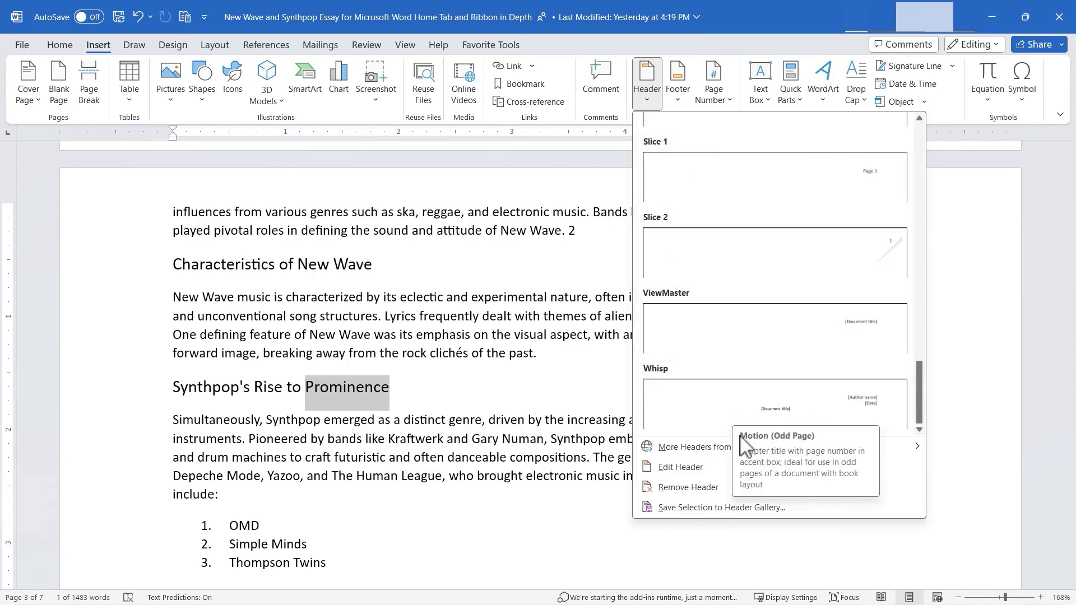
{"action": "mouse_move", "coordinate": [747, 449]}
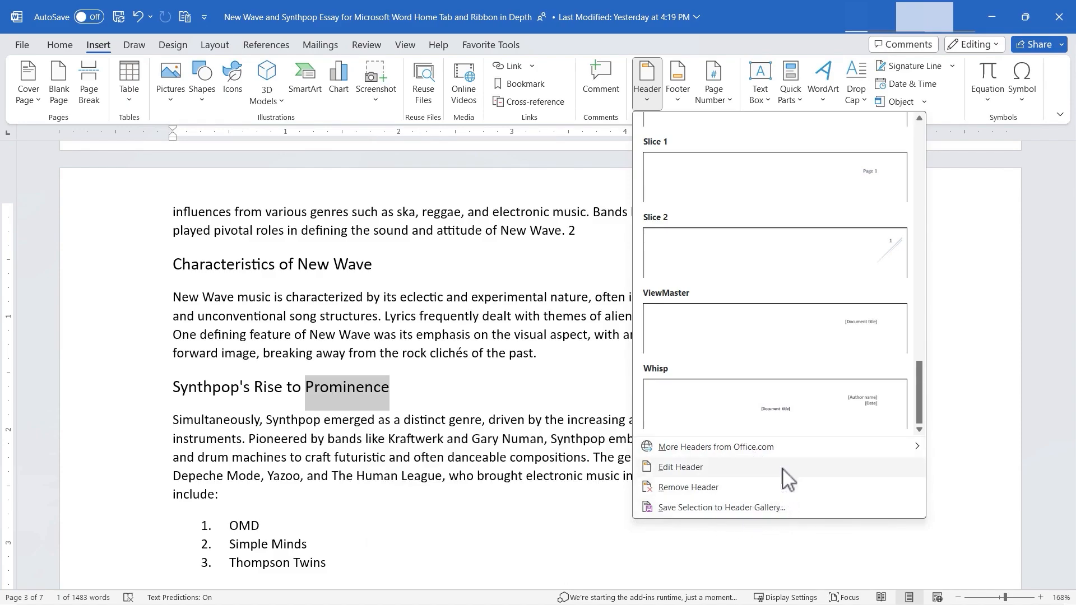
{"action": "left_click", "coordinate": [732, 400]}
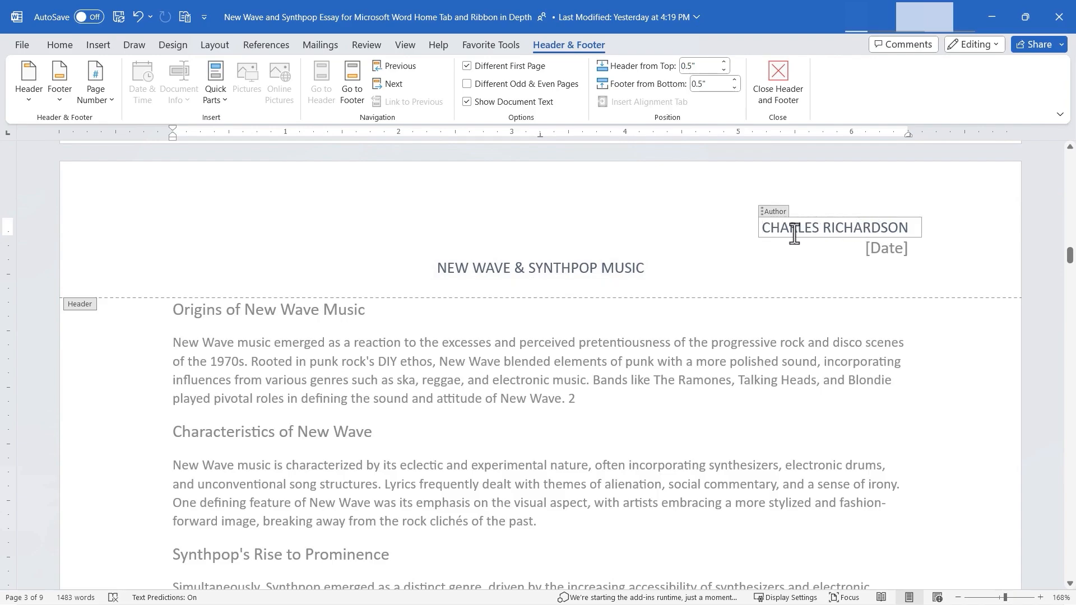
{"action": "left_click", "coordinate": [898, 253]}
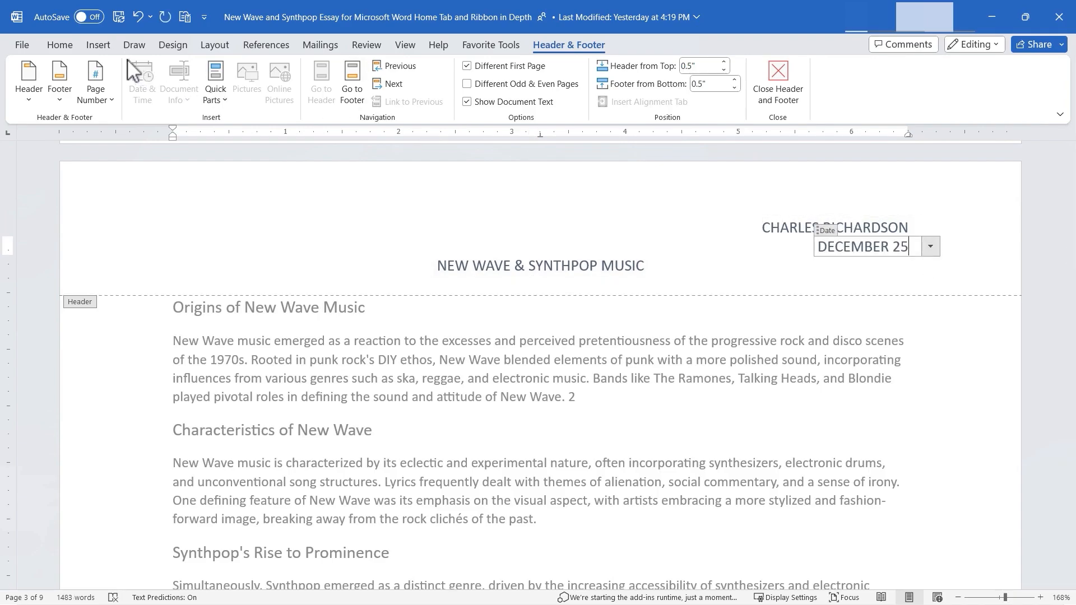
- Reapply the Whisp header with the date shown as 12/25/23 and return to the body at the Characteristics of New Wave heading
{"action": "left_click", "coordinate": [98, 45]}
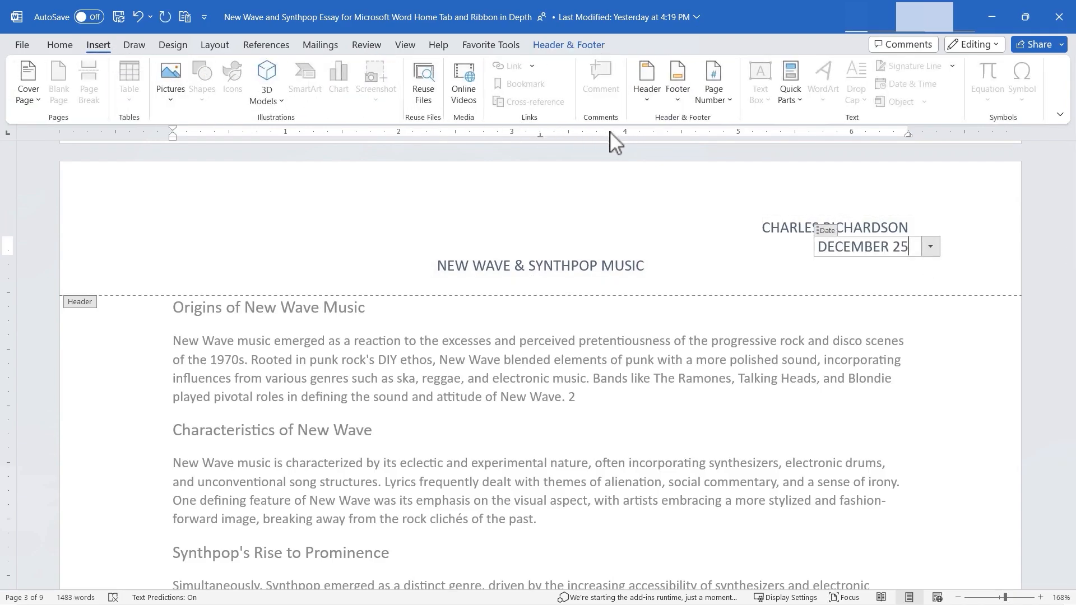
{"action": "left_click", "coordinate": [647, 81]}
{"action": "left_click_drag", "start_coordinate": [921, 179], "coordinate": [920, 392]}
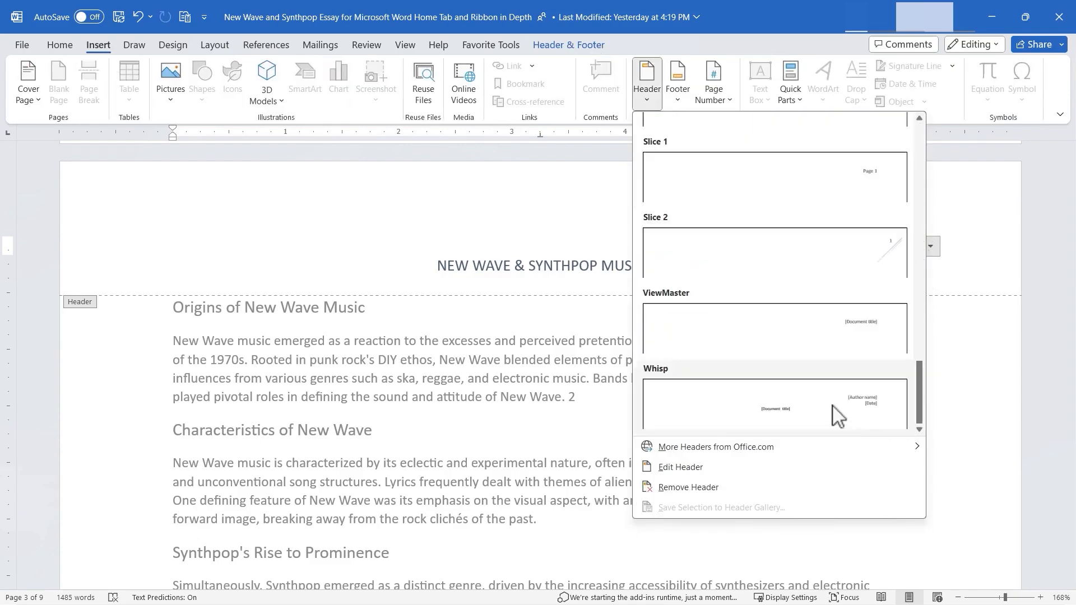
{"action": "left_click", "coordinate": [742, 386]}
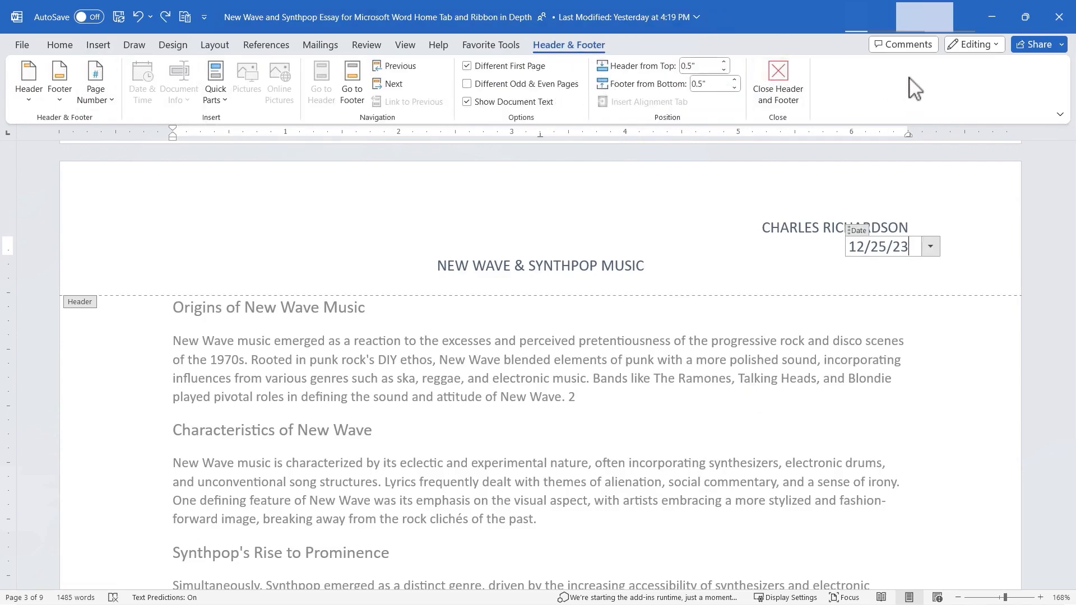
{"action": "left_click", "coordinate": [779, 84]}
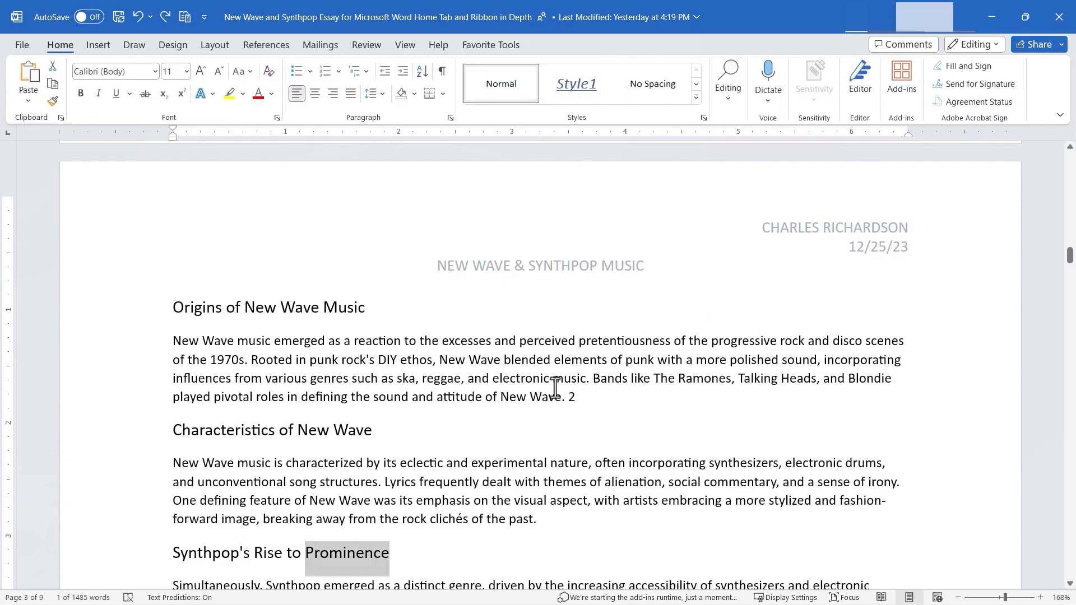
{"action": "left_click", "coordinate": [524, 408]}
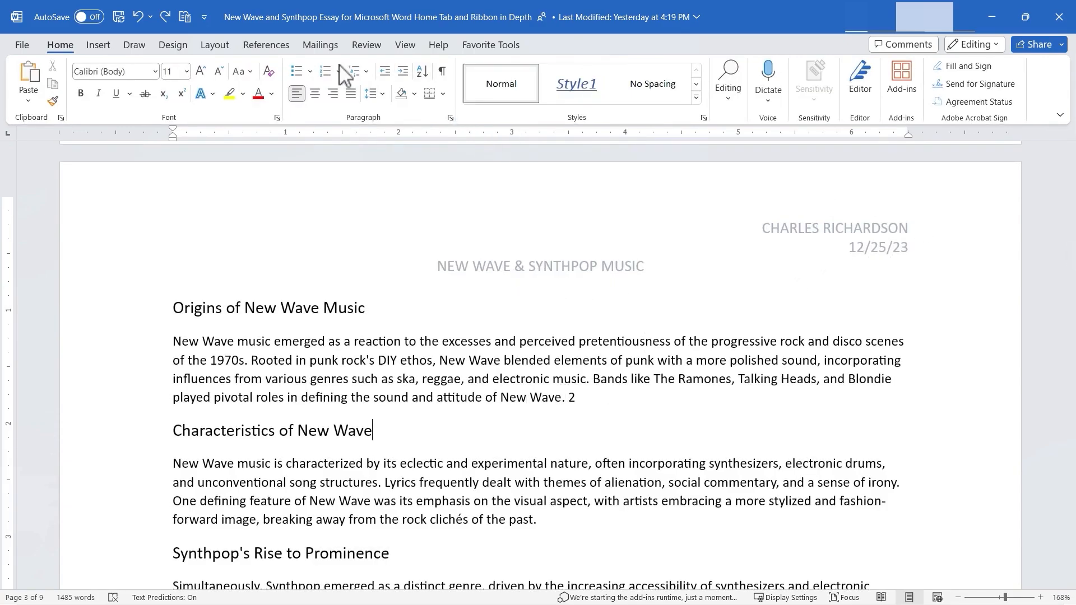
- Browse the built-in footer designs down to Whisp and leave the gallery without applying one
{"action": "left_click", "coordinate": [98, 46]}
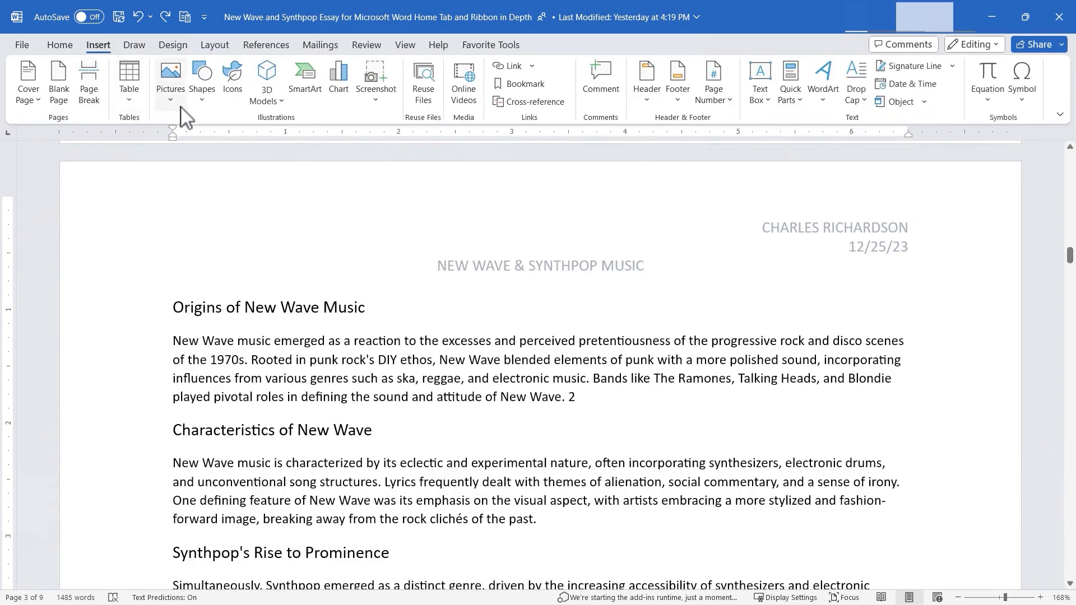
{"action": "left_click", "coordinate": [677, 79]}
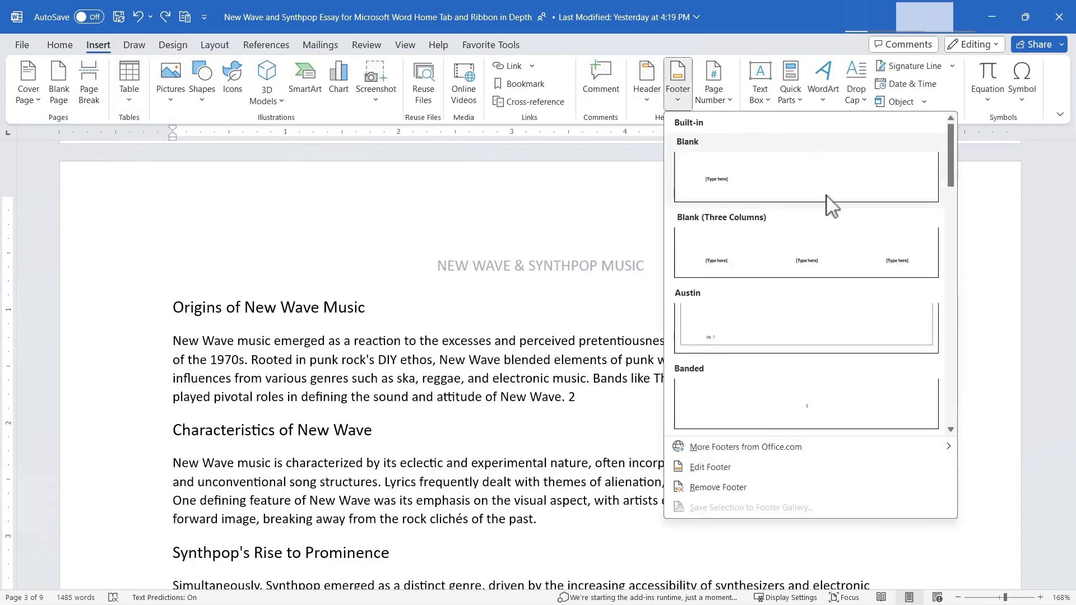
{"action": "scroll", "coordinate": [841, 249], "scroll_direction": "down", "scroll_amount": 5}
{"action": "scroll", "coordinate": [838, 250], "scroll_direction": "down", "scroll_amount": 5}
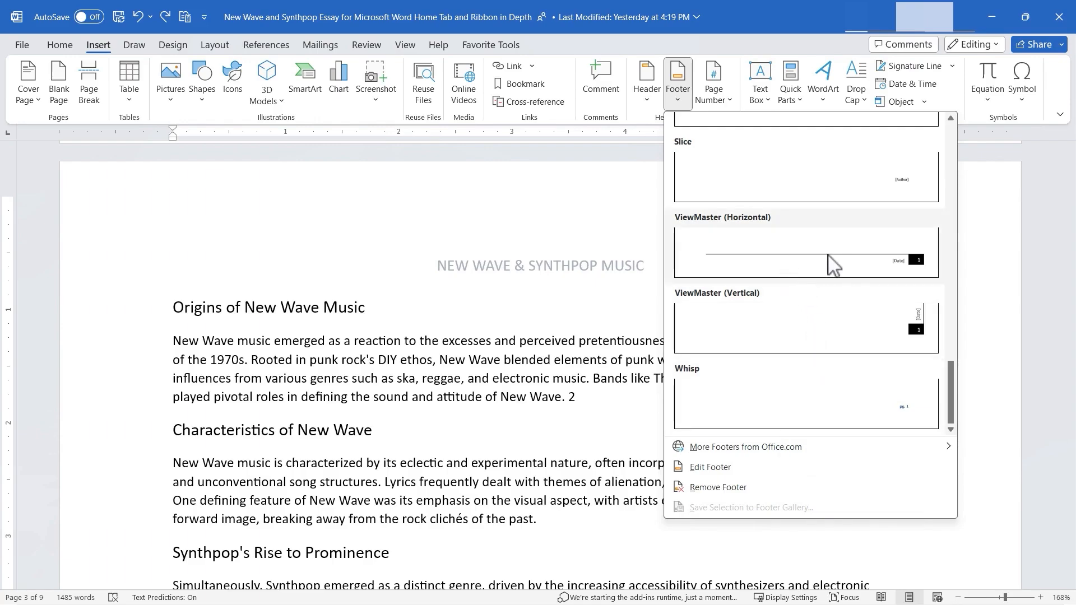
{"action": "left_click", "coordinate": [635, 228]}
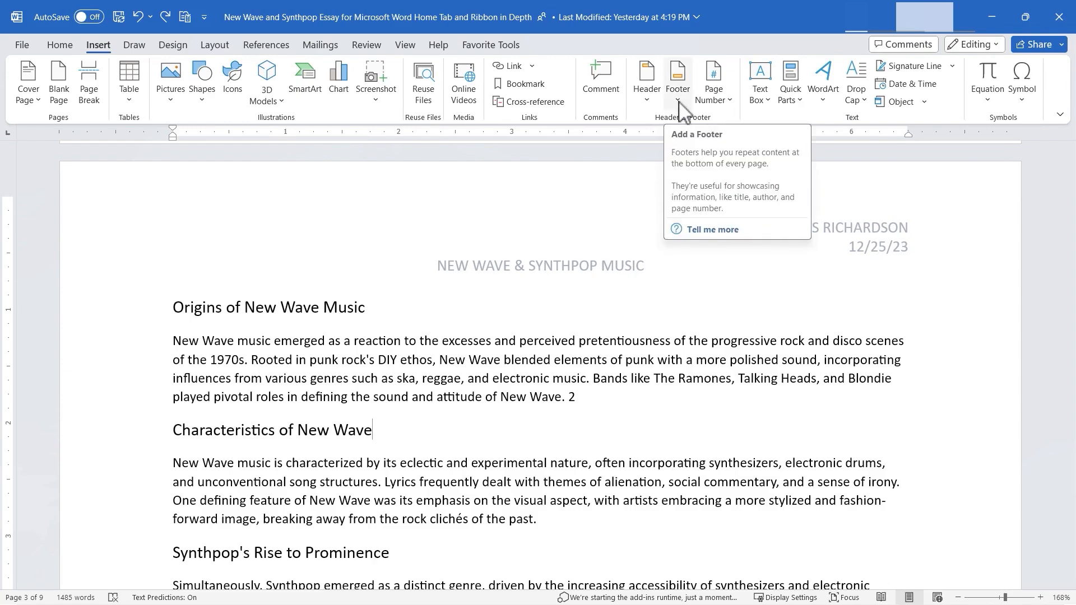
- Add page numbers at the bottom of the page in the Accent Bar 4 style
{"action": "left_click", "coordinate": [712, 101]}
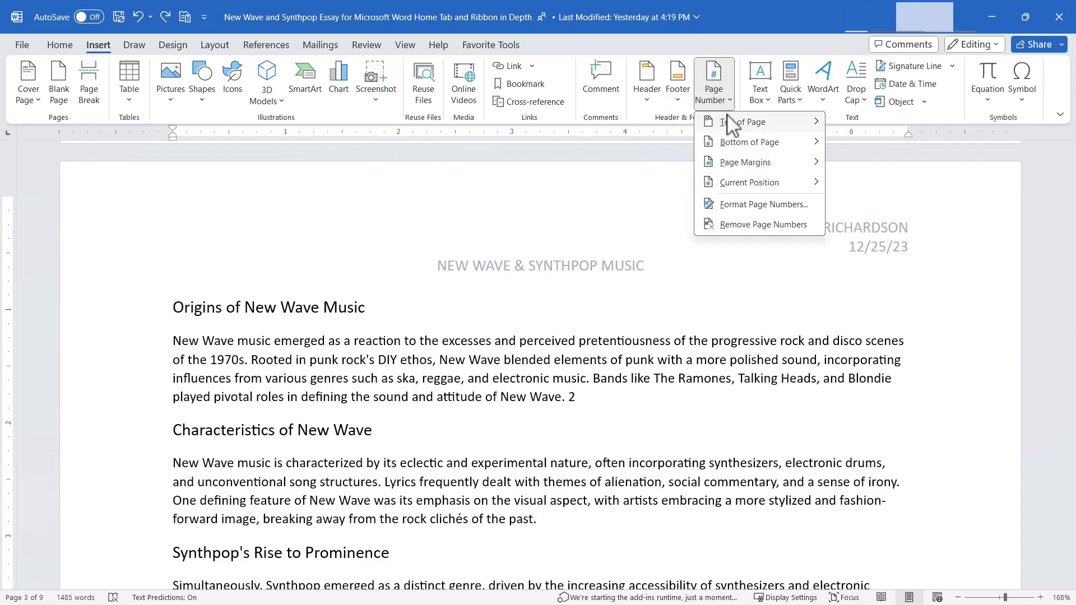
{"action": "mouse_move", "coordinate": [749, 119]}
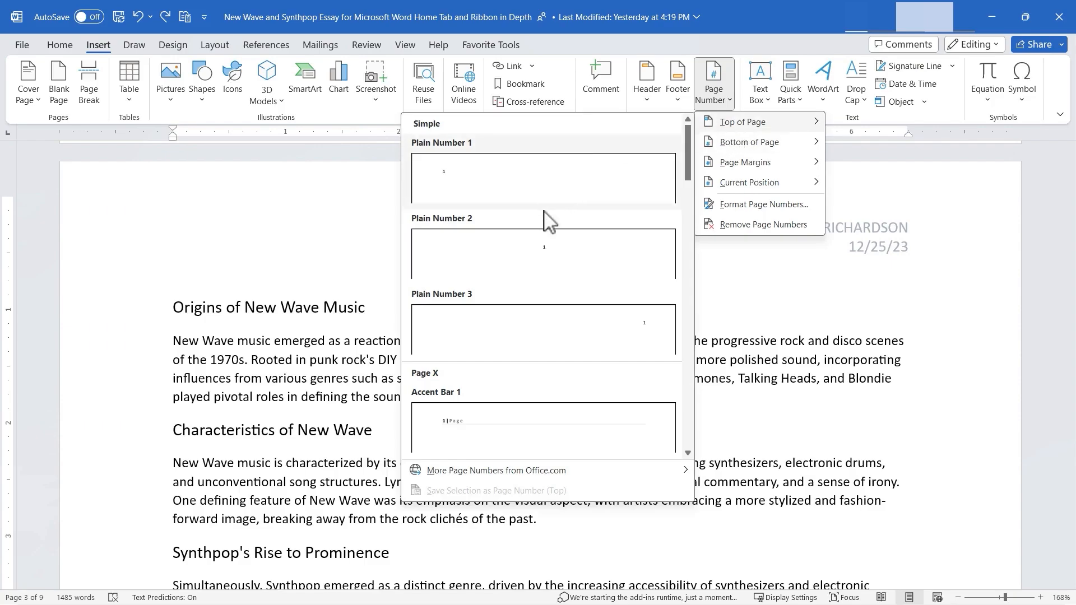
{"action": "scroll", "coordinate": [547, 253], "scroll_direction": "down", "scroll_amount": 8}
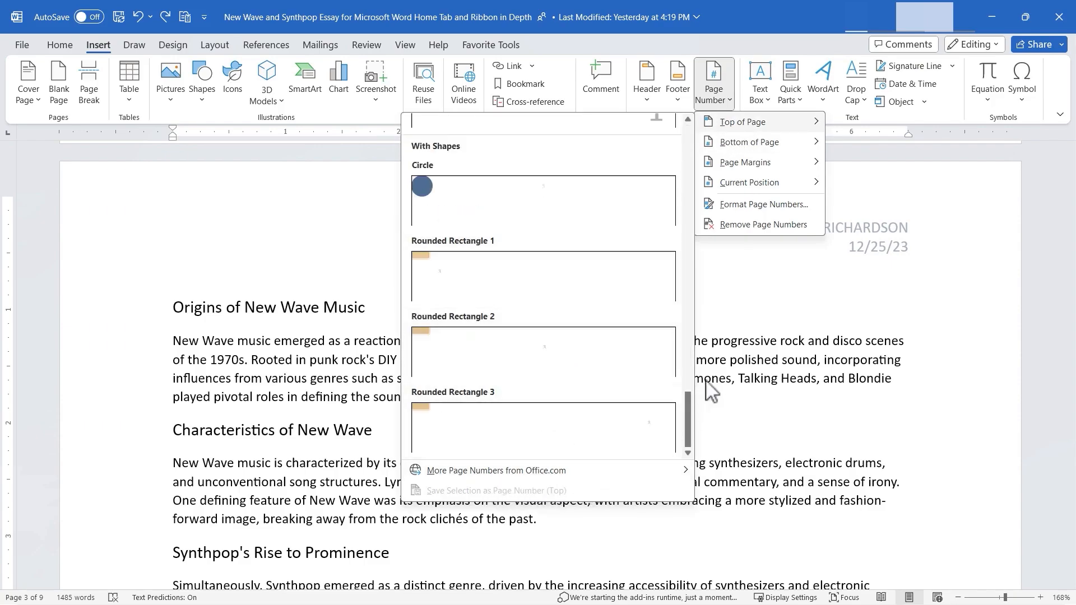
{"action": "mouse_move", "coordinate": [780, 144]}
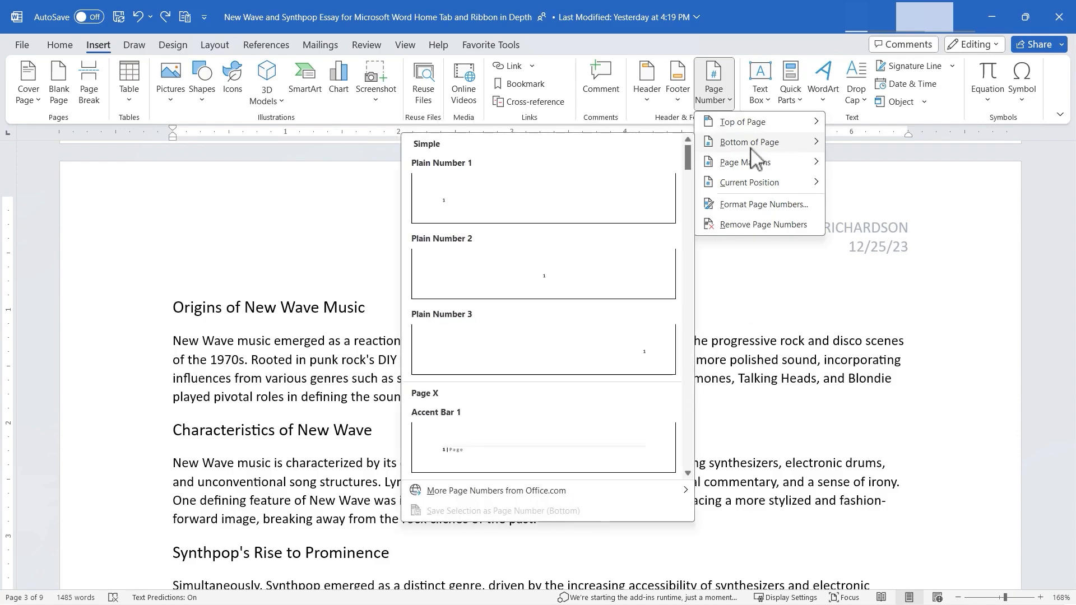
{"action": "scroll", "coordinate": [547, 369], "scroll_direction": "down", "scroll_amount": 10}
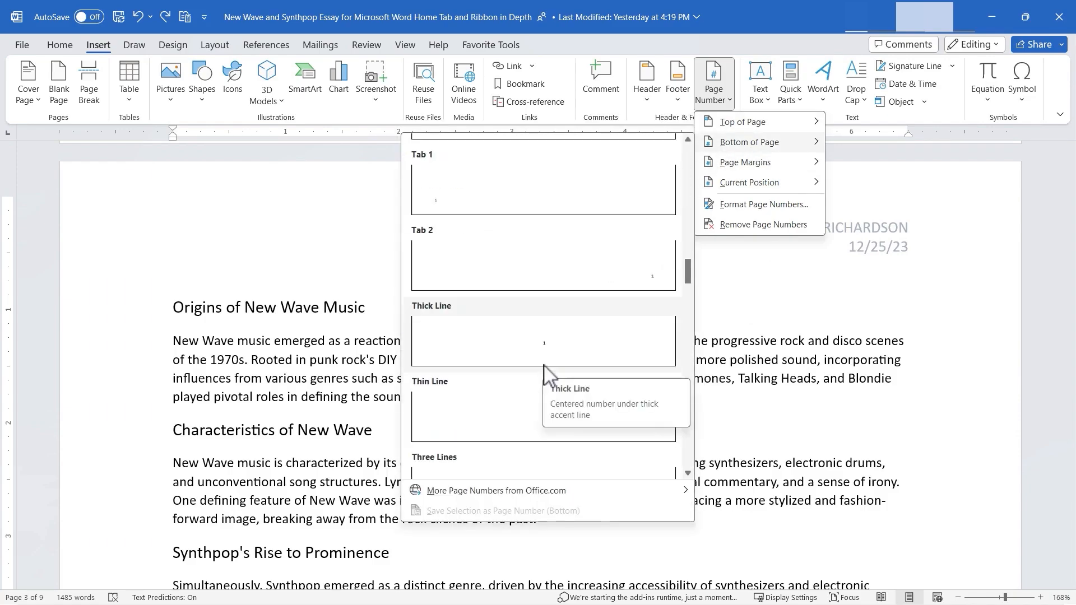
{"action": "scroll", "coordinate": [548, 374], "scroll_direction": "up", "scroll_amount": 5}
{"action": "scroll", "coordinate": [547, 280], "scroll_direction": "up", "scroll_amount": 6}
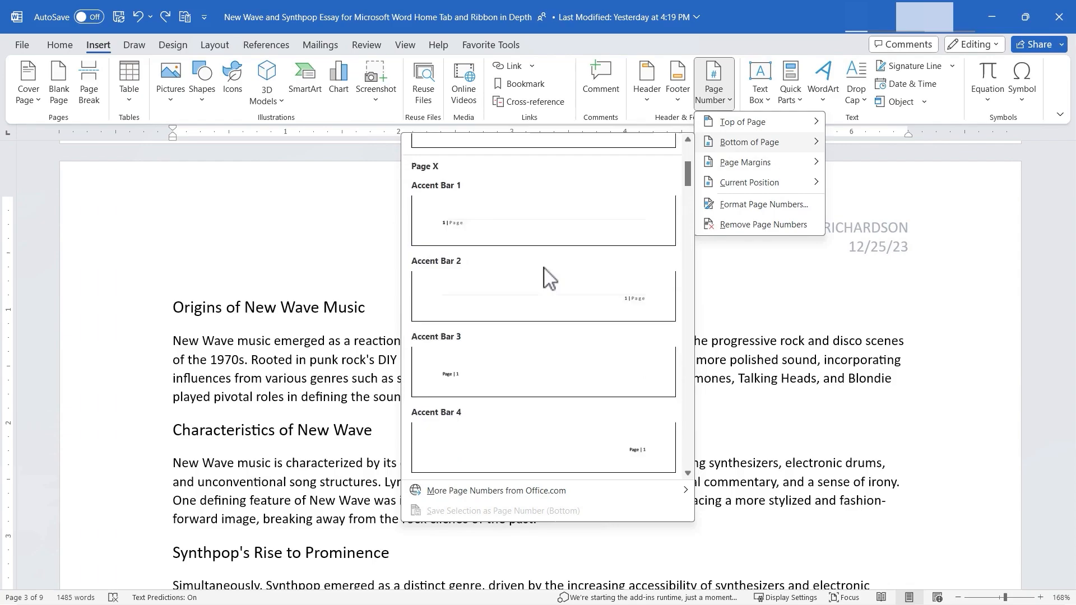
{"action": "scroll", "coordinate": [630, 346], "scroll_direction": "down", "scroll_amount": 4}
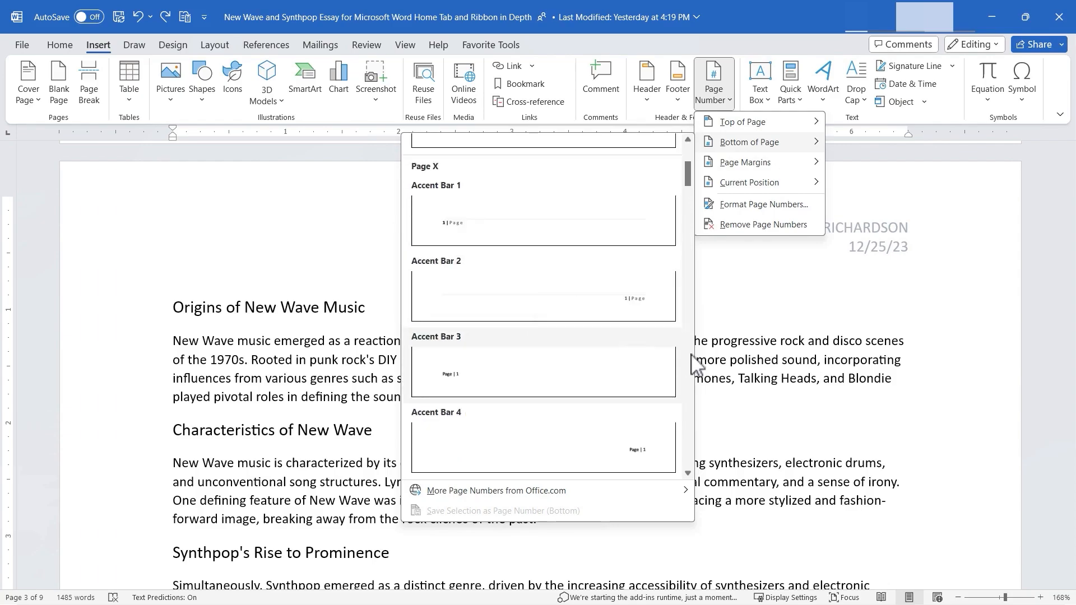
{"action": "left_click", "coordinate": [631, 448]}
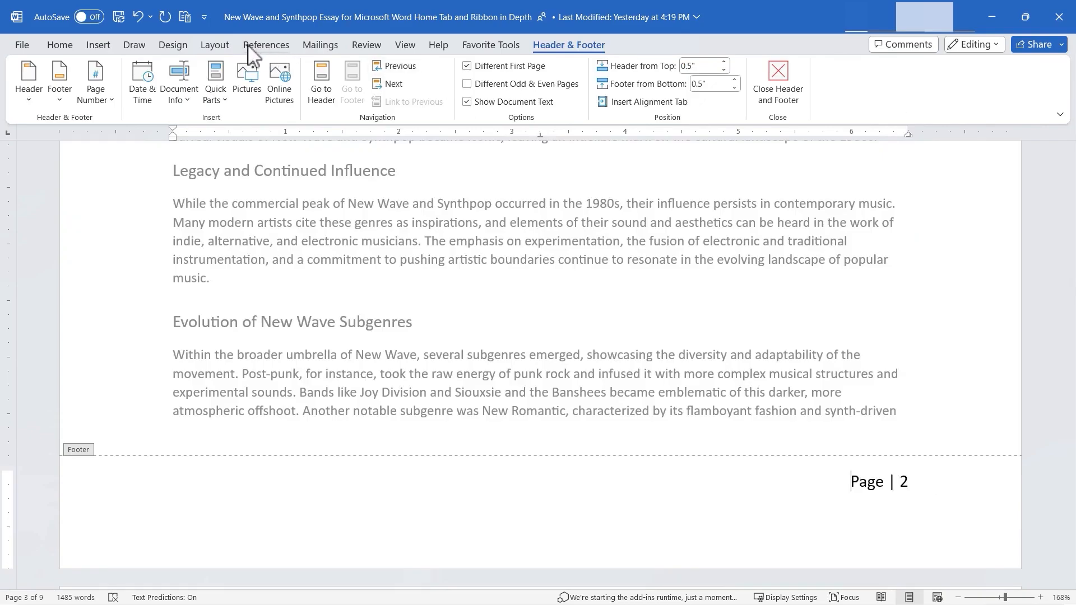
- Set the page numbering to start at 1 in the 1, 2, 3 format and close footer editing
{"action": "left_click", "coordinate": [99, 45]}
{"action": "left_click", "coordinate": [714, 92]}
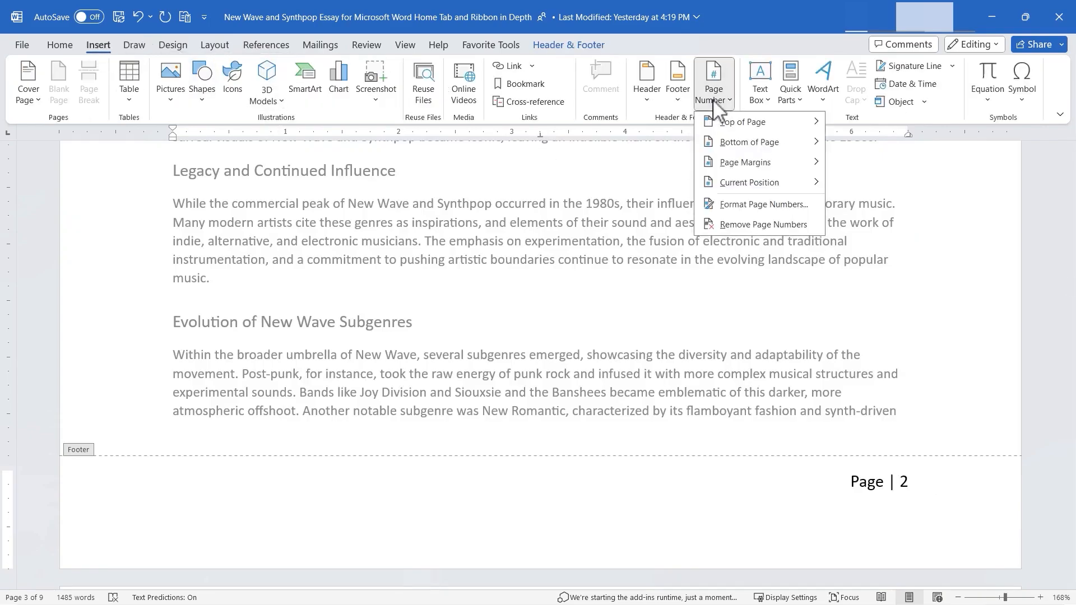
{"action": "left_click", "coordinate": [768, 205]}
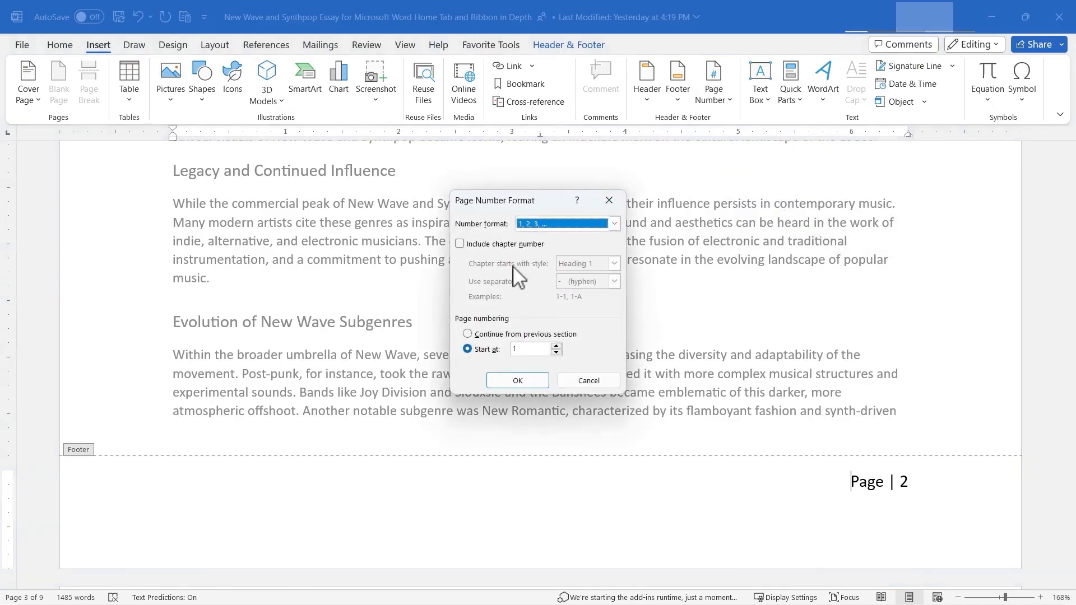
{"action": "left_click", "coordinate": [557, 346]}
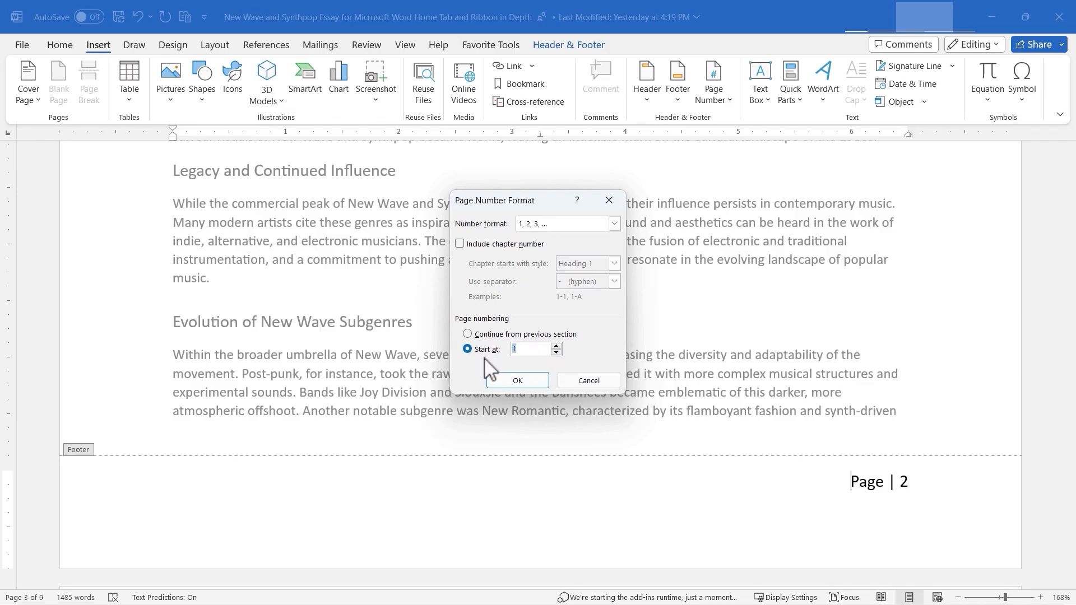
{"action": "left_click", "coordinate": [517, 380]}
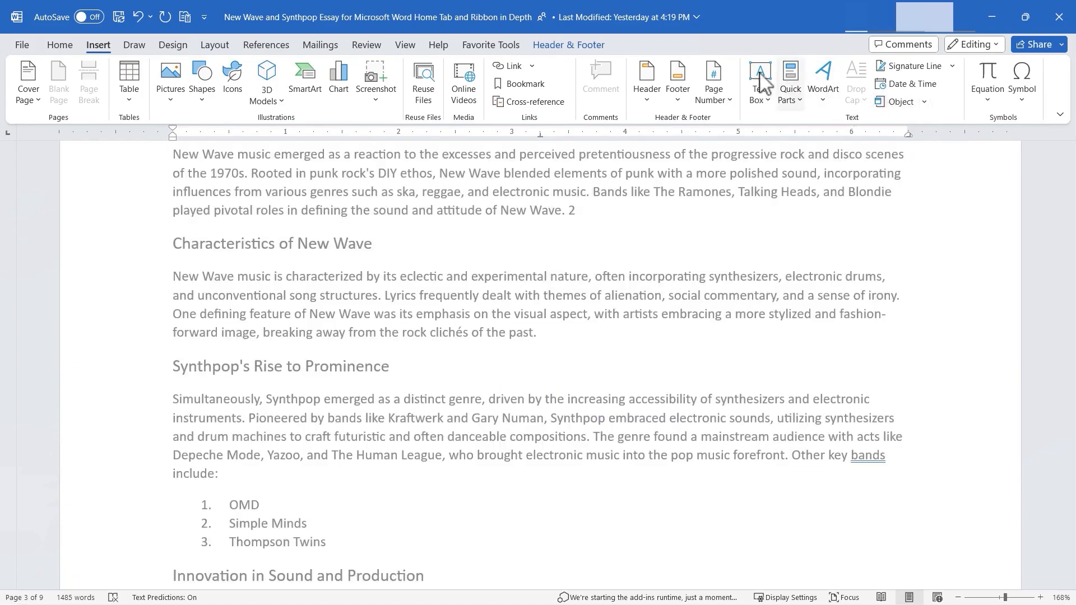
{"action": "left_click", "coordinate": [570, 48]}
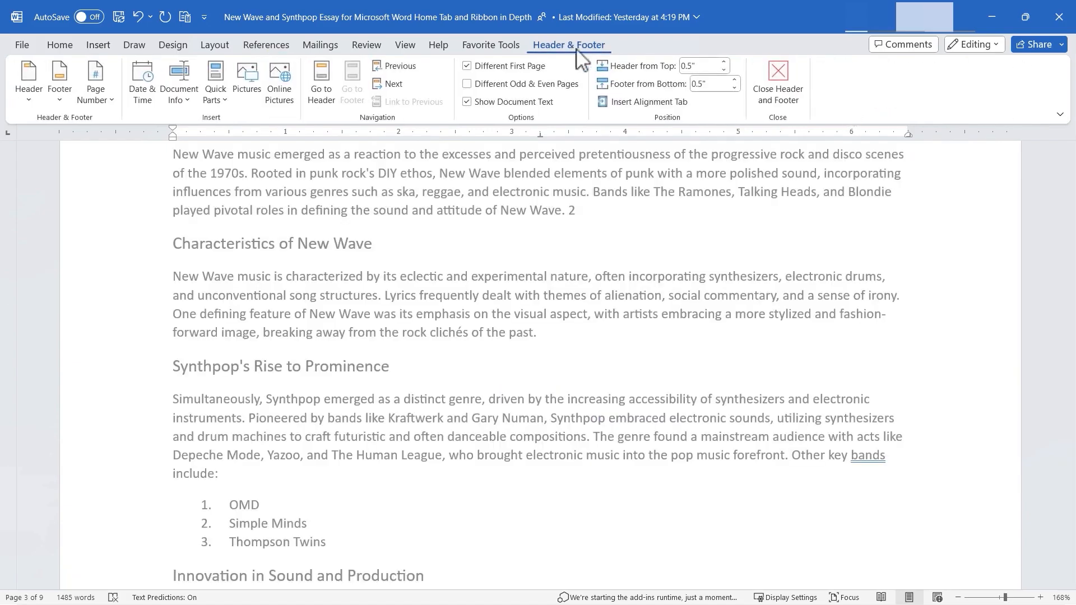
{"action": "left_click", "coordinate": [779, 78]}
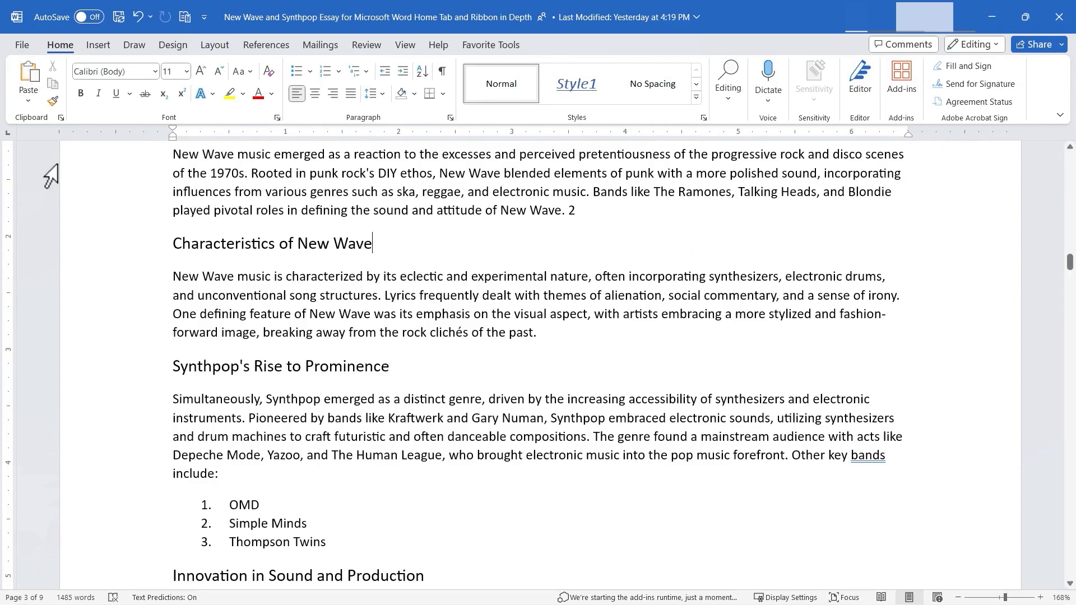
- Browse the built-in text box designs and insert the Banded Quote at the Characteristics of New Wave heading
{"action": "left_click", "coordinate": [98, 48]}
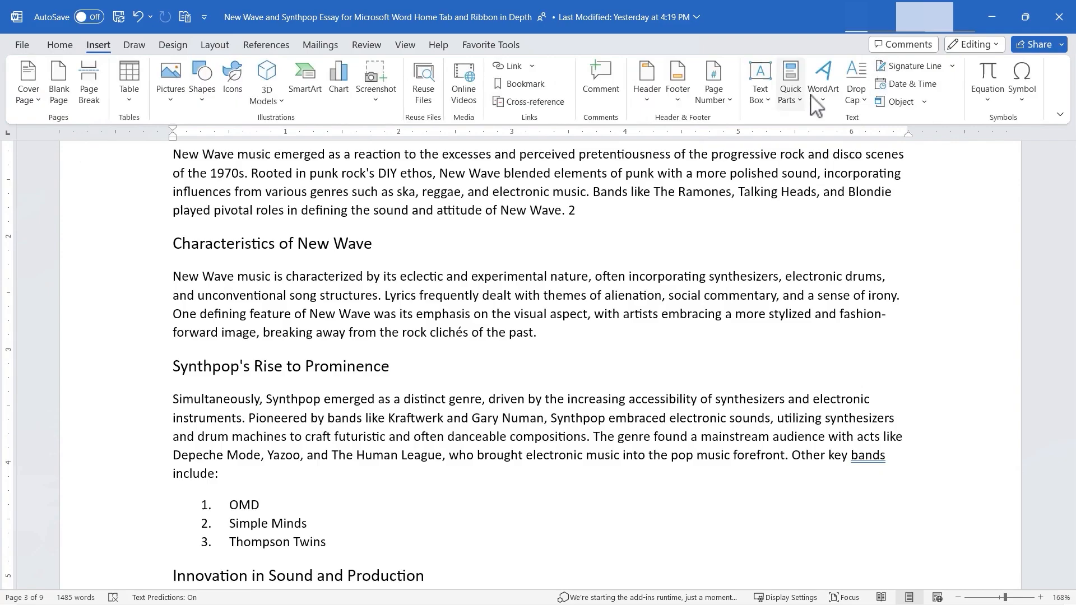
{"action": "left_click", "coordinate": [760, 108]}
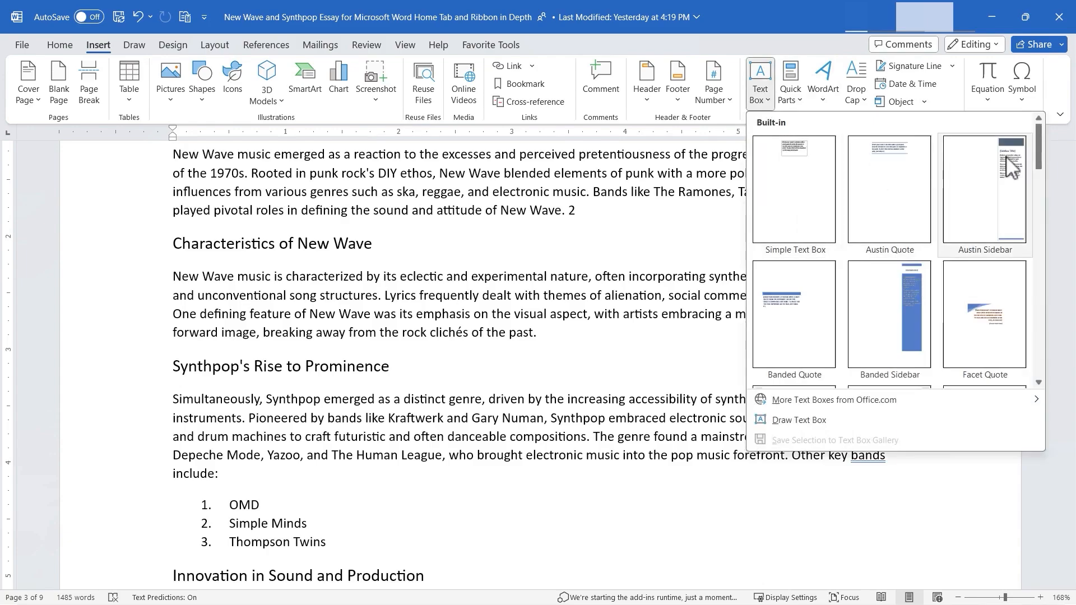
{"action": "left_click_drag", "start_coordinate": [1038, 145], "coordinate": [1037, 289]}
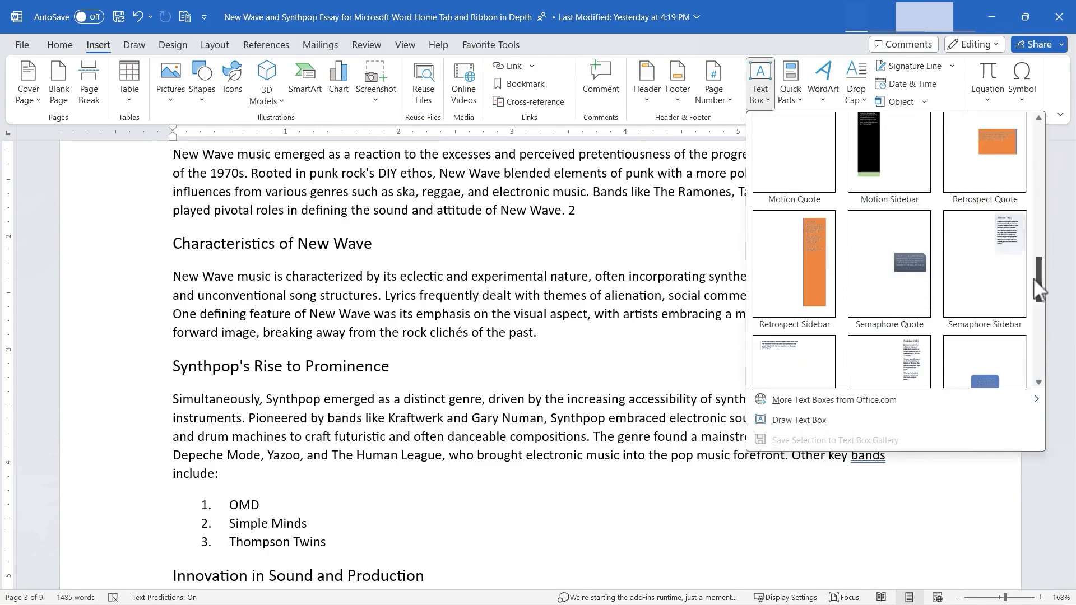
{"action": "scroll", "coordinate": [901, 308], "scroll_direction": "down", "scroll_amount": 5}
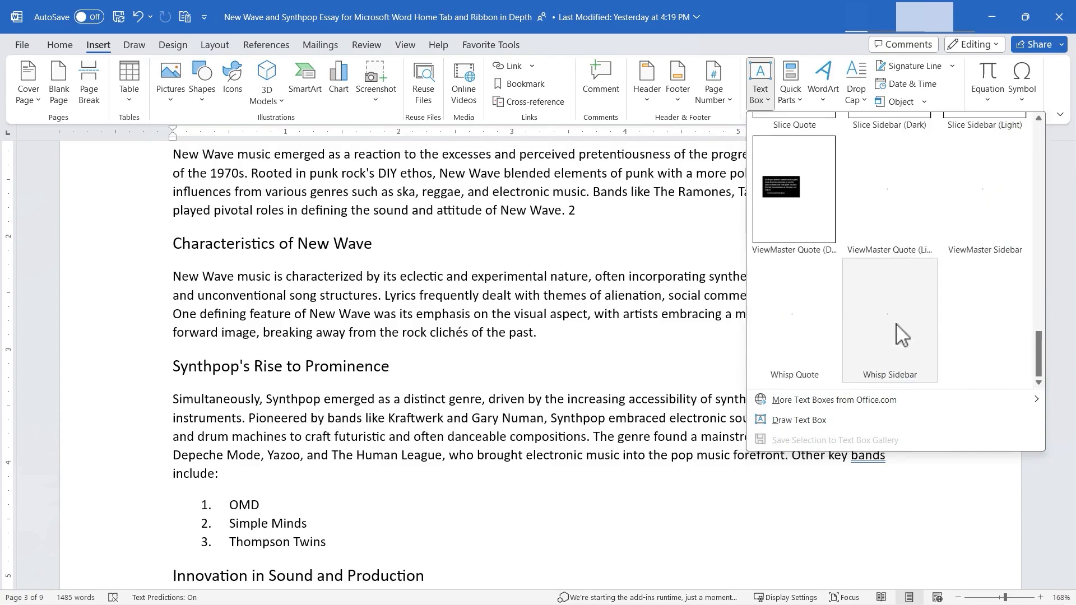
{"action": "scroll", "coordinate": [986, 220], "scroll_direction": "up", "scroll_amount": 10}
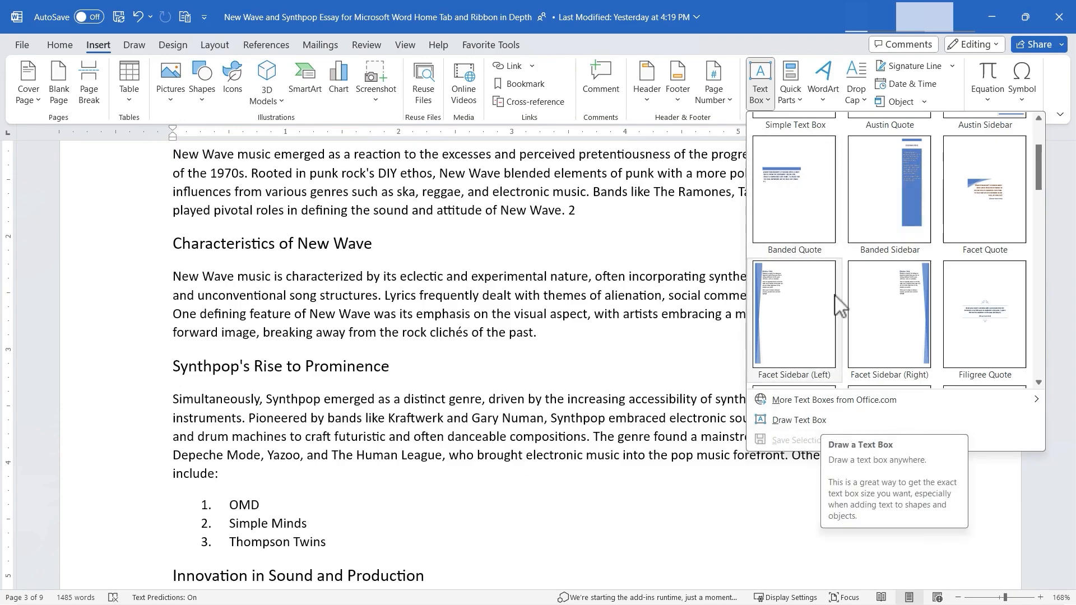
{"action": "left_click", "coordinate": [814, 206]}
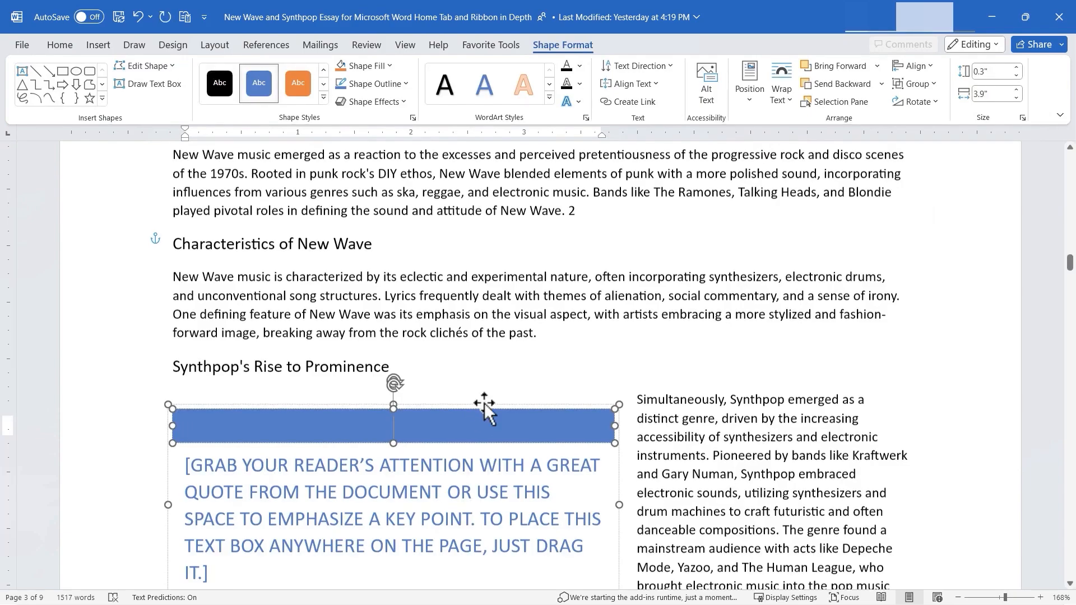
- Replace the quote placeholder with "DO OR DO NOT. THERE IS NO TRY." and move the box beside the Characteristics of New Wave heading
{"action": "left_click", "coordinate": [388, 520]}
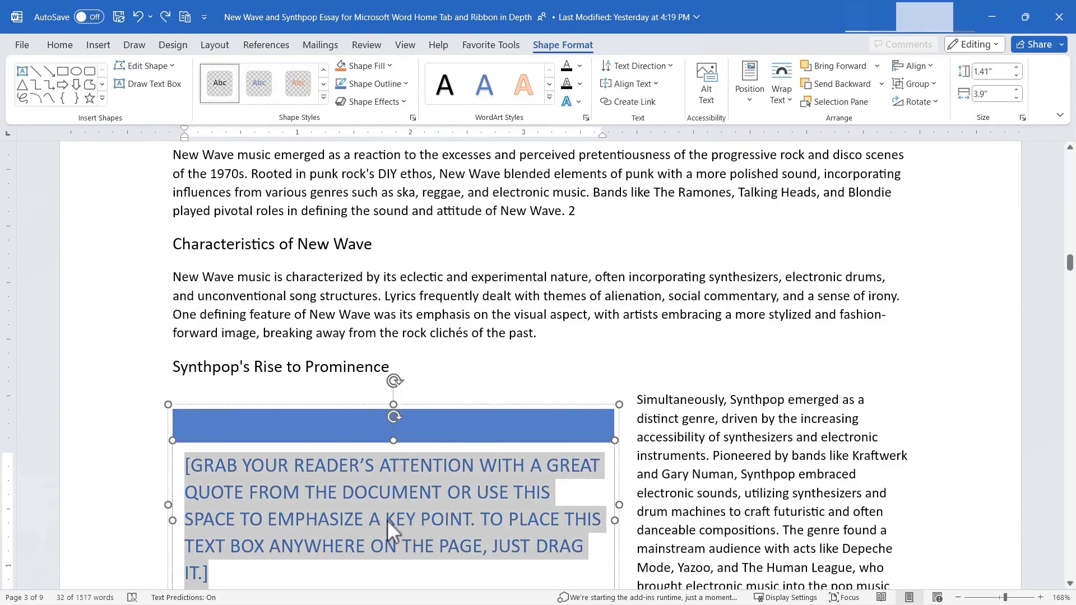
{"action": "type", "text": "DO OR DO "}
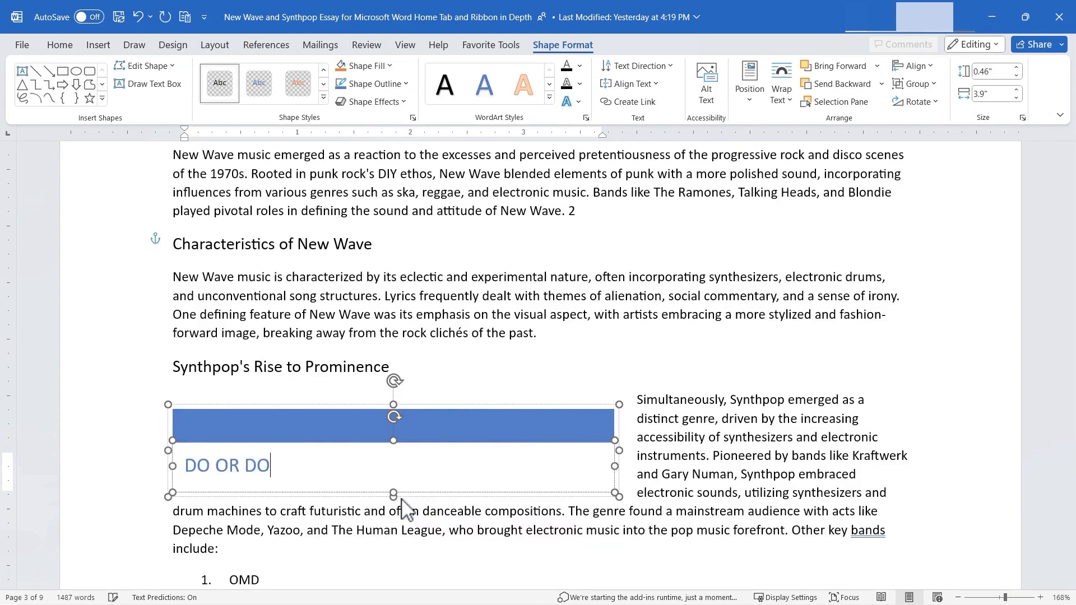
{"action": "type", "text": "NOT. THERE IS NO TRY."}
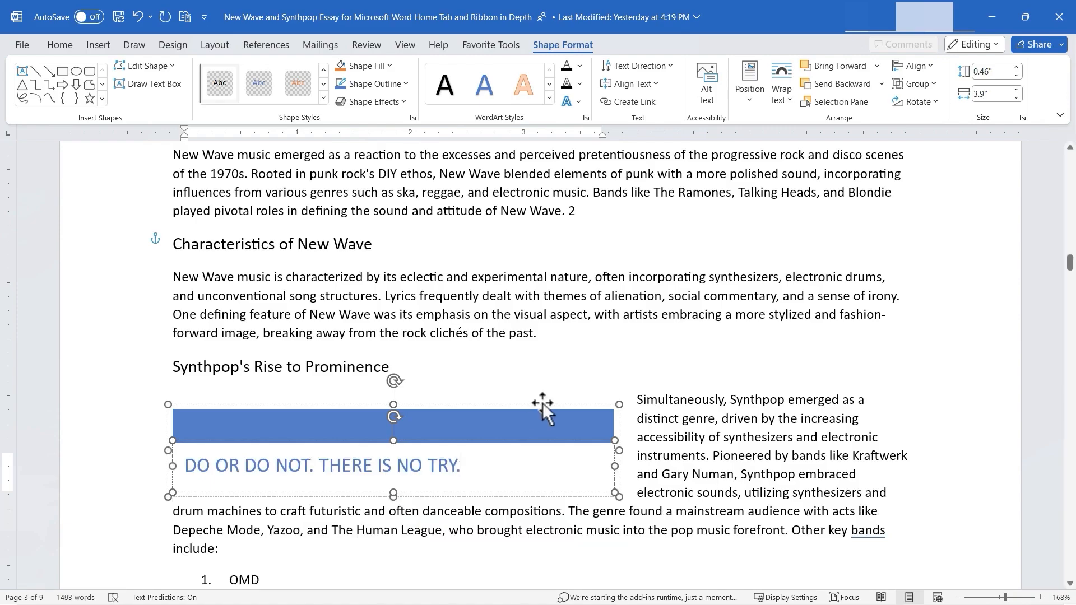
{"action": "left_click_drag", "start_coordinate": [542, 412], "coordinate": [869, 241]}
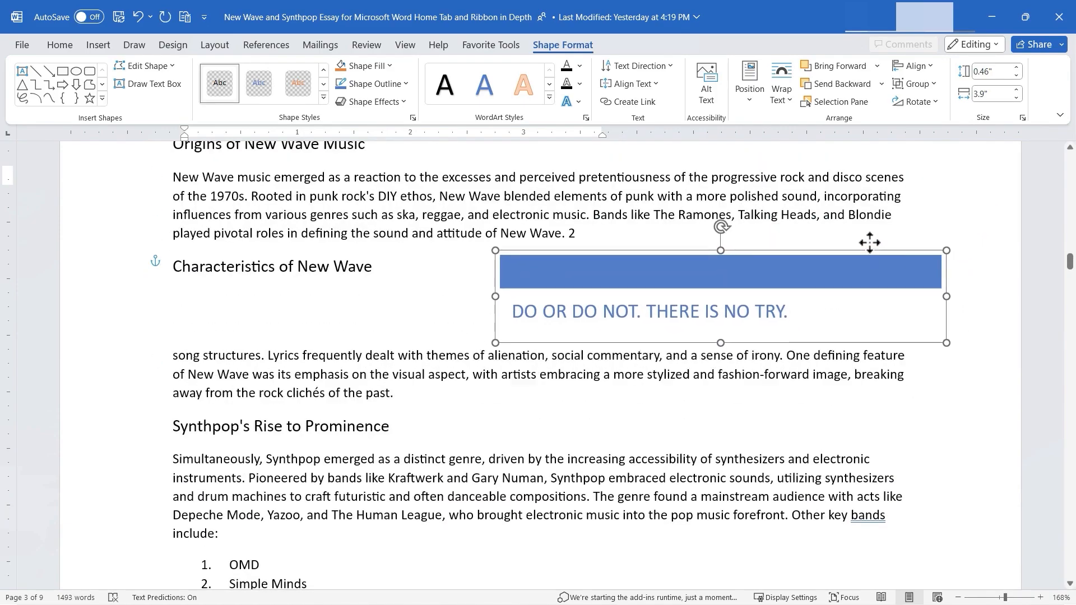
- Draw a text box about 2.16" wide and 0.94" high beside Synthpop's Rise to Prominence, reading "Alphaville is one of my favorite synthpop bands."
{"action": "left_click", "coordinate": [97, 46]}
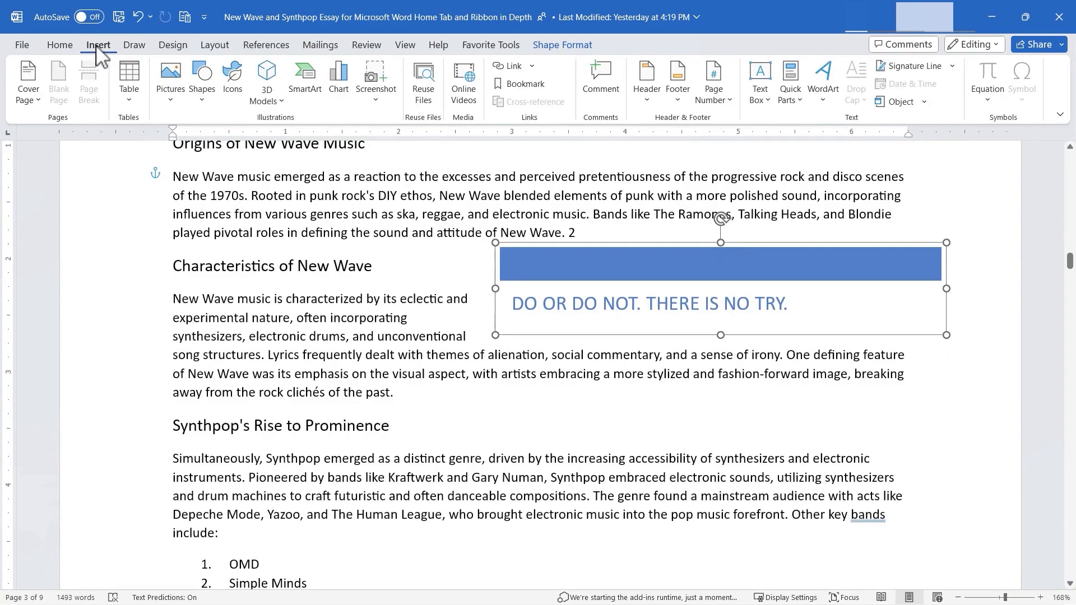
{"action": "left_click", "coordinate": [763, 97]}
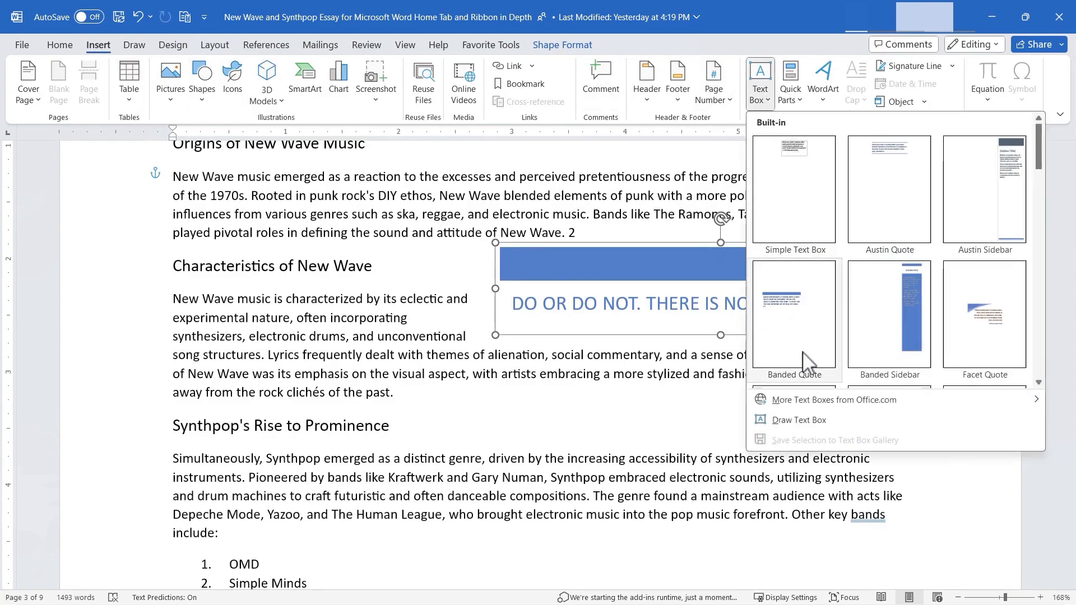
{"action": "left_click", "coordinate": [793, 420]}
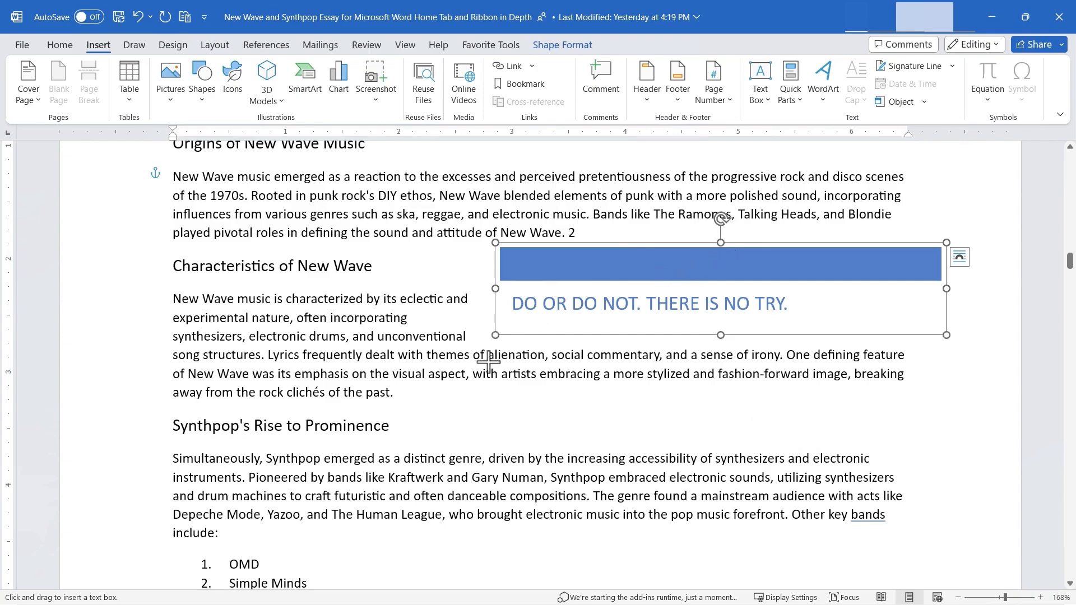
{"action": "left_click_drag", "start_coordinate": [420, 393], "coordinate": [664, 498]}
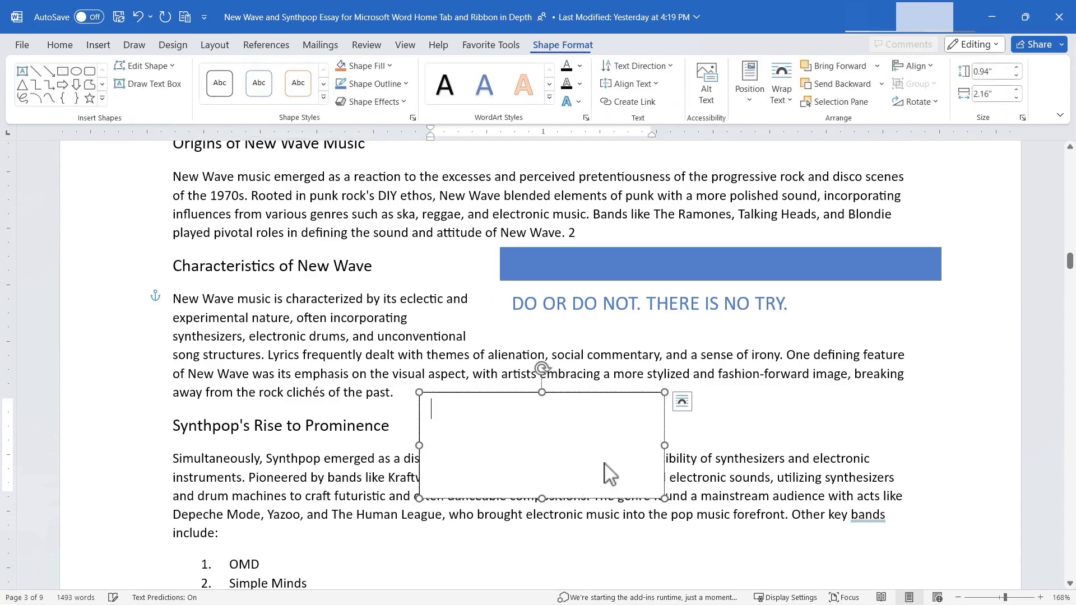
{"action": "type", "text": "Alphaville is one of my favorite synthpop bands."}
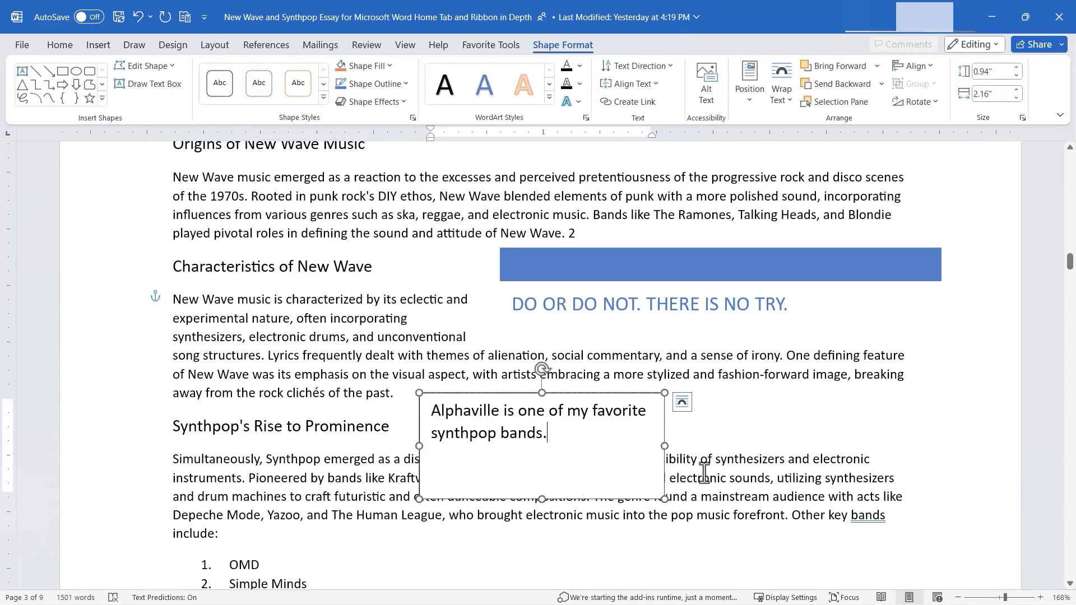
- Shrink the Alphaville text box to about 1.85" by 0.66" and move it over the left margin
{"action": "left_click_drag", "start_coordinate": [665, 499], "coordinate": [629, 468]}
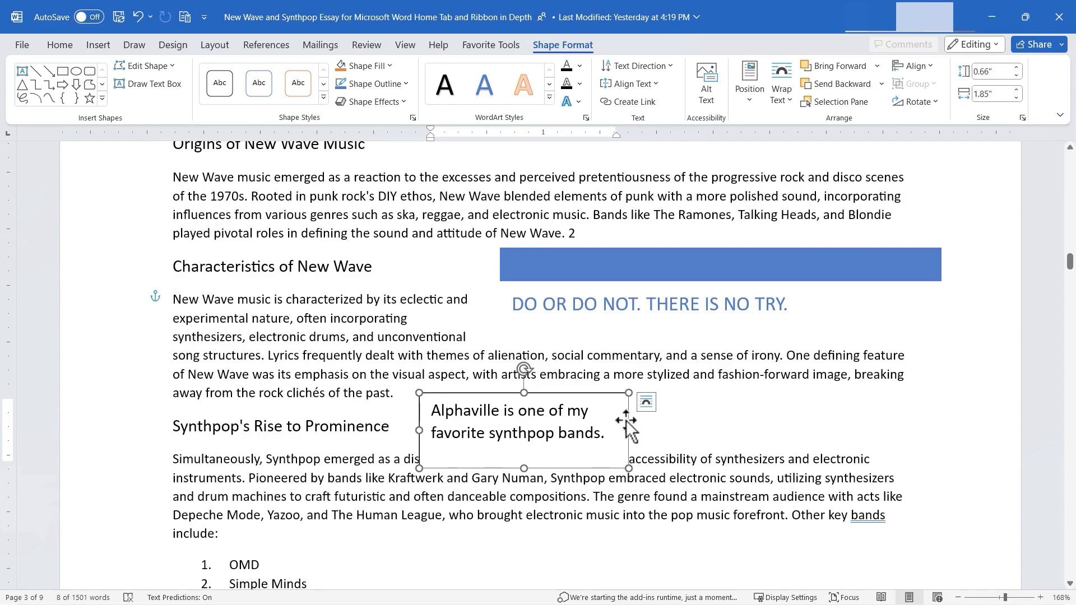
{"action": "left_click_drag", "start_coordinate": [626, 425], "coordinate": [334, 390]}
- Insert the Author document property into the Alphaville text box in place of its text
{"action": "left_click", "coordinate": [98, 45]}
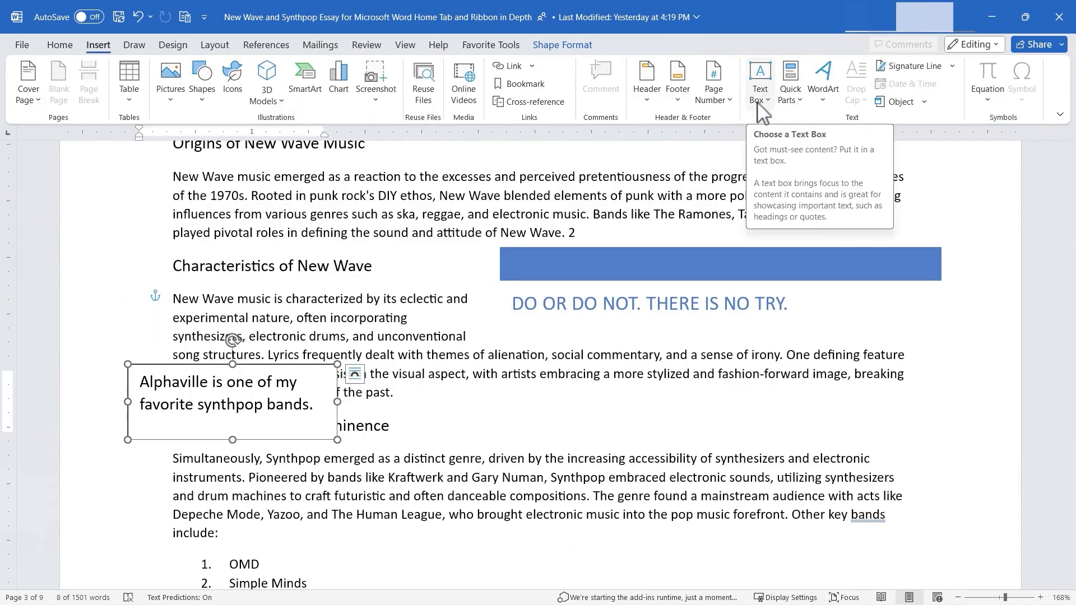
{"action": "left_click", "coordinate": [800, 101]}
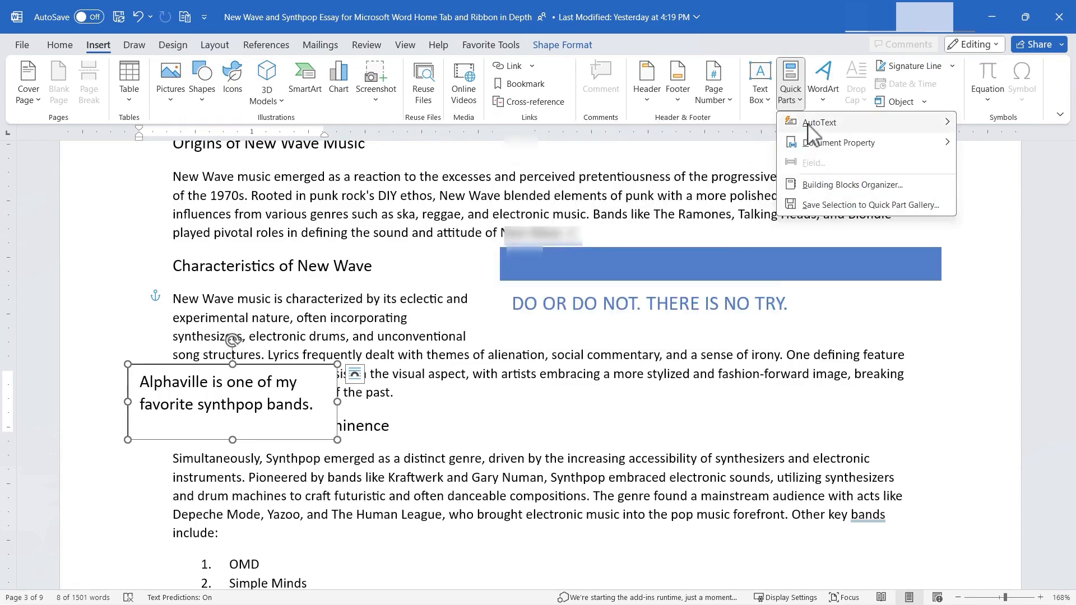
{"action": "mouse_move", "coordinate": [812, 125]}
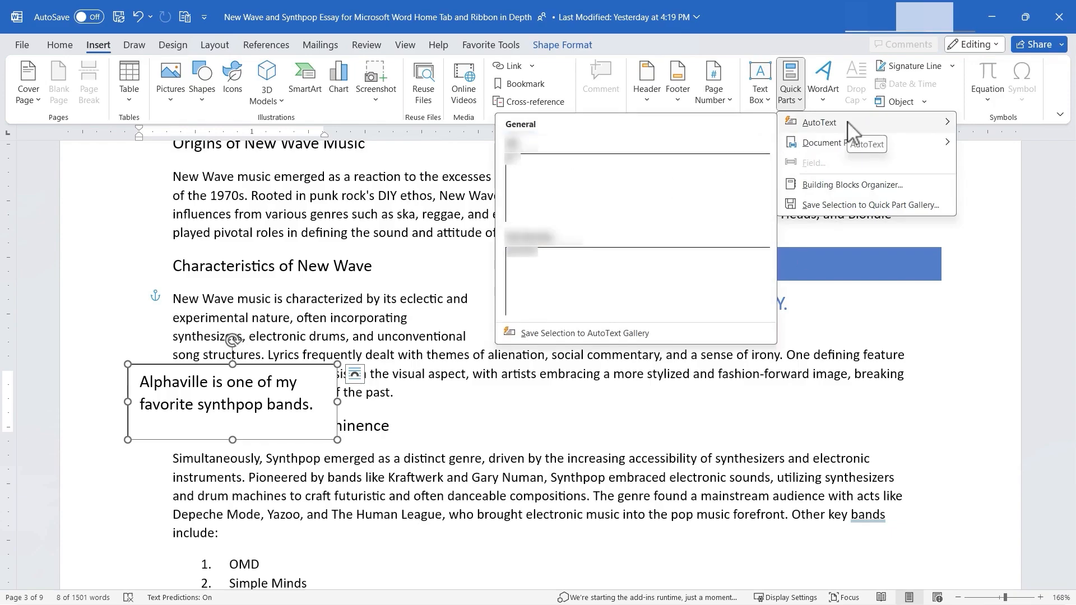
{"action": "mouse_move", "coordinate": [834, 146]}
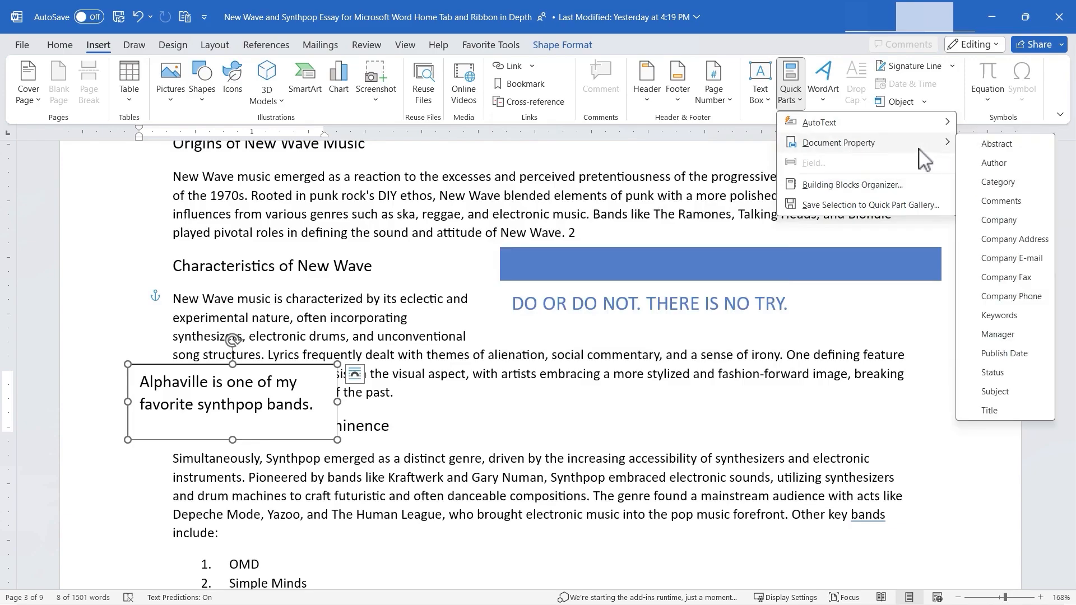
{"action": "left_click", "coordinate": [995, 163]}
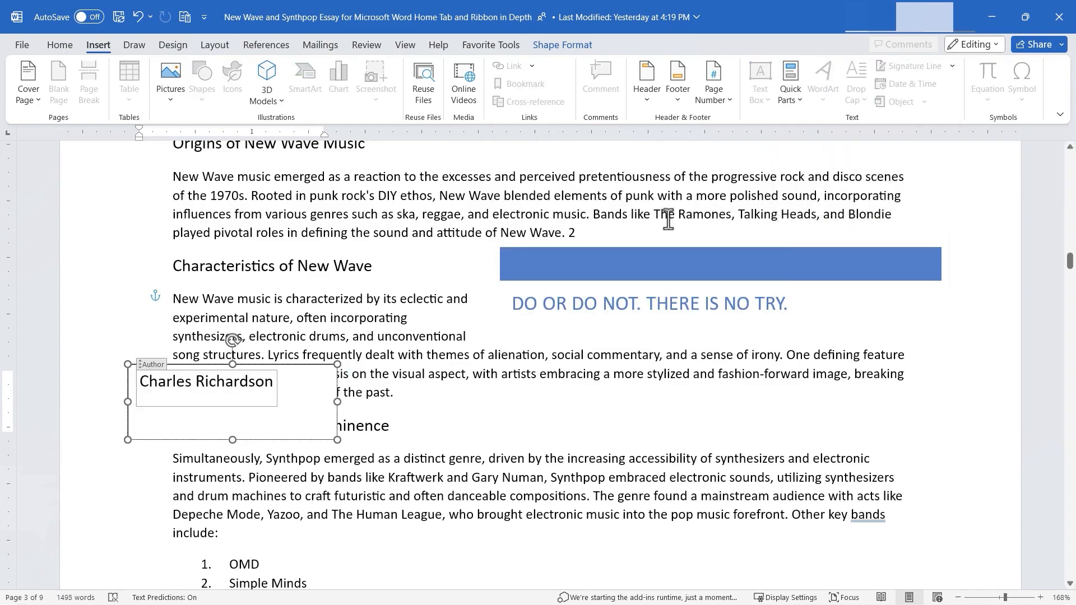
- Insert the Publish Date document property at the end of the Characteristics of New Wave paragraph
{"action": "left_click", "coordinate": [506, 383]}
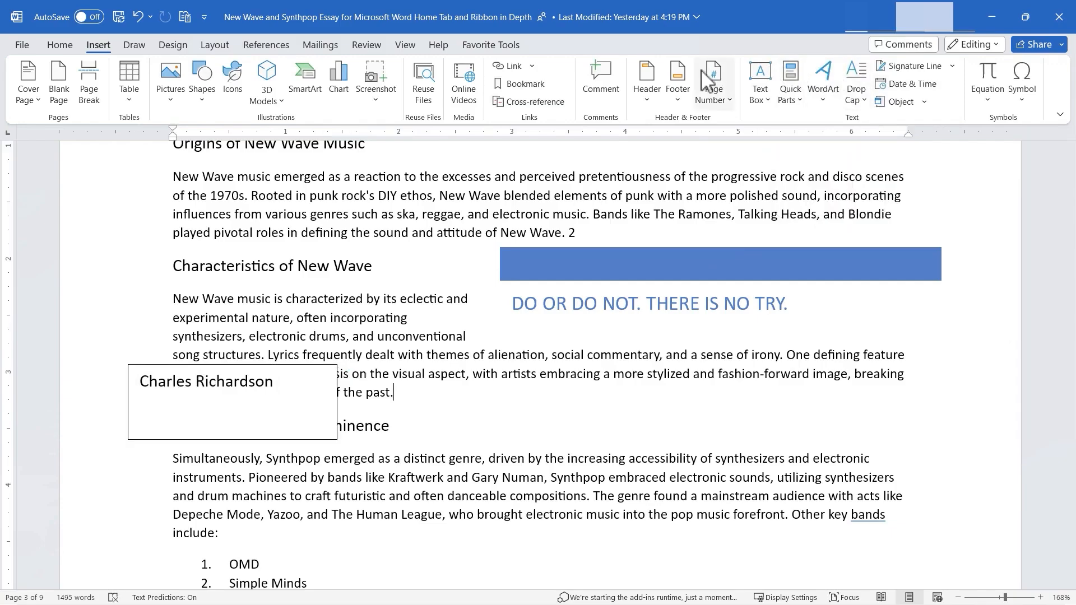
{"action": "left_click", "coordinate": [793, 92]}
{"action": "mouse_move", "coordinate": [835, 147]}
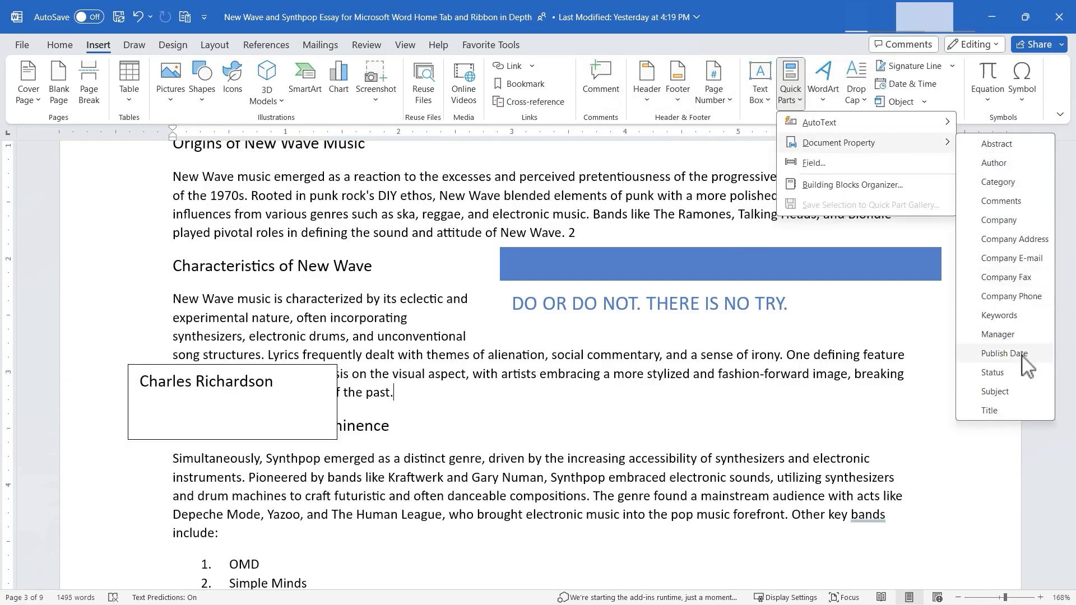
{"action": "left_click", "coordinate": [1006, 355]}
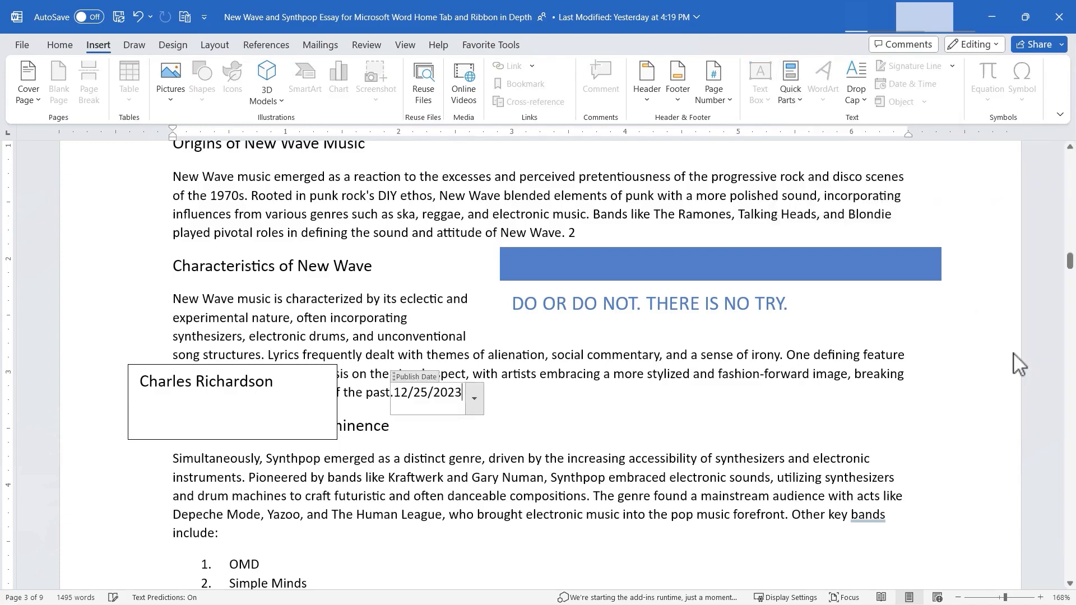
- Insert the Title document property at the end of the Synthpop's Rise to Prominence heading
{"action": "left_click", "coordinate": [594, 428]}
{"action": "left_click", "coordinate": [470, 434]}
{"action": "left_click", "coordinate": [803, 94]}
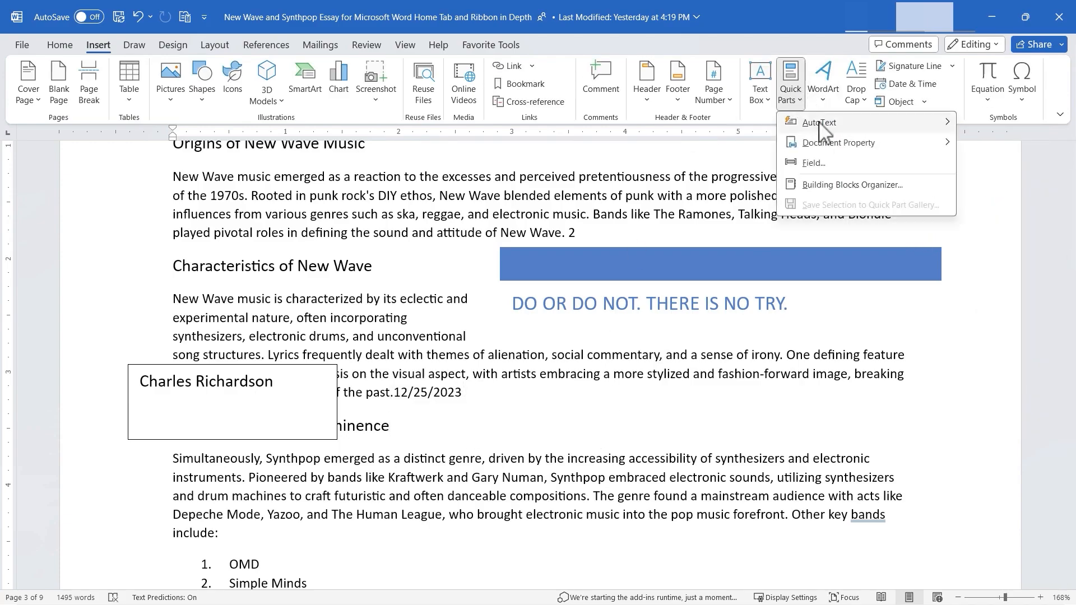
{"action": "mouse_move", "coordinate": [897, 149]}
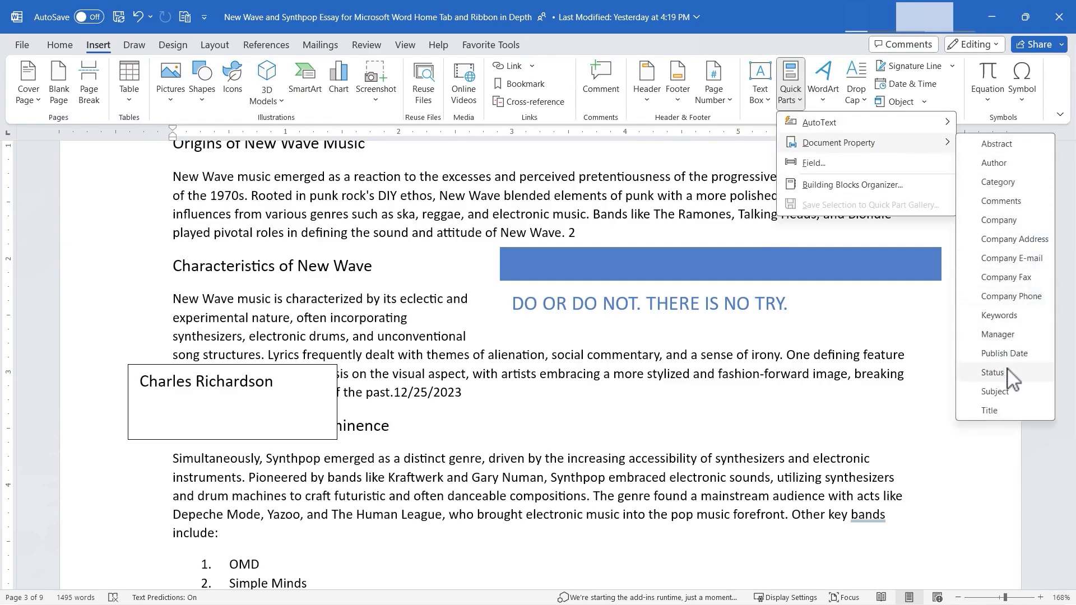
{"action": "left_click", "coordinate": [992, 411]}
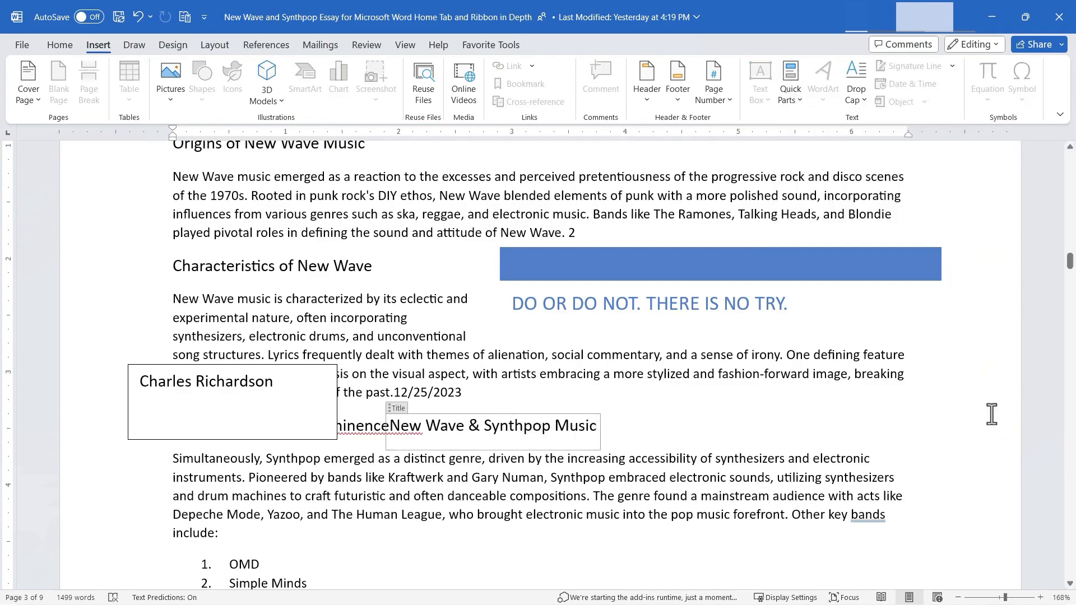
{"action": "left_click", "coordinate": [796, 99]}
{"action": "left_click", "coordinate": [857, 185]}
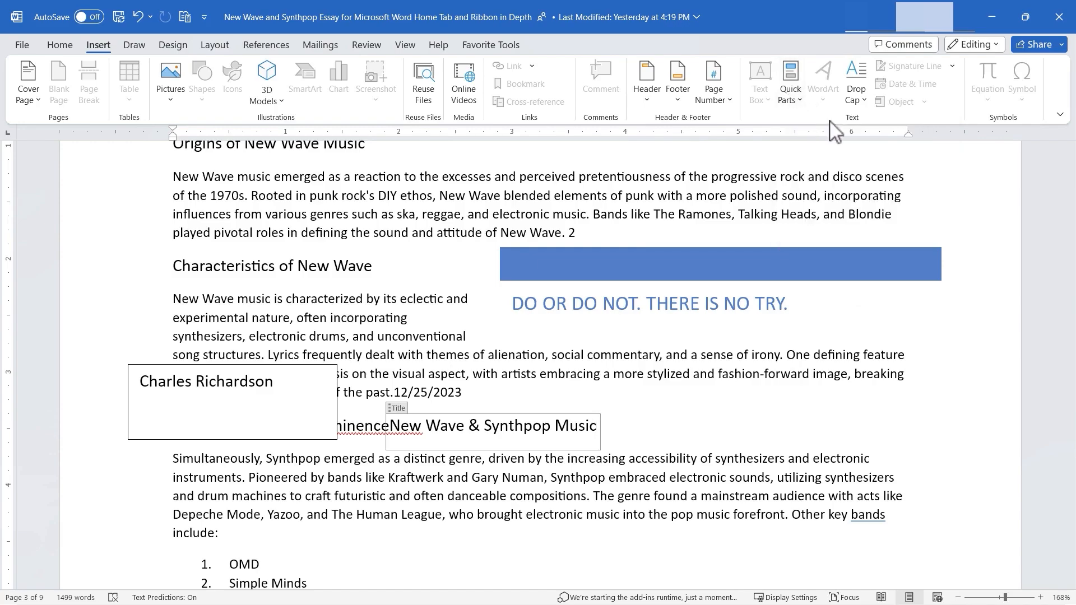
{"action": "left_click", "coordinate": [558, 374]}
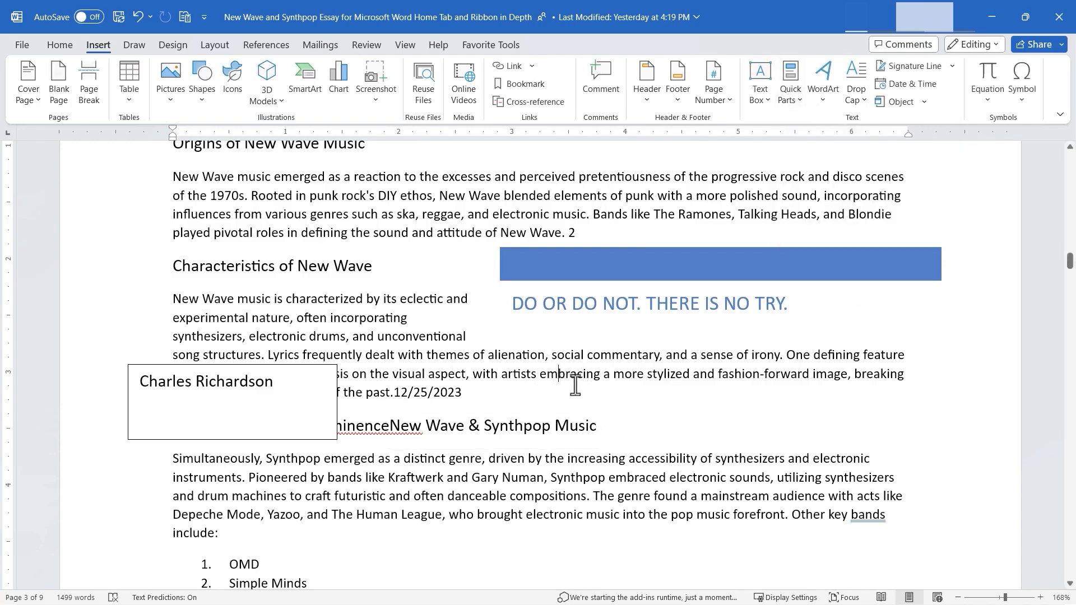
- Insert gold WordArt reading "OMD" at the first item of the numbered band list
{"action": "left_click", "coordinate": [297, 547]}
{"action": "scroll", "coordinate": [353, 521], "scroll_direction": "down", "scroll_amount": 1}
{"action": "left_click", "coordinate": [404, 512]}
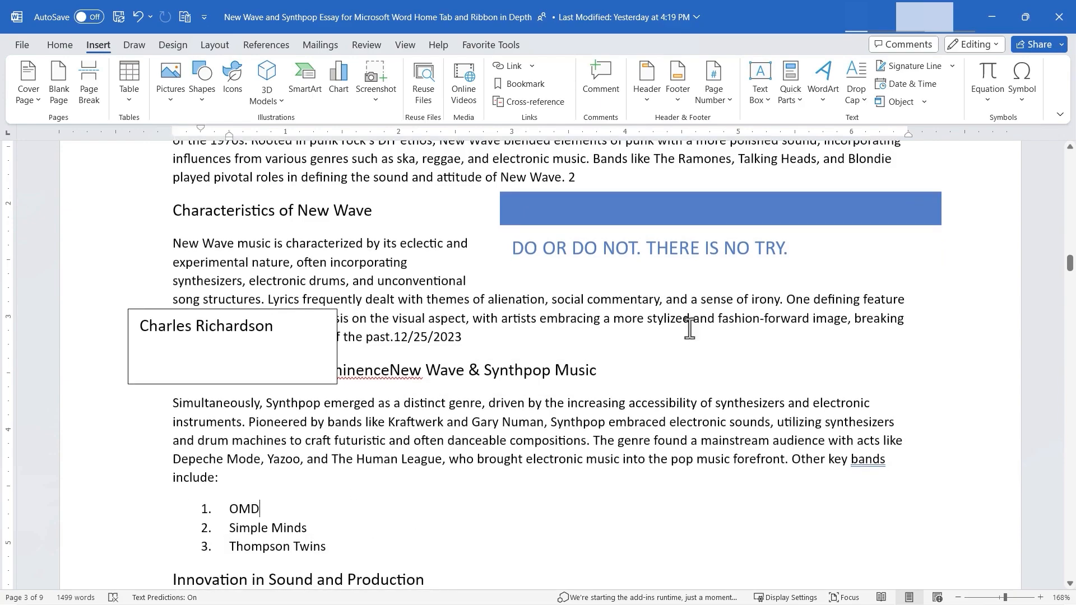
{"action": "left_click", "coordinate": [835, 104]}
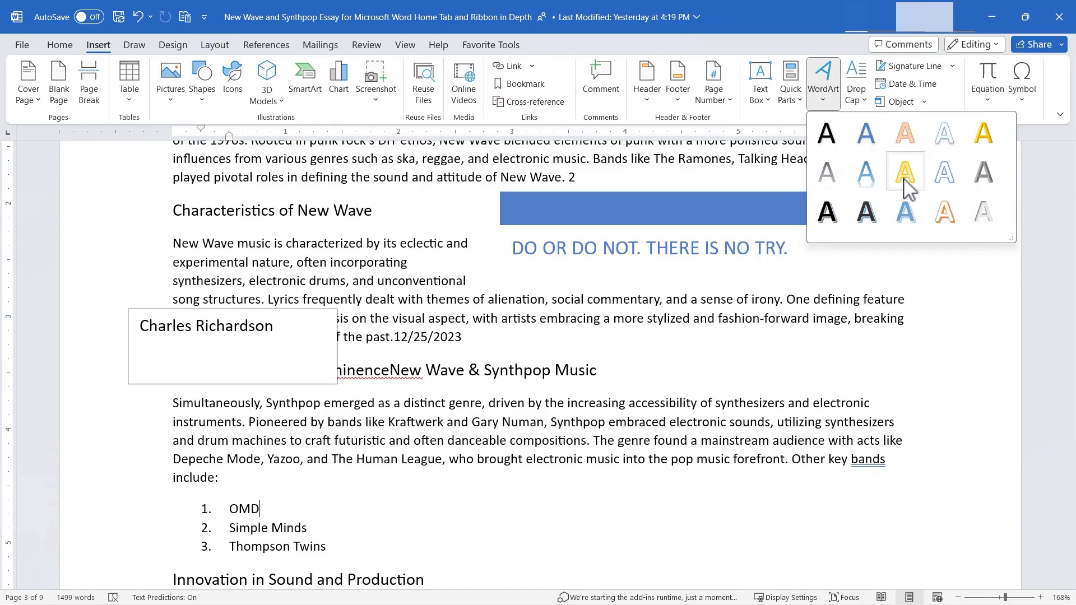
{"action": "left_click", "coordinate": [984, 150]}
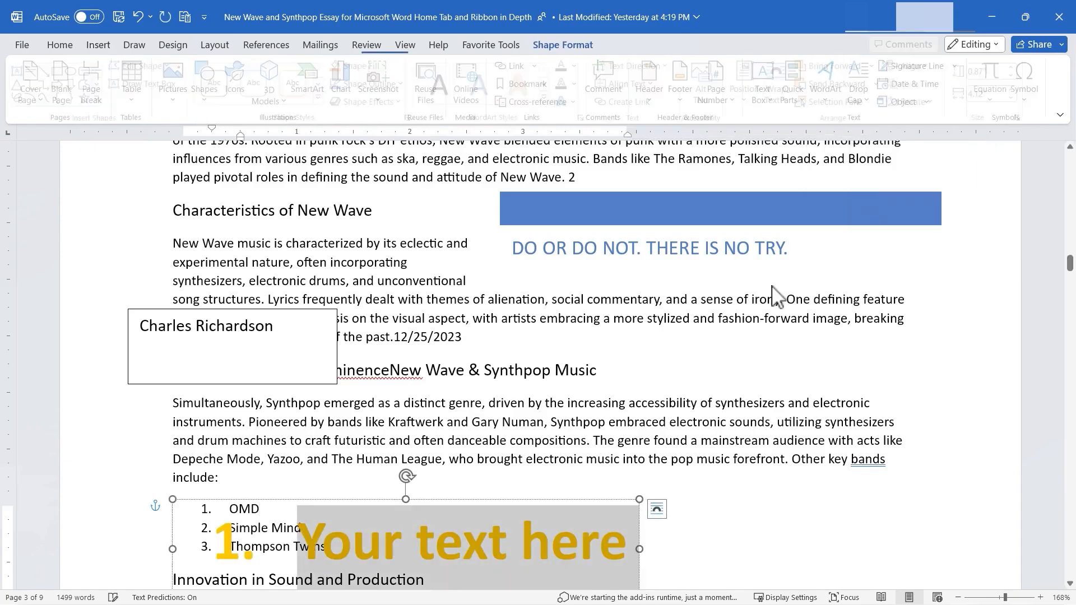
{"action": "type", "text": "OMD"}
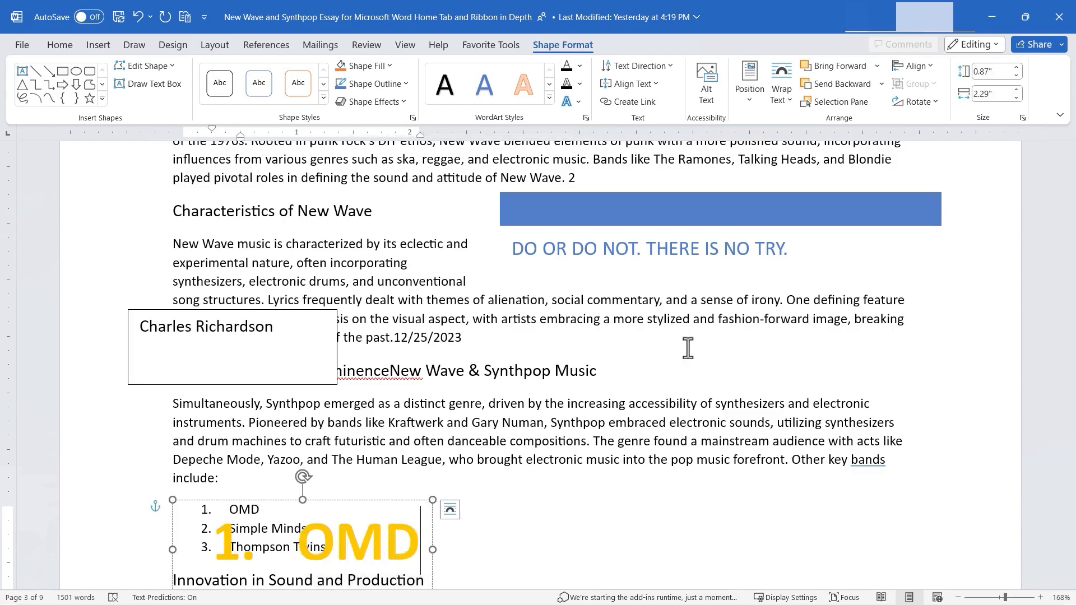
- Move the OMD WordArt to the right of the numbered band list
{"action": "left_click", "coordinate": [383, 525]}
{"action": "left_click", "coordinate": [387, 542]}
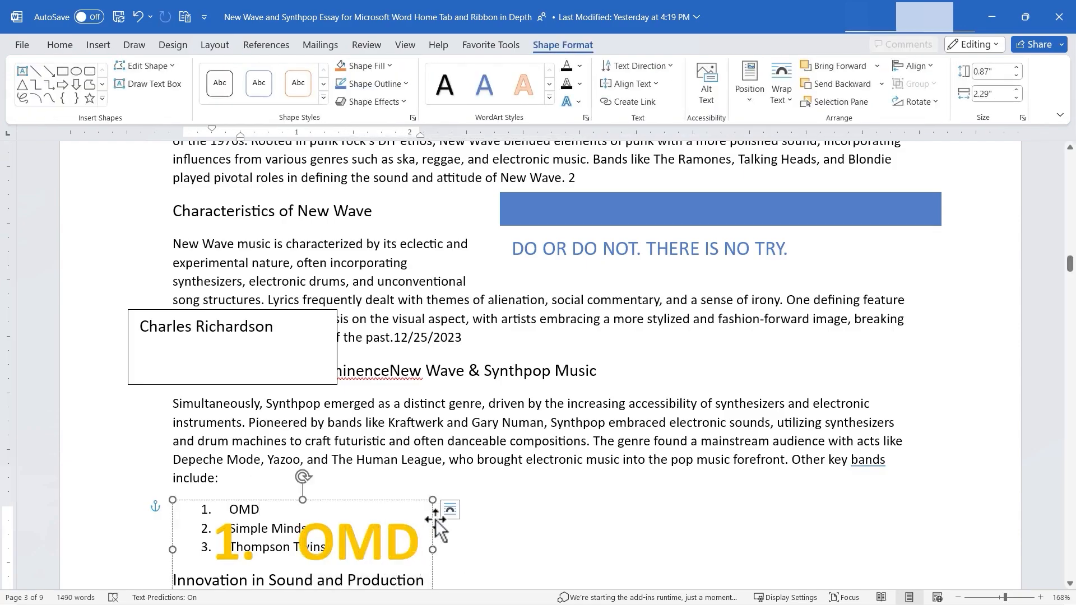
{"action": "left_click_drag", "start_coordinate": [434, 519], "coordinate": [566, 494]}
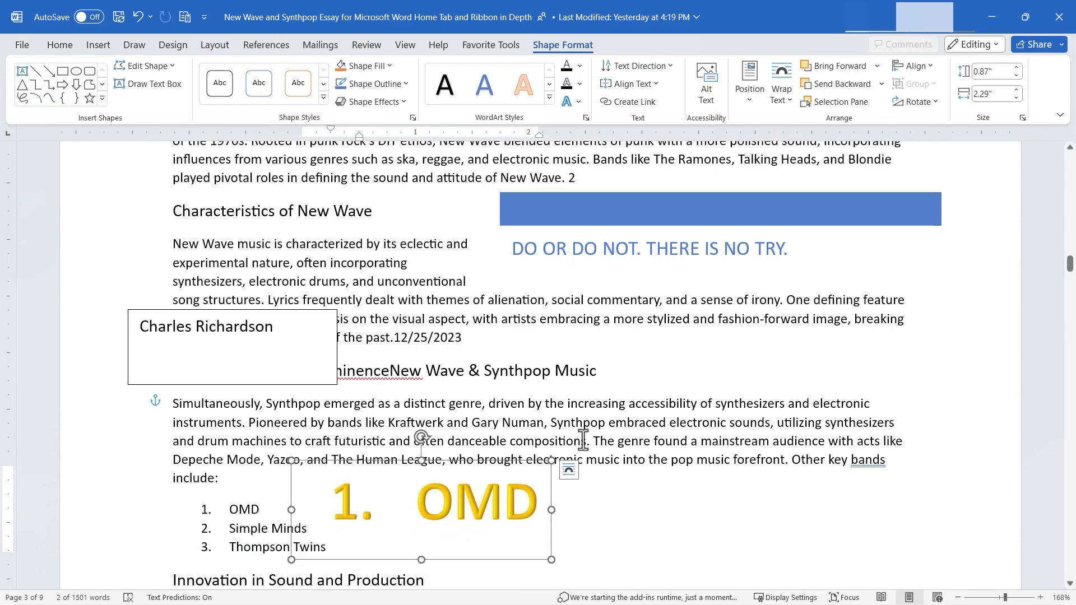
- Deselect the WordArt and place the insertion point before "Simultaneously" at the start of the Synthpop's Rise to Prominence paragraph
{"action": "left_click", "coordinate": [96, 48]}
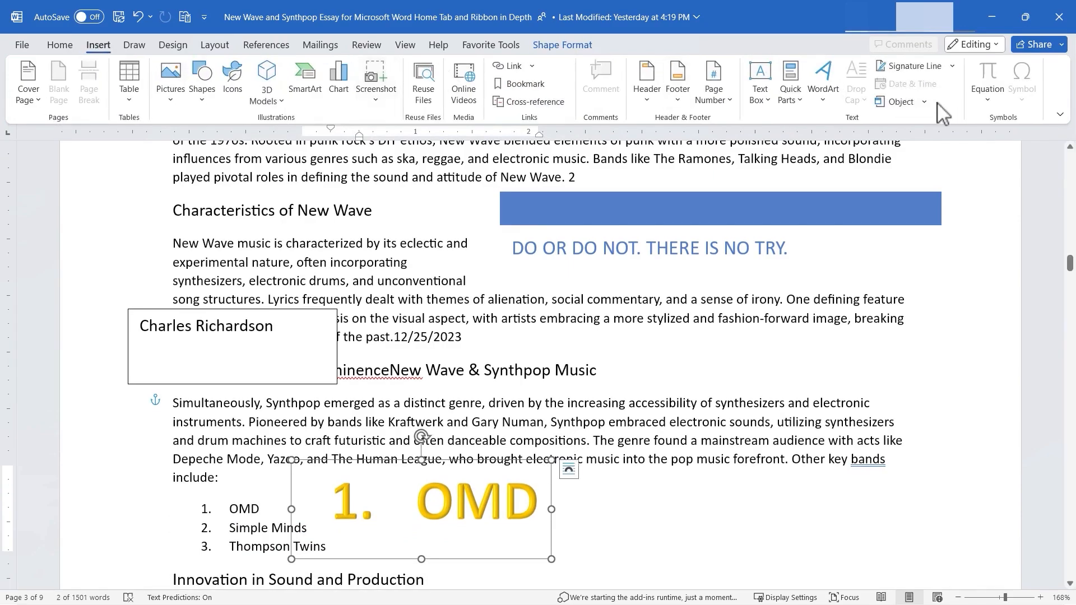
{"action": "left_click", "coordinate": [643, 489]}
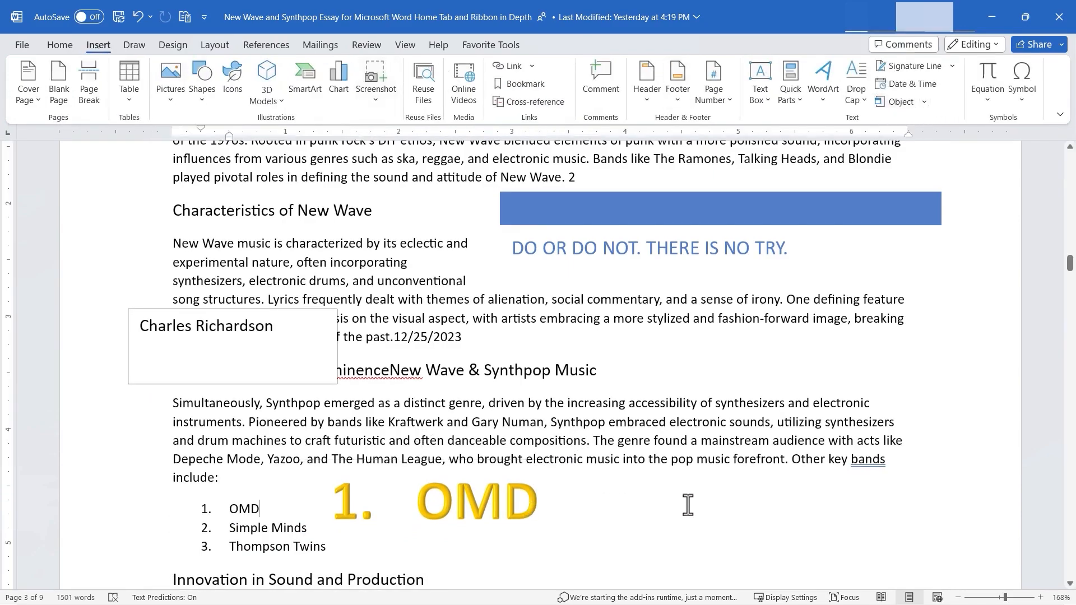
{"action": "left_click", "coordinate": [174, 404]}
{"action": "left_click_drag", "start_coordinate": [172, 404], "coordinate": [221, 467]}
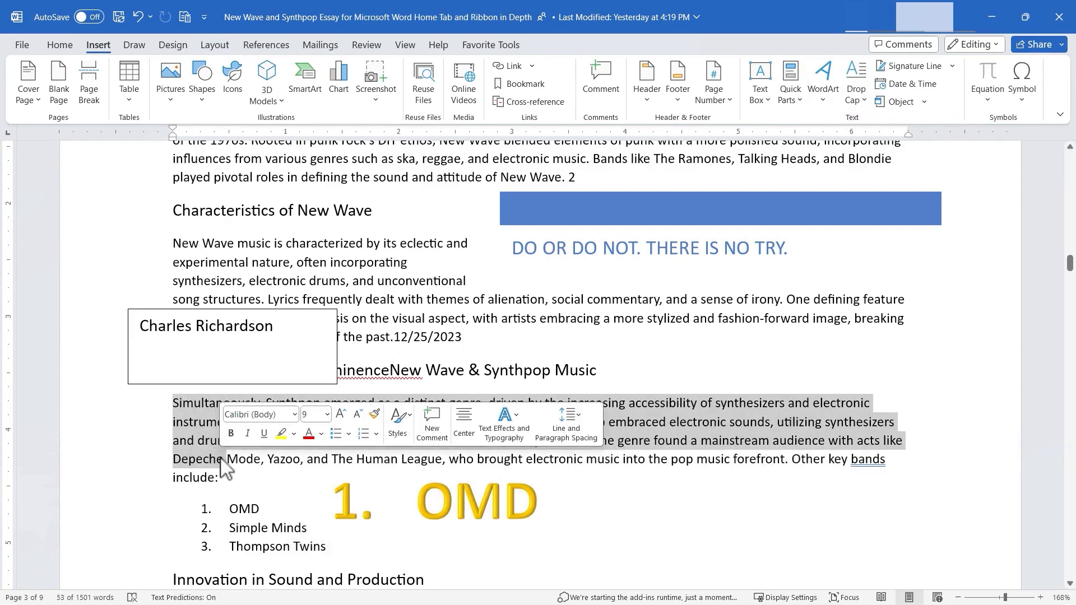
{"action": "left_click", "coordinate": [174, 407]}
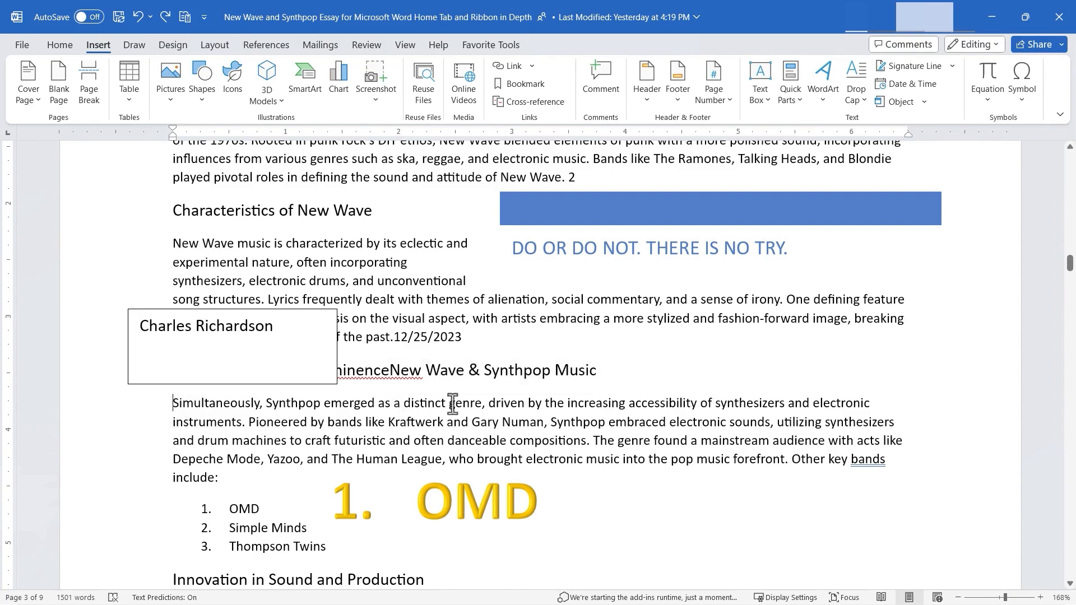
- Apply a Dropped drop cap to the paragraph beginning "Simultaneously"
{"action": "left_click", "coordinate": [872, 101]}
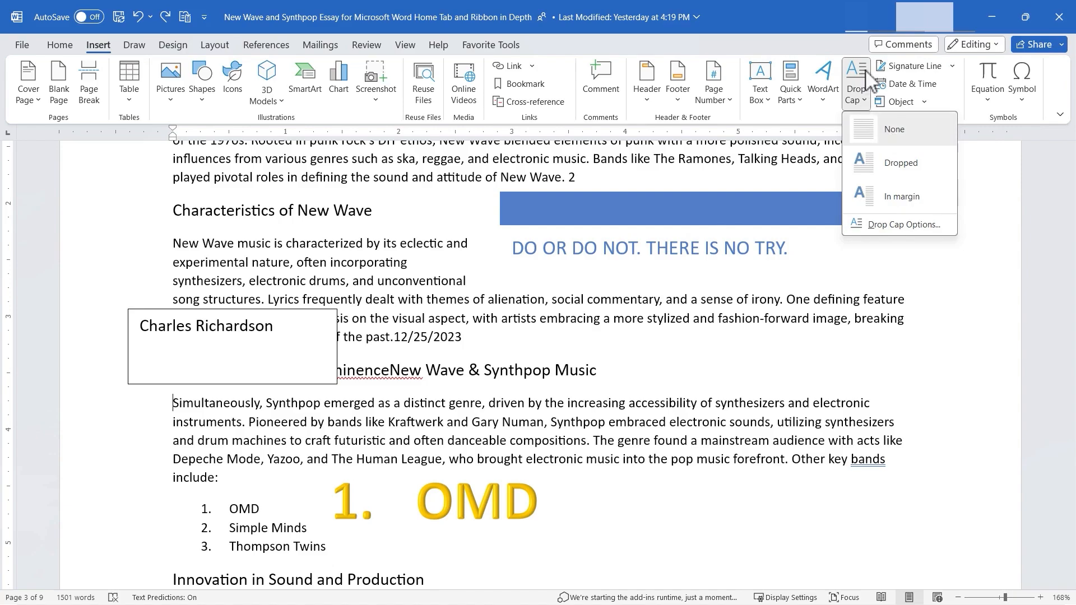
{"action": "left_click", "coordinate": [899, 166]}
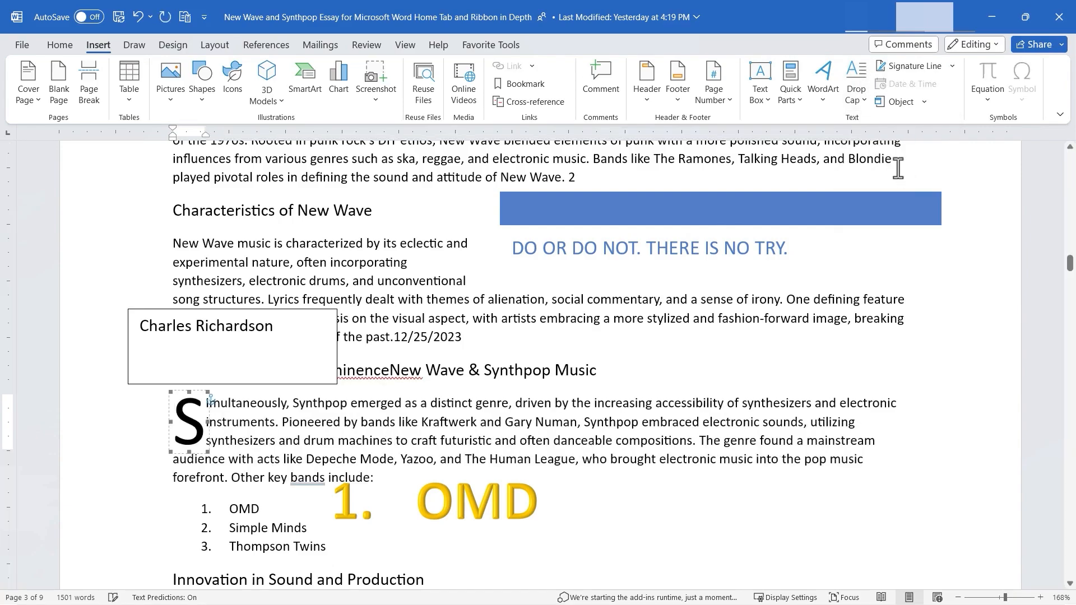
{"action": "left_click", "coordinate": [132, 456]}
{"action": "left_click", "coordinate": [665, 472]}
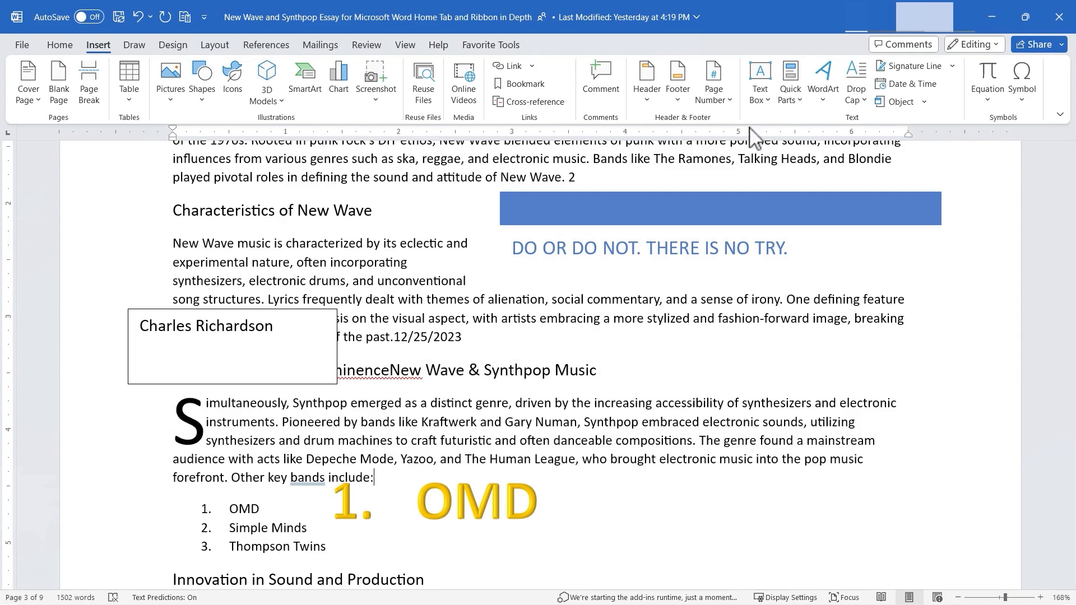
- Set the "Simultaneously" paragraph's drop cap to the In margin position with 2 lines to drop
{"action": "left_click", "coordinate": [865, 99]}
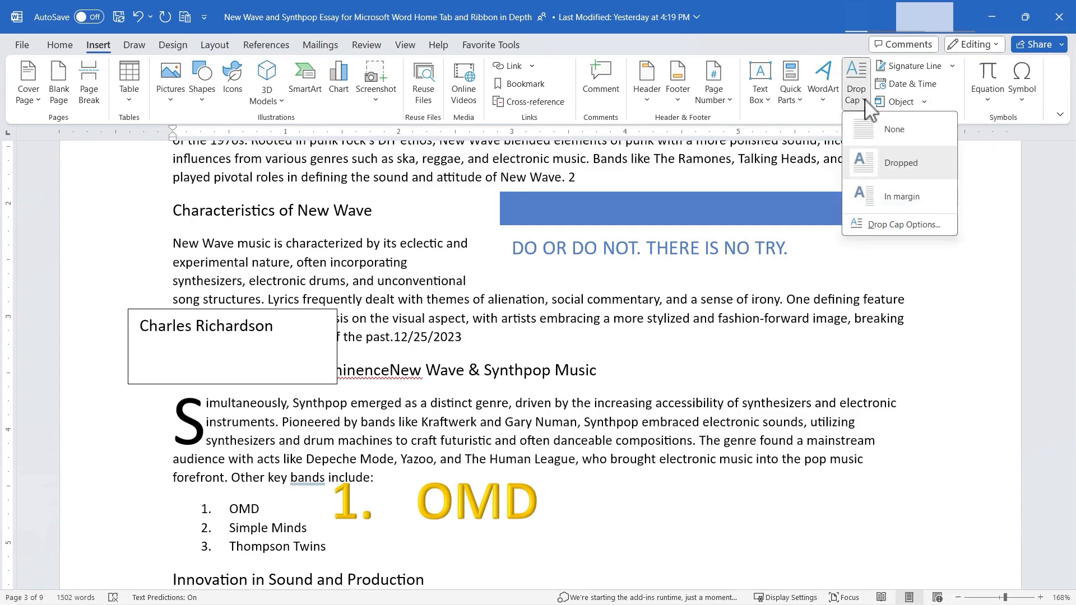
{"action": "left_click", "coordinate": [899, 211]}
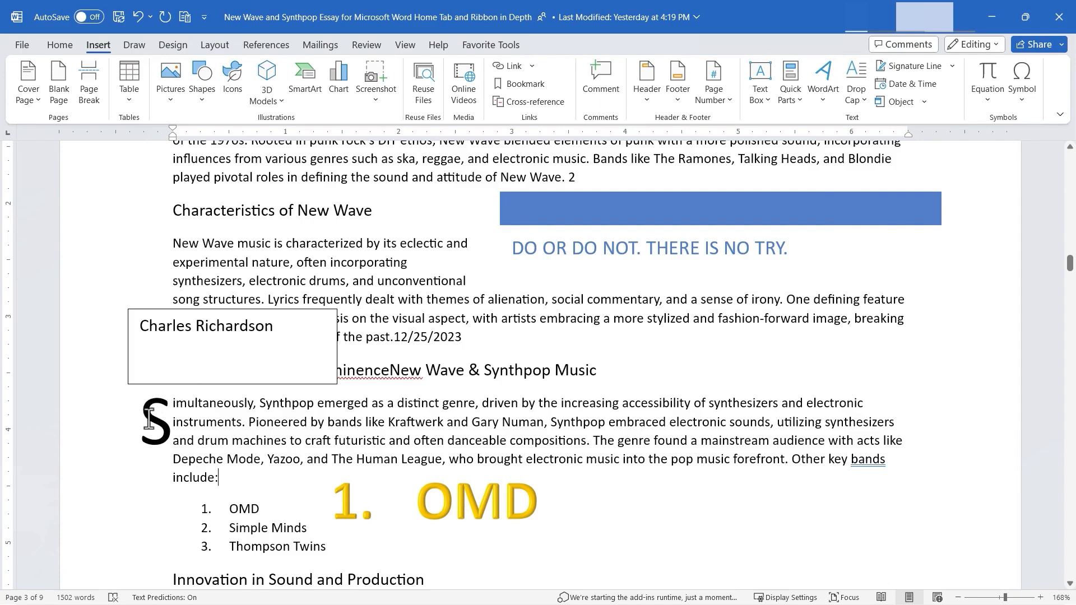
{"action": "left_click", "coordinate": [856, 83]}
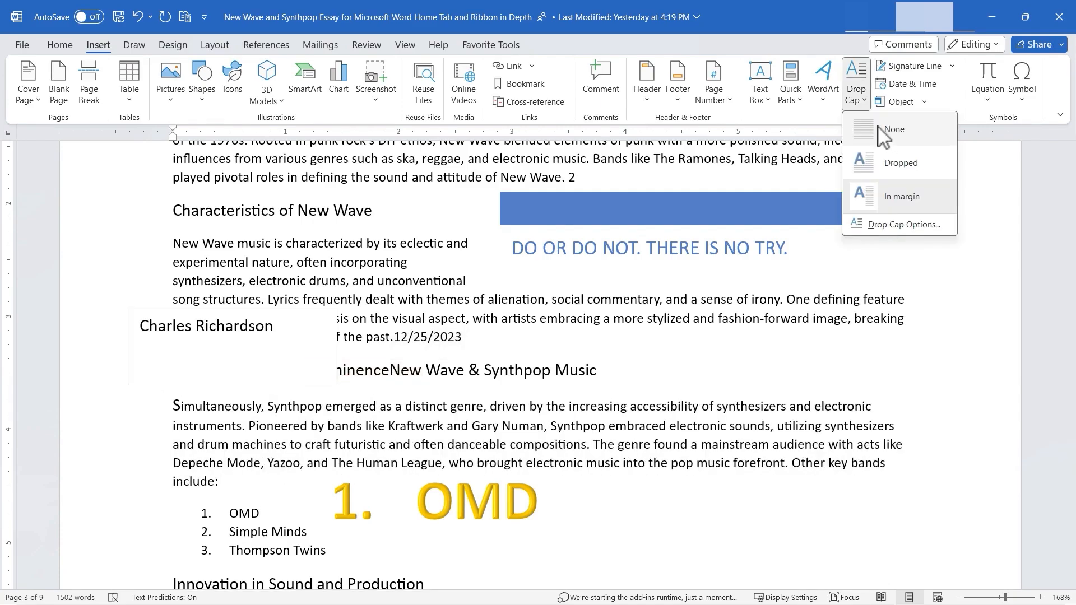
{"action": "left_click", "coordinate": [899, 227]}
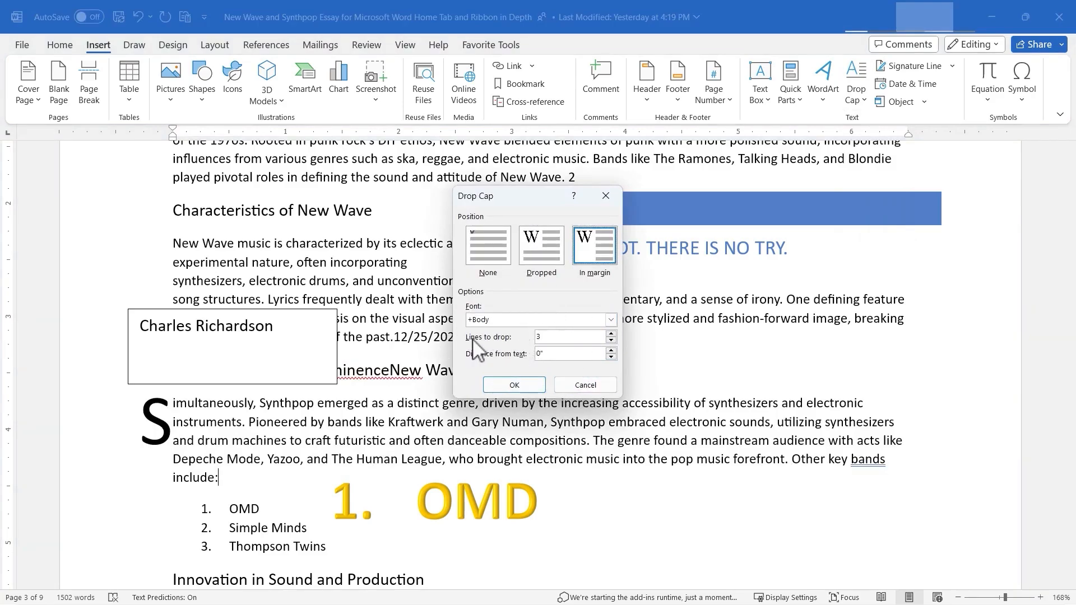
{"action": "left_click", "coordinate": [611, 334]}
{"action": "left_click", "coordinate": [611, 340]}
{"action": "left_click", "coordinate": [611, 340]}
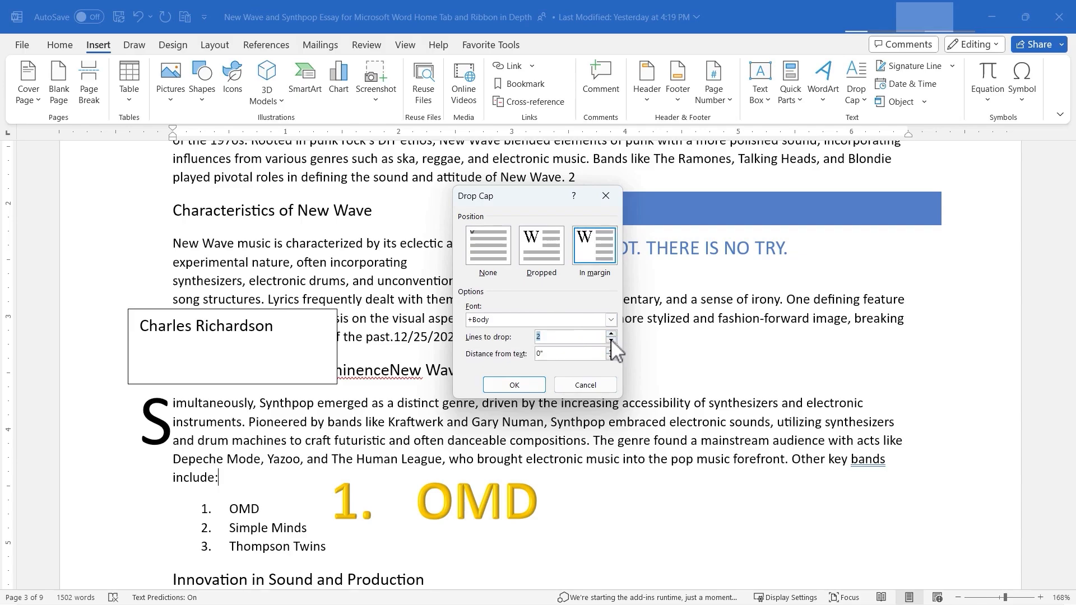
{"action": "left_click", "coordinate": [513, 386]}
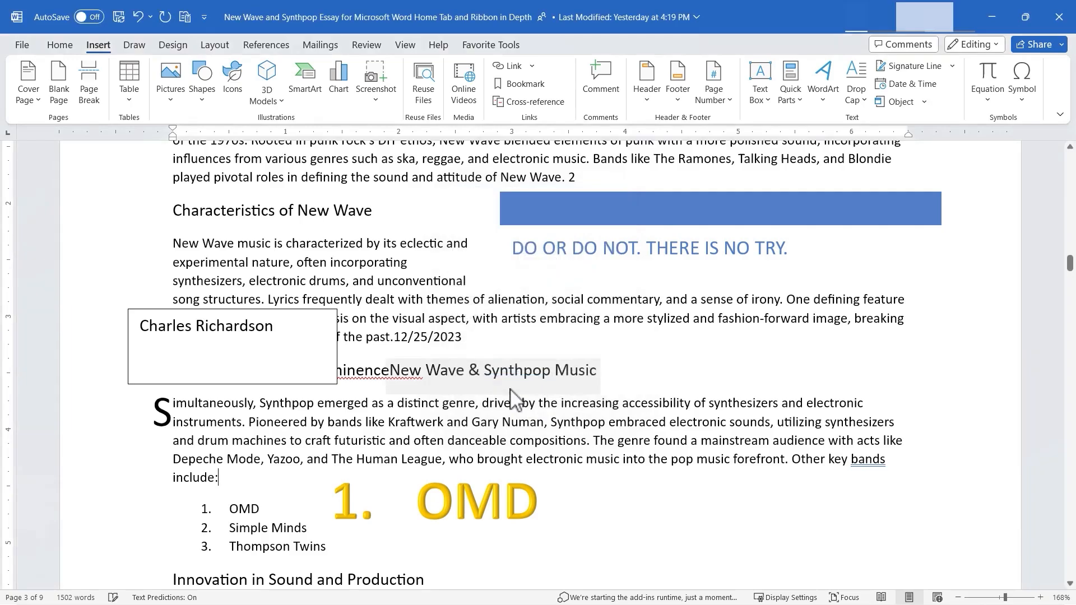
{"action": "scroll", "coordinate": [467, 315], "scroll_direction": "down", "scroll_amount": 10}
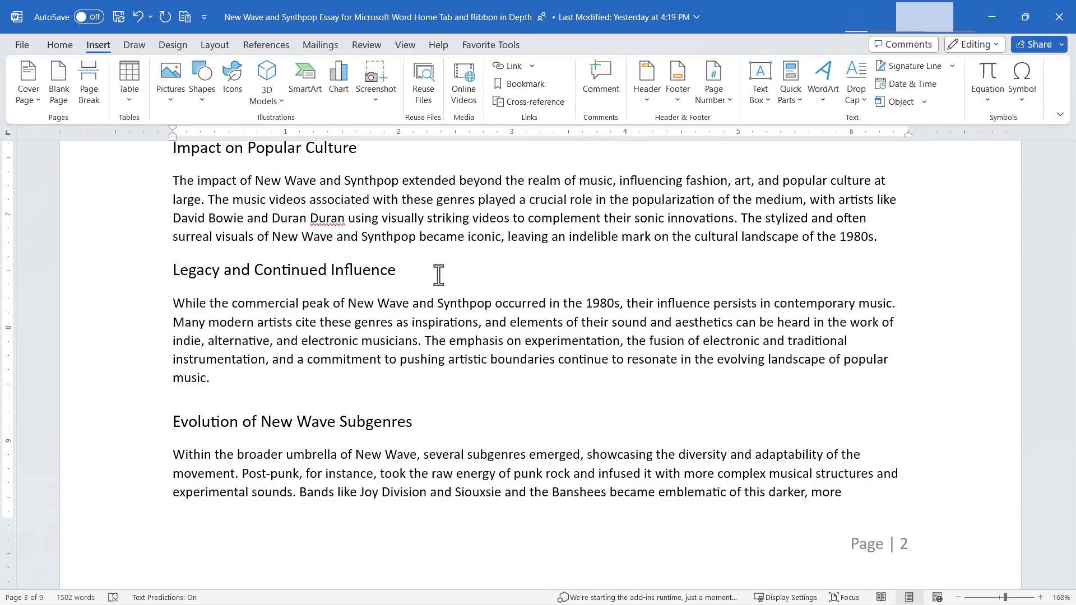
{"action": "left_click", "coordinate": [930, 66]}
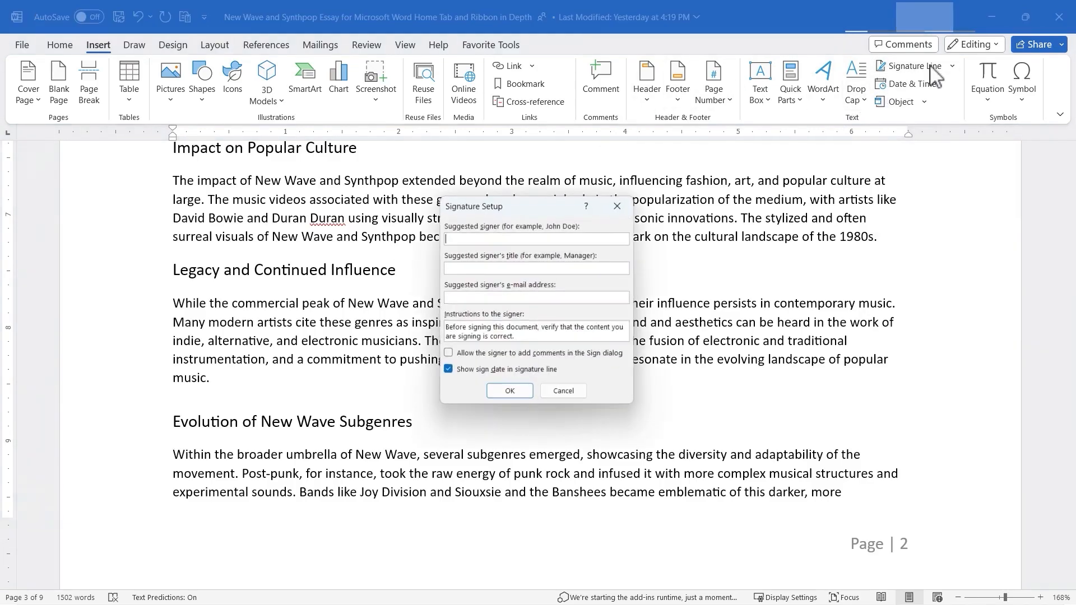
{"action": "left_click", "coordinate": [566, 394]}
- Insert a signature line below the last subgenres paragraph with the signer's name, the title "Synth Master" and signer comments allowed
{"action": "scroll", "coordinate": [713, 507], "scroll_direction": "down", "scroll_amount": 8}
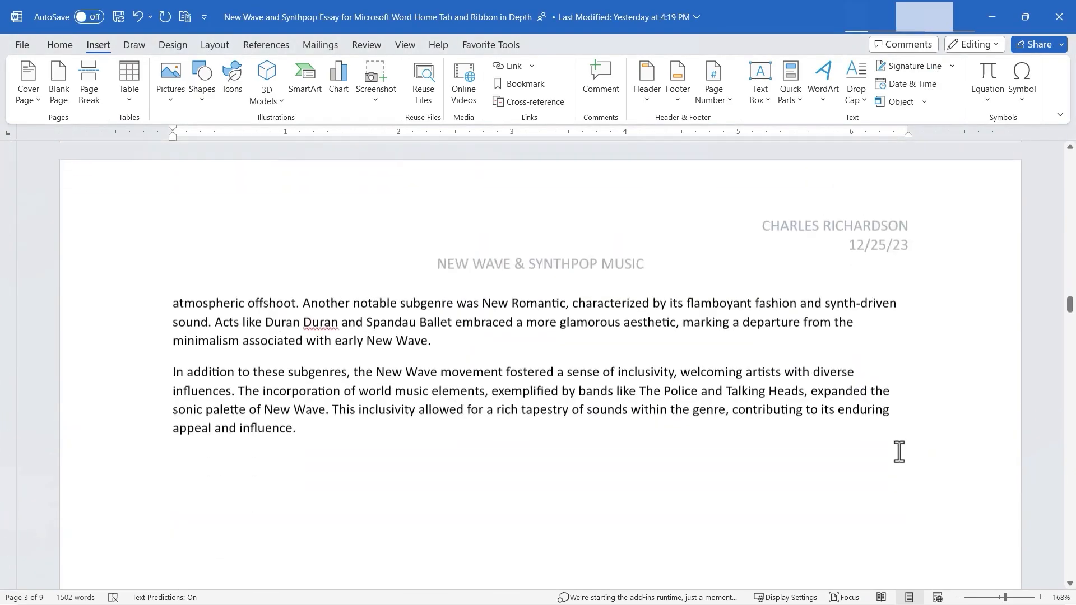
{"action": "scroll", "coordinate": [899, 452], "scroll_direction": "down", "scroll_amount": 3}
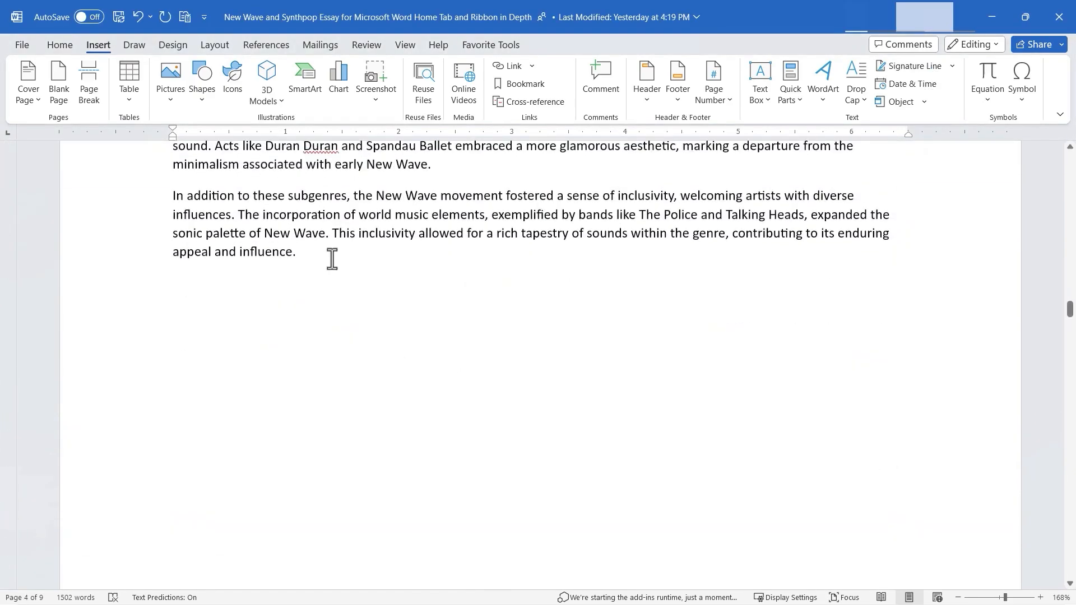
{"action": "left_click", "coordinate": [332, 259]}
{"action": "double_click", "coordinate": [179, 311]}
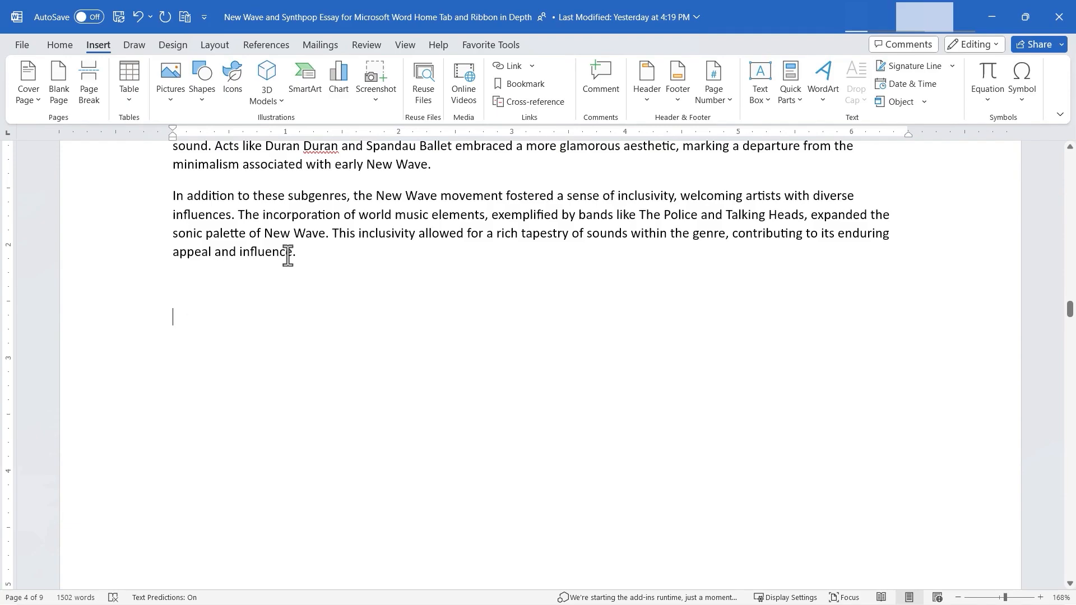
{"action": "left_click", "coordinate": [913, 66]}
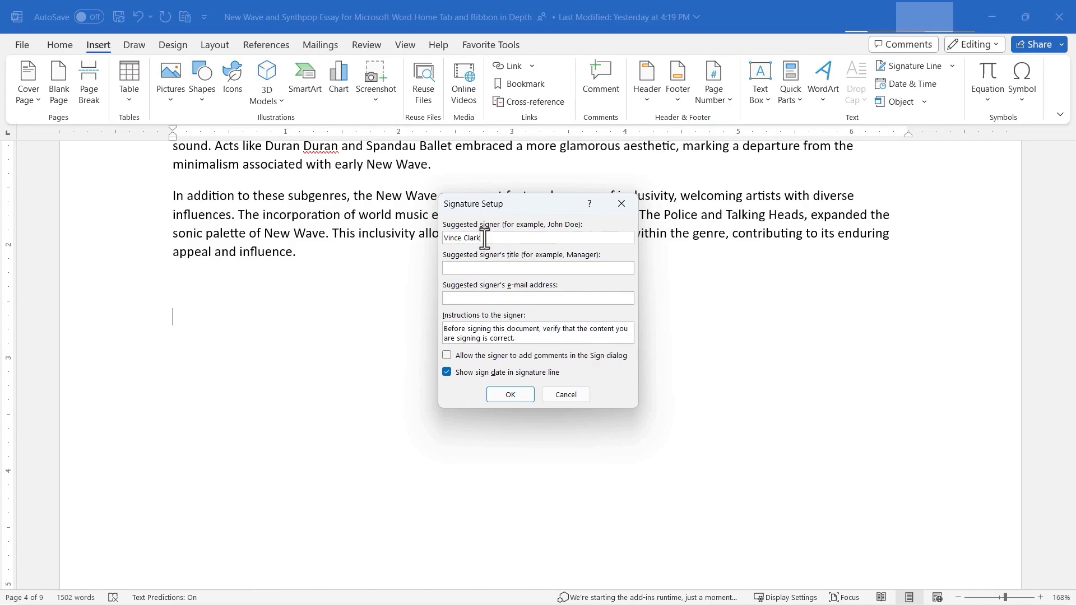
{"action": "left_click", "coordinate": [454, 268]}
{"action": "type", "text": "Synth Master"}
{"action": "left_click", "coordinate": [447, 355]}
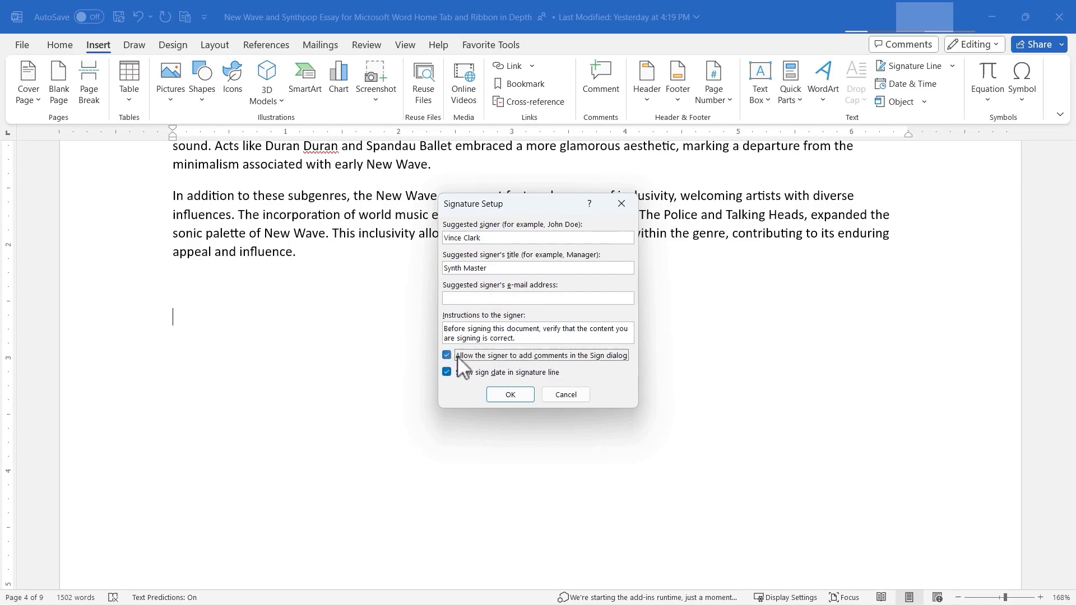
{"action": "left_click", "coordinate": [510, 394]}
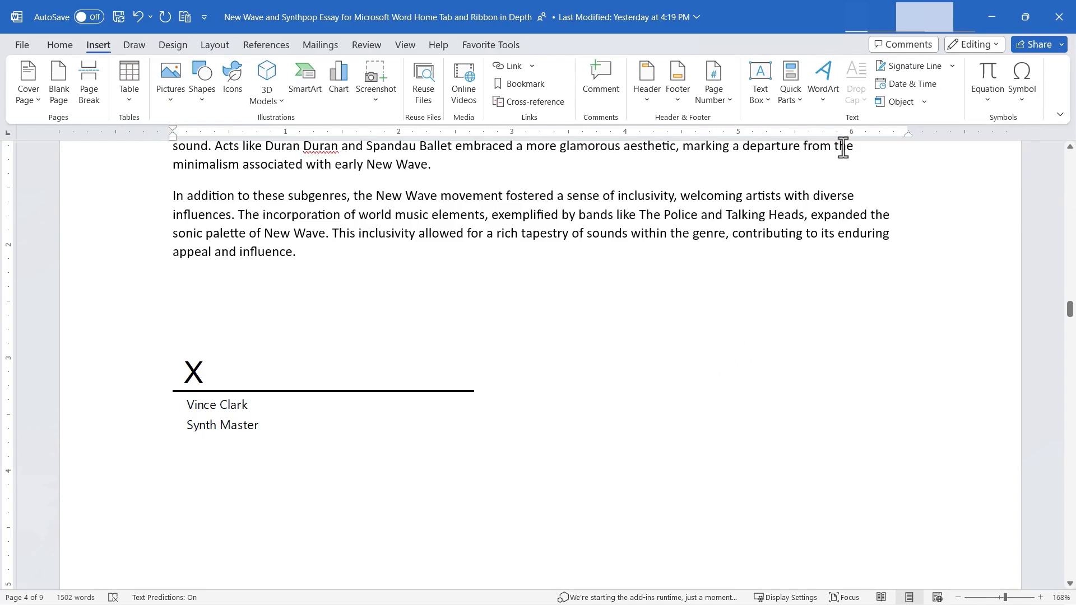
- Embed a new Microsoft Word Document object containing "Kasl;fjkasdjfaskdfjkjasdf" below the signature line
{"action": "left_click", "coordinate": [927, 107]}
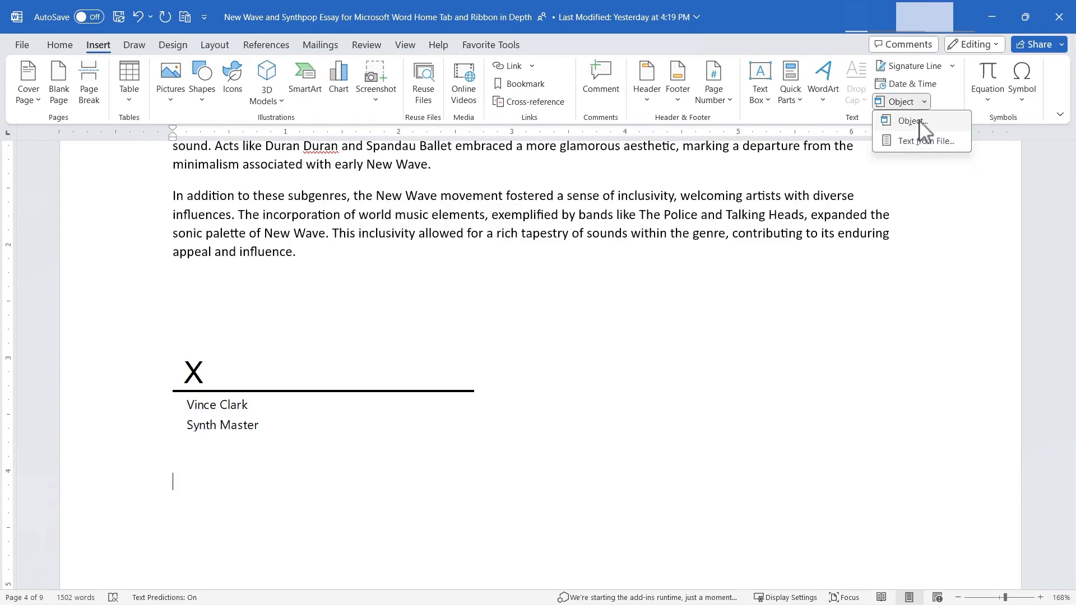
{"action": "left_click", "coordinate": [913, 121]}
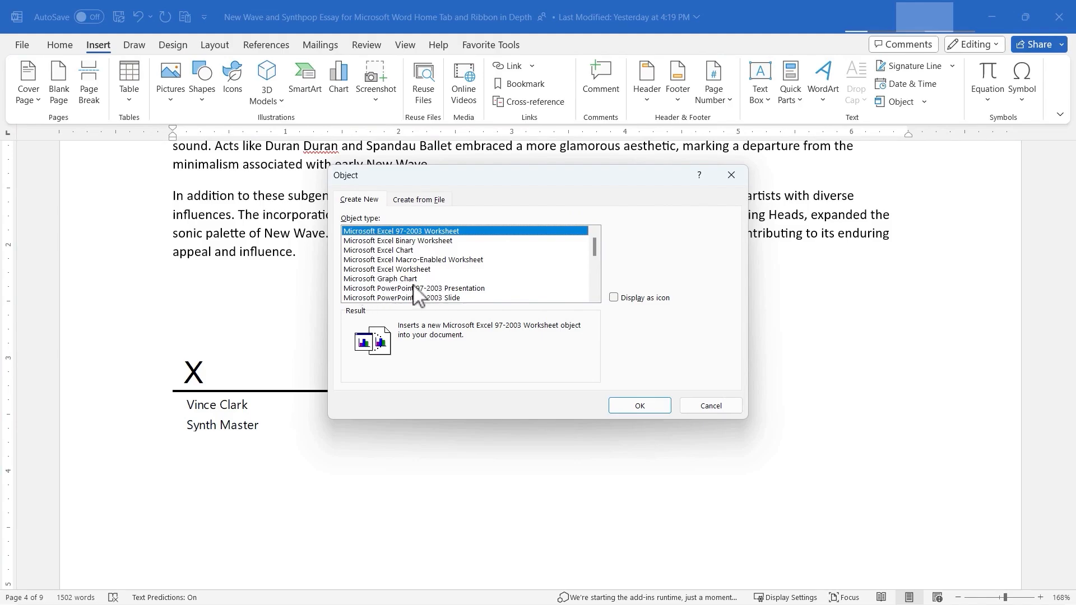
{"action": "left_click", "coordinate": [398, 279]}
{"action": "left_click", "coordinate": [396, 272]}
{"action": "scroll", "coordinate": [395, 279], "scroll_direction": "down", "scroll_amount": 5}
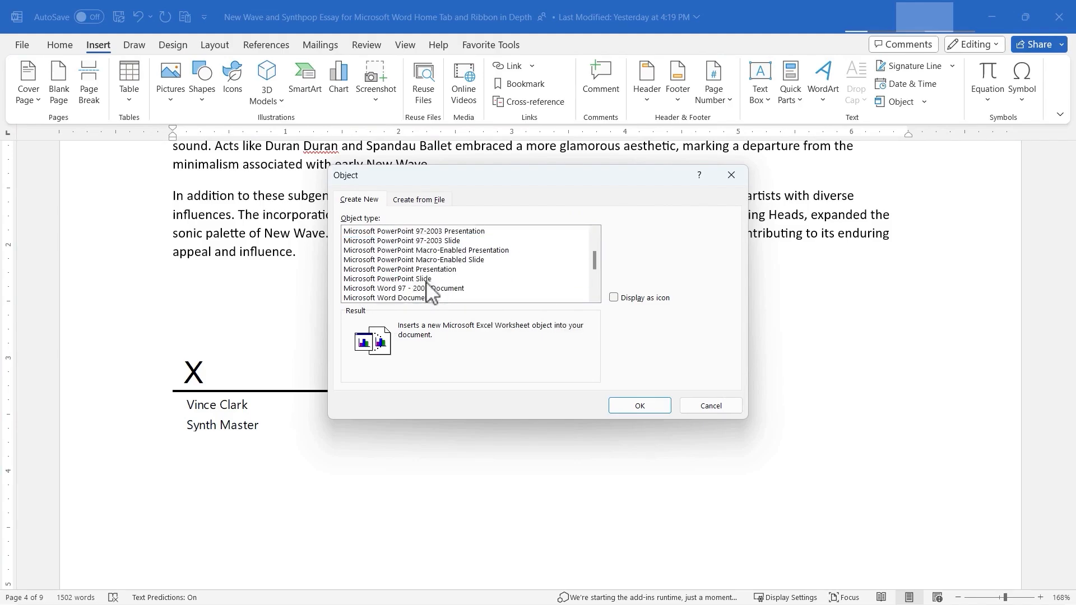
{"action": "scroll", "coordinate": [397, 288], "scroll_direction": "down", "scroll_amount": 1}
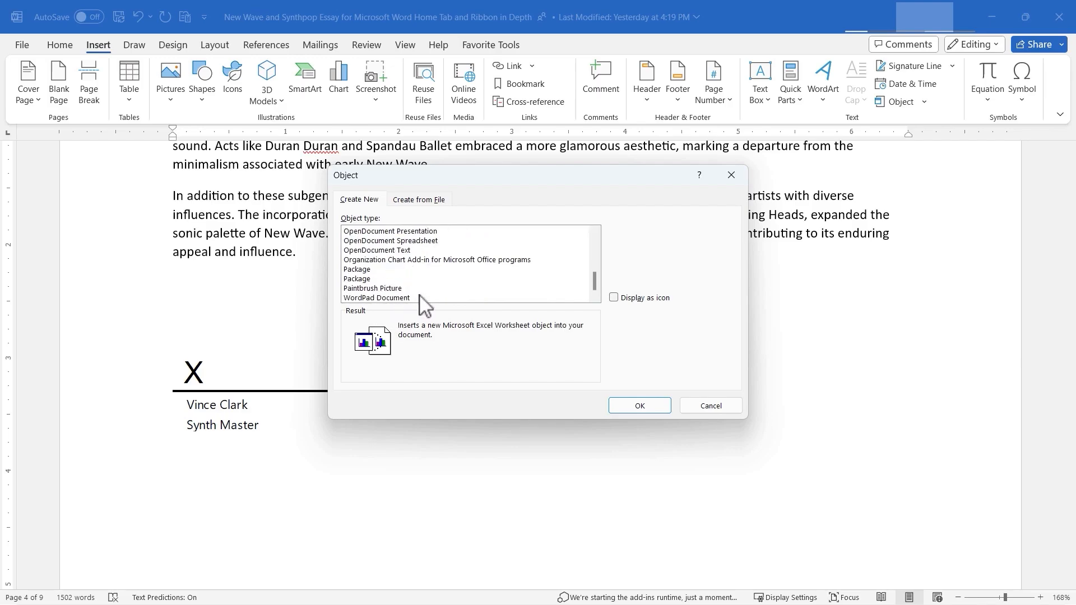
{"action": "scroll", "coordinate": [421, 275], "scroll_direction": "up", "scroll_amount": 6}
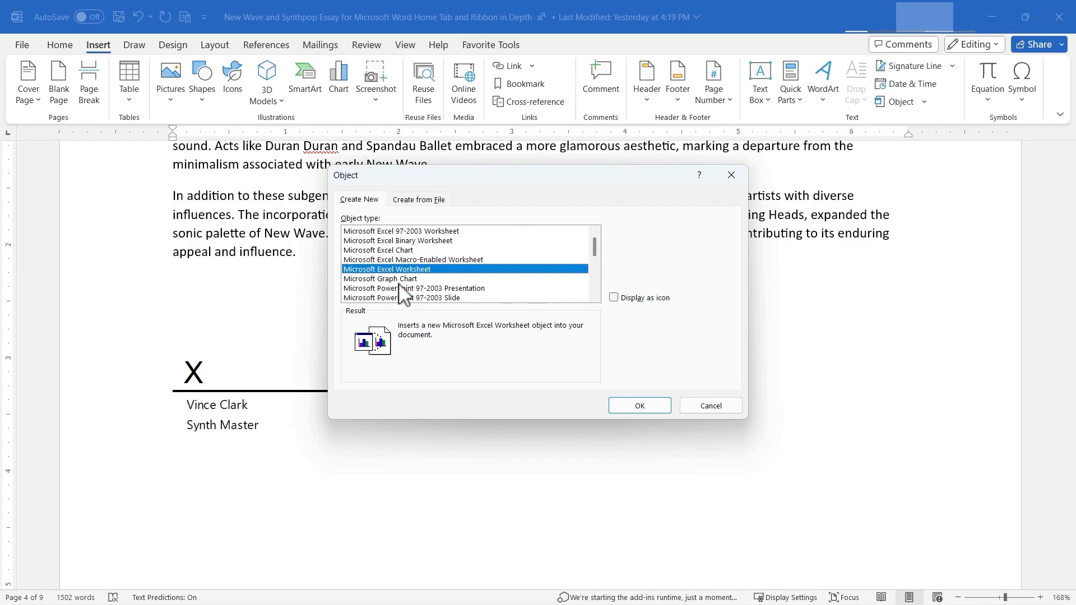
{"action": "scroll", "coordinate": [402, 295], "scroll_direction": "down", "scroll_amount": 2}
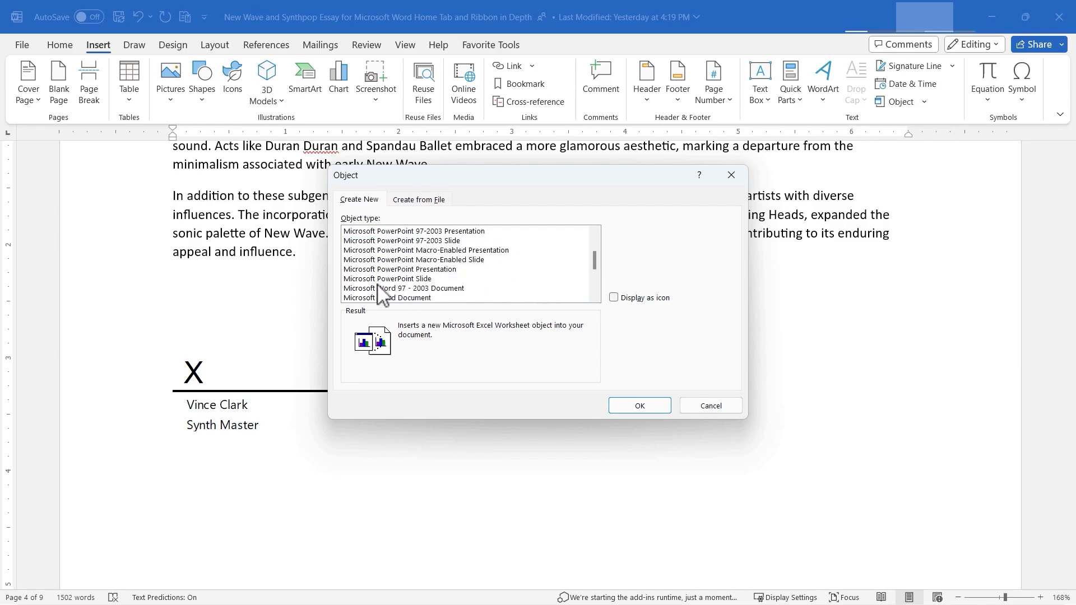
{"action": "left_click", "coordinate": [380, 299]}
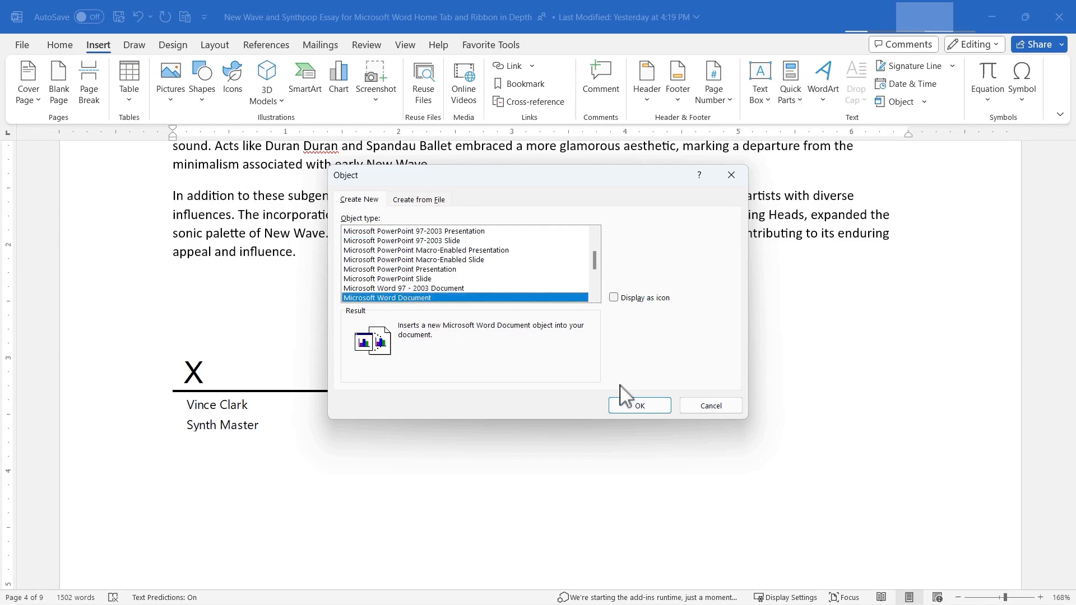
{"action": "left_click", "coordinate": [640, 406]}
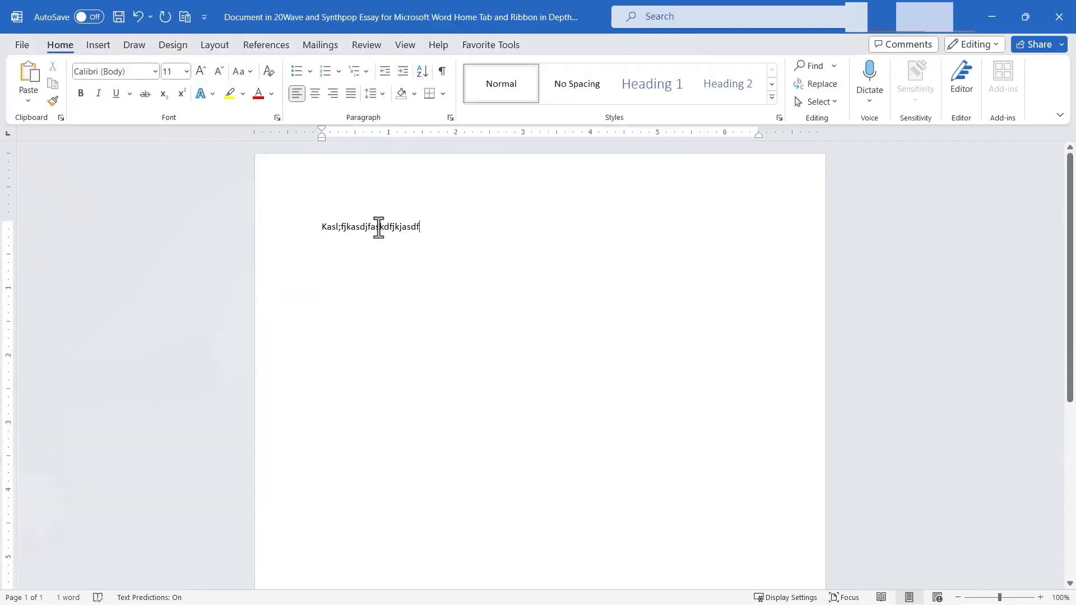
{"action": "left_click", "coordinate": [1057, 18]}
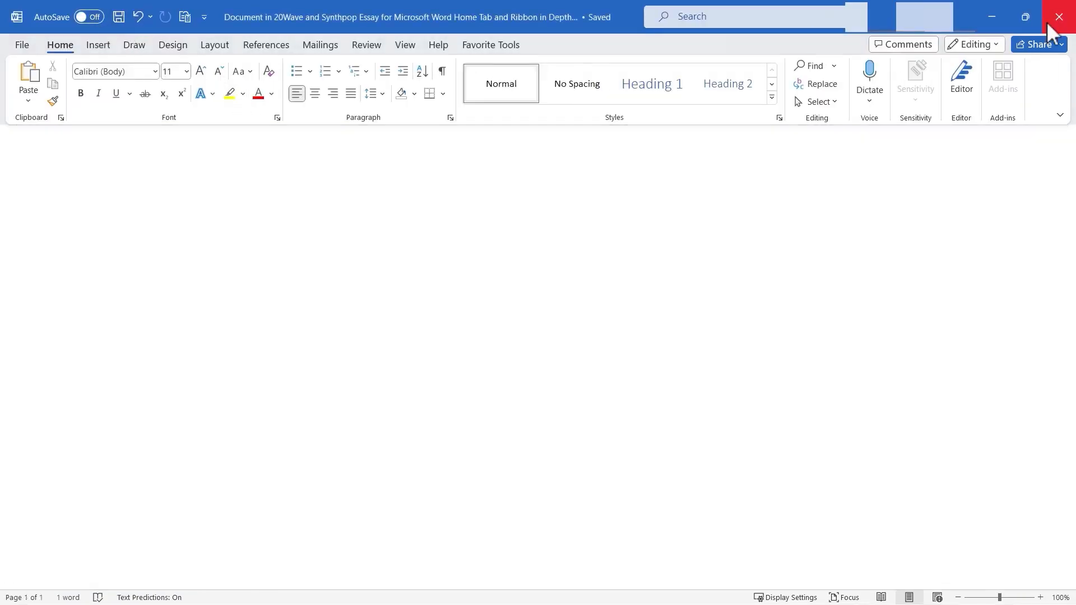
{"action": "left_click", "coordinate": [518, 484]}
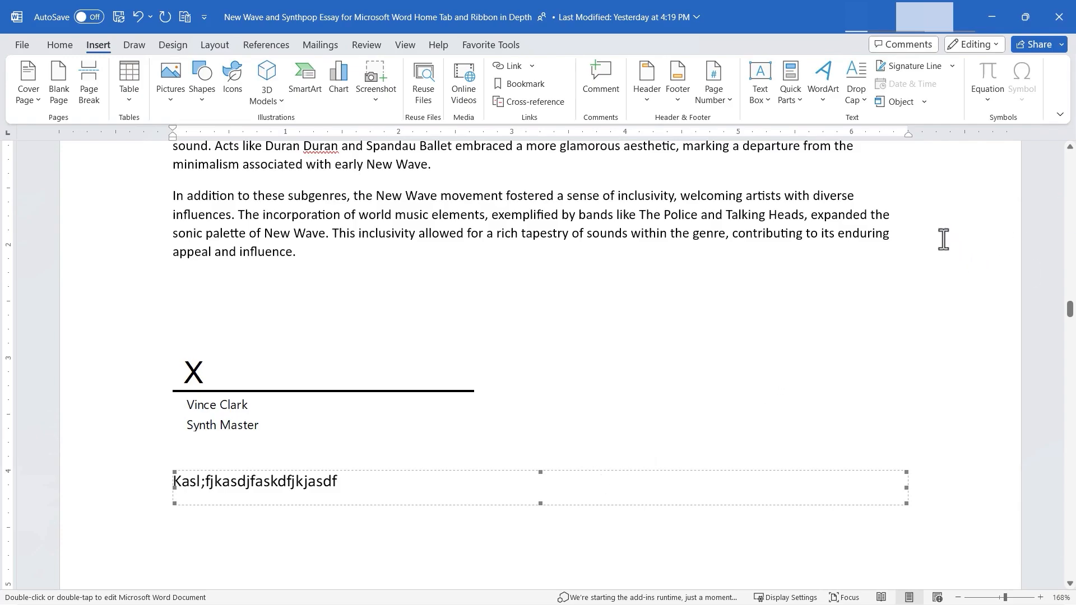
- Insert the equation x = y2 + 78 at the end of the Legacy and Continued Influence paragraph
{"action": "scroll", "coordinate": [718, 423], "scroll_direction": "up", "scroll_amount": 1}
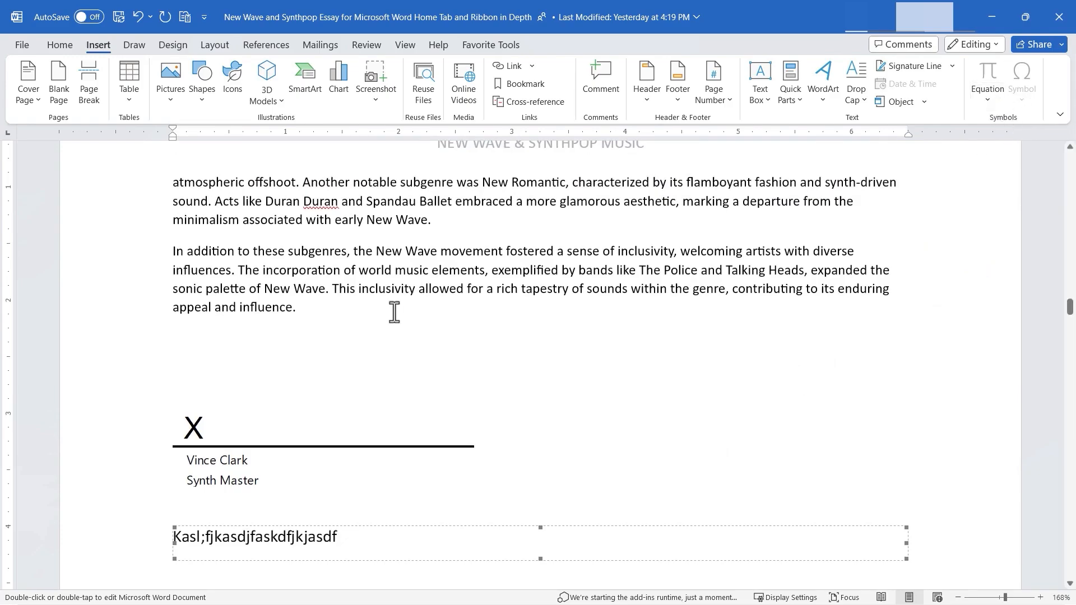
{"action": "scroll", "coordinate": [393, 310], "scroll_direction": "up", "scroll_amount": 10}
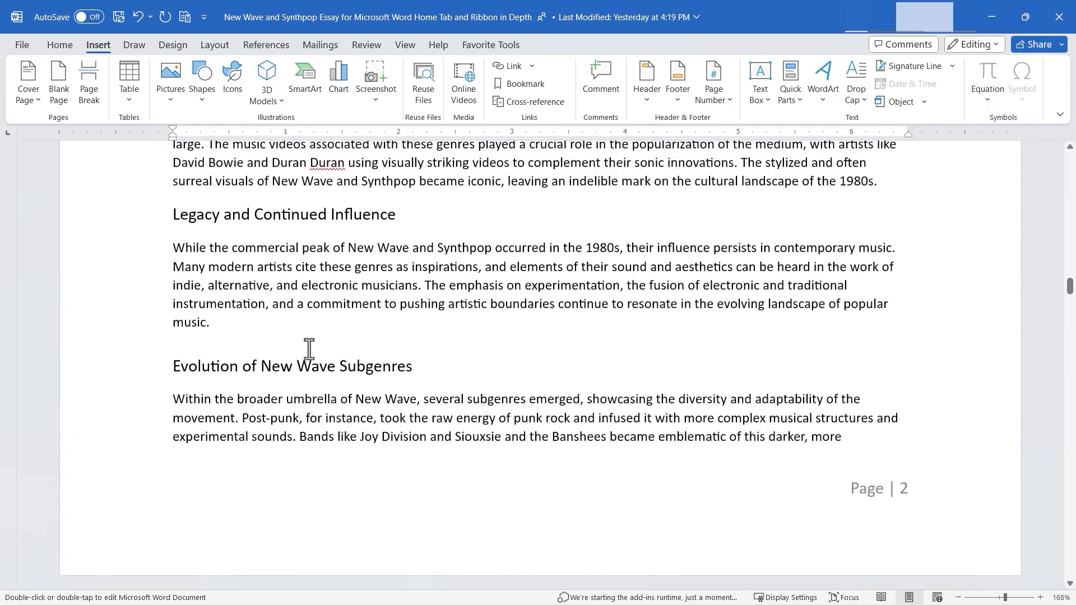
{"action": "left_click", "coordinate": [288, 329]}
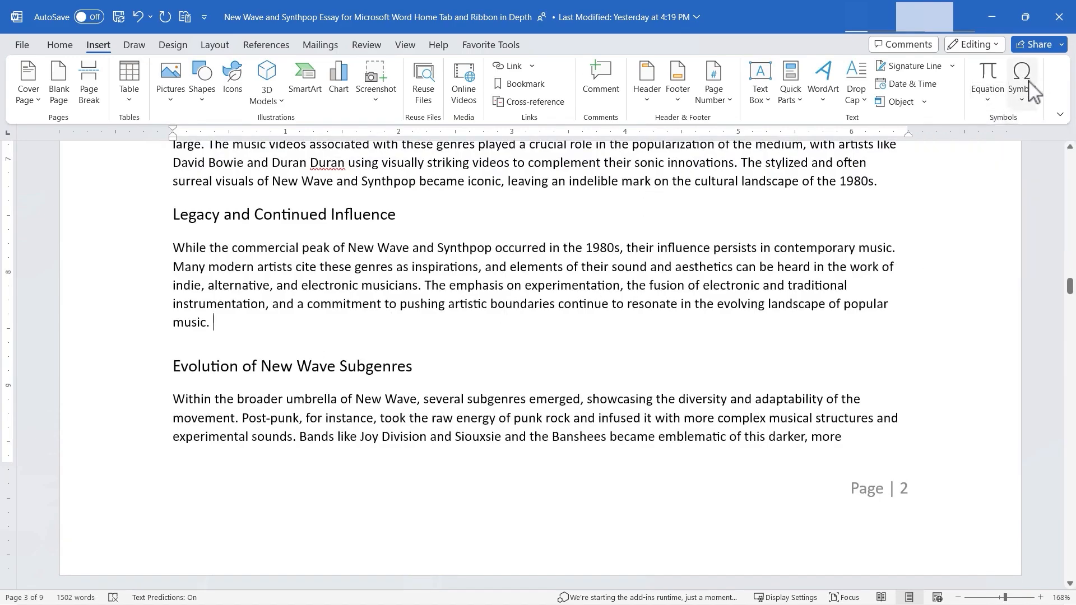
{"action": "left_click", "coordinate": [991, 78]}
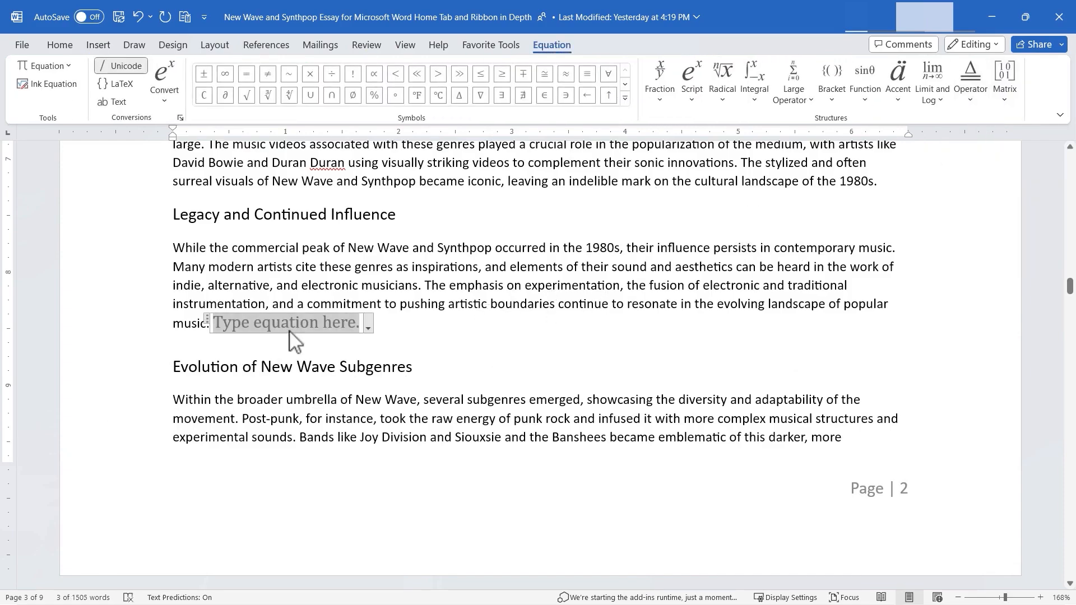
{"action": "type", "text": "x"}
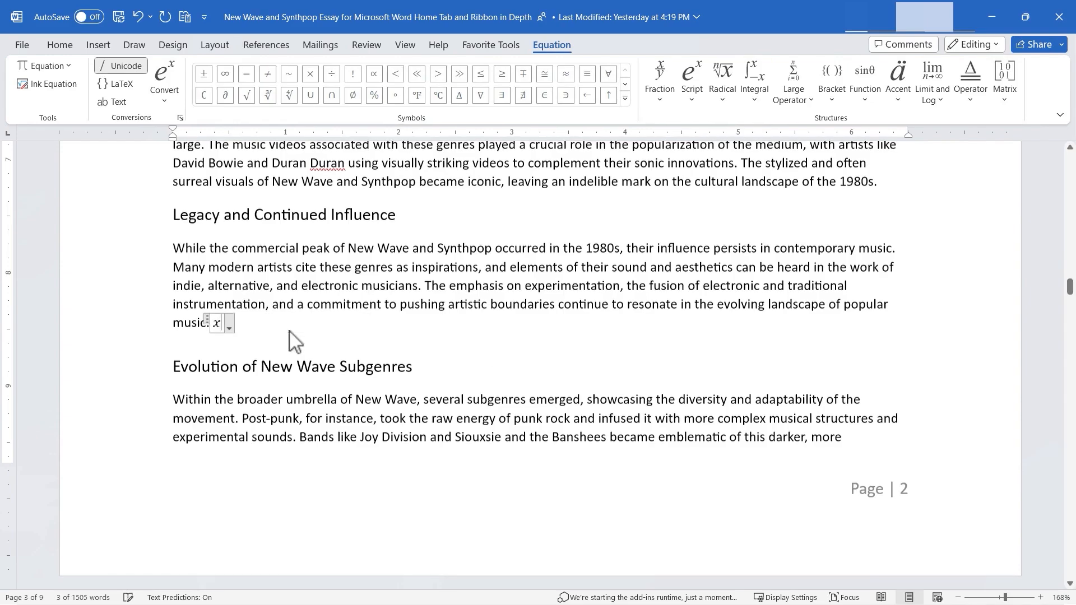
{"action": "type", "text": " = y"}
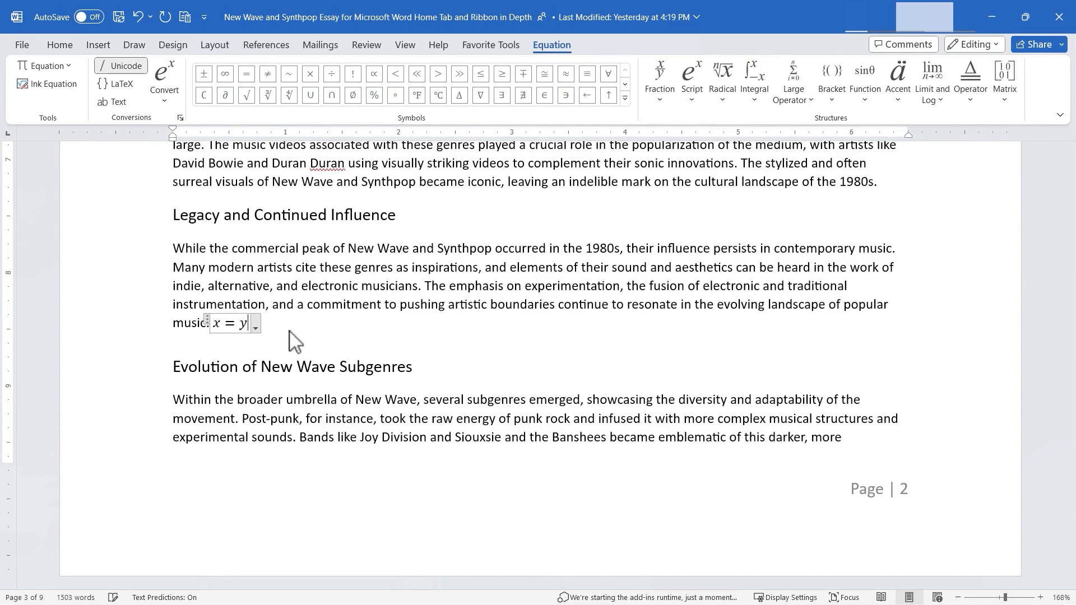
{"action": "type", "text": "2 + 78"}
- Convert the x = y2 + 78 equation to the Professional format
{"action": "left_click", "coordinate": [296, 328]}
{"action": "left_click", "coordinate": [297, 329]}
{"action": "left_click", "coordinate": [297, 329]}
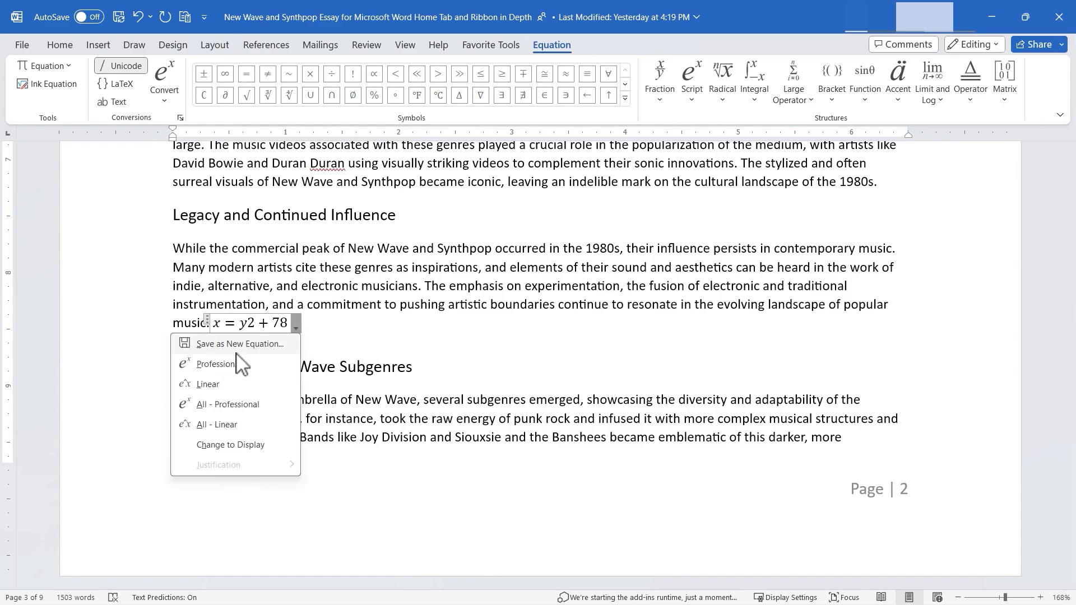
{"action": "left_click", "coordinate": [239, 364]}
{"action": "left_click", "coordinate": [295, 328]}
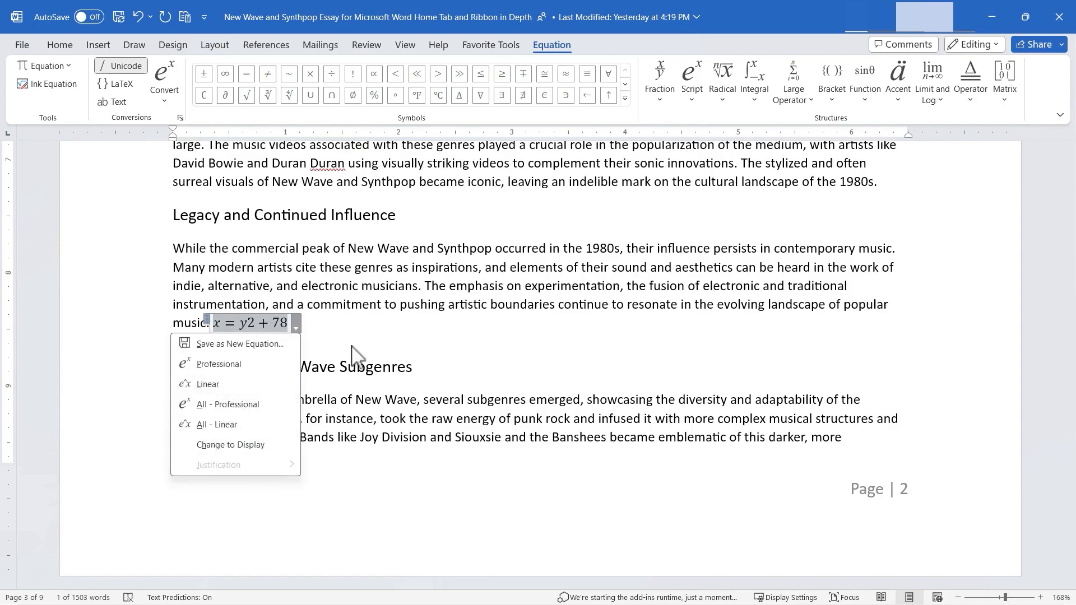
{"action": "key", "text": "Escape"}
- Insert the built-in Trig Identity 2 equation on a new line below the Legacy and Continued Influence paragraph
{"action": "left_click", "coordinate": [328, 325]}
{"action": "key", "text": "Return"}
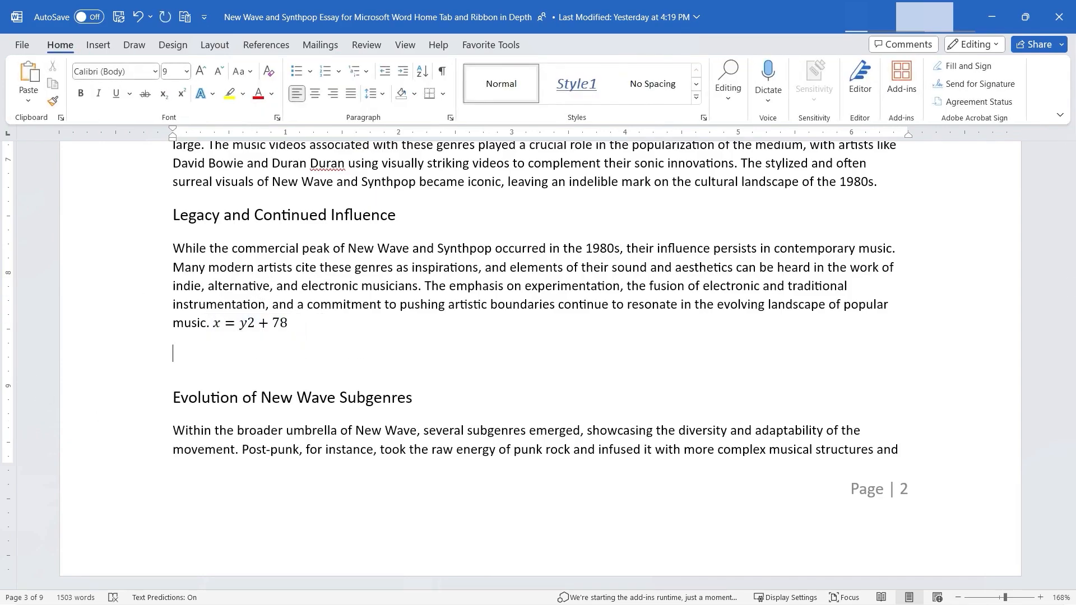
{"action": "left_click", "coordinate": [100, 47]}
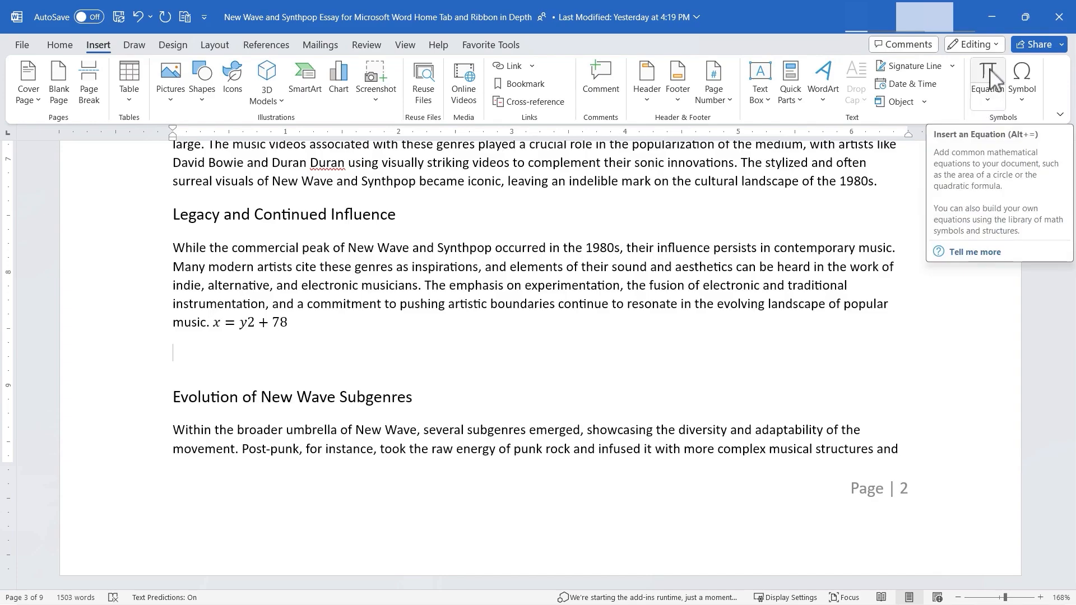
{"action": "left_click", "coordinate": [988, 102]}
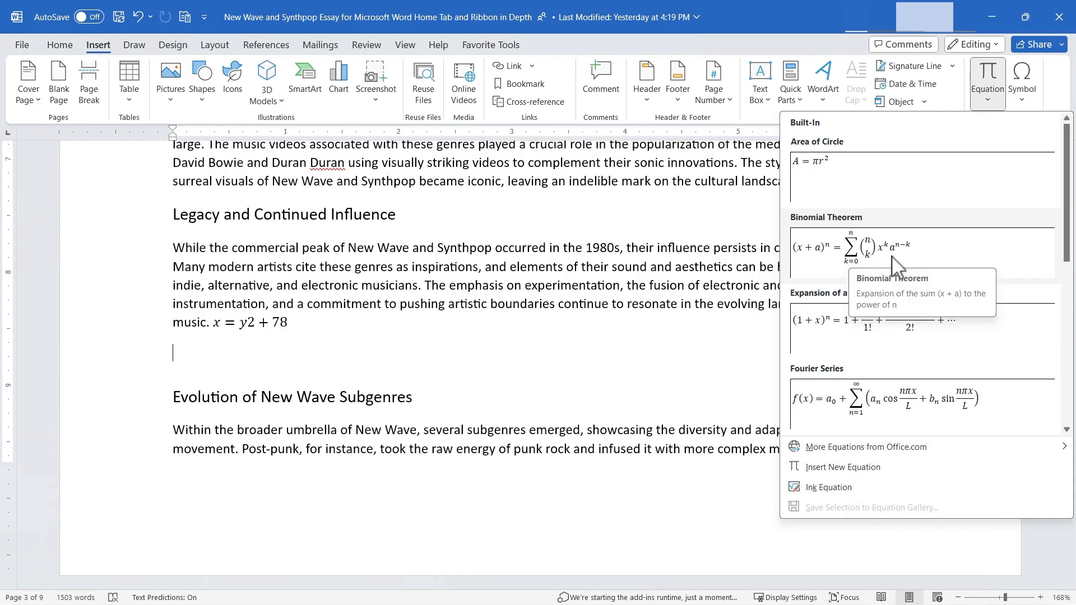
{"action": "scroll", "coordinate": [863, 331], "scroll_direction": "down", "scroll_amount": 5}
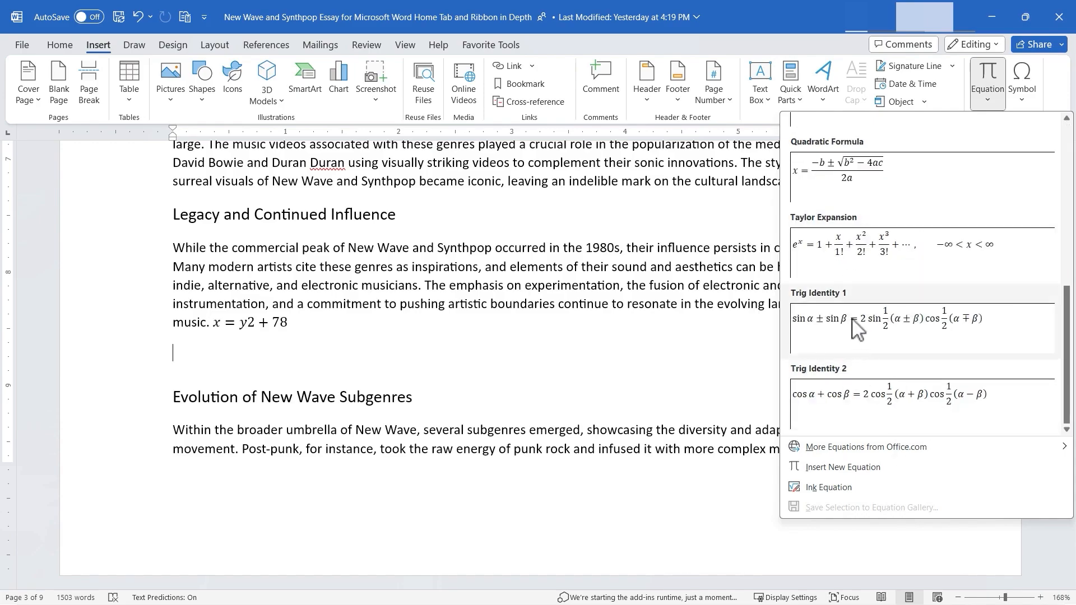
{"action": "left_click", "coordinate": [877, 413]}
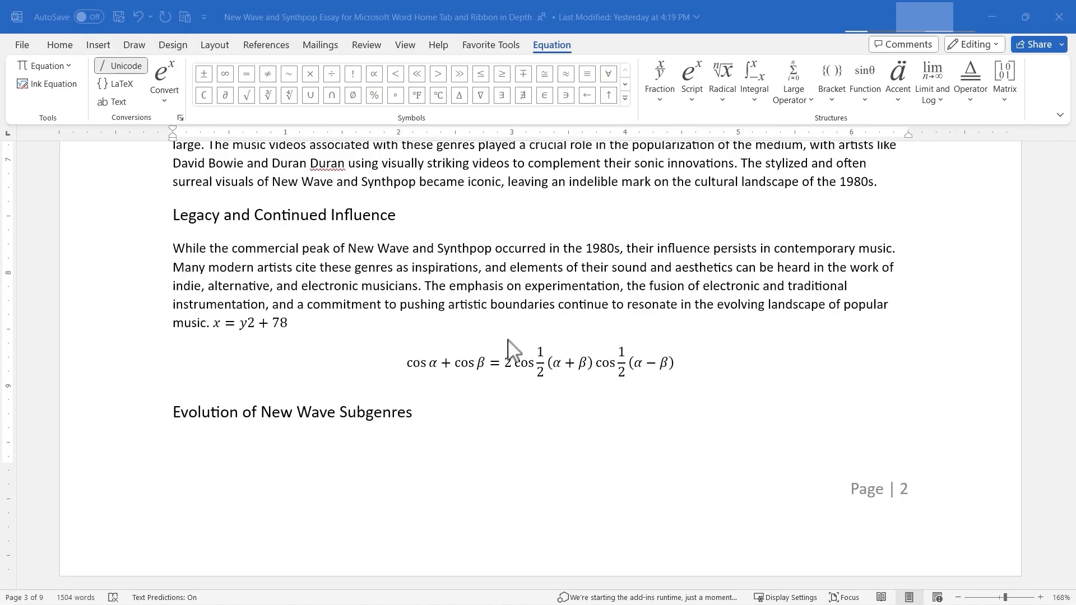
- Insert the circled star symbol at the end of the "Evolution of New Wave Subgenres" heading
{"action": "left_click", "coordinate": [101, 47]}
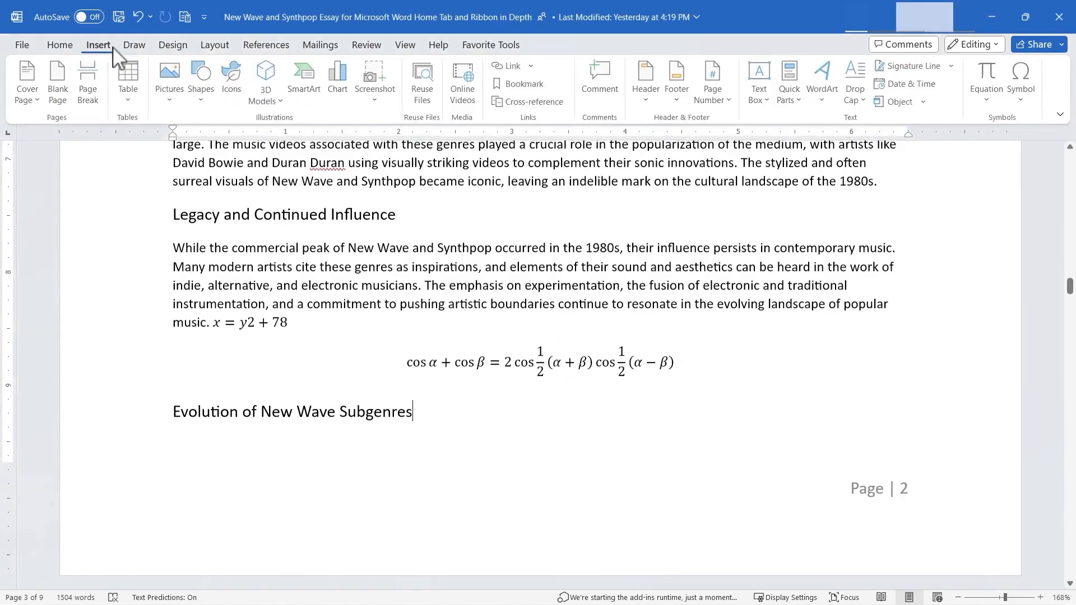
{"action": "left_click", "coordinate": [999, 108]}
{"action": "left_click", "coordinate": [997, 106]}
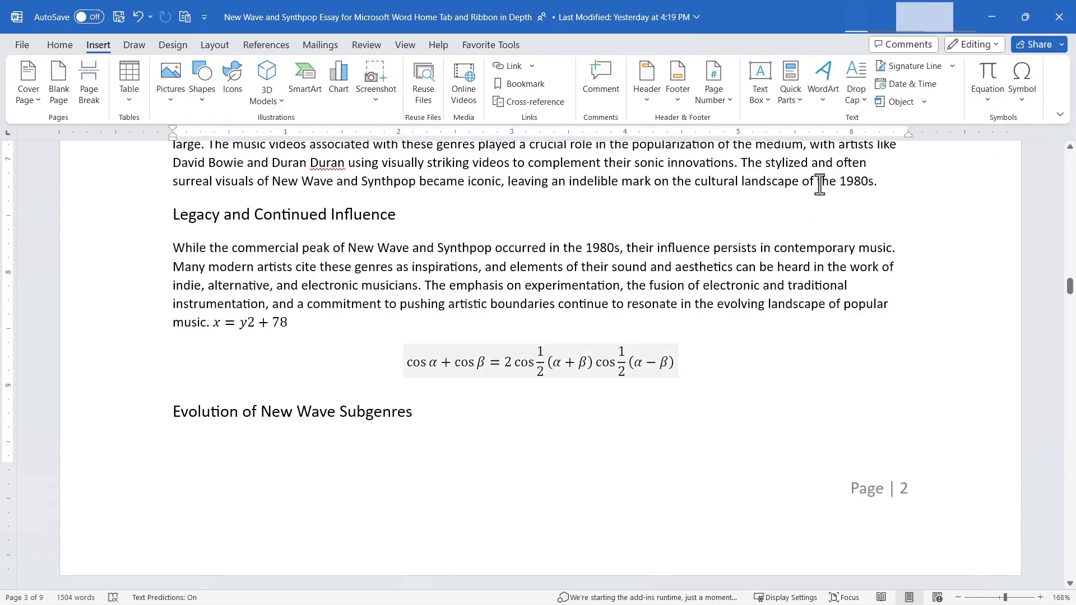
{"action": "left_click", "coordinate": [1025, 105]}
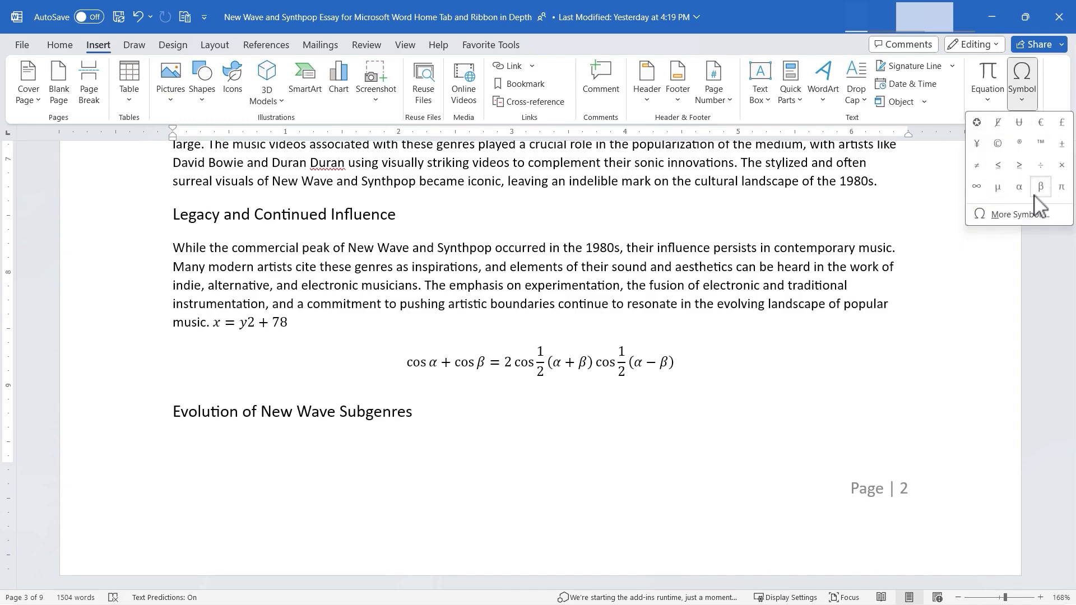
{"action": "left_click", "coordinate": [976, 122]}
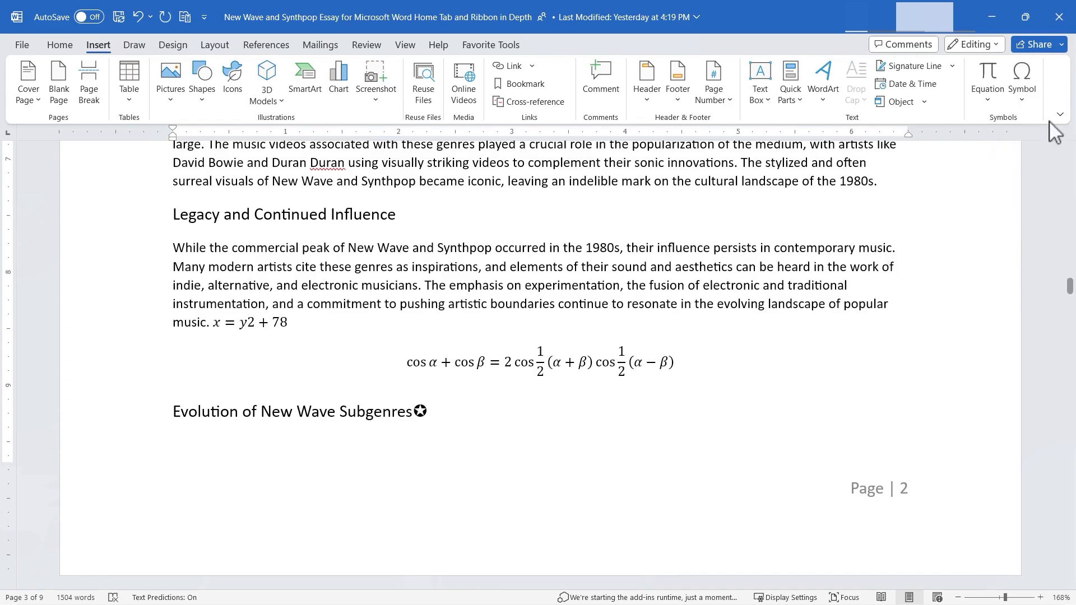
- Browse the symbol fonts, including Webdings, and insert a copyright sign on the line below the "Evolution of New Wave Subgenres" heading
{"action": "left_click", "coordinate": [1022, 96]}
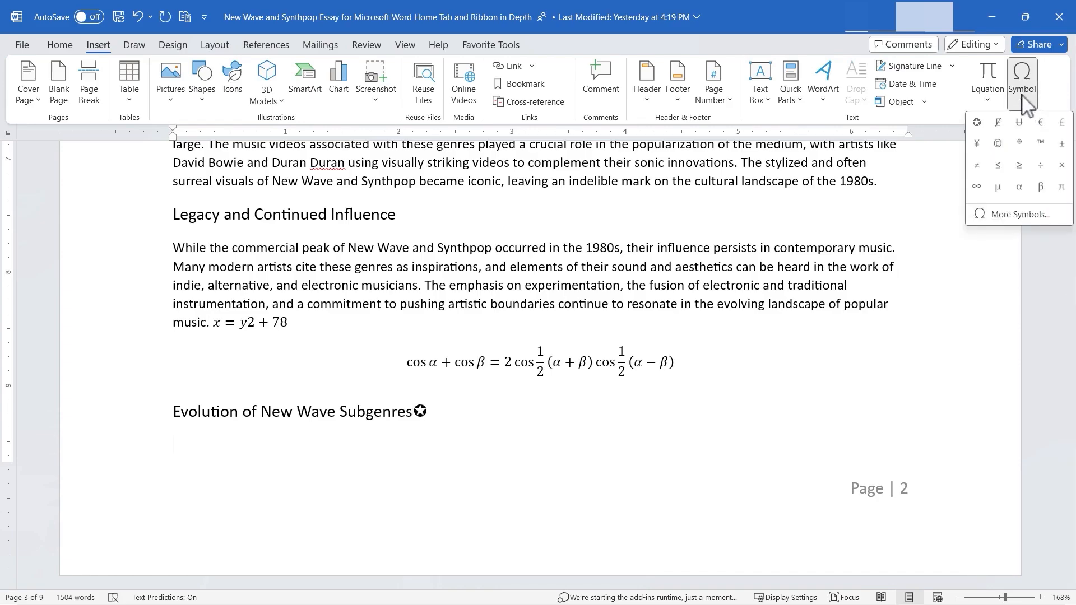
{"action": "left_click", "coordinate": [1010, 219]}
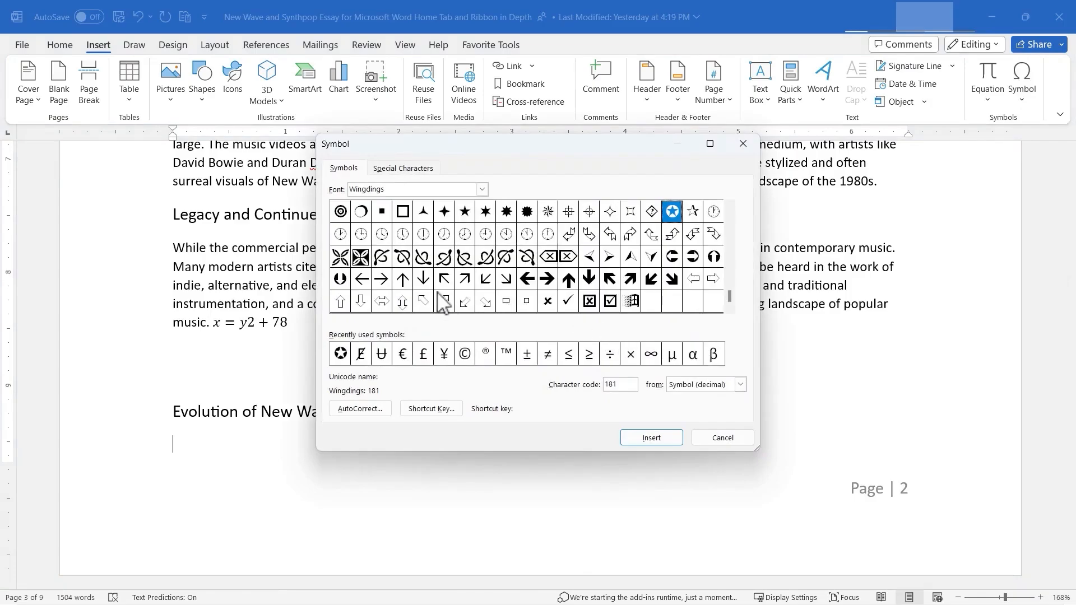
{"action": "left_click", "coordinate": [483, 194]}
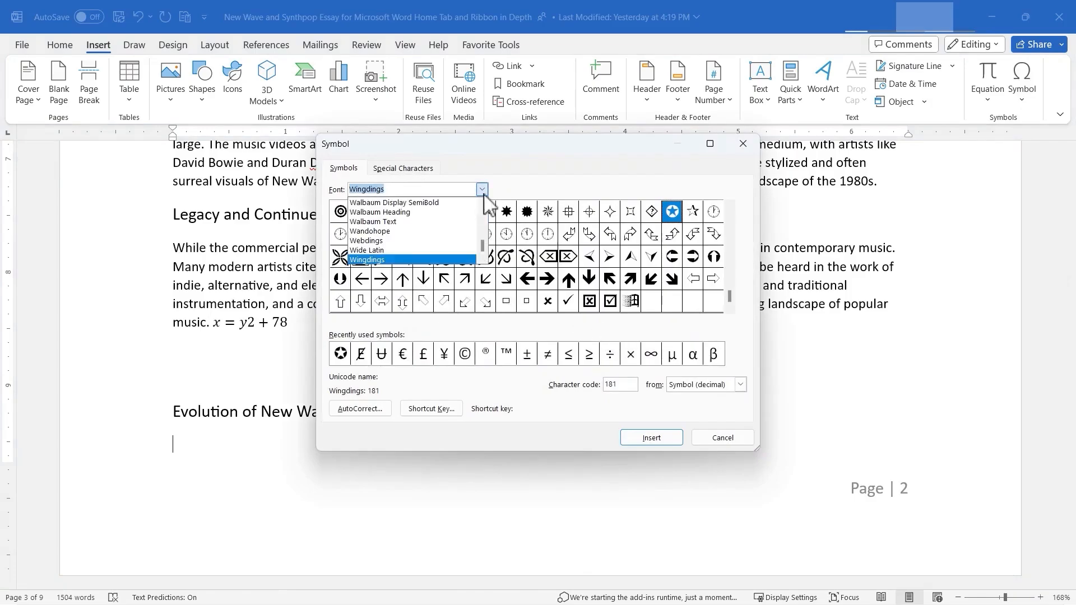
{"action": "left_click", "coordinate": [417, 243]}
{"action": "left_click", "coordinate": [482, 191]}
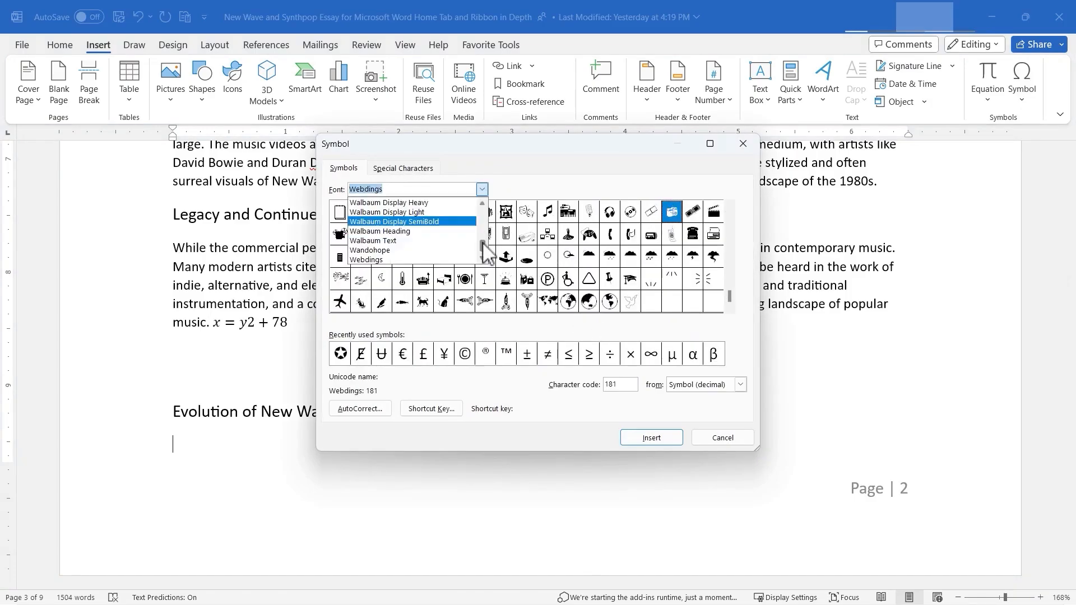
{"action": "type", "text": "accent"}
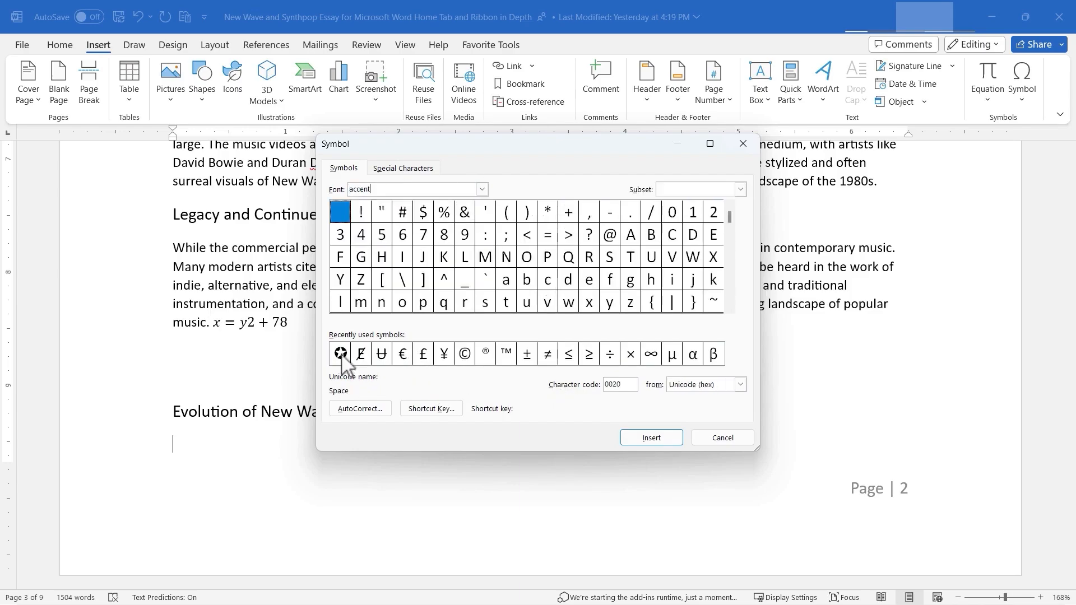
{"action": "left_click", "coordinate": [465, 355]}
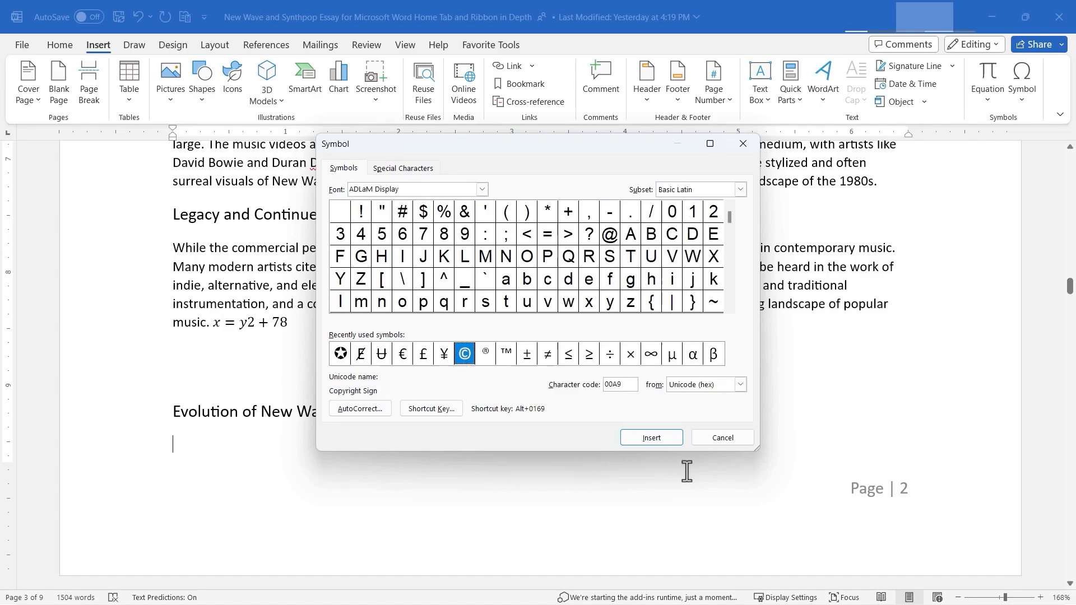
{"action": "left_click", "coordinate": [652, 438]}
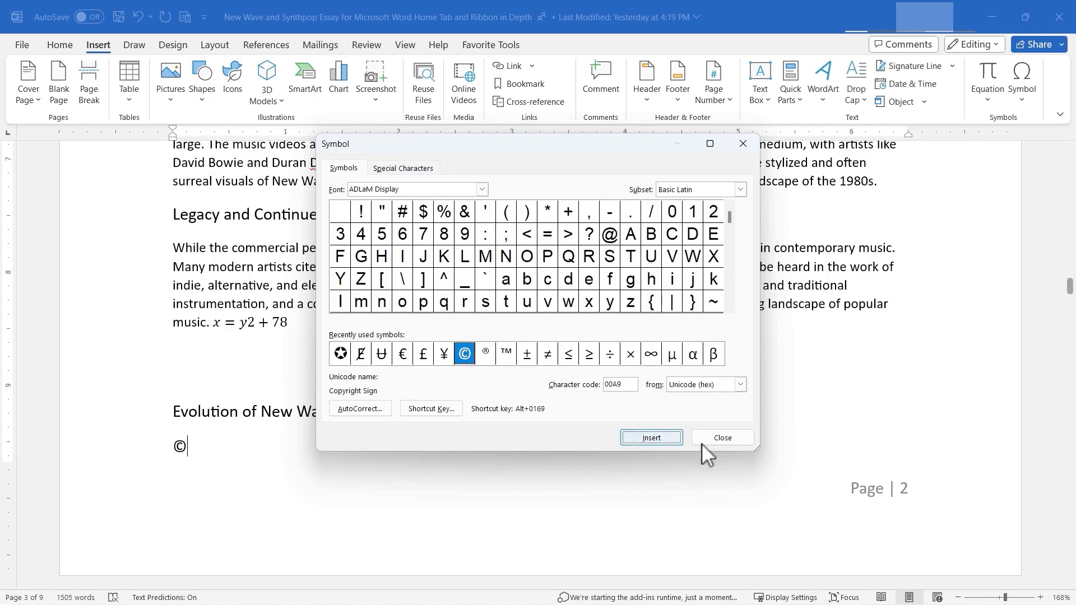
{"action": "left_click", "coordinate": [723, 439]}
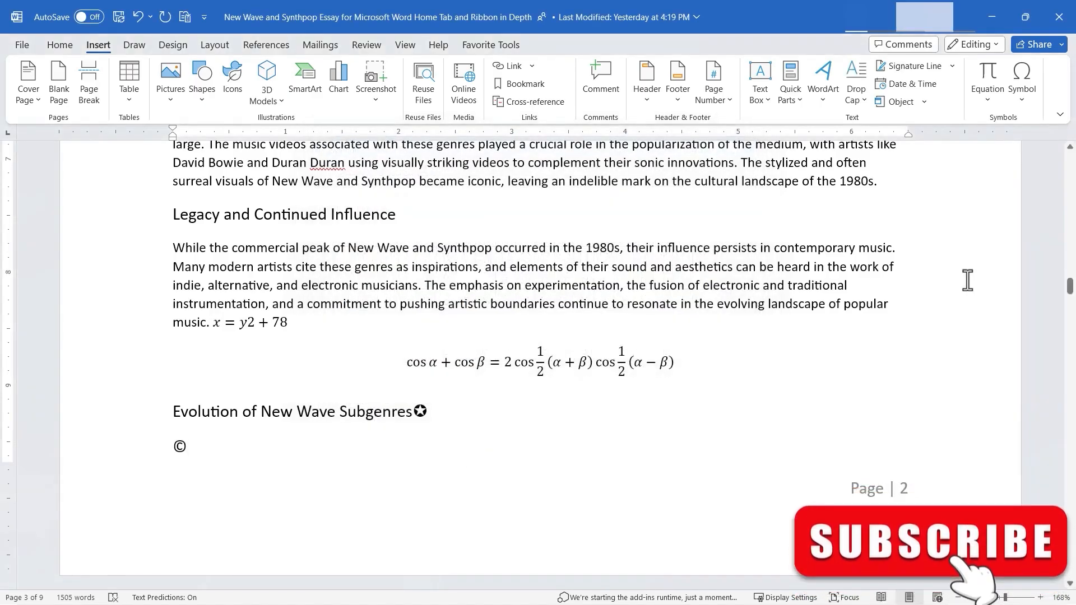
{"action": "left_click_drag", "start_coordinate": [1070, 289], "coordinate": [1070, 150]}
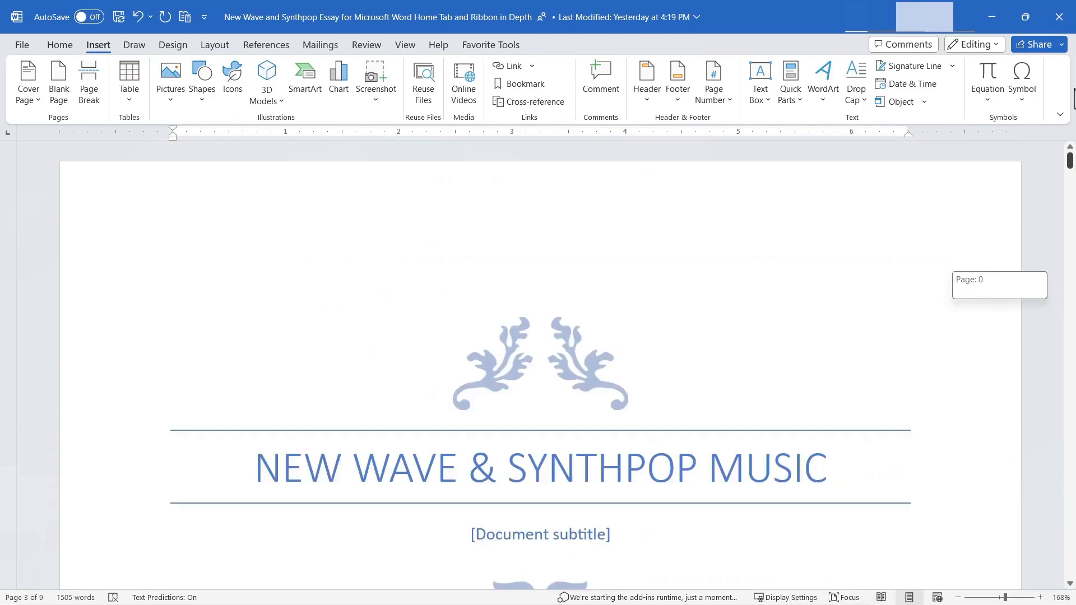